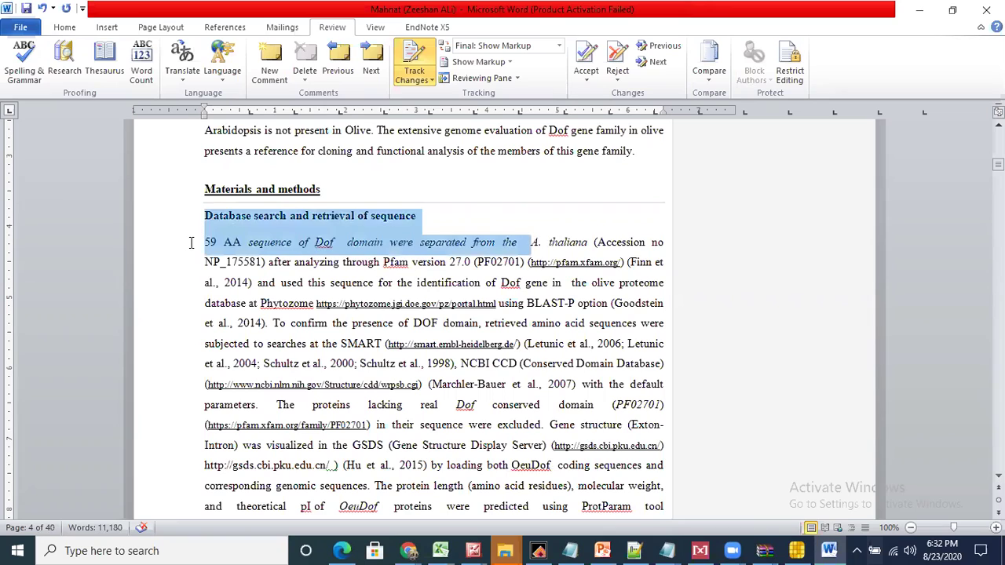
Move the phrase "59 AA sequence of Dof domain were separated from the" to directly after "(Accession no NP_175581)".
key("Delete")
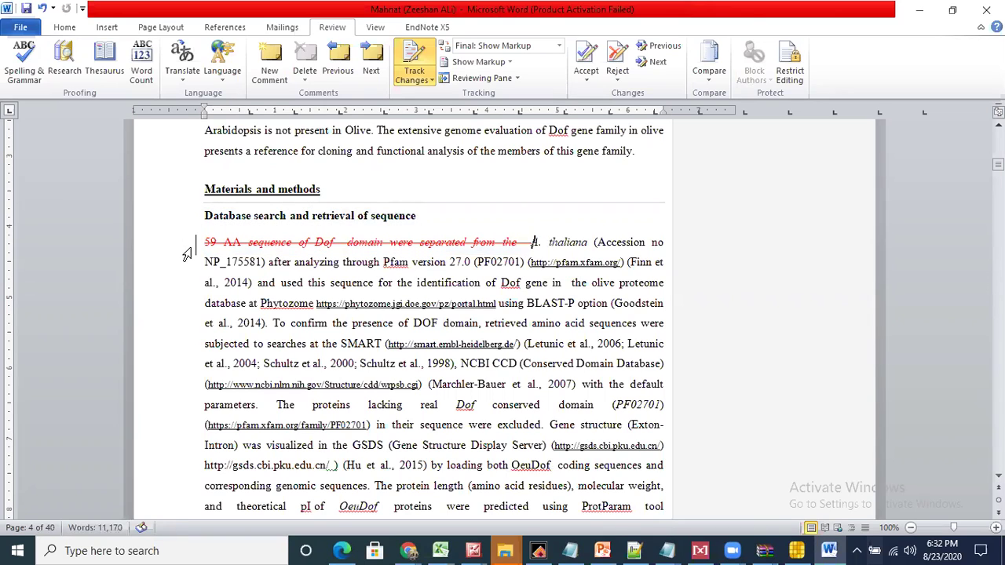
left_click(267, 261)
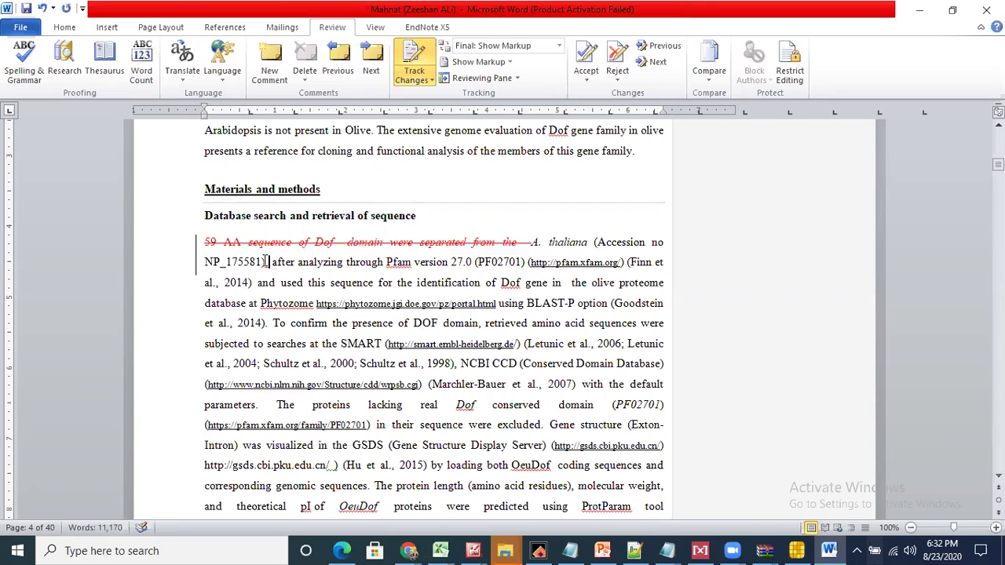
type("59 AA sequence of Dof domain were separated from the")
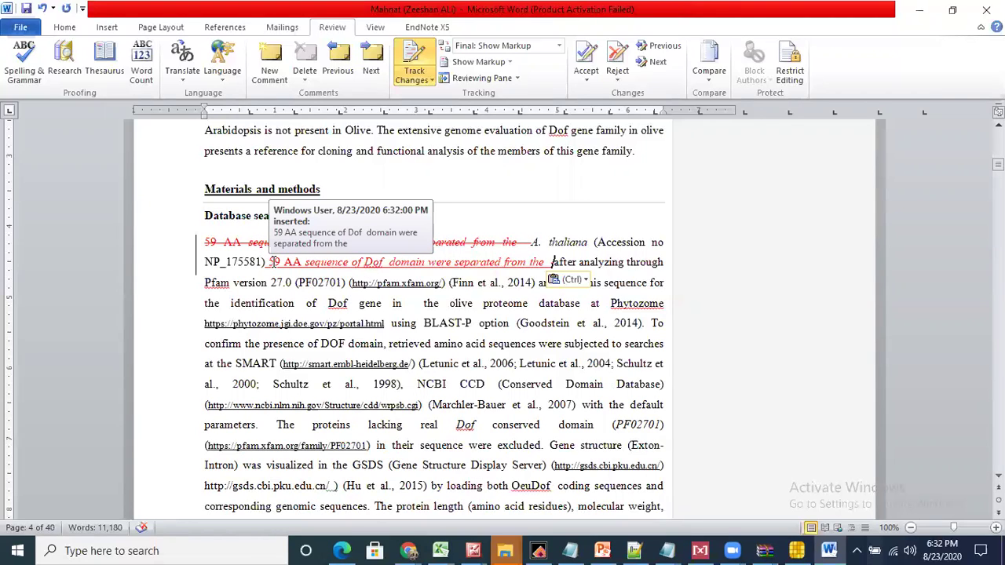
Insert "Dof protein sequence were retrieved from NCBI and" before "59 AA sequence" in the first sentence of the methods paragraph.
left_click(269, 262)
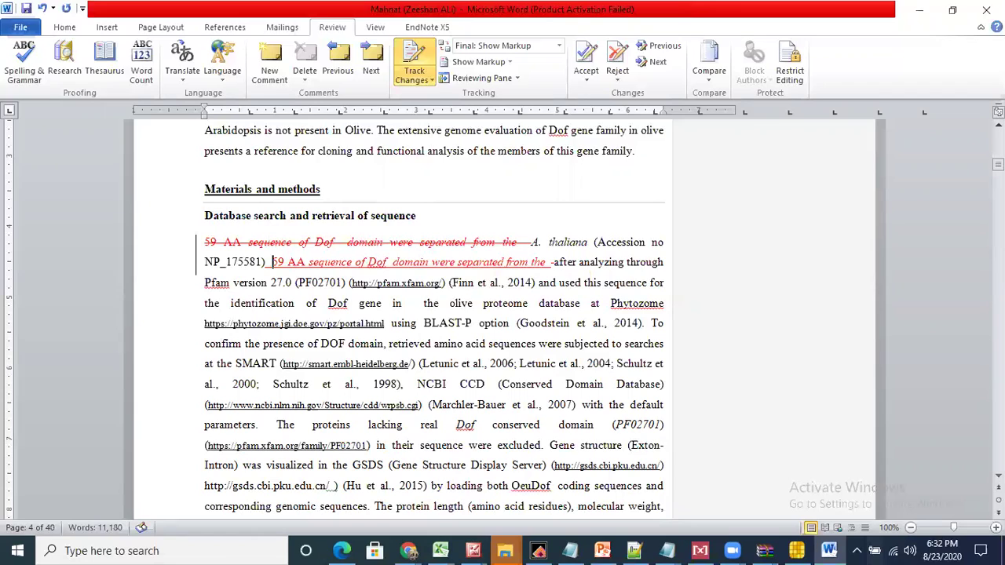
type("Dof ")
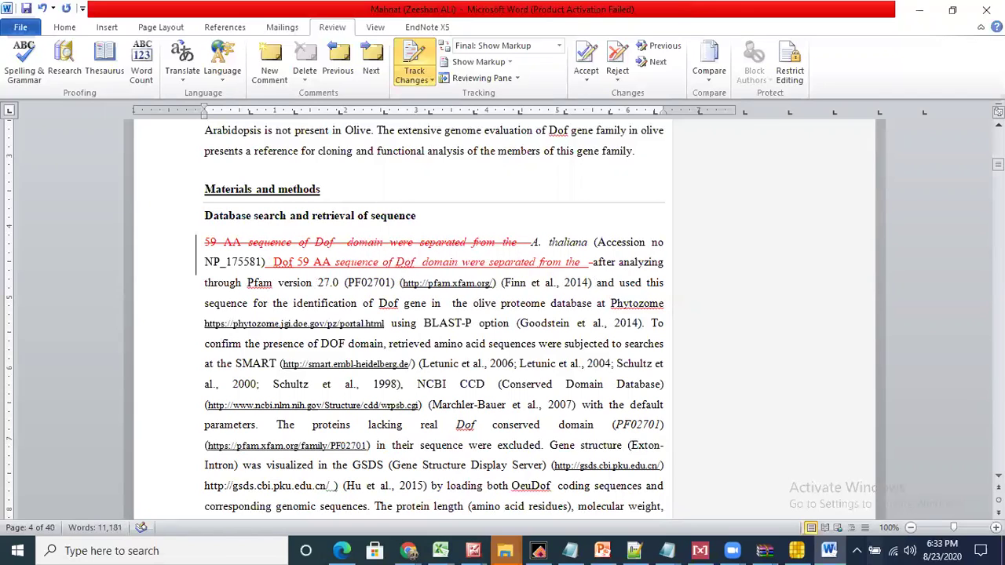
type("prote")
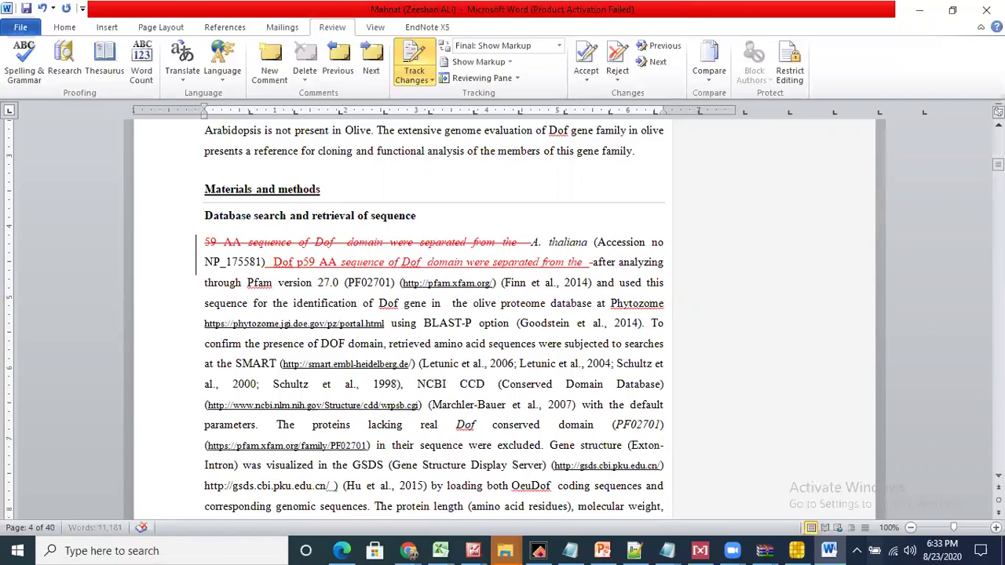
type("in seq")
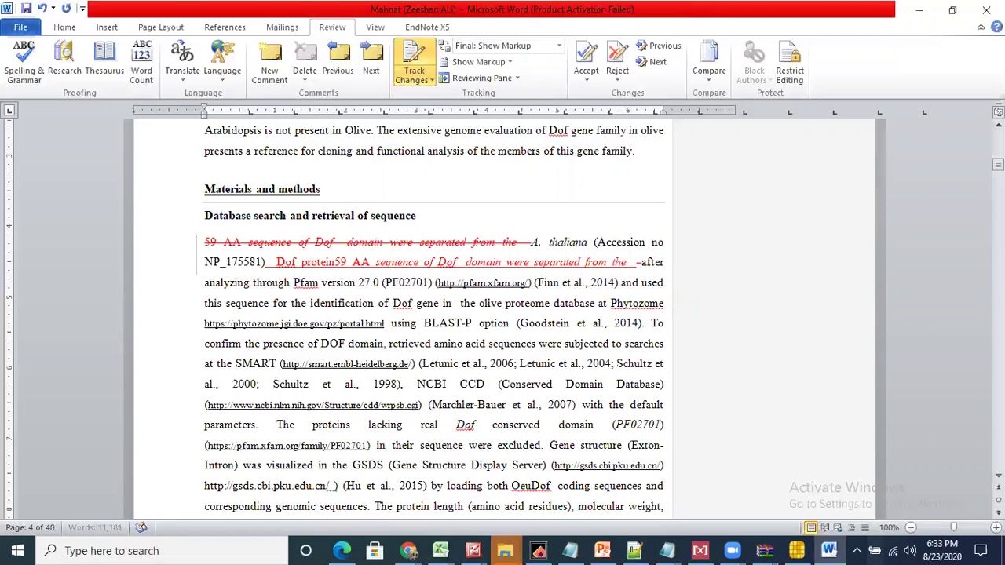
type("uence ")
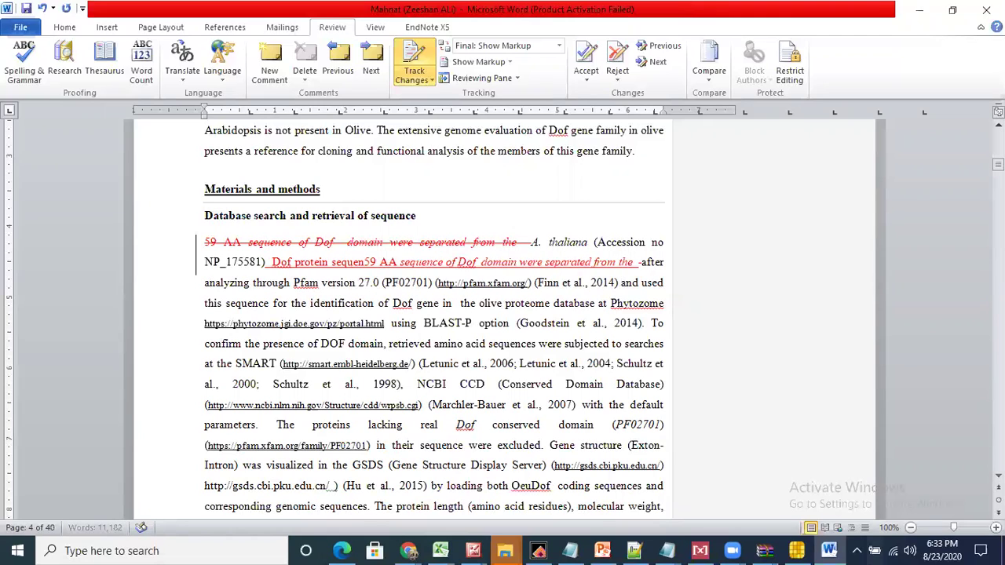
type("were ")
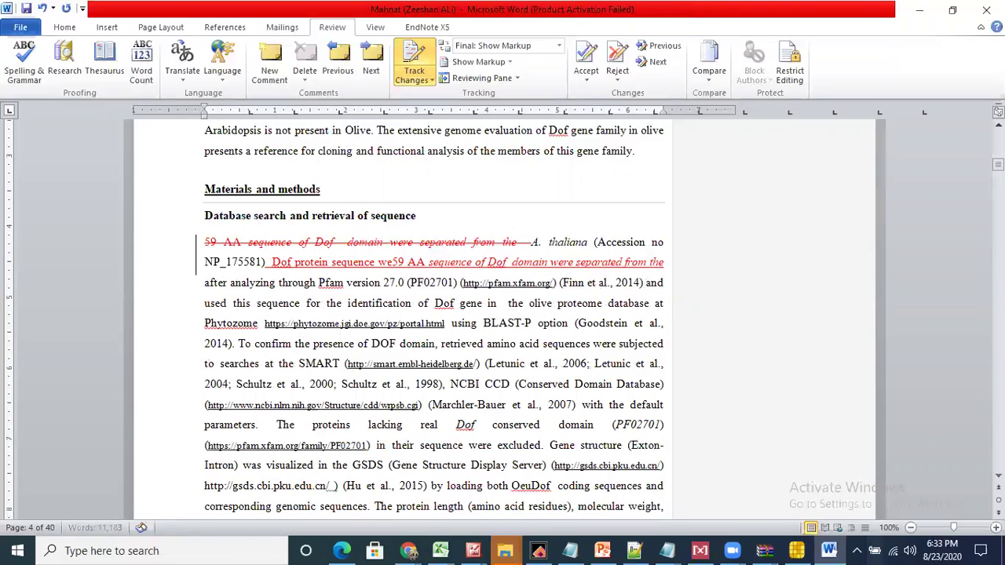
type("retrieved from NCBI.")
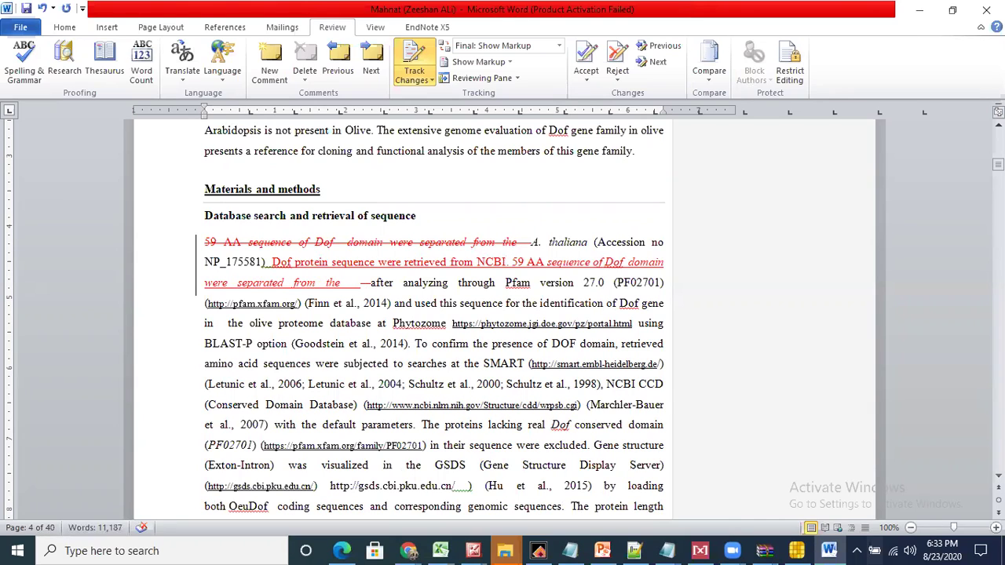
key("BackSpace")
key("BackSpace")
type("and")
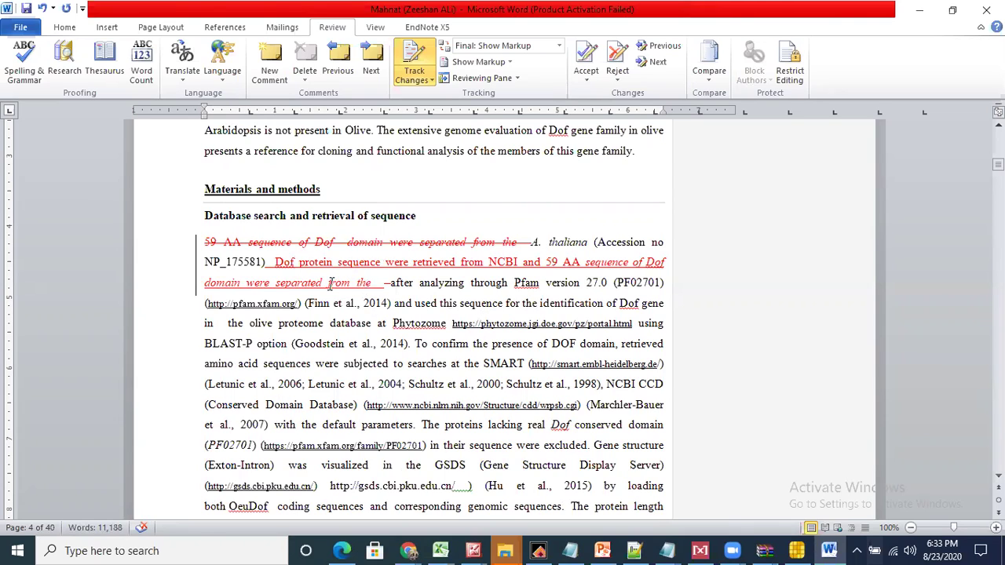
Delete "from the" after "domain were separated" in the first sentence of the methods paragraph.
left_click_drag(329, 282, 384, 284)
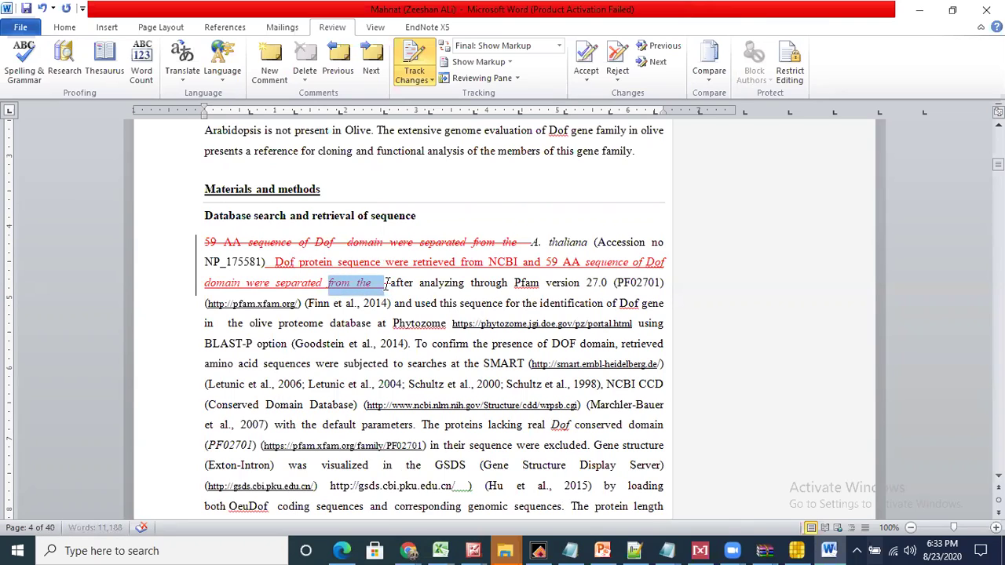
key("Delete")
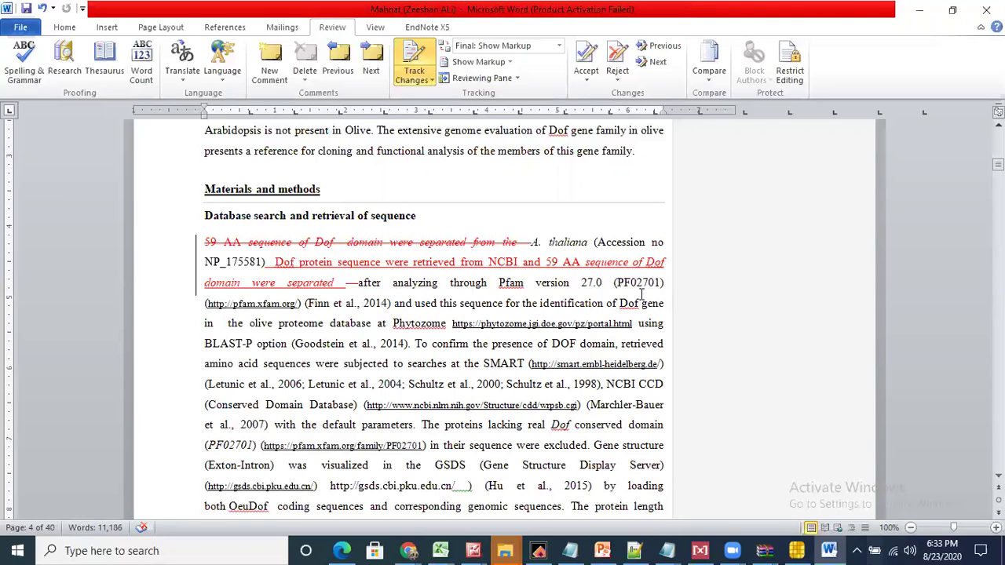
left_click(346, 287)
left_click(346, 303)
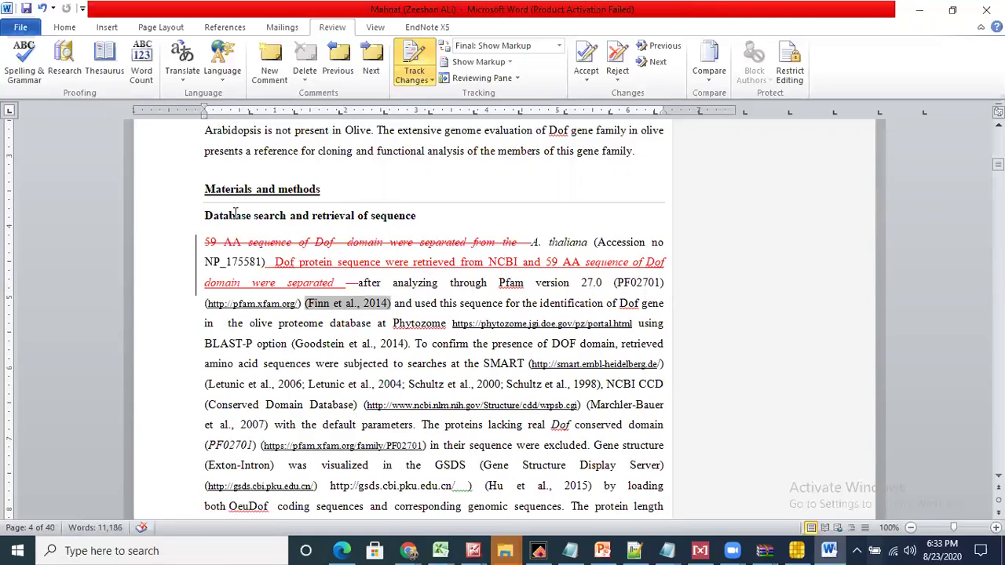
Change the review display of the tracked document to Final.
left_click(540, 49)
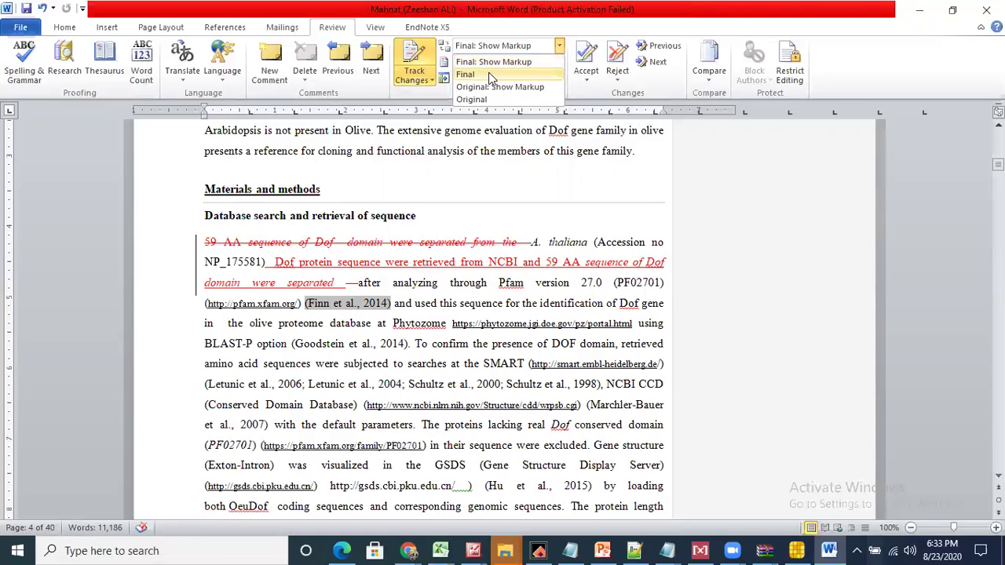
left_click(489, 72)
left_click(513, 305)
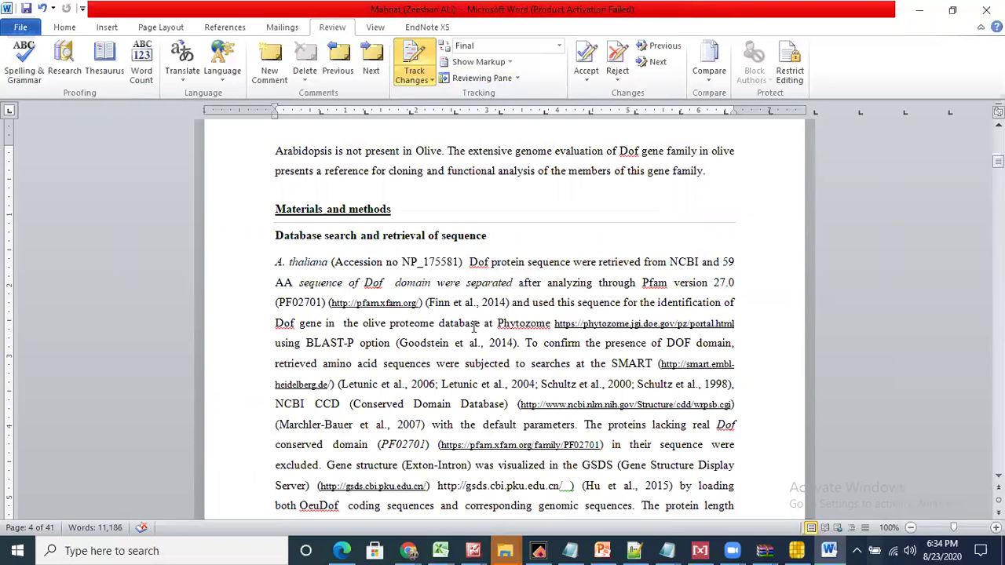
Replace "olive" with "lettuce" before "proteome database at Phytozome".
double_click(366, 318)
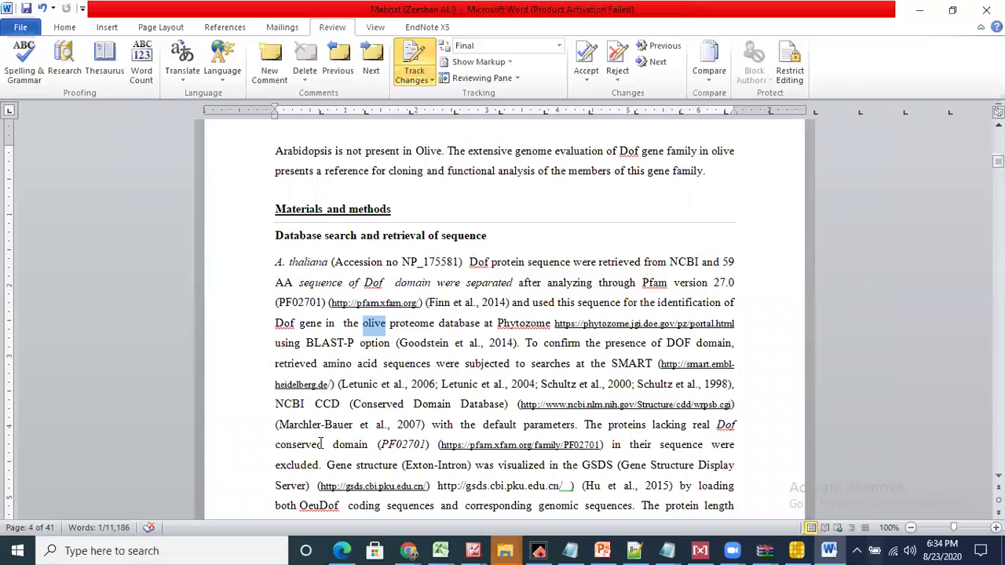
type("Lect")
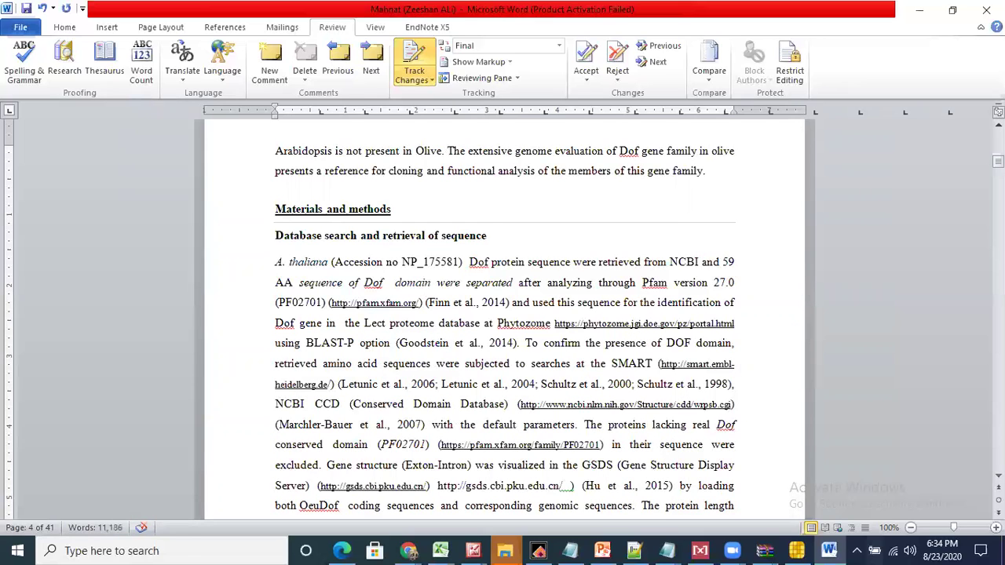
key("BackSpace")
key("BackSpace")
type("ttuce")
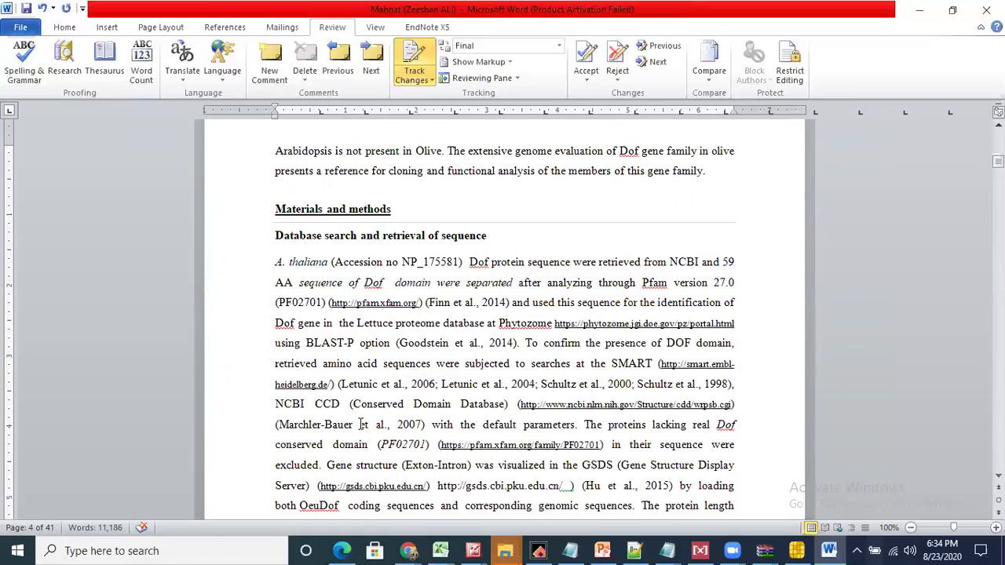
key("BackSpace")
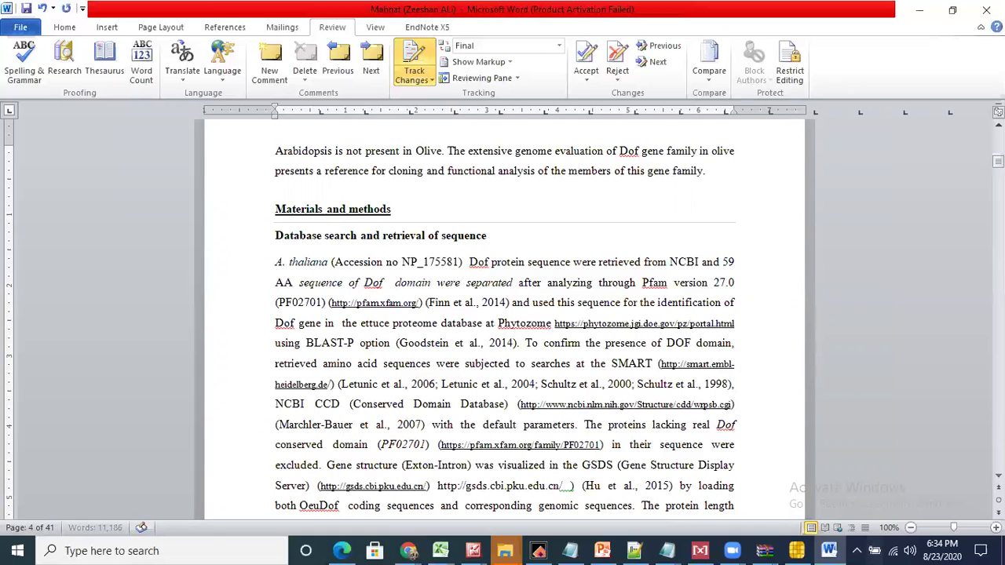
type("l")
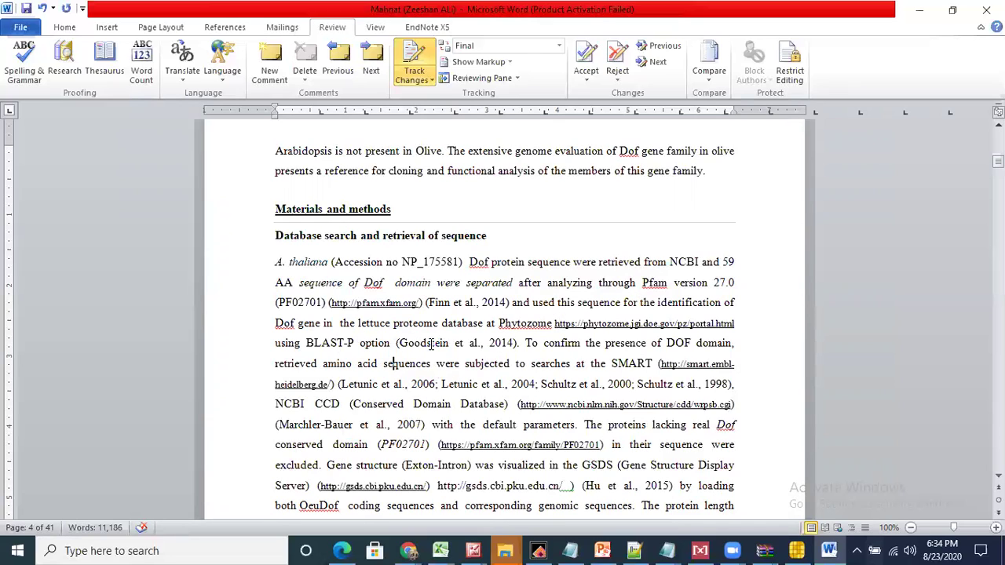
Delete the word "option" after "using BLAST-P".
left_click(391, 343)
key("BackSpace")
key("BackSpace")
key("BackSpace")
key("BackSpace")
key("BackSpace")
key("BackSpace")
key("BackSpace")
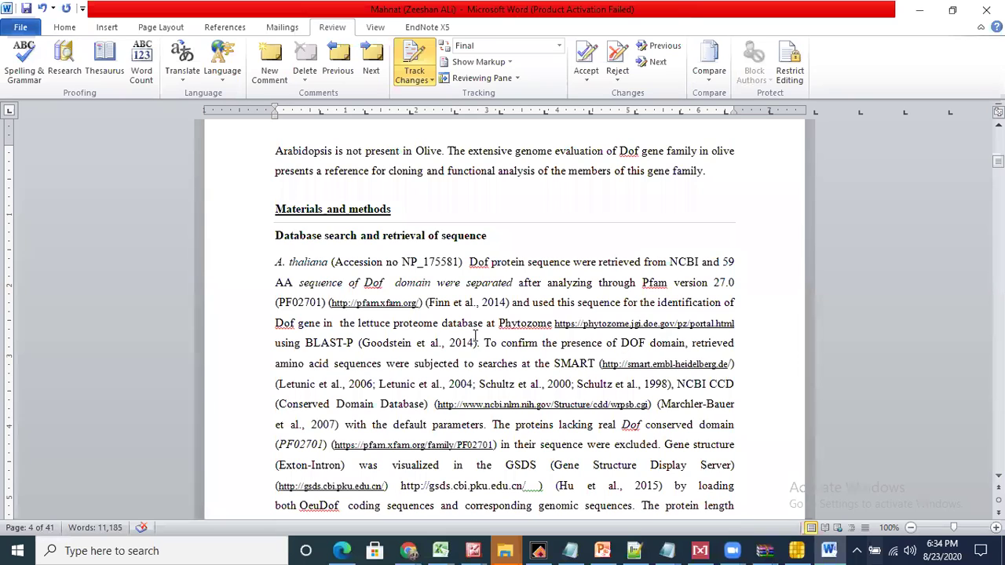
Remove "To confirm the presence of" and replace the comma after "DOF domain" with "from the".
left_click_drag(486, 343, 622, 351)
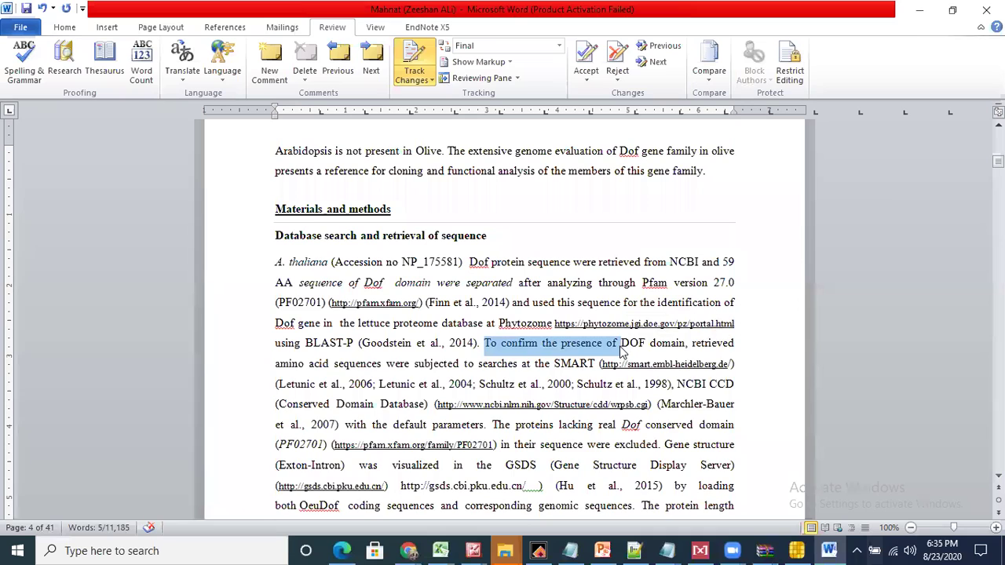
key("Delete")
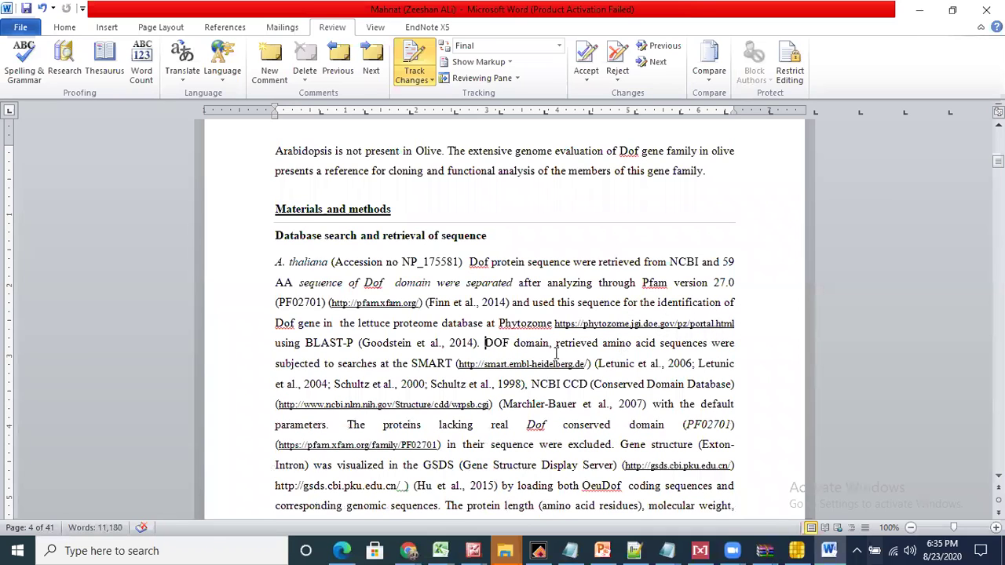
left_click(555, 346)
key("BackSpace")
key("BackSpace")
type("from the")
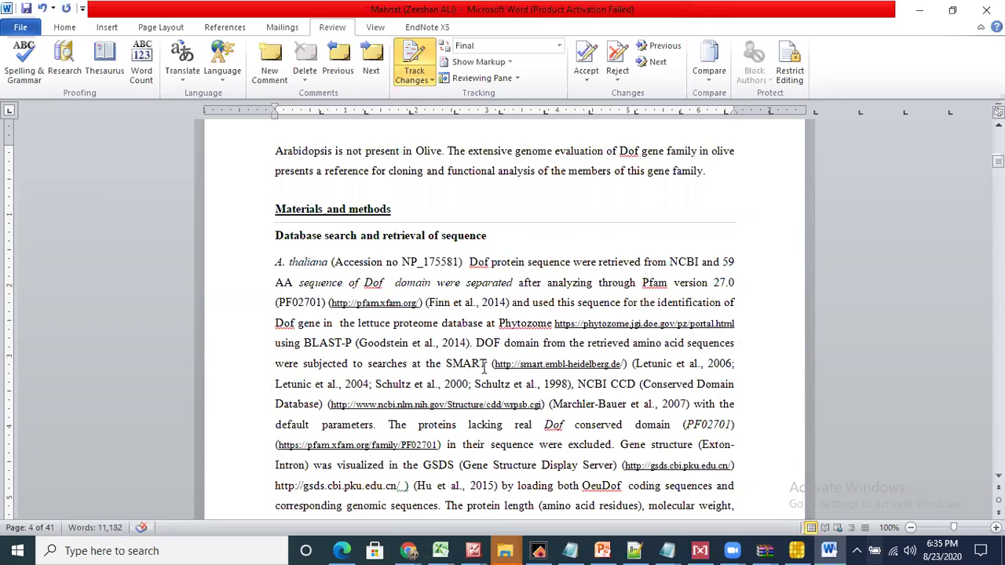
Insert "and" before "NCBI CCD", and replace "lacking" with "without" after "The proteins" in the following sentence.
left_click(579, 383)
type("and")
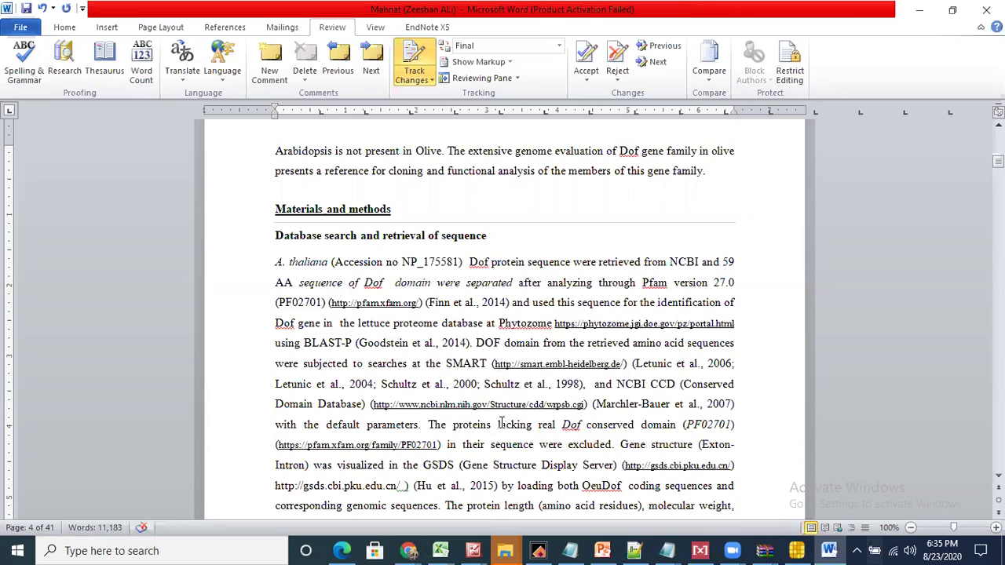
left_click_drag(501, 424, 531, 424)
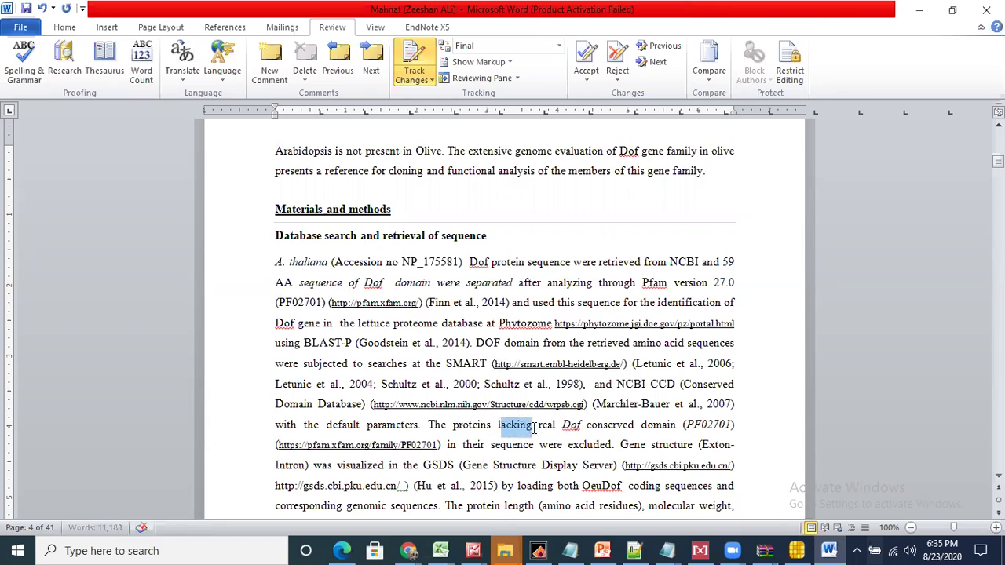
key("Delete")
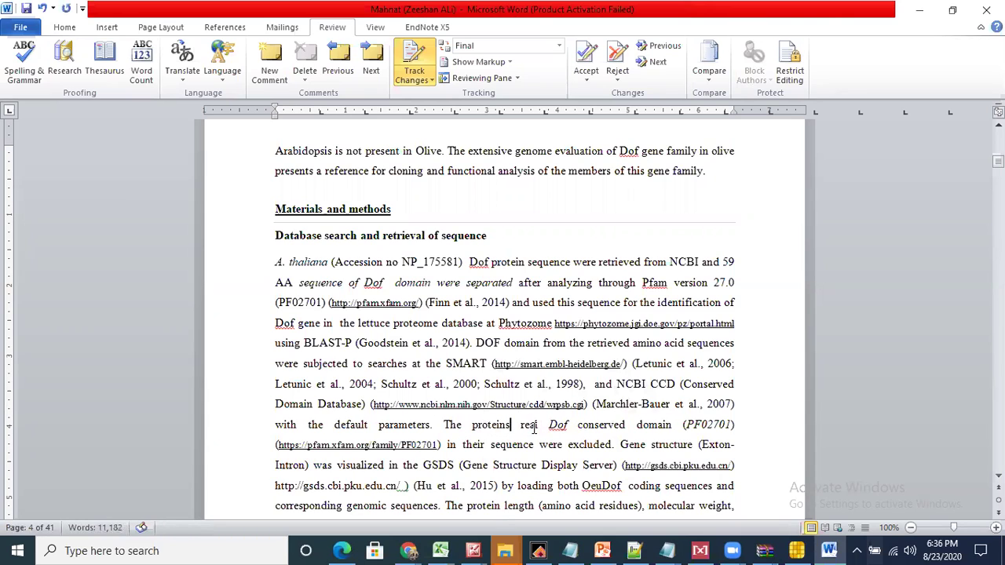
type("without")
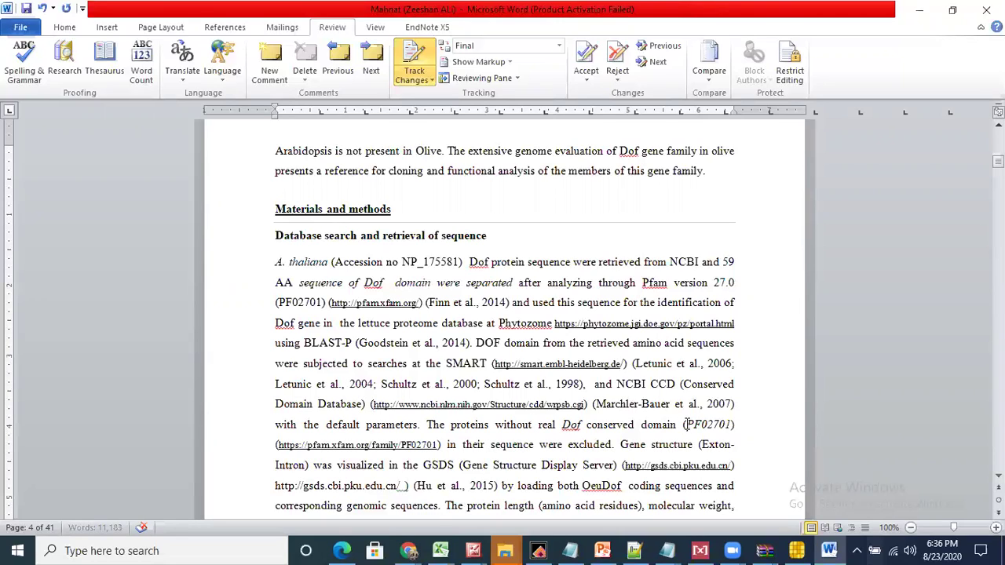
Change "OeuDof" to "LsDof" before "coding sequences" in the gene structure sentence.
left_click(486, 446)
scroll(601, 345, "down", 3)
left_click_drag(666, 321, 598, 321)
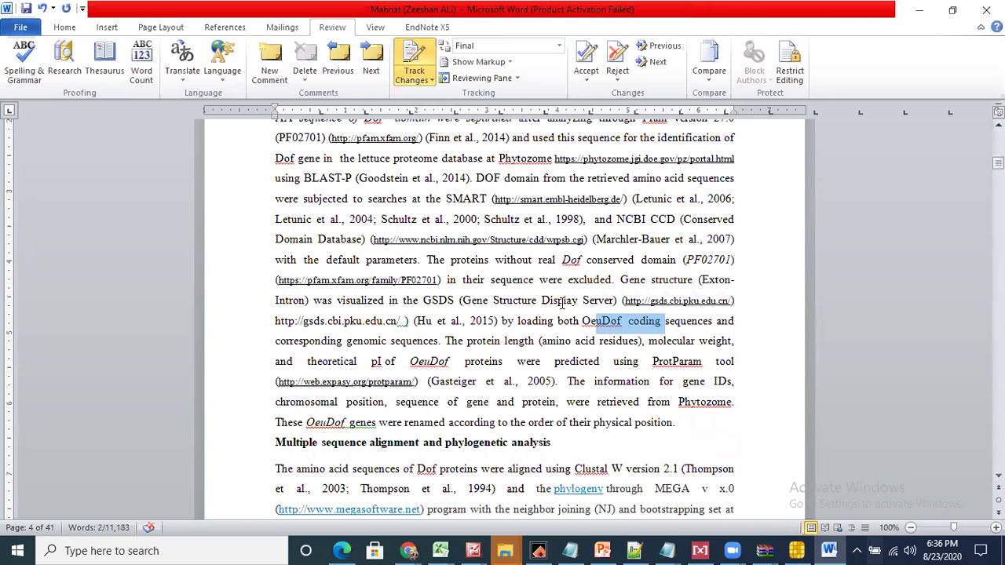
left_click(563, 303)
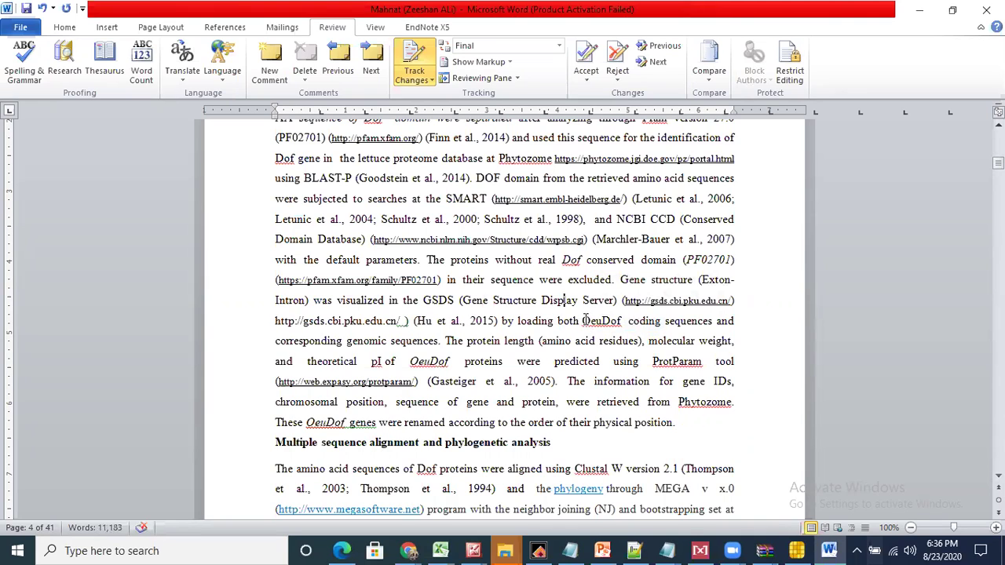
left_click_drag(602, 320, 582, 320)
type("Ls")
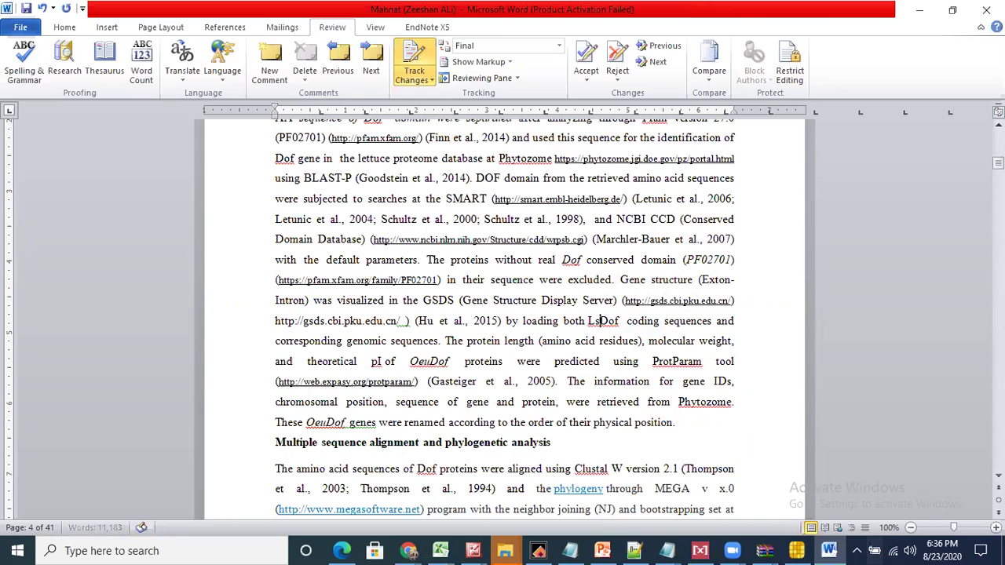
Italicize "LsDof" before "coding sequences".
left_click_drag(588, 321, 620, 321)
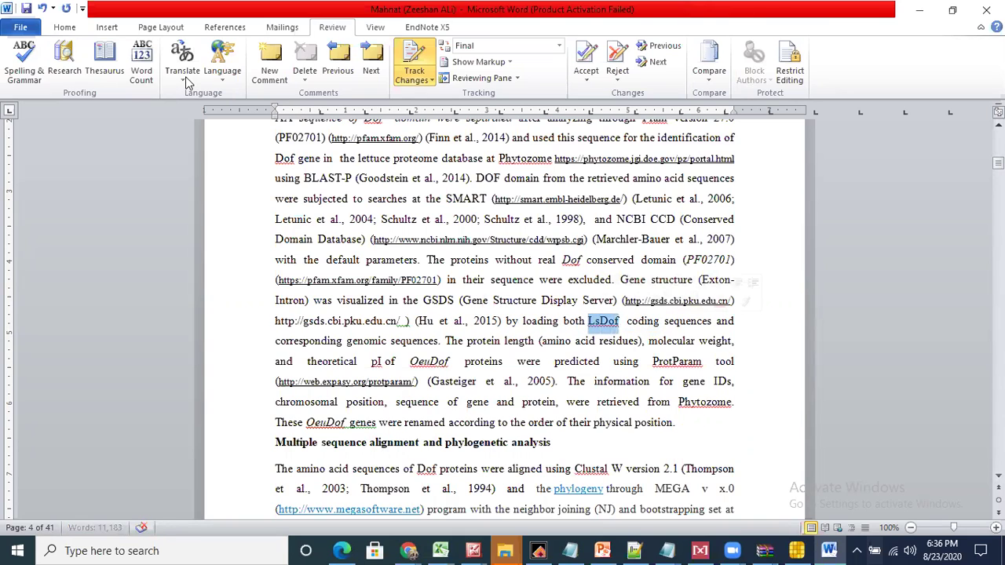
left_click(64, 26)
left_click(140, 72)
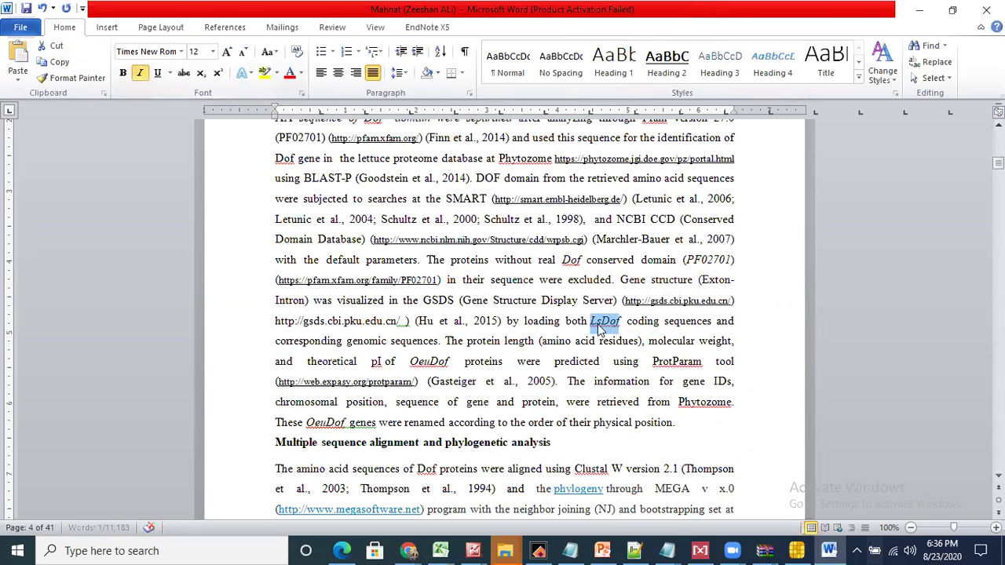
left_click(662, 321)
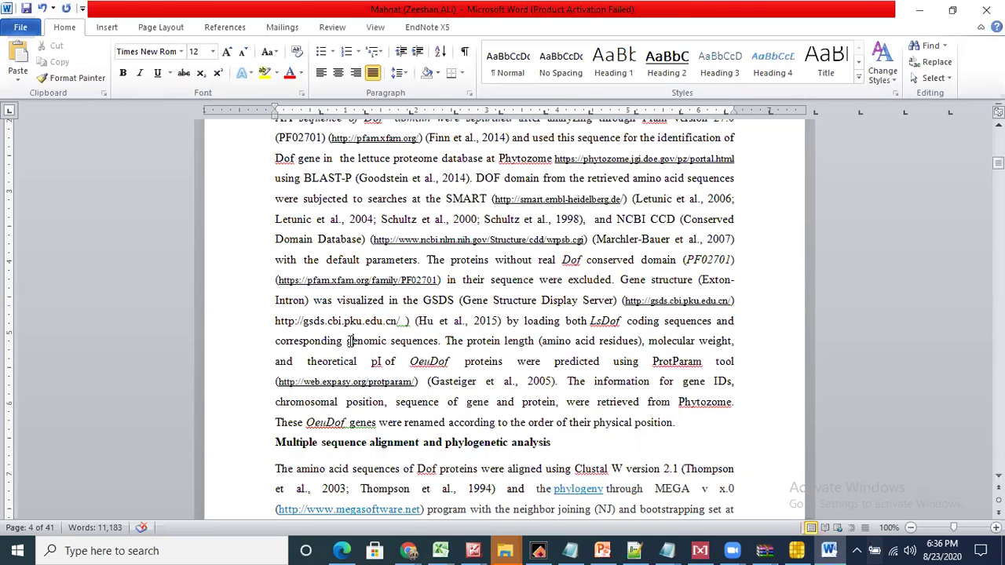
Replace "genomic" with "ORF" before "sequences", and insert a pair of parentheses after "theoretical pI".
left_click_drag(348, 341, 388, 341)
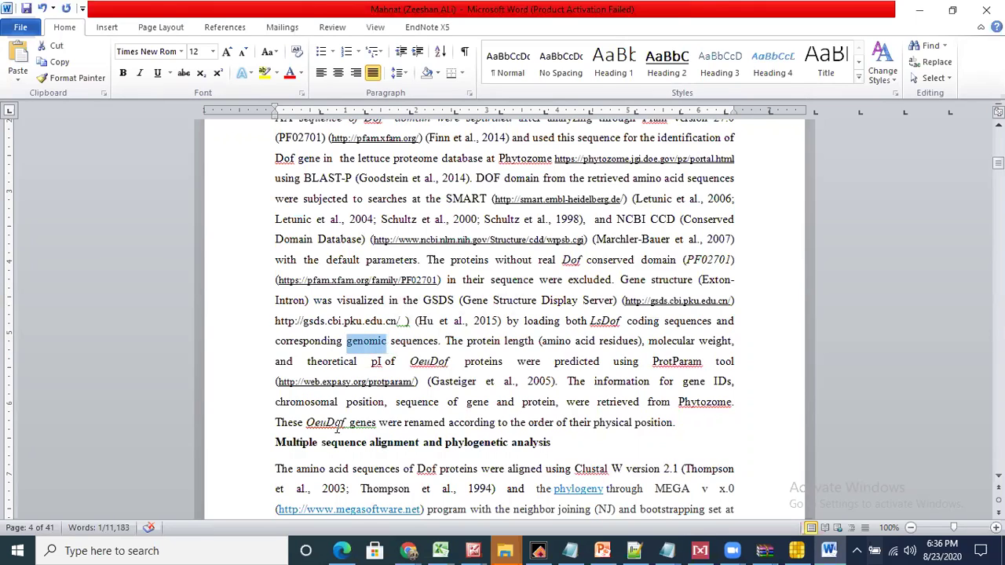
type("ORF")
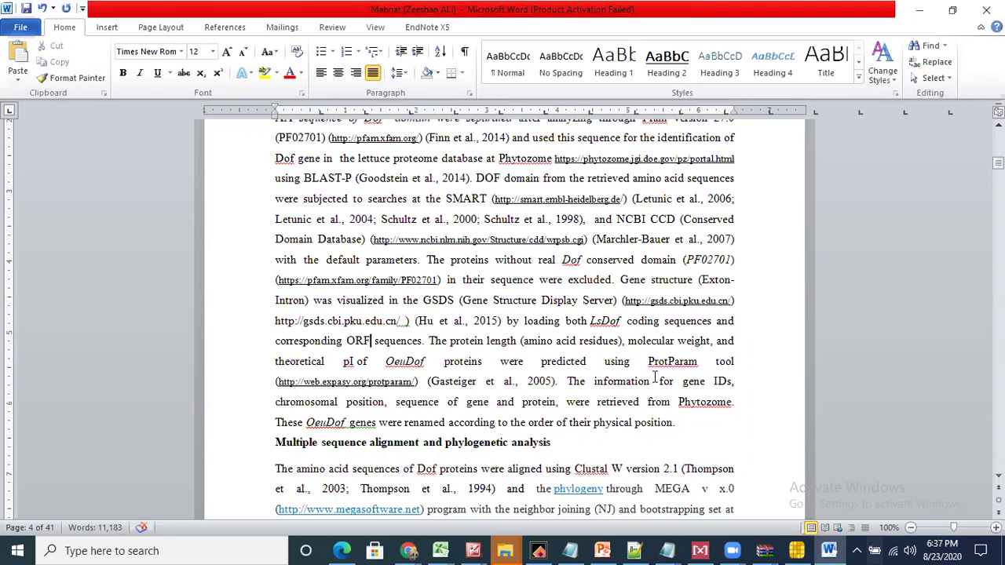
left_click(357, 362)
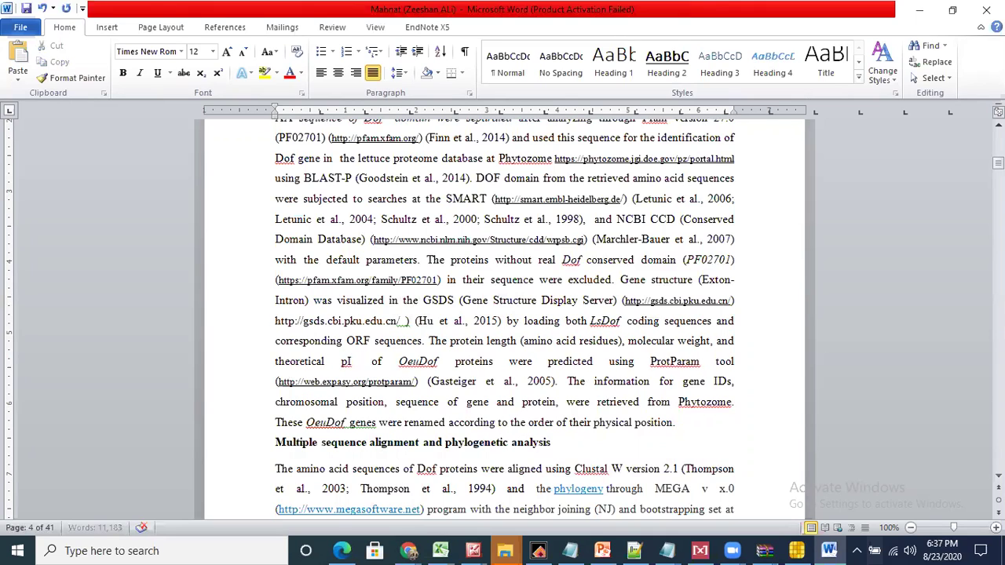
type("()")
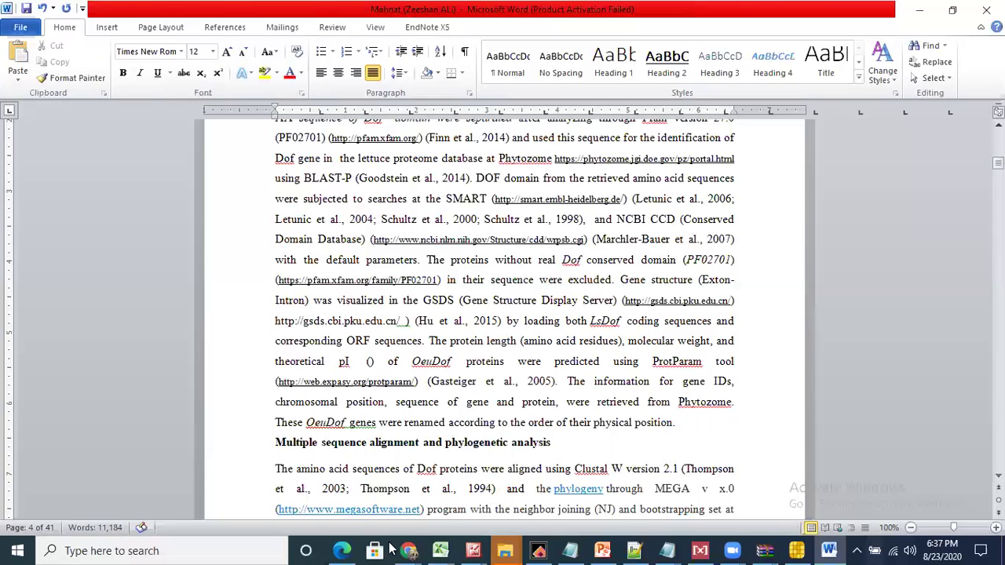
Switch to Chrome and search Google in a new tab for "PI value of protein".
mouse_move(408, 550)
left_click(365, 528)
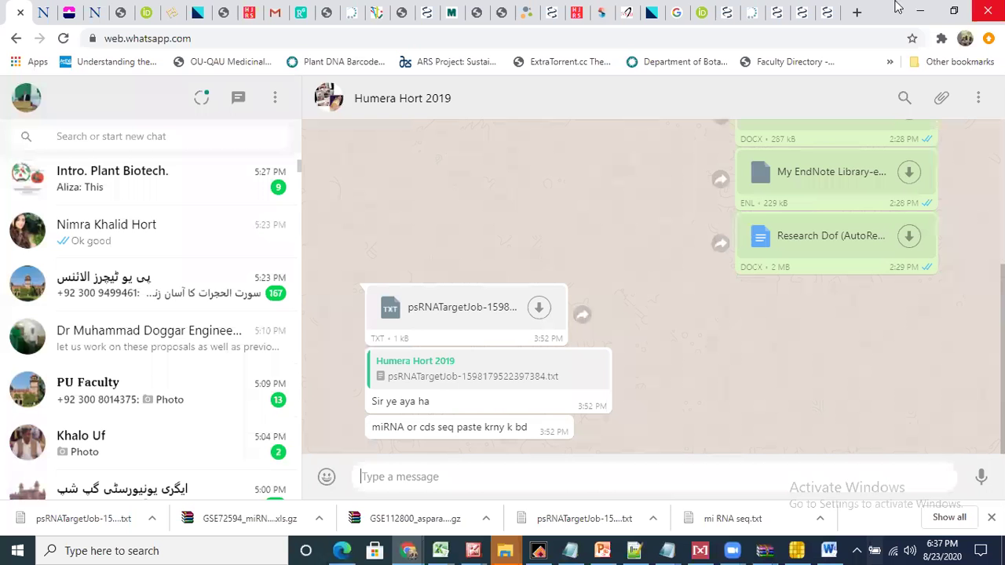
left_click(857, 9)
type("P")
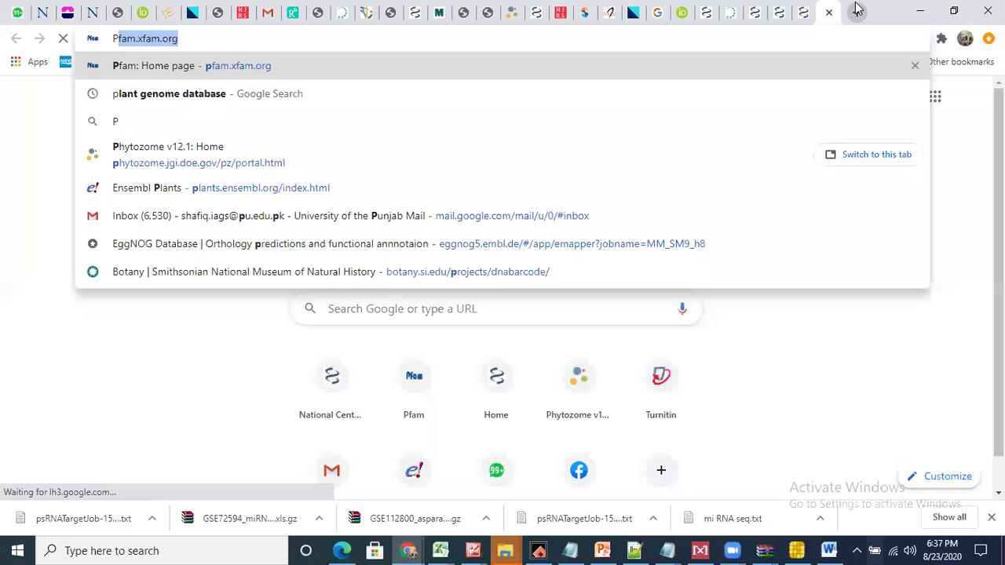
type("I")
key("Return")
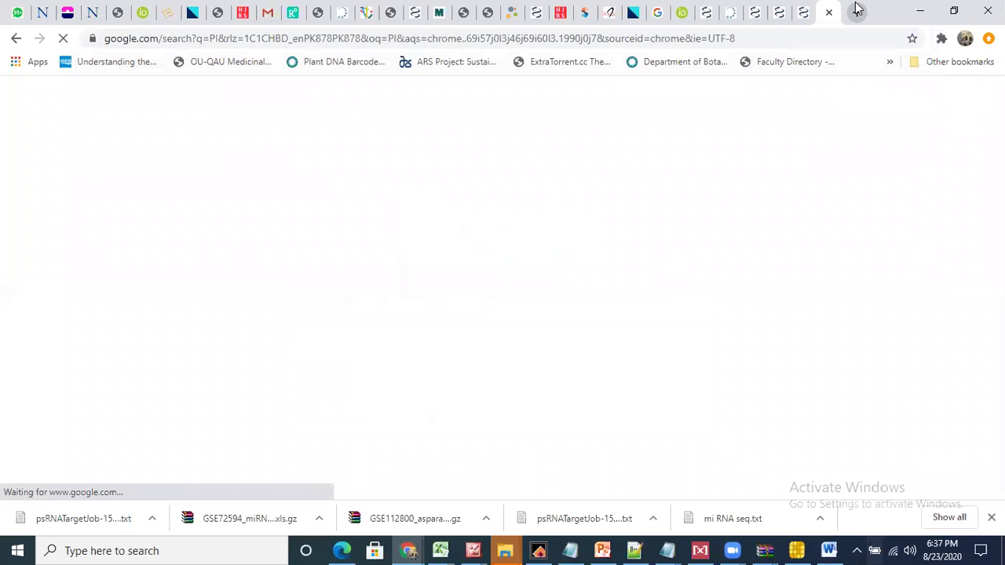
left_click(343, 101)
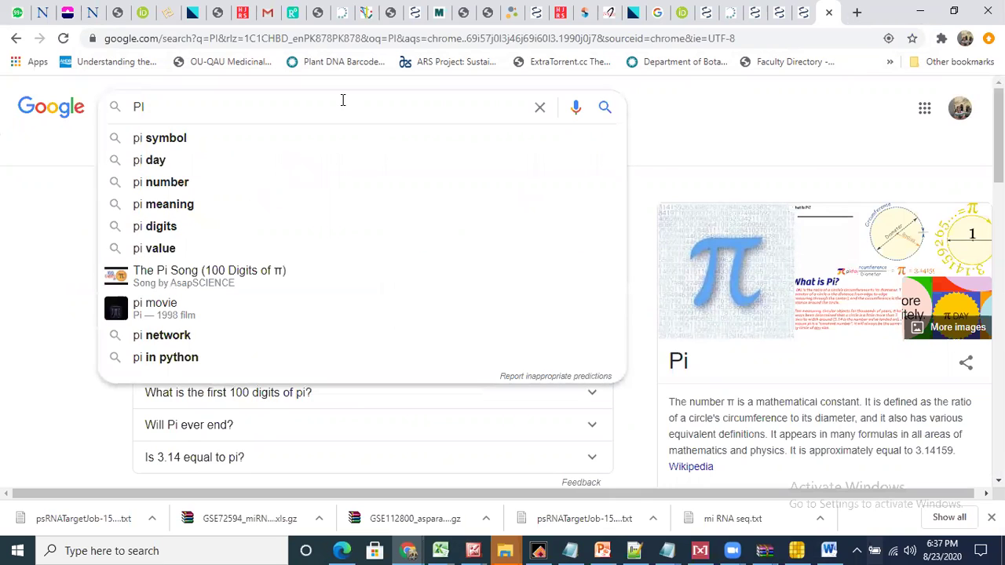
type("value ")
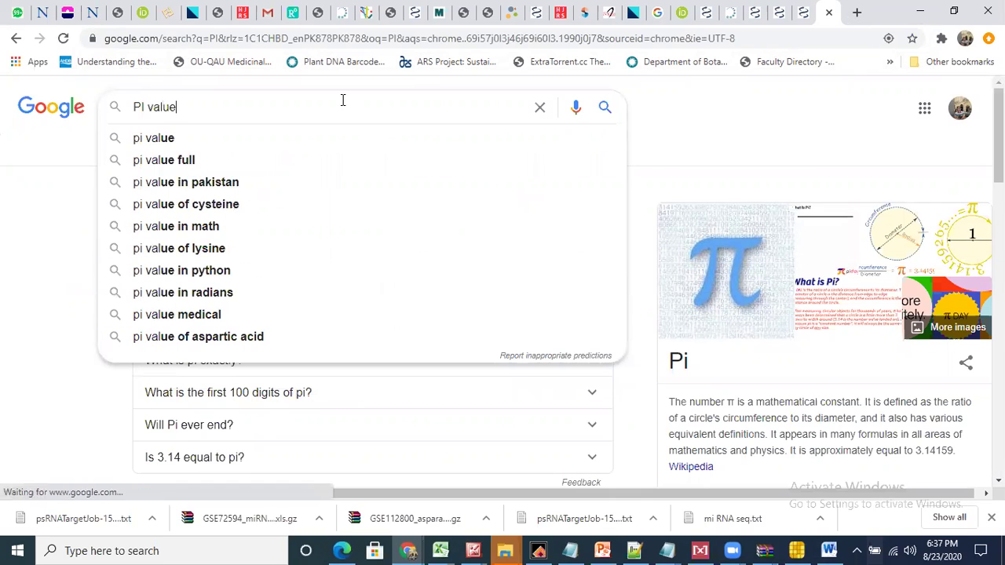
type("of protein")
key("Return")
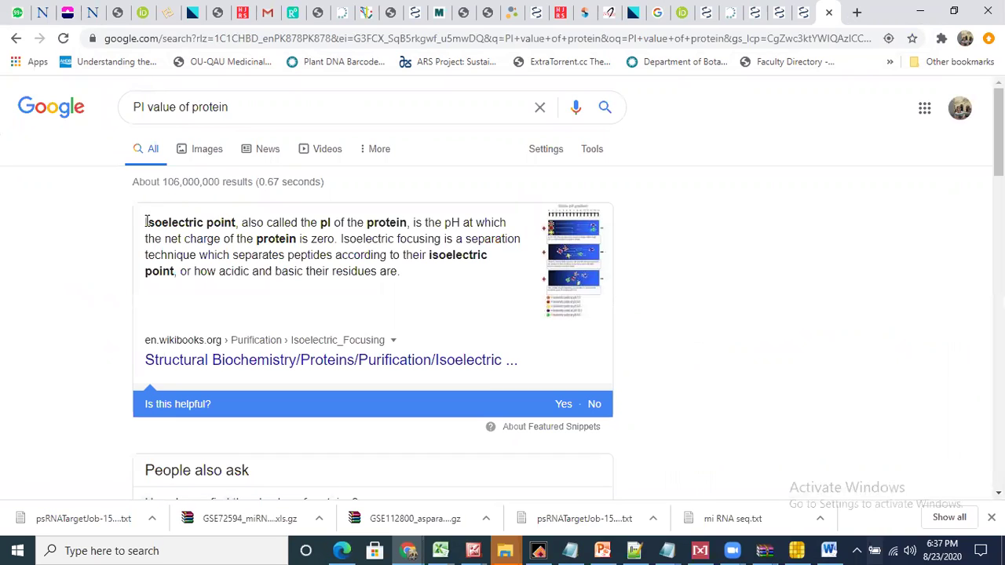
Copy "Isoelectric point," from the search result and paste it into the parentheses after "pI" in the Word manuscript.
left_click_drag(146, 223, 238, 220)
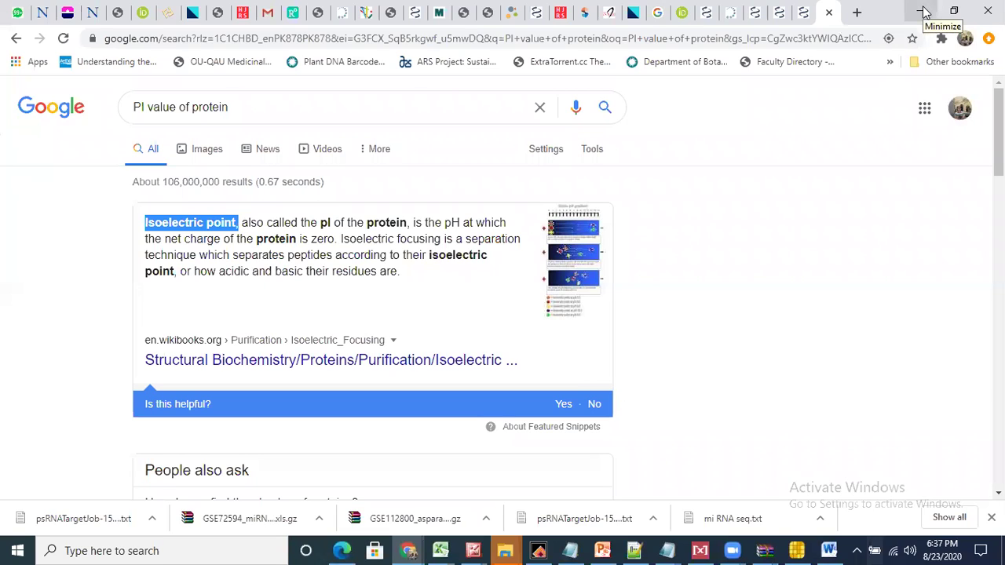
left_click(925, 13)
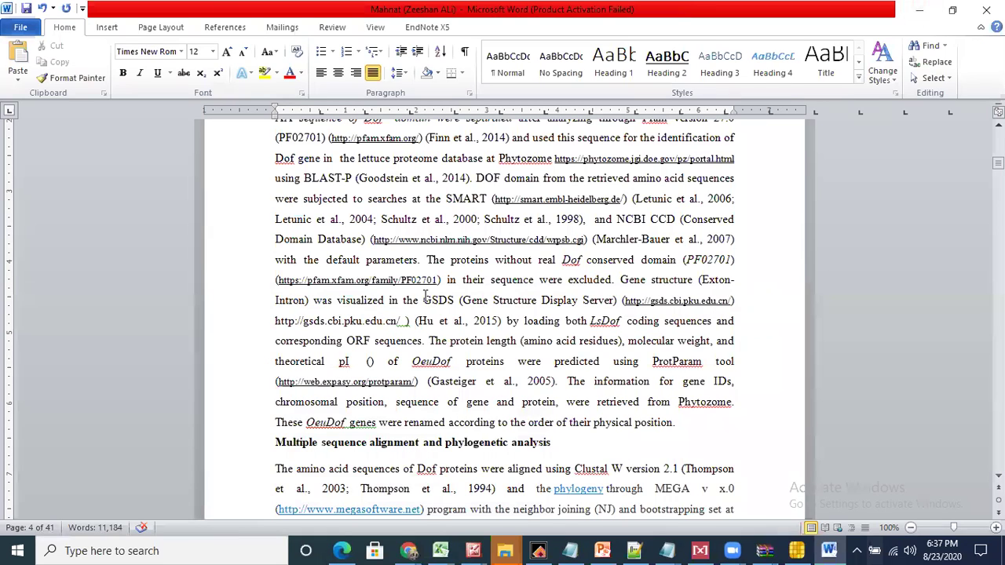
left_click(369, 362)
type("(Isoelectric point)")
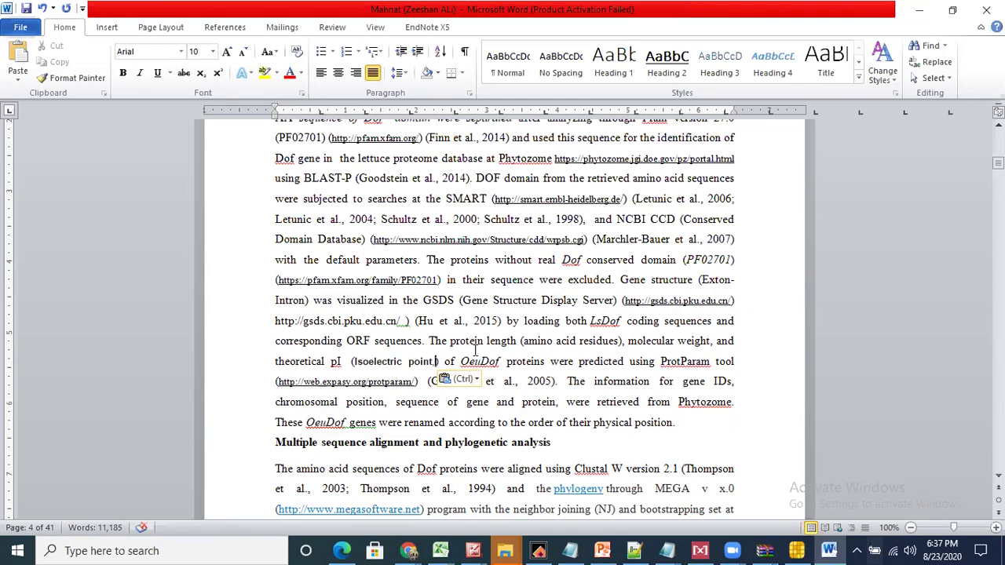
Change "OeuDof" to "LsDof" before "proteins were predicted" and before "genes were renamed".
left_click_drag(480, 362, 463, 363)
type("Ls")
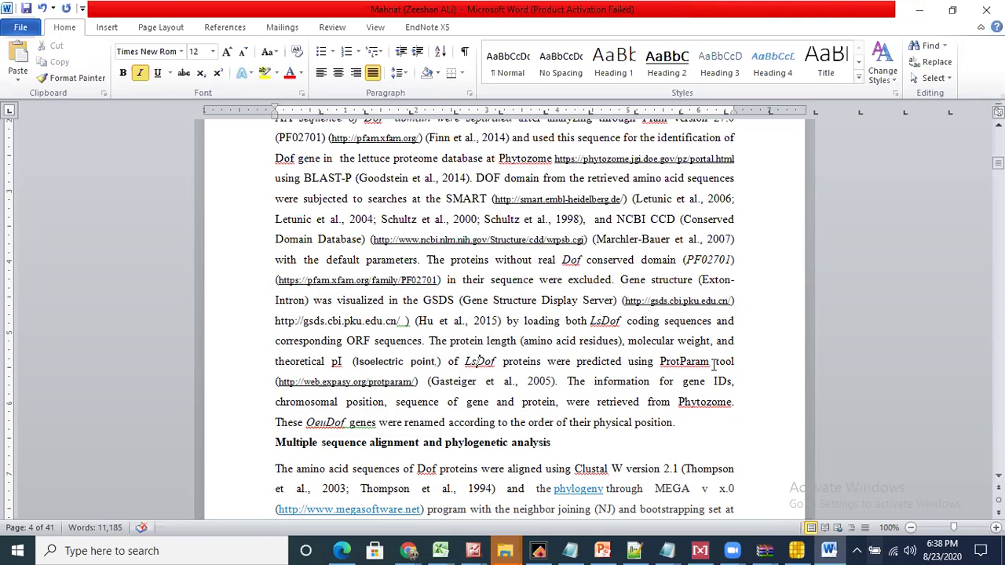
left_click(507, 382)
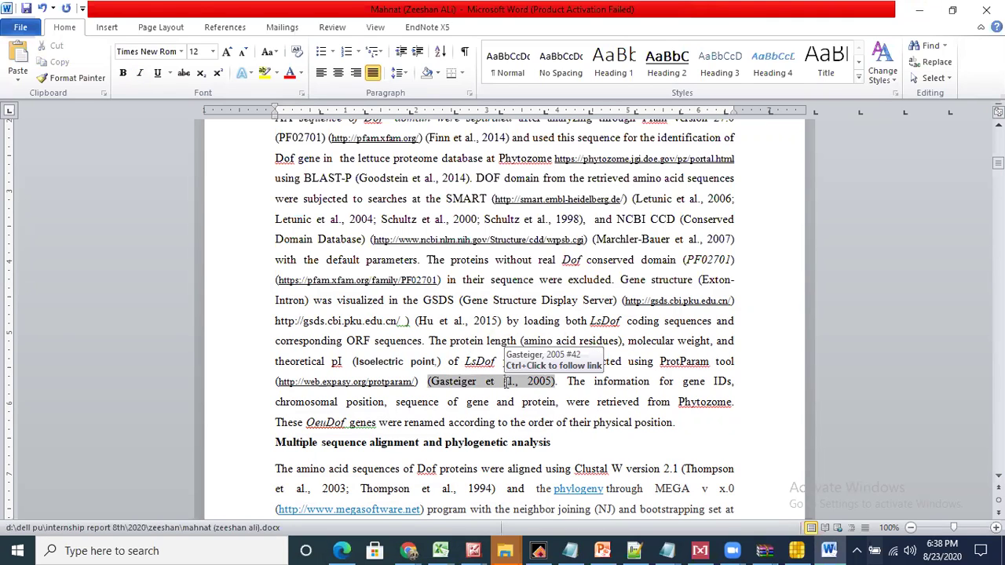
left_click(607, 391)
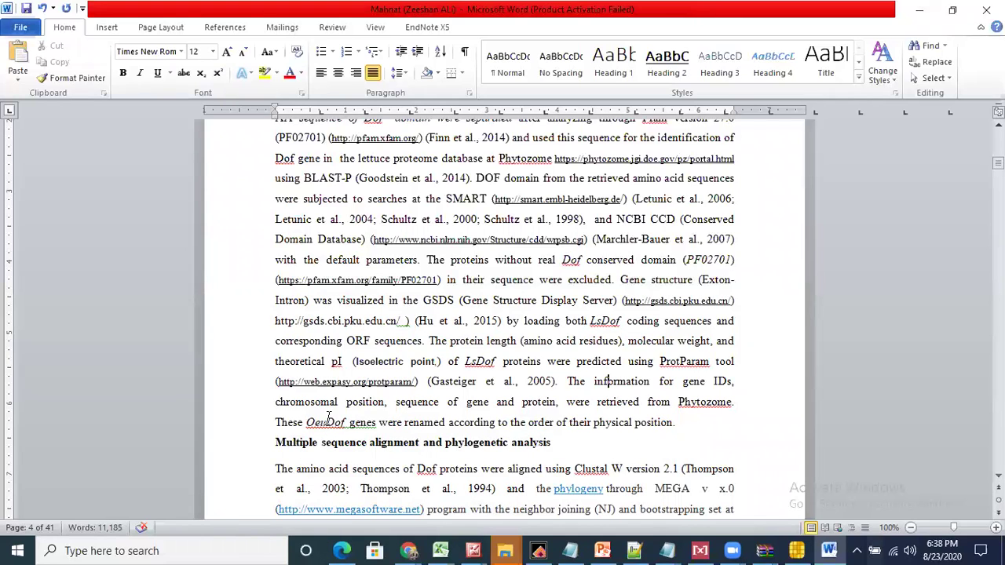
left_click_drag(324, 422, 313, 424)
type("Ls")
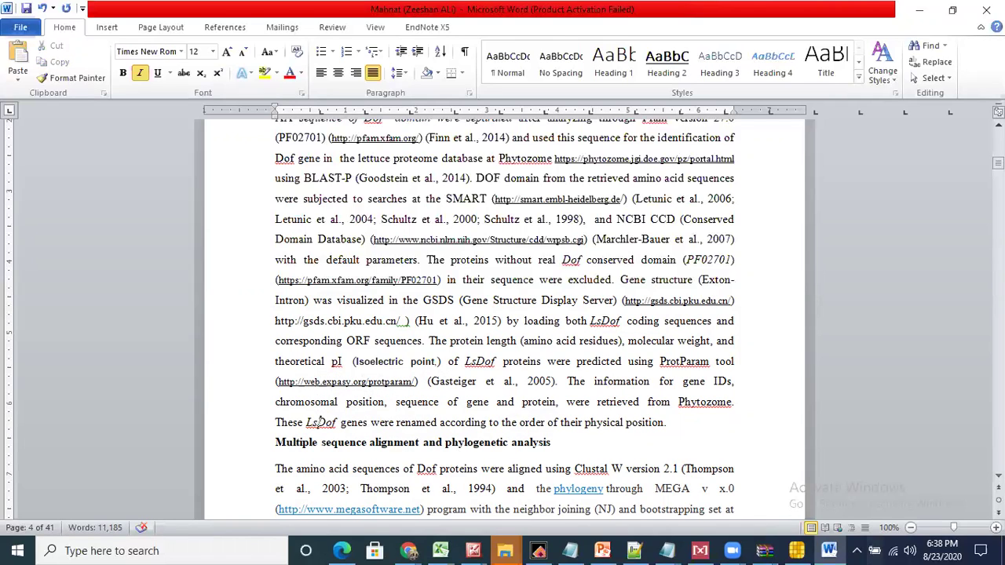
left_click(671, 428)
Insert an empty line above the heading "Multiple sequence alignment and phylogenetic analysis".
scroll(503, 314, "up", 3)
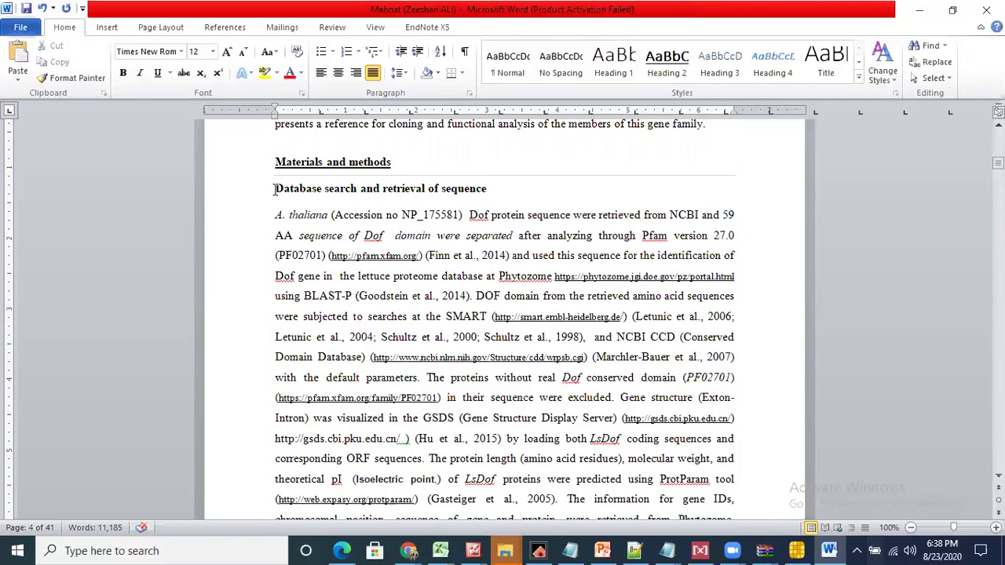
left_click_drag(275, 189, 491, 193)
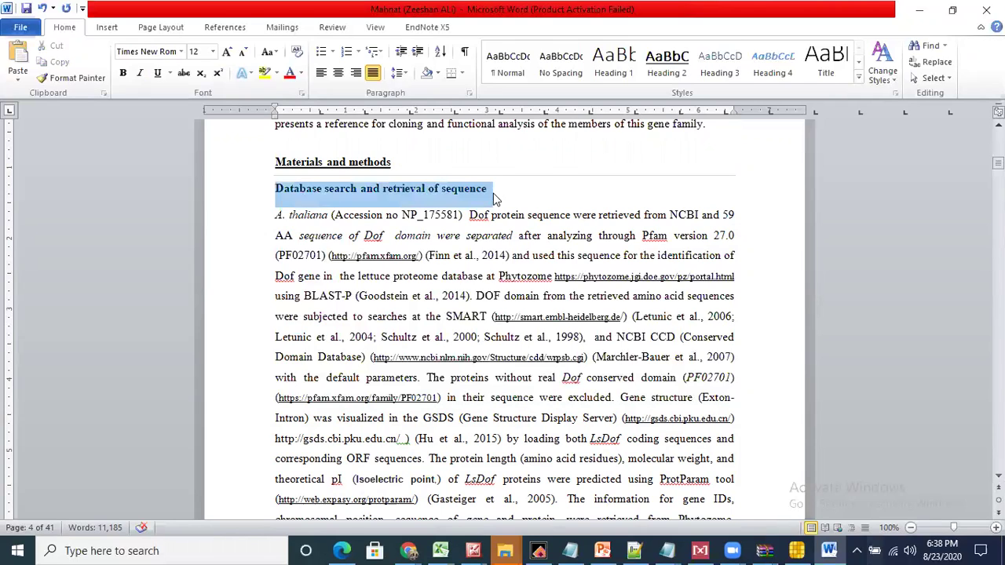
left_click(494, 193)
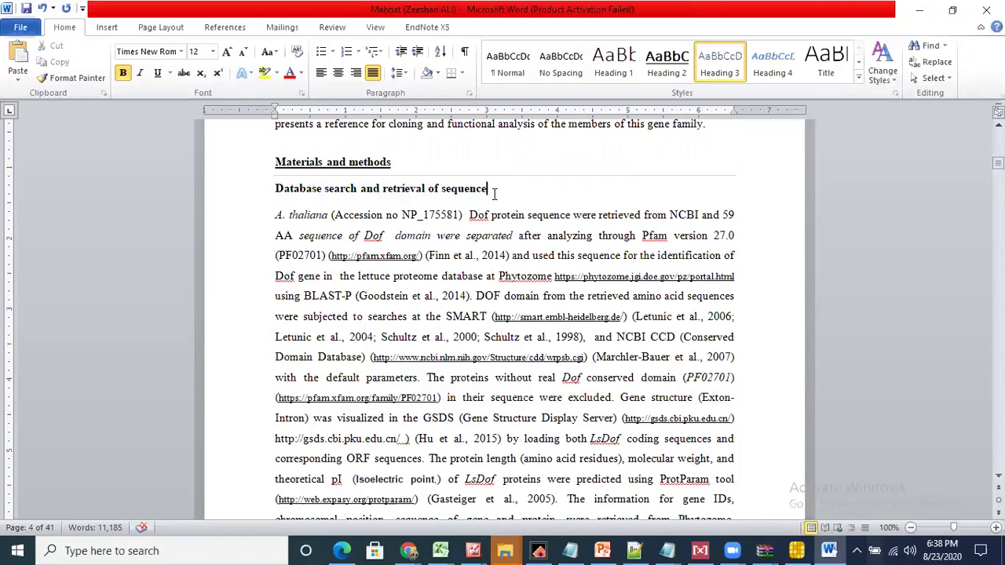
key("Down")
key("Down")
key("Down")
key("Down")
key("Down")
key("Down")
key("Down")
key("Down")
key("Down")
key("Down")
key("Down")
key("Down")
key("Down")
key("Down")
key("Down")
key("Down")
key("Down")
key("Down")
key("Down")
key("Down")
key("Down")
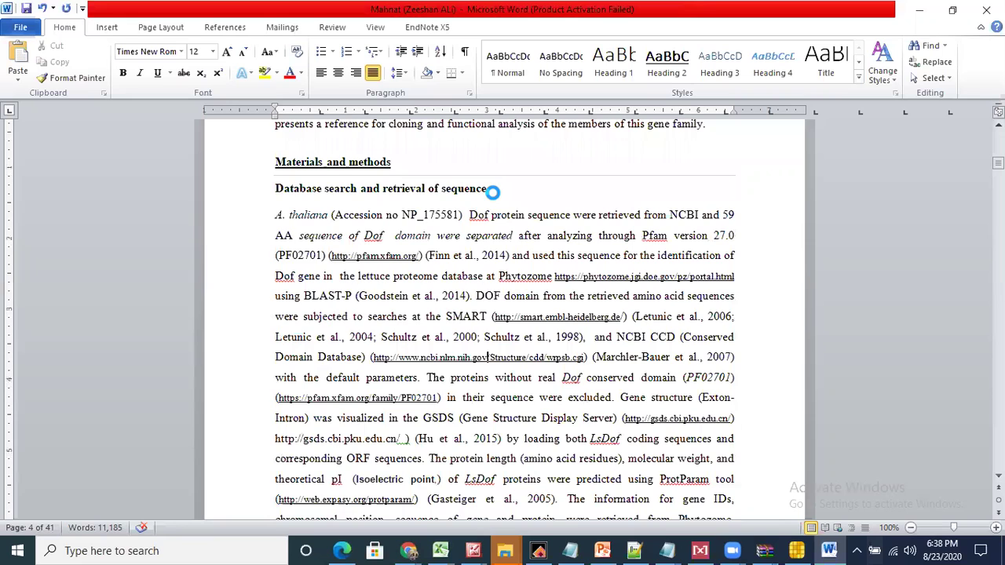
key("Down")
key("Down")
key("Down")
key("Down")
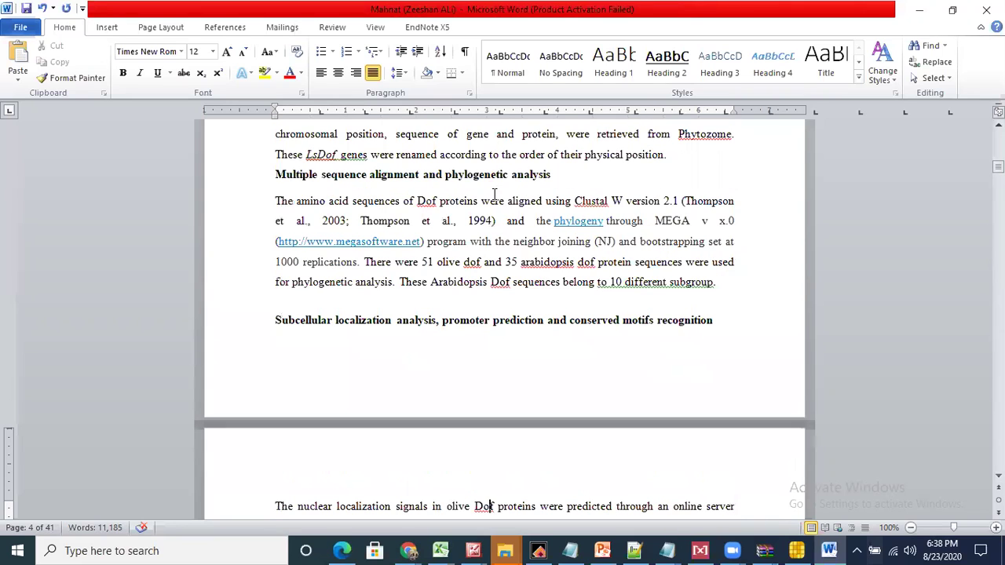
left_click(275, 175)
key("Return")
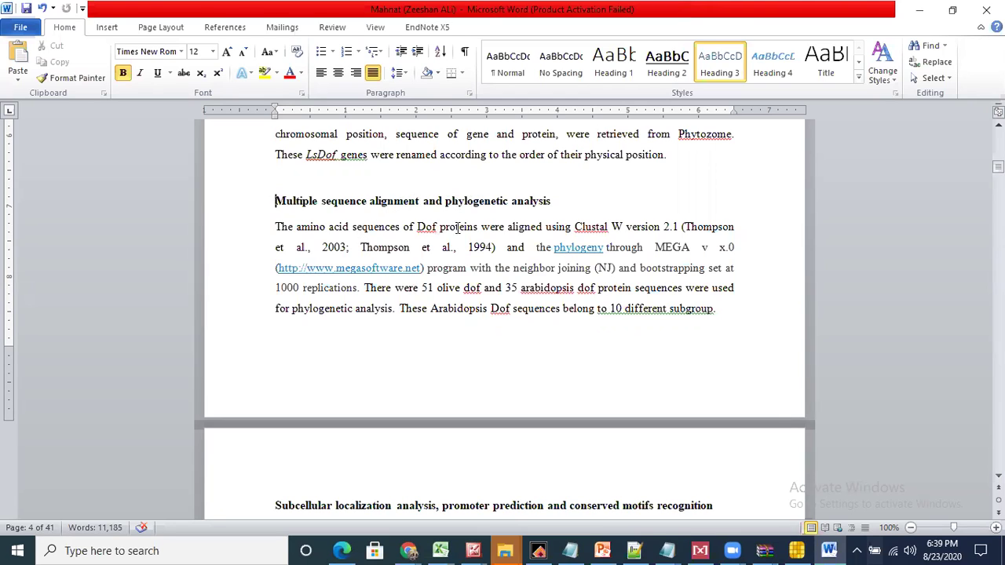
Italicize "Dof" before "proteins were aligned" in the sequence alignment paragraph.
left_click_drag(418, 227, 437, 228)
left_click(104, 29)
left_click(67, 29)
left_click(140, 73)
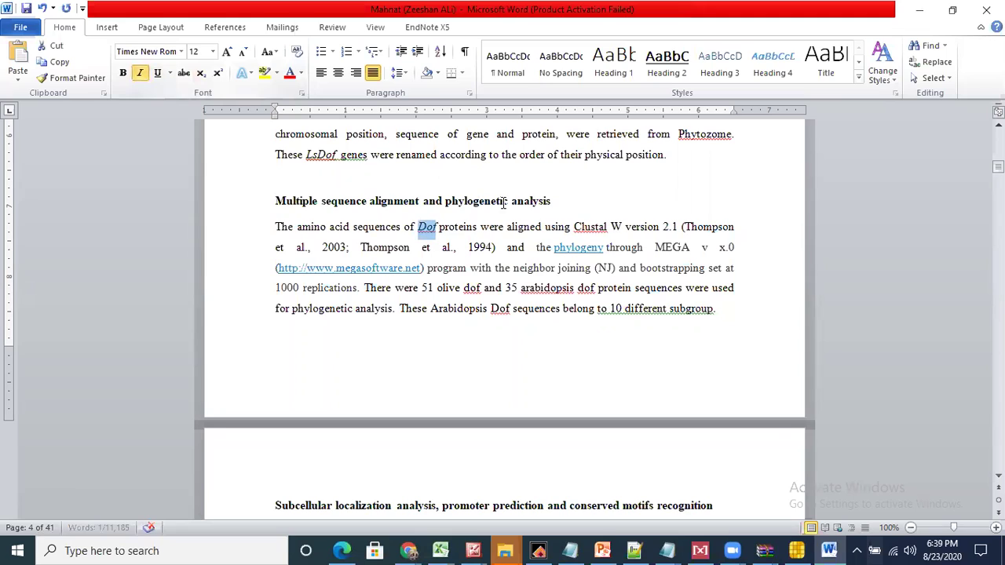
left_click(418, 228)
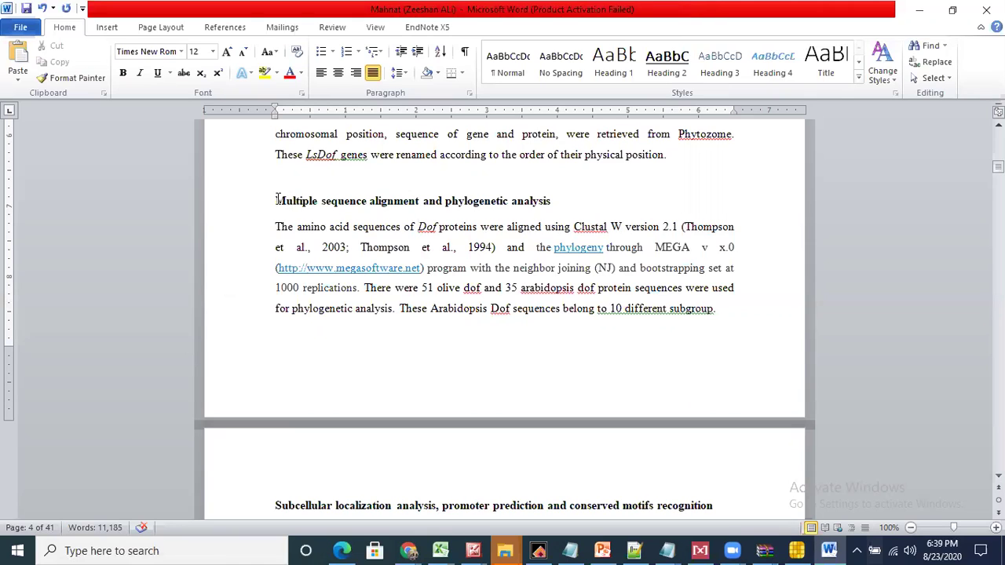
Insert "comparative" before "phylogenetic analysis" in the multiple sequence alignment heading.
left_click(445, 200)
type("compar")
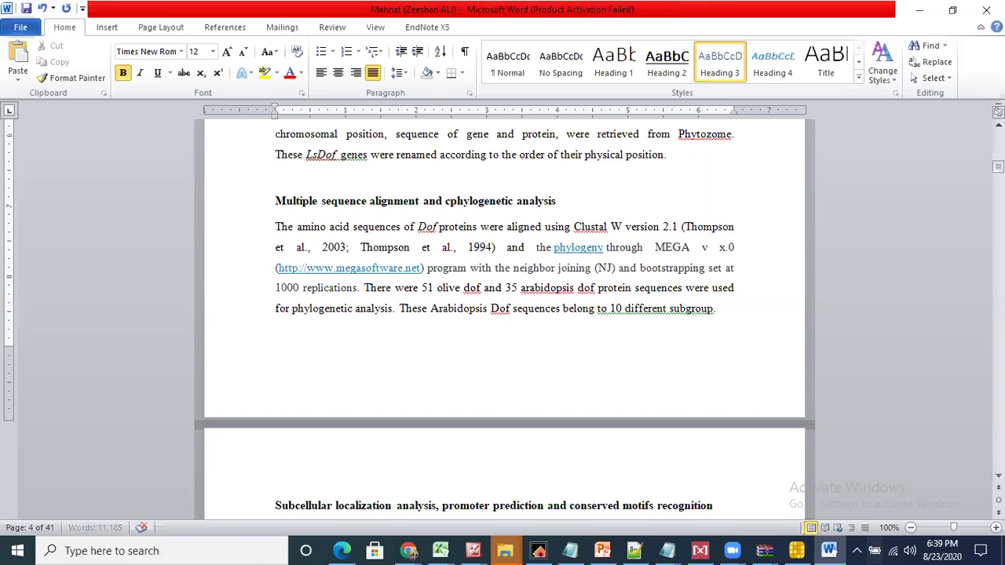
type("ative")
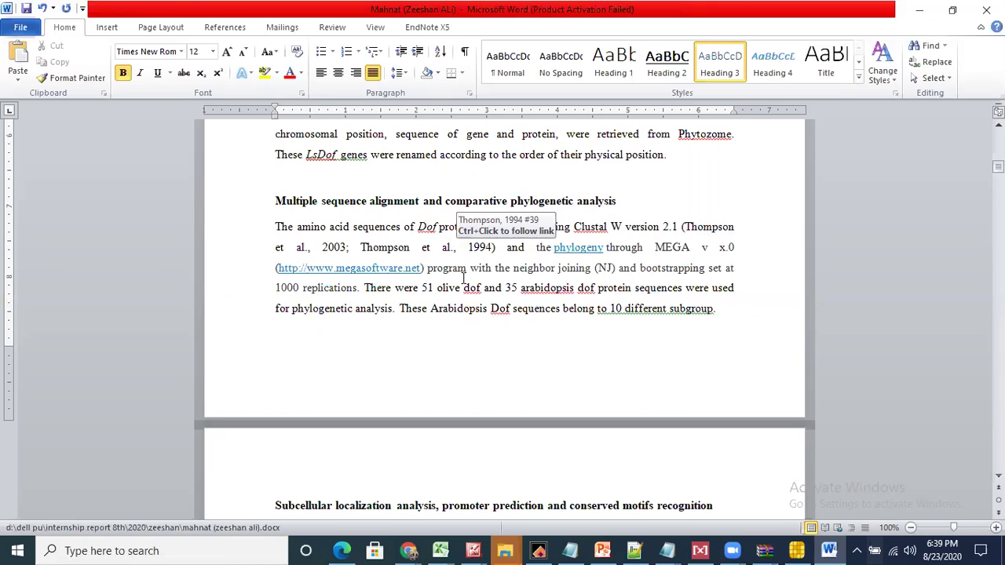
Add the prefix "Ls" to "Dof" before "proteins were aligned" and italicize it.
left_click(417, 227)
type("Ls")
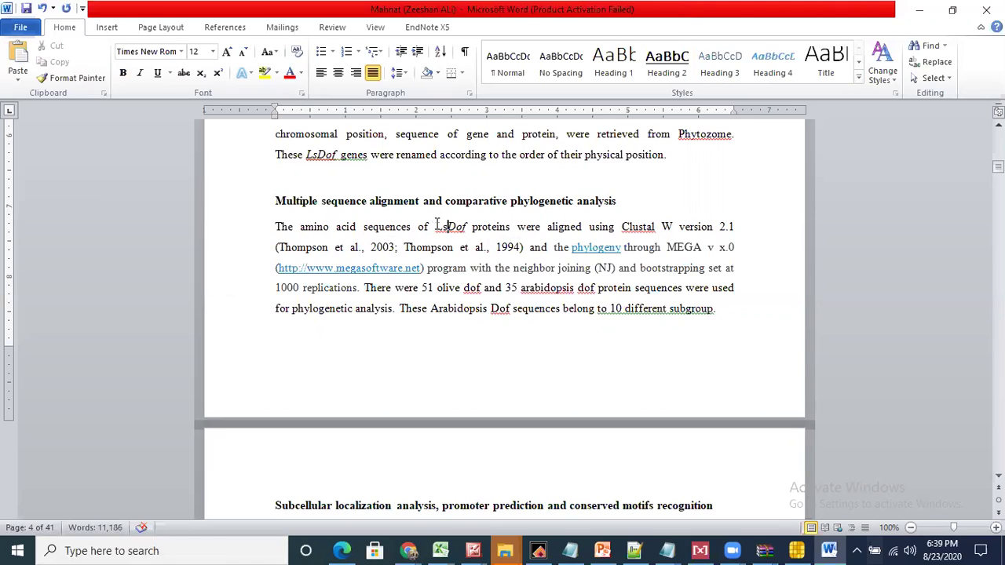
left_click_drag(436, 227, 446, 227)
left_click(140, 72)
left_click(555, 228)
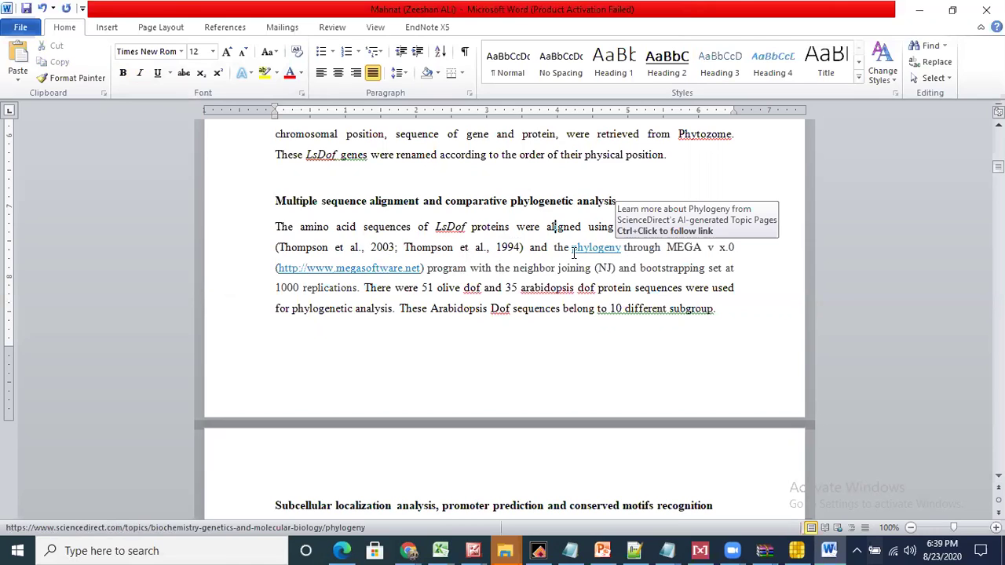
Replace the linked word "phylogeny" in the sequence alignment paragraph with "phylogenetic tree".
double_click(617, 253)
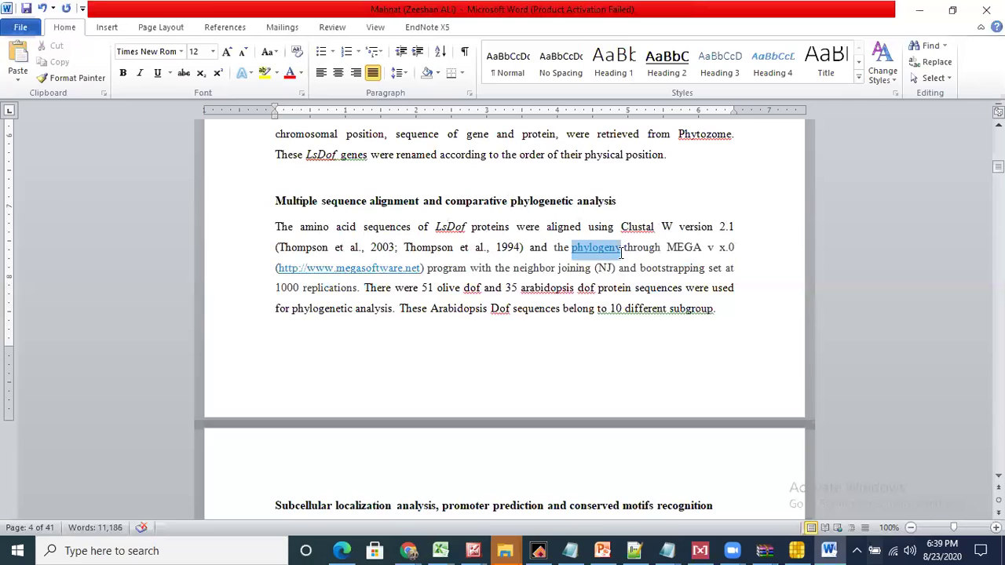
type("p")
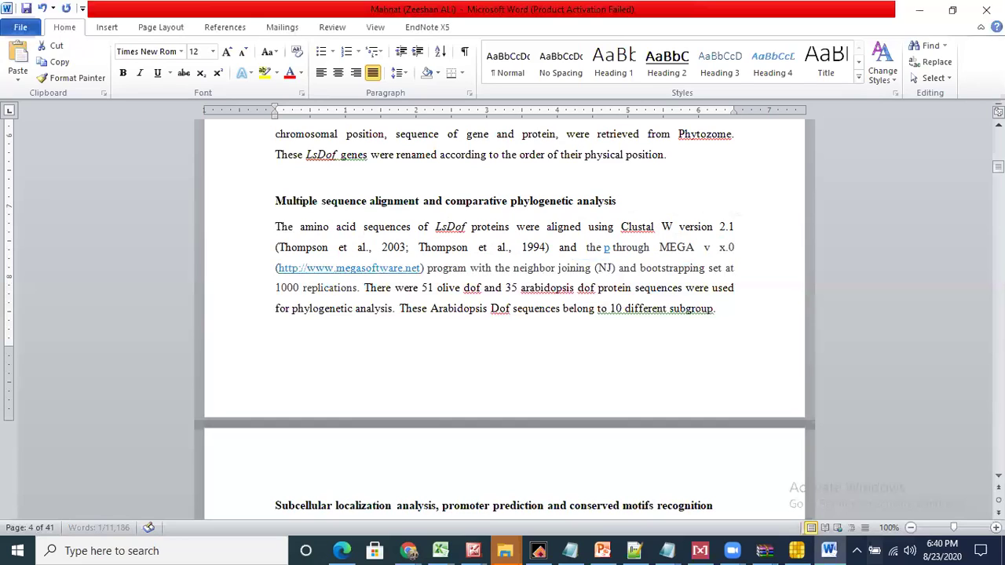
left_click(606, 209)
type("p")
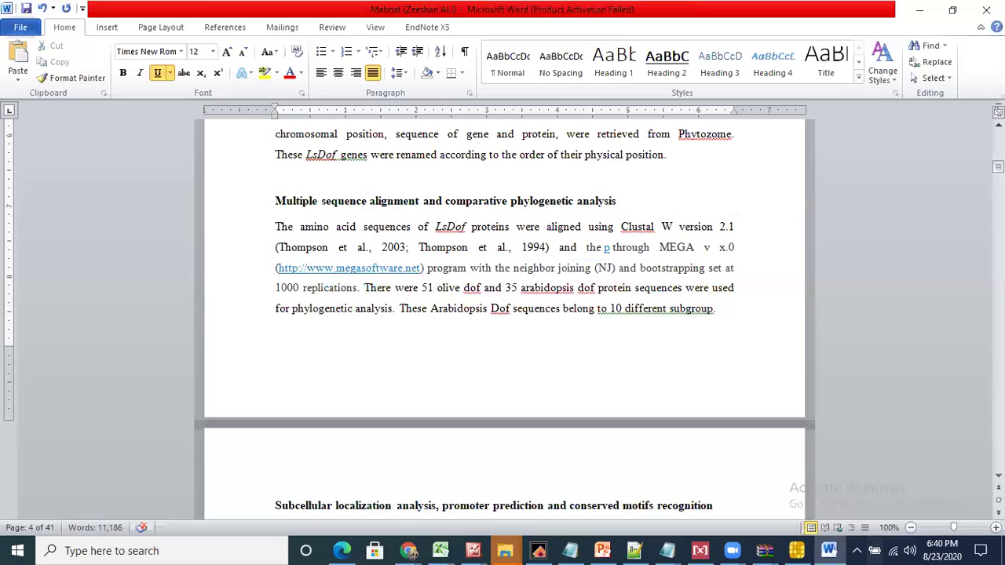
type("hy")
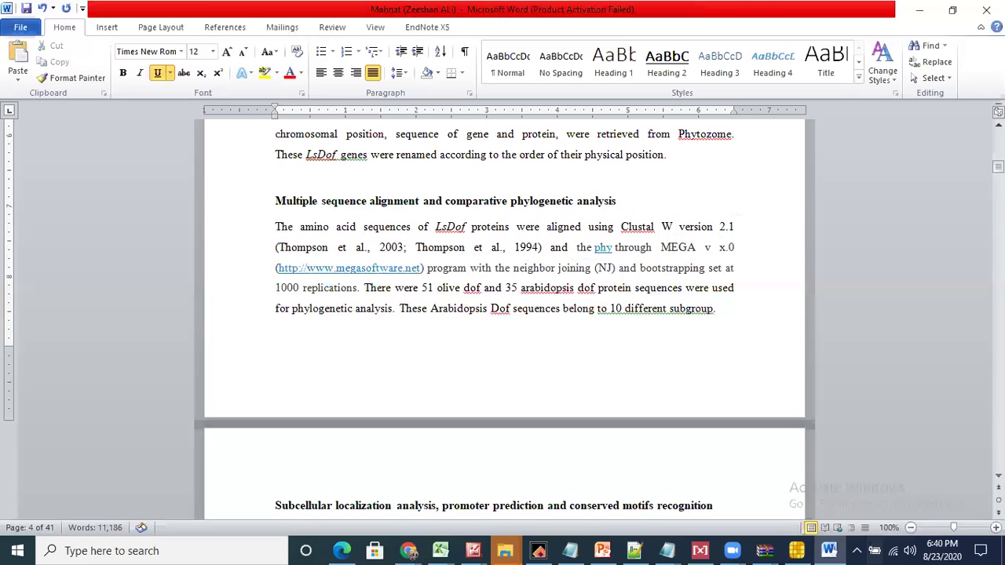
type("logene")
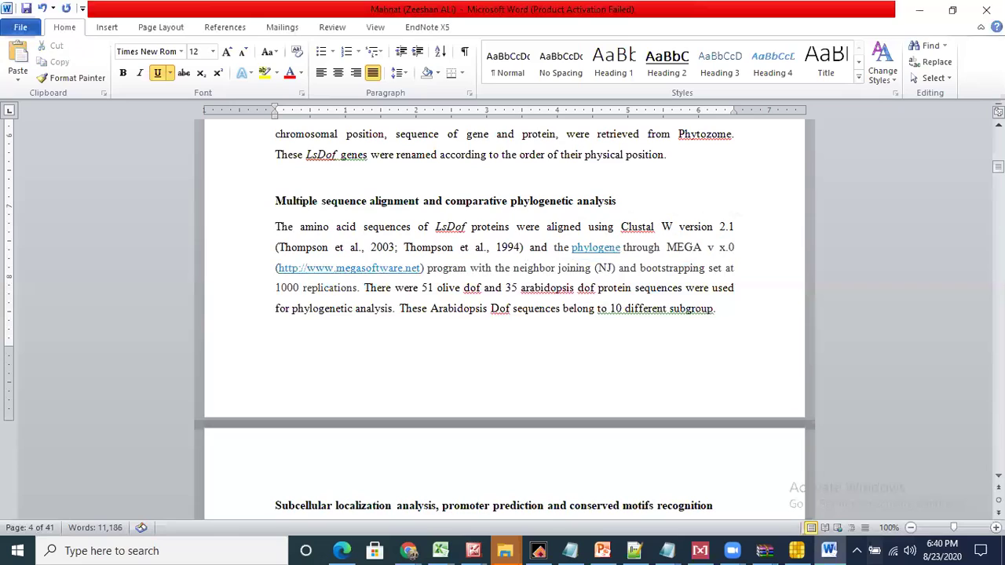
type("tic ")
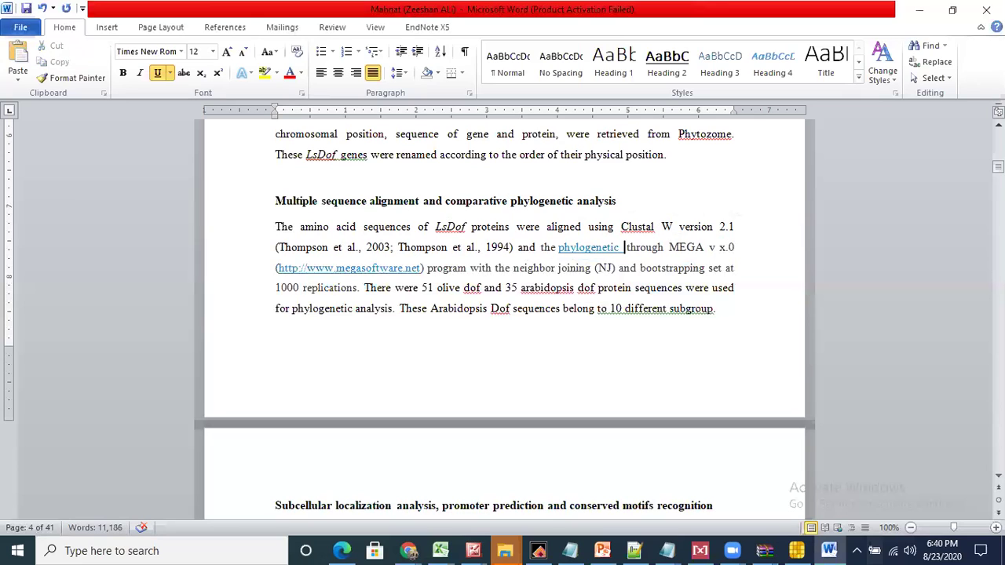
type("tree ")
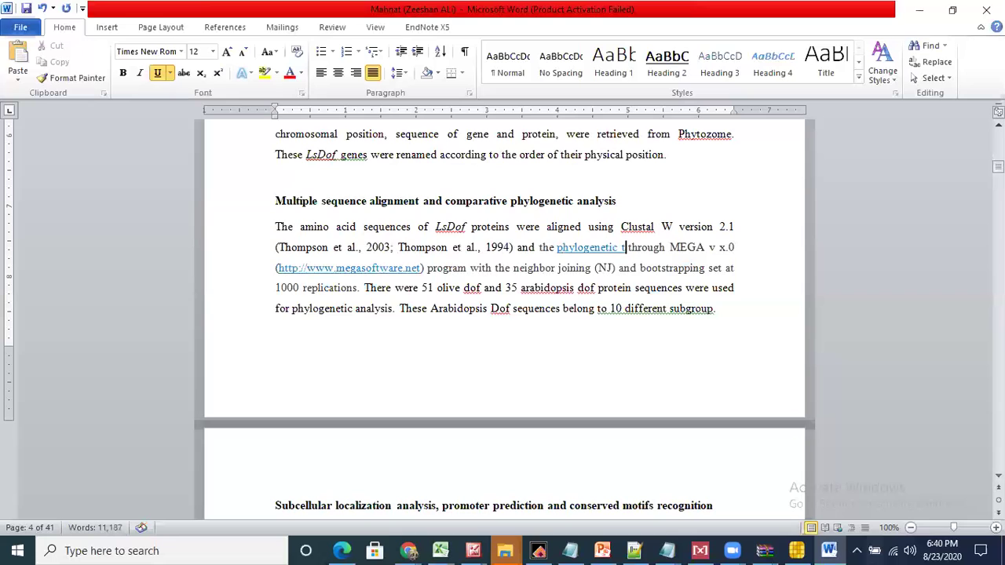
Add "was constructed with" after "phylogenetic tree" in the sequence alignment paragraph.
type("was")
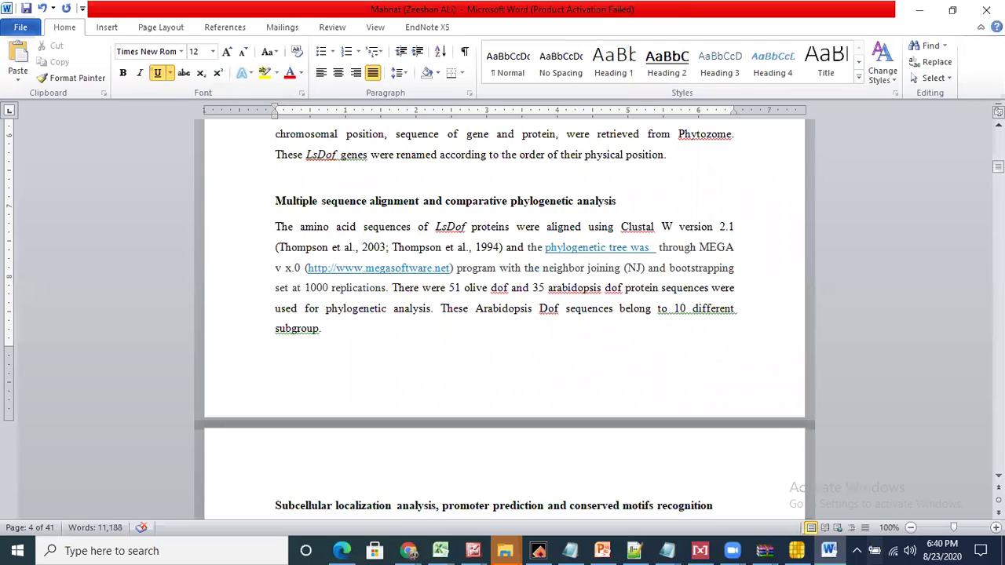
type("construc ")
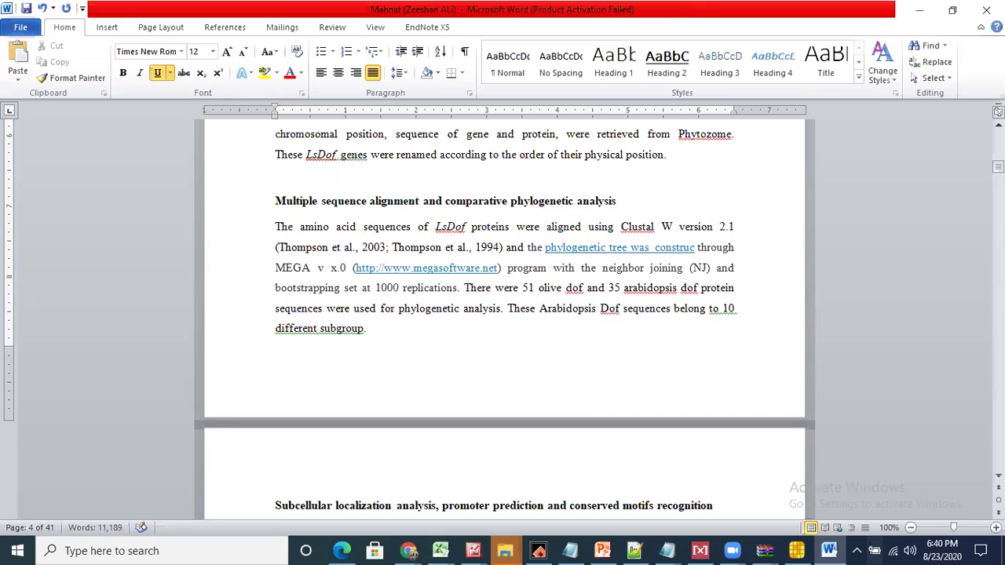
type("ted")
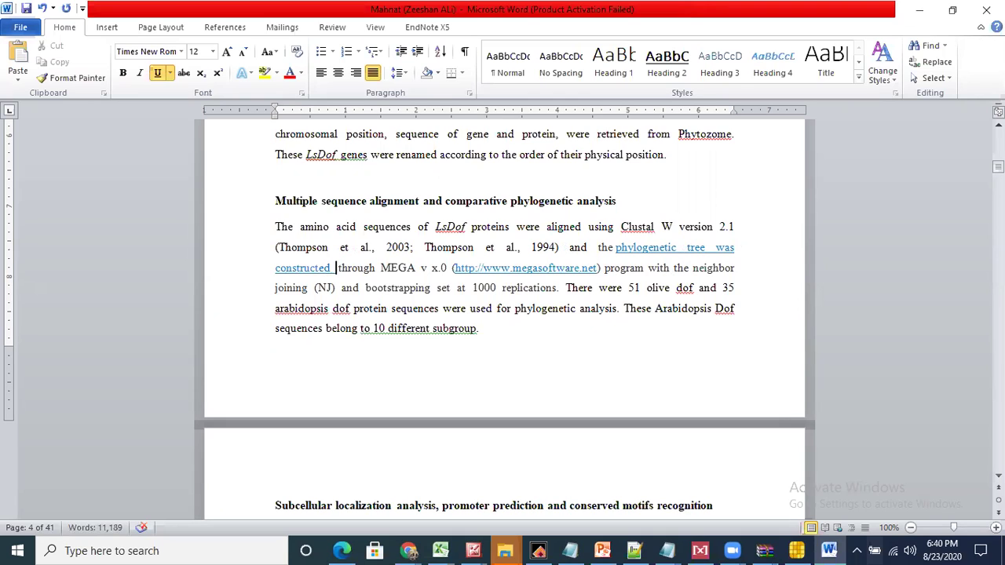
key("BackSpace")
type("with")
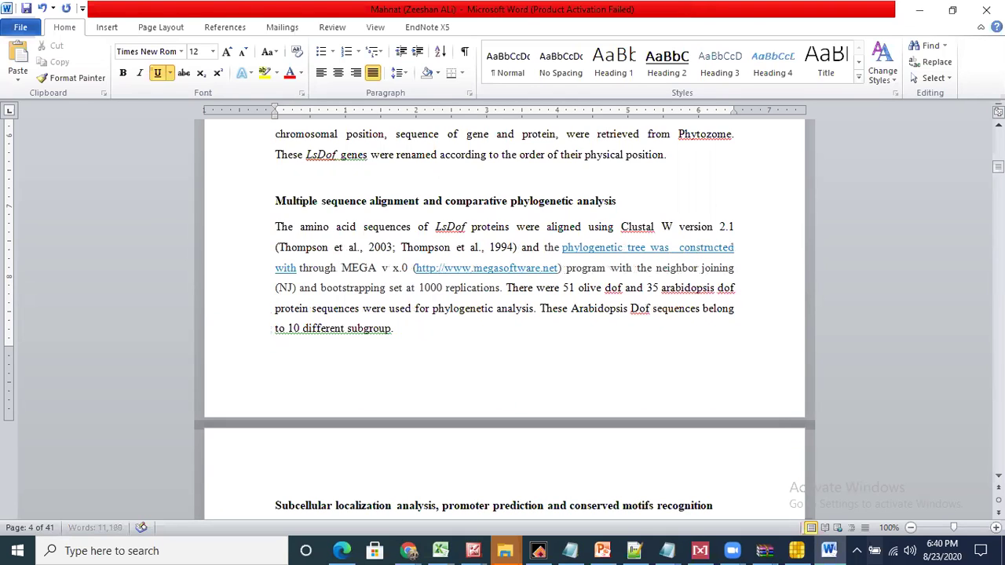
Move "neighbor joining (NJ) and bootstrapping set at 1000 replications" to between "through" and "MEGA v x.0".
left_click_drag(656, 268, 503, 293)
key("ctrl+c")
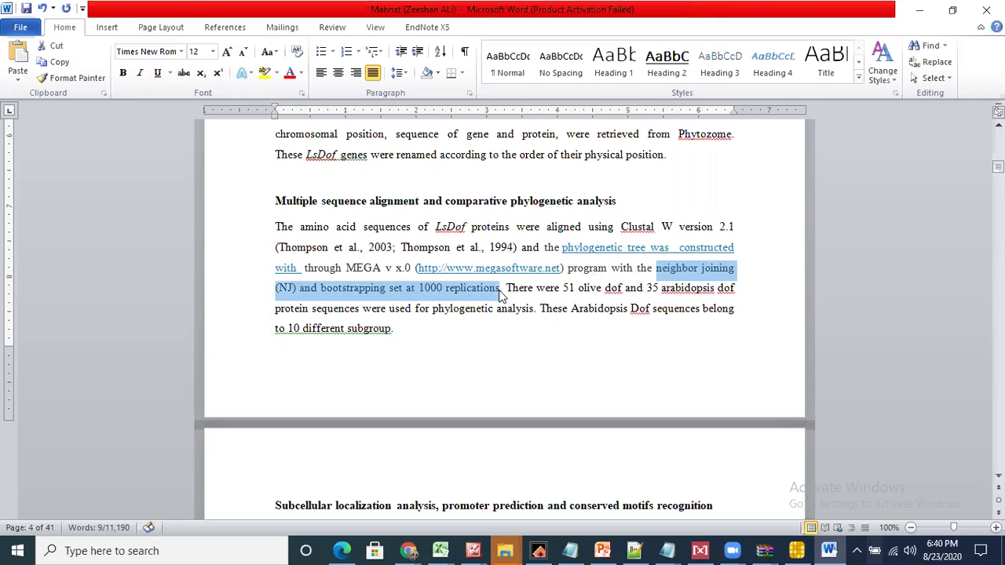
key("BackSpace")
left_click(344, 267)
key("ctrl+v")
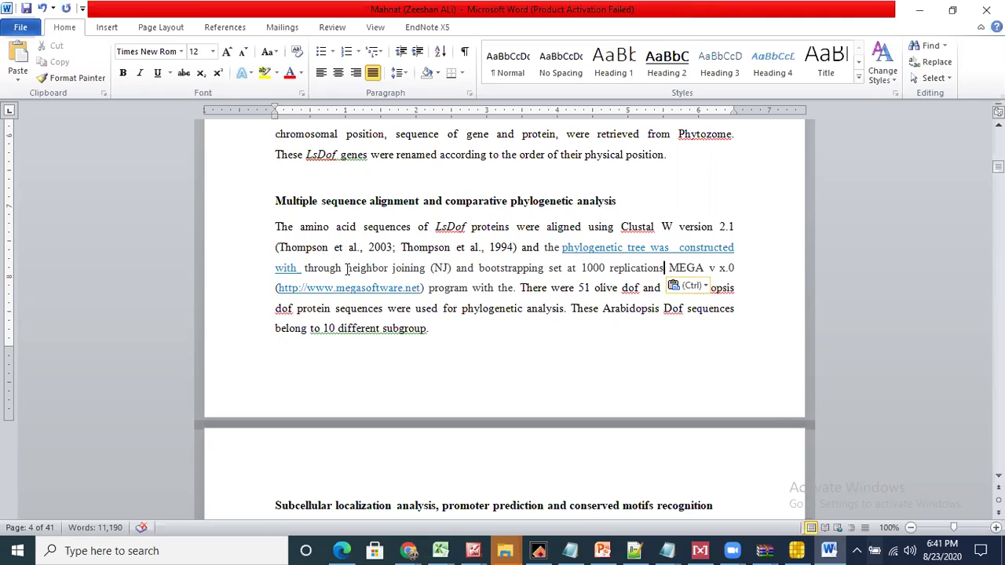
Replace "neighbor joining (NJ)" with "maximum likelihood" in the tree construction sentence.
left_click_drag(346, 268, 452, 266)
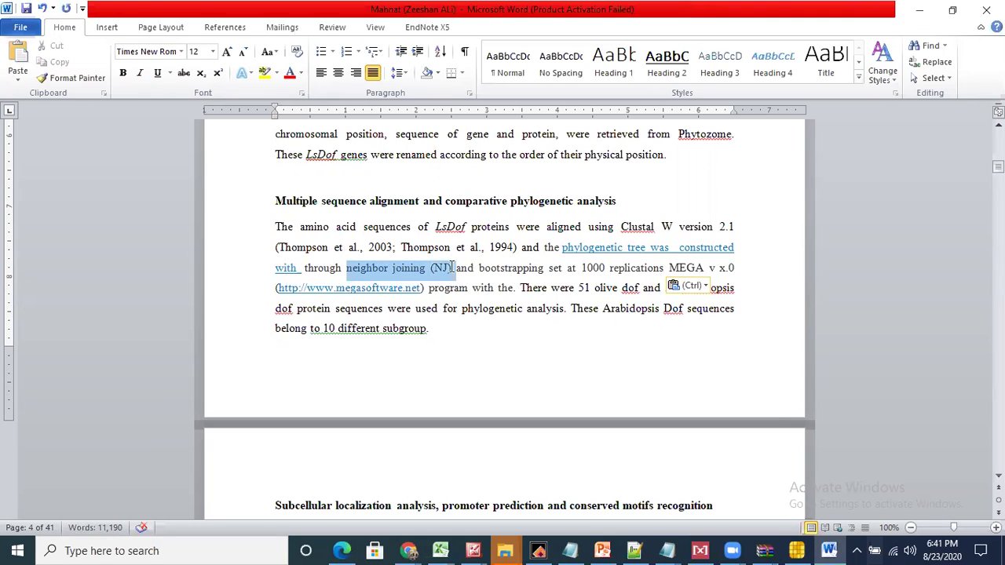
left_click_drag(452, 267, 452, 270)
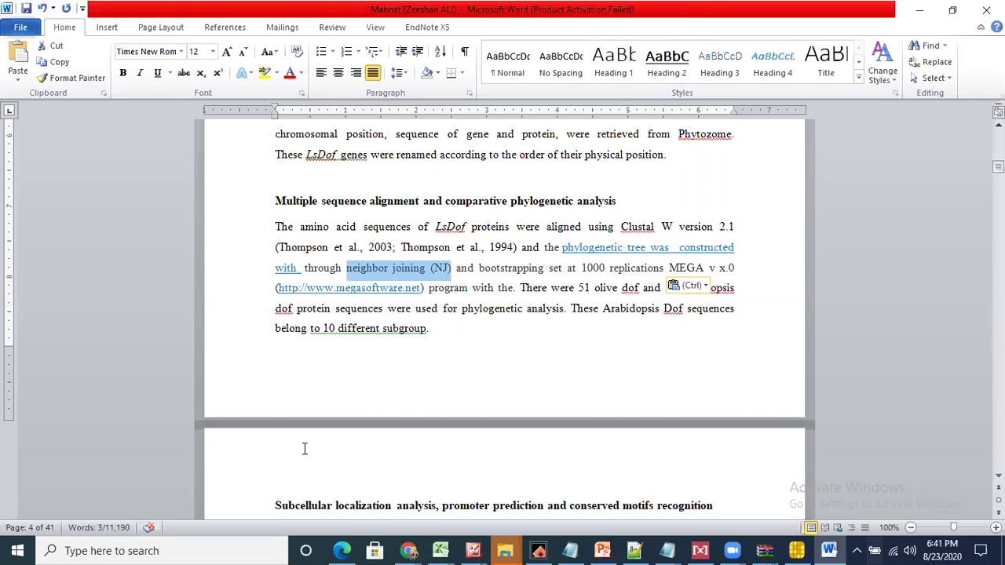
type("maximu")
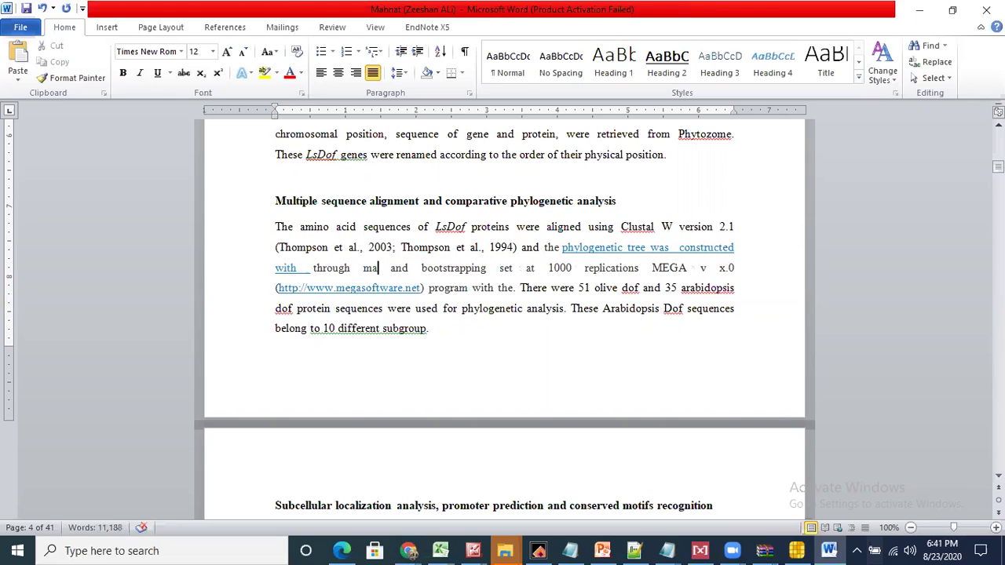
type("m likel")
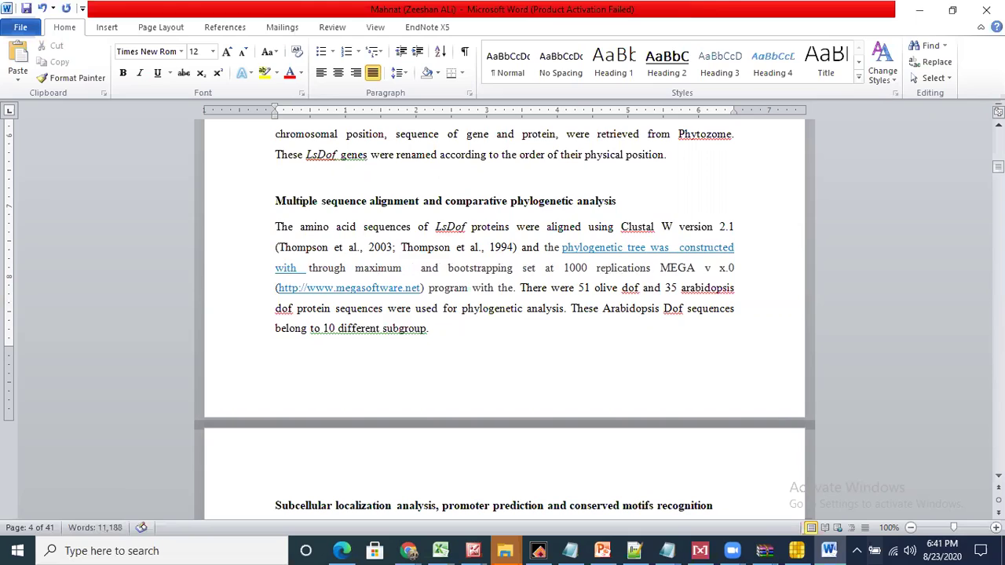
type("ihood")
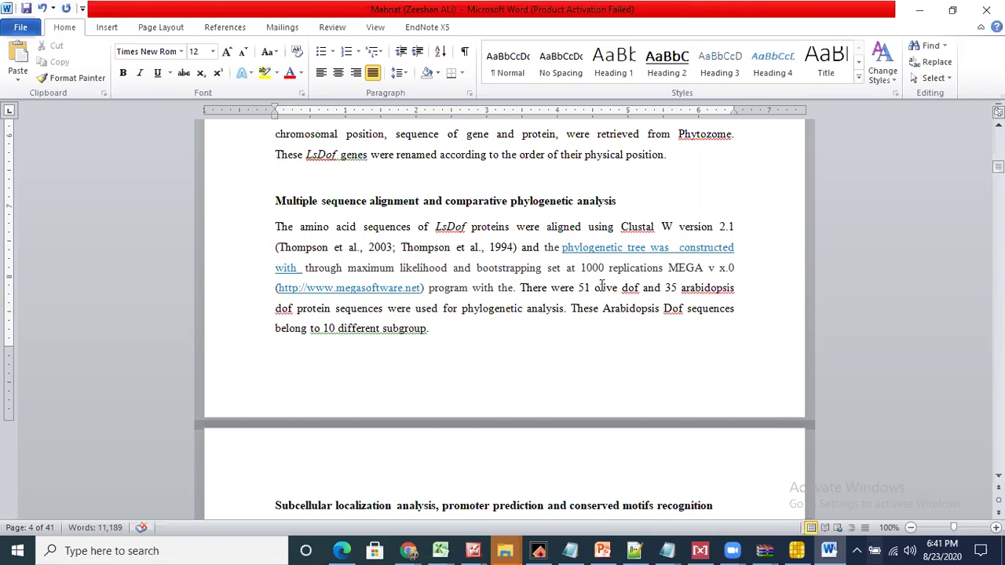
Delete "MEGA v x.0" between "replications" and the megasoftware web address.
left_click(670, 268)
key("Delete")
key("Delete")
key("Delete")
key("Delete")
key("Delete")
key("Delete")
key("Delete")
key("Delete")
key("Delete")
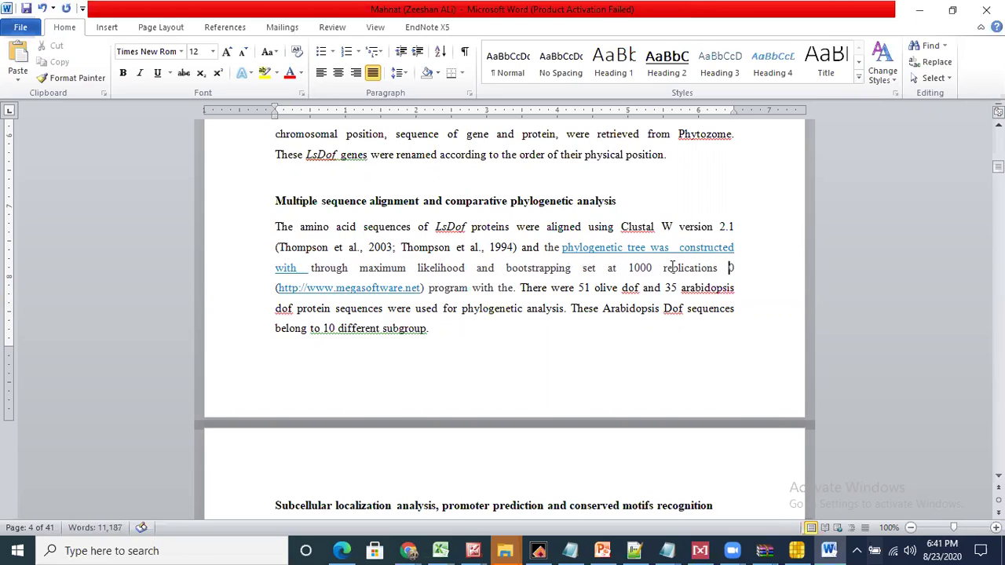
key("Delete")
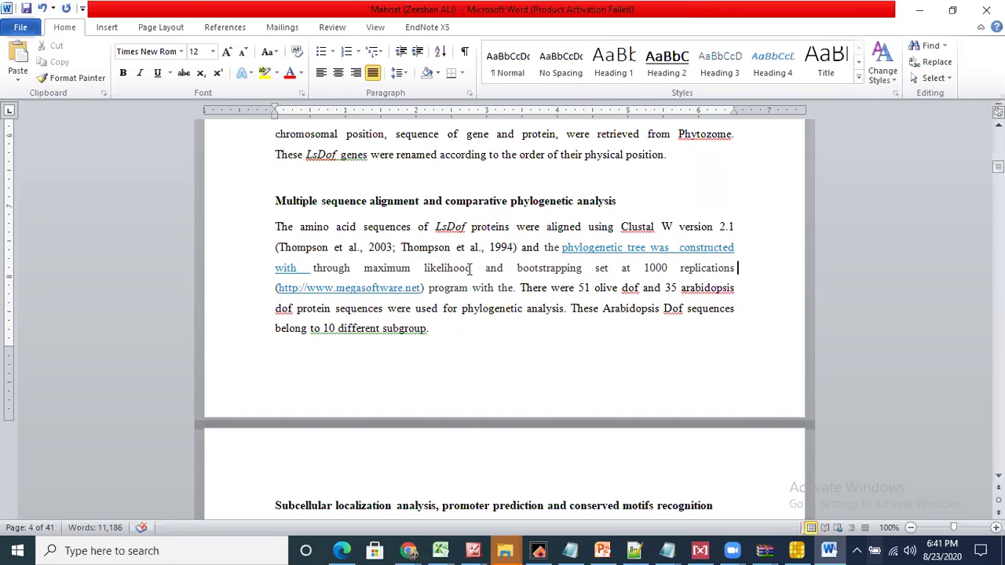
Insert "methods with" after "maximum likelihood" in place of the word "and" before "bootstrapping".
left_click(471, 267)
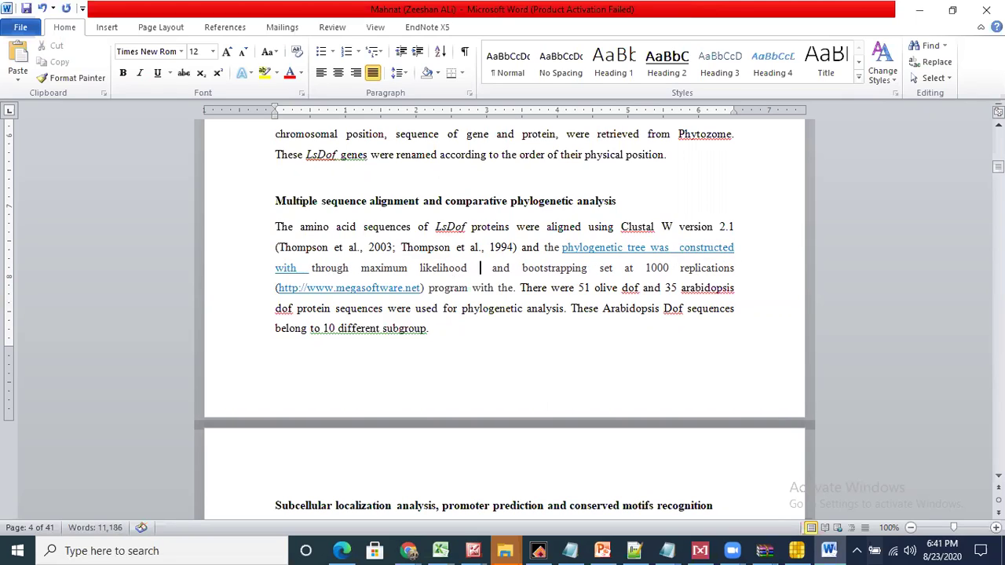
type("methods ")
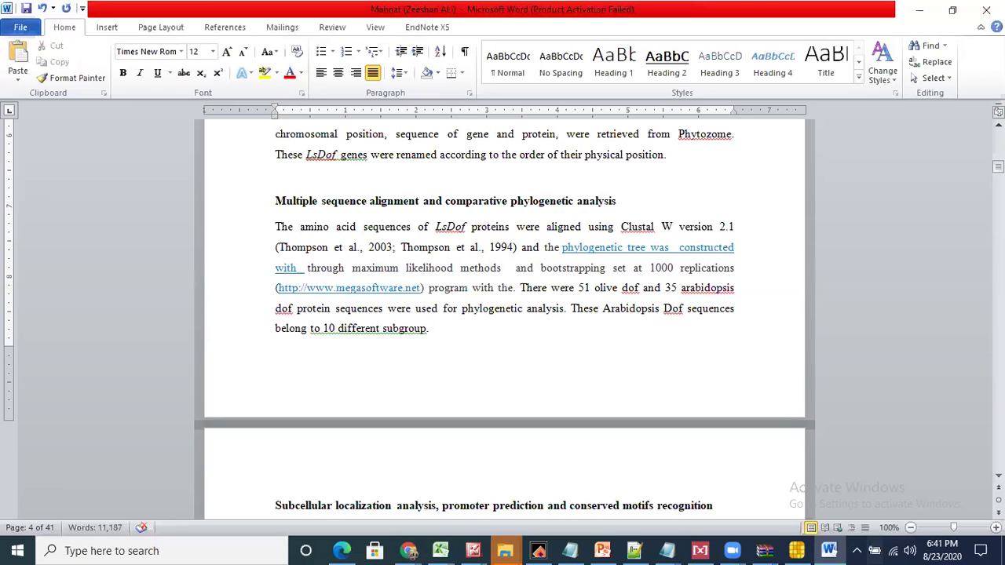
type("with")
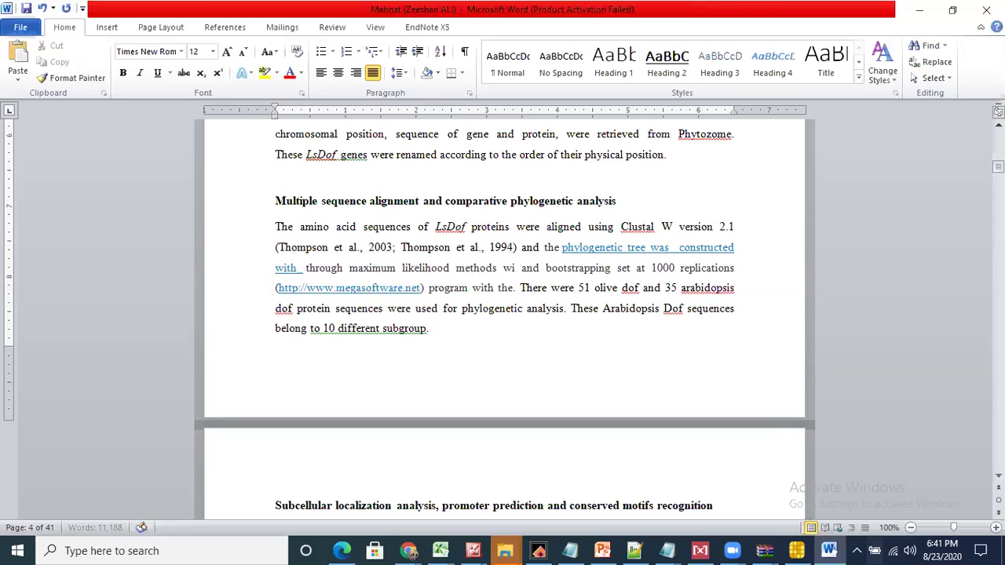
key("Delete")
key("Delete")
key("Delete")
key("Delete")
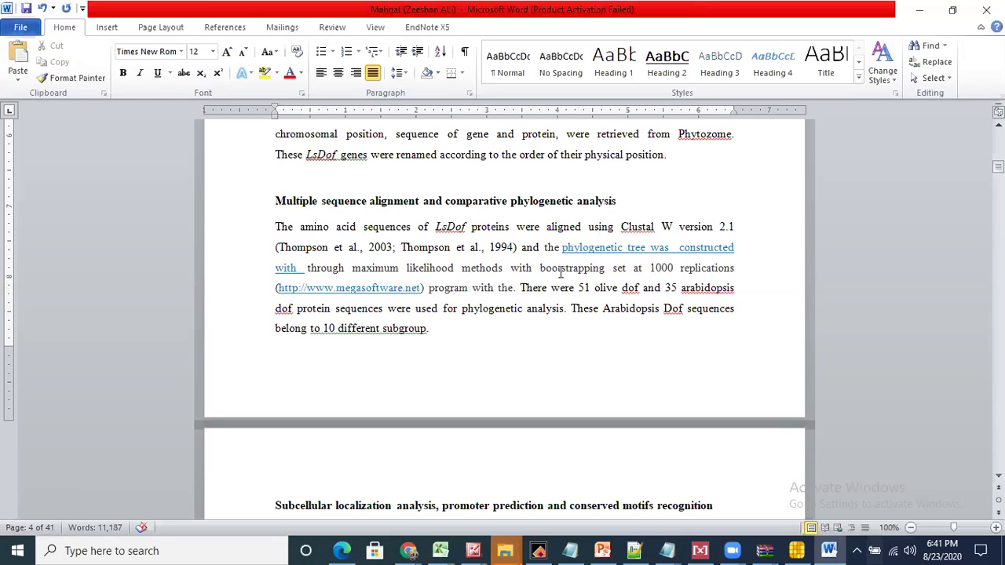
Move "1000" in front of "bootstrapping" and delete the remaining words "set at replications".
left_click_drag(650, 269, 676, 269)
key("ctrl+c")
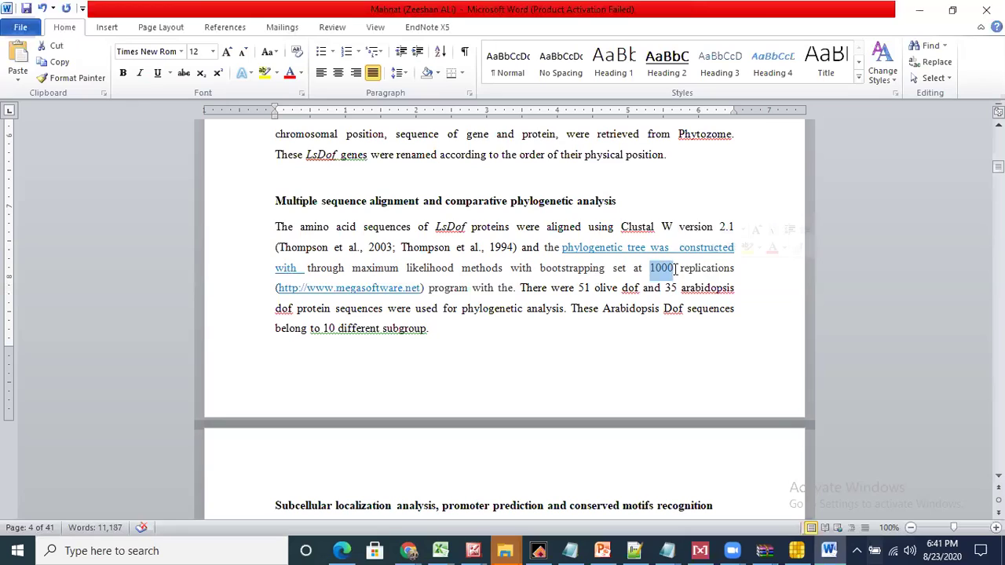
key("Delete")
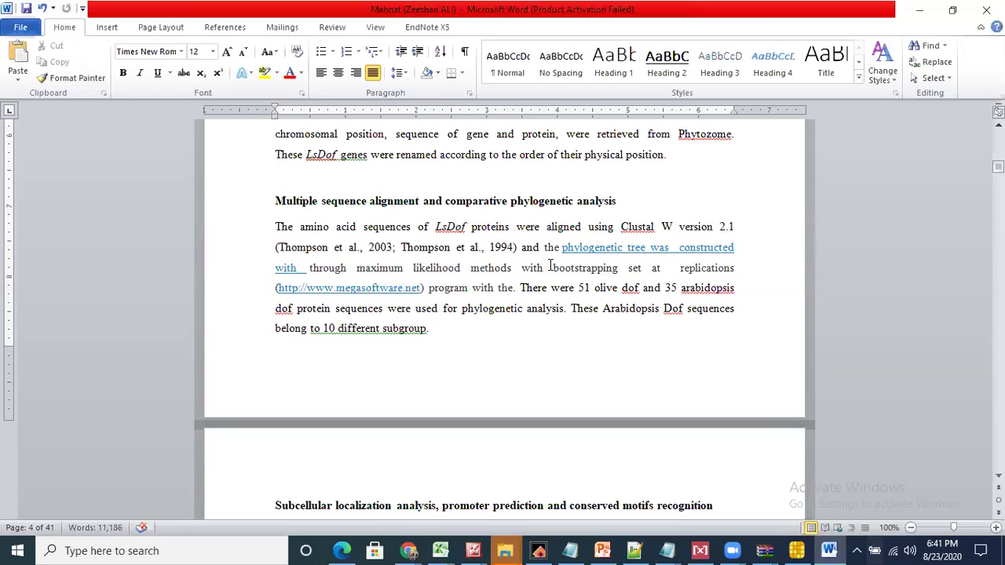
key("ctrl+v")
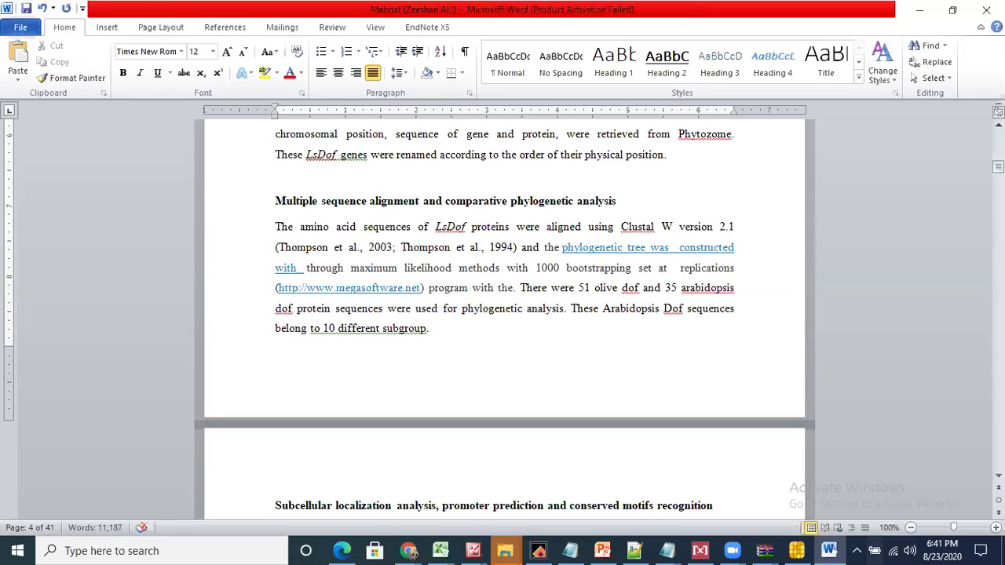
left_click_drag(638, 267, 719, 263)
key("Delete")
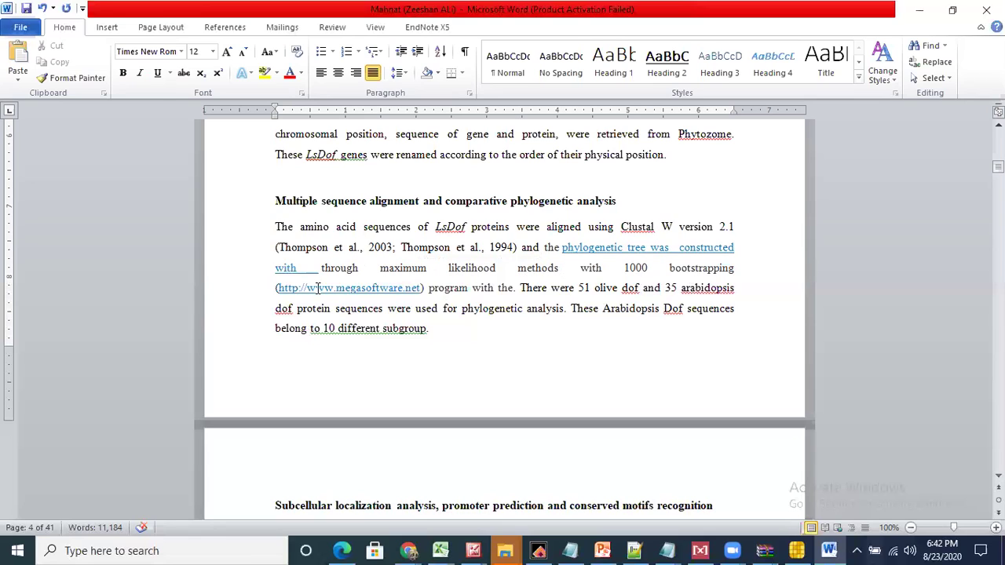
left_click_drag(270, 284, 471, 291)
key("Delete")
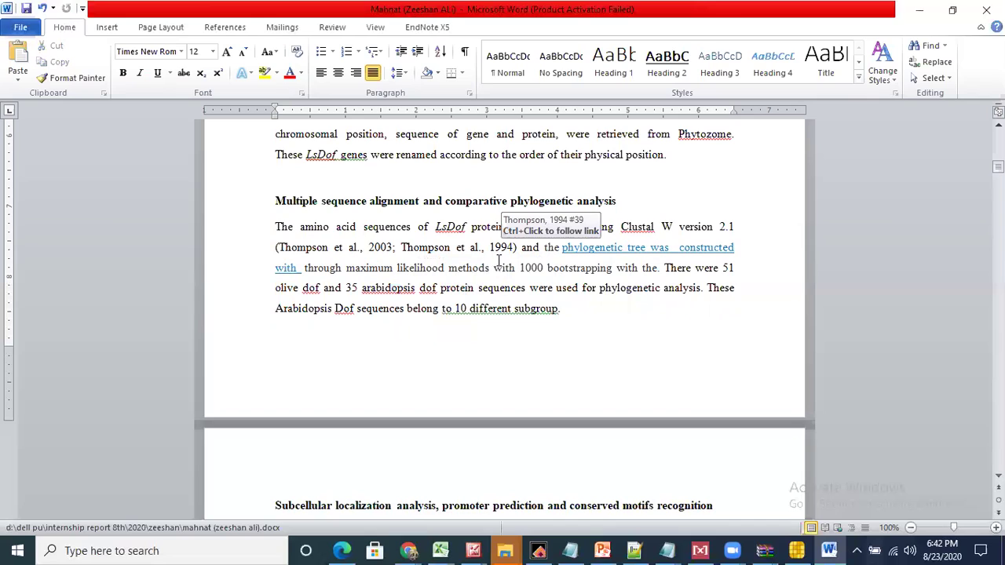
left_click(490, 268)
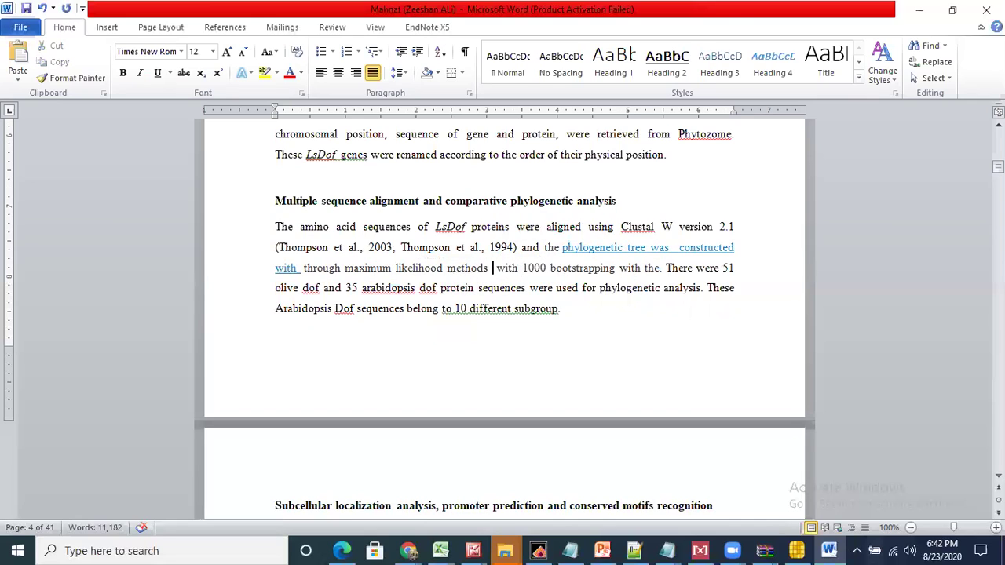
type("in (http://www.megasoftware.net) program")
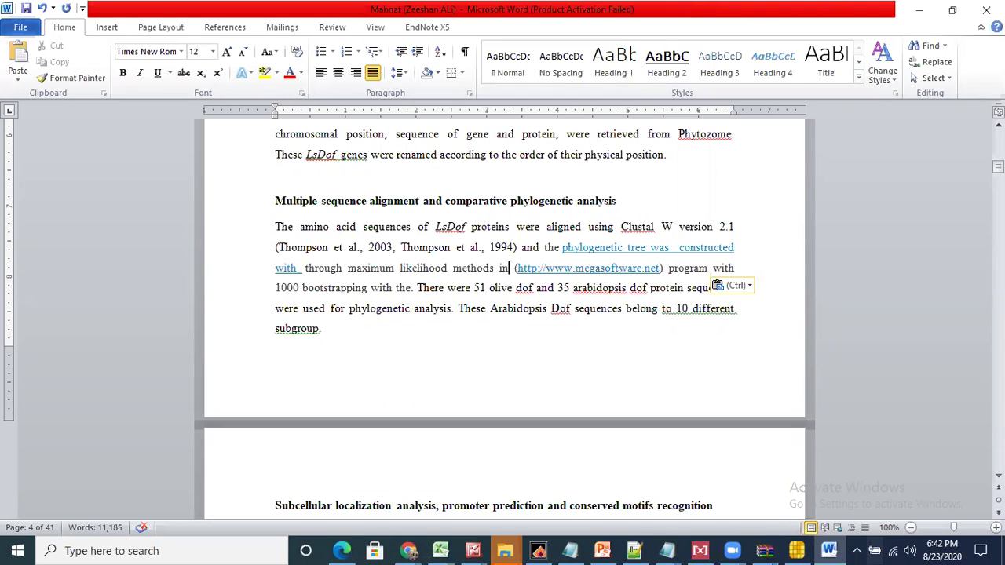
Insert "MEGA x.0" between "methods in" and the megasoftware web address.
type("M ")
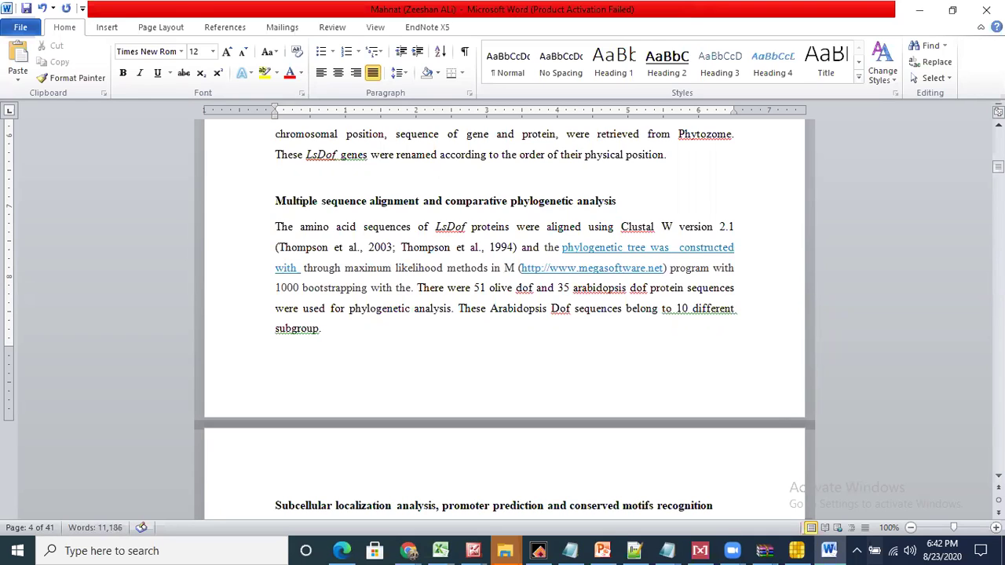
type("EGA ")
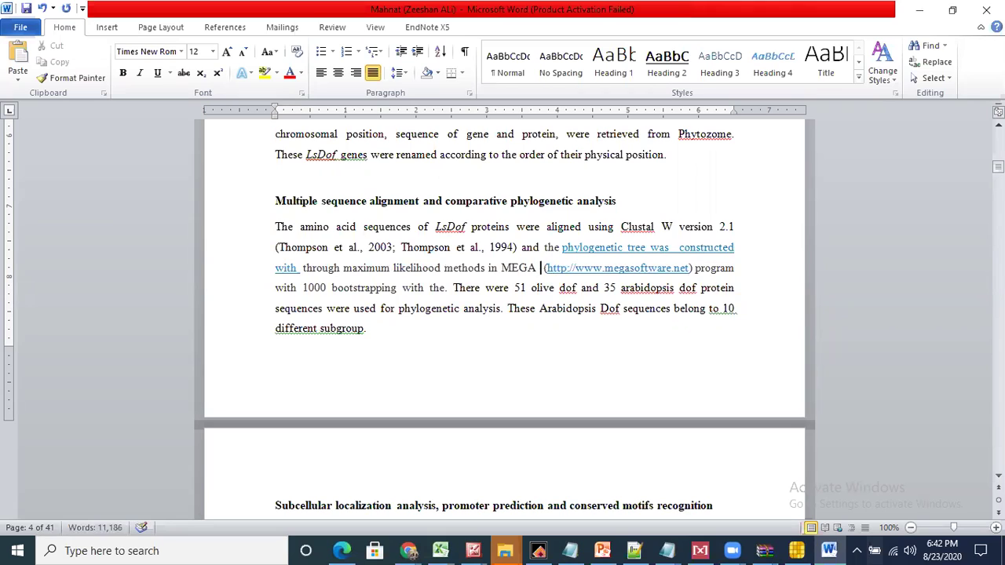
type("x.0")
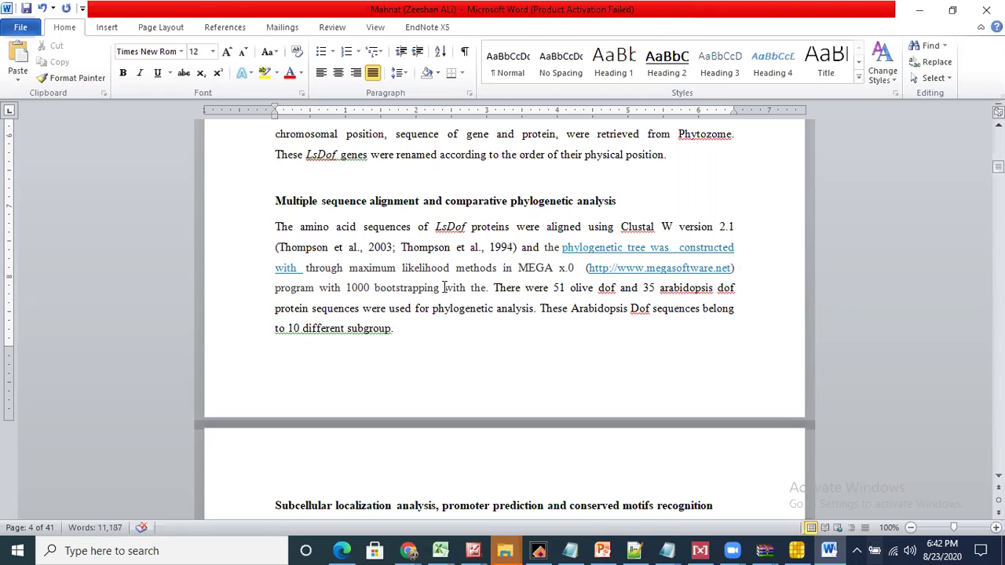
Replace "with the" after "1000 bootstrapping" with "values" to end the sentence about the phylogenetic tree.
left_click_drag(444, 288, 488, 288)
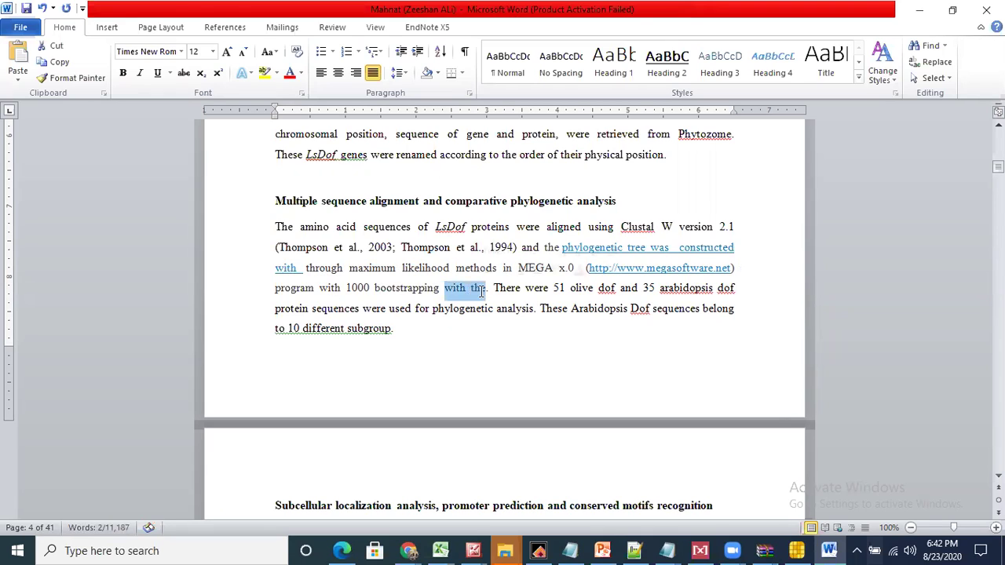
type("values")
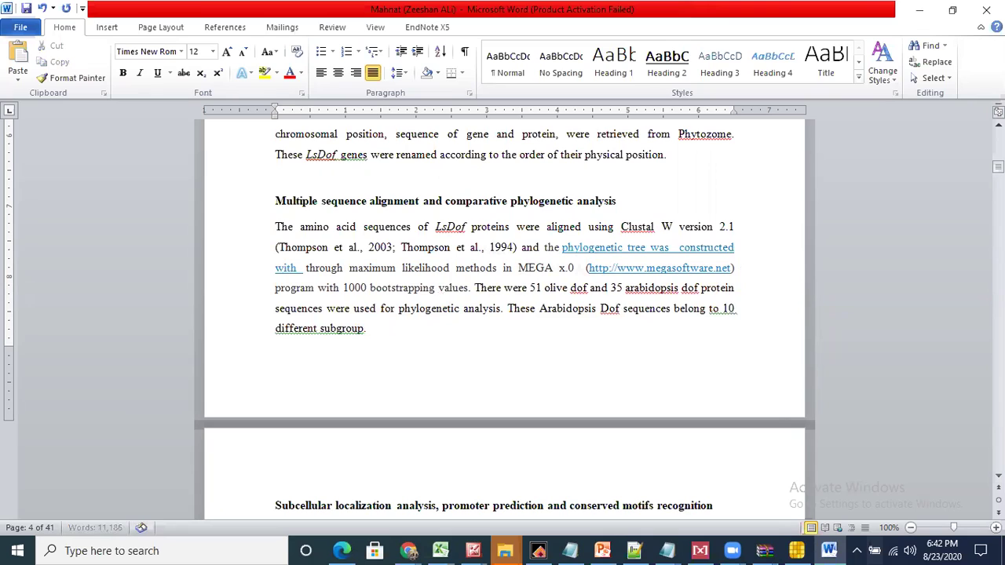
type(".")
Change "51 olive" to "49 lettuce" in the sentence on the protein sequences used for phylogenetic analysis.
double_click(536, 291)
key("BackSpace")
type("49")
left_click(564, 289)
key("BackSpace")
key("BackSpace")
key("BackSpace")
key("BackSpace")
key("BackSpace")
type("lettuce")
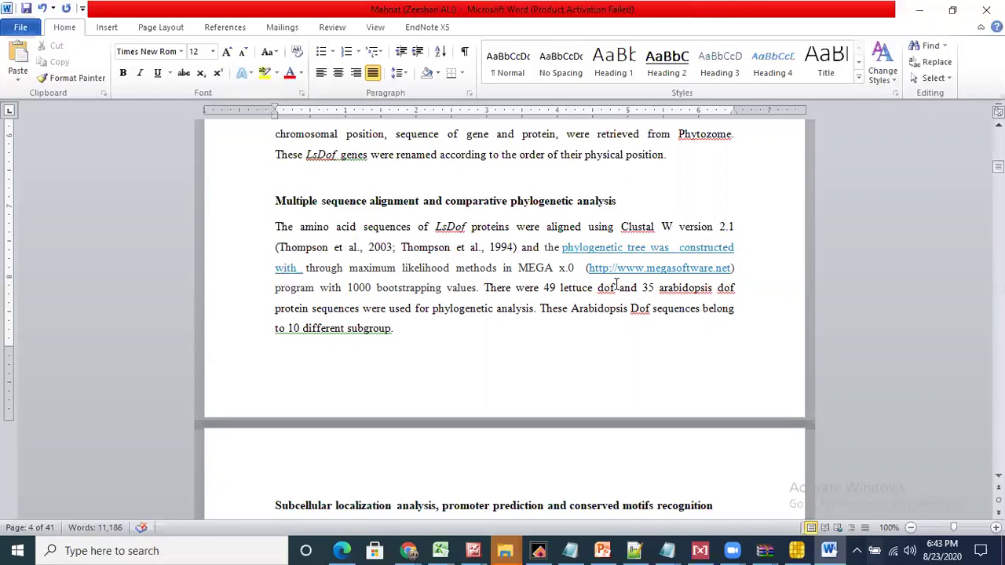
Italicize "dof" after "49 lettuce" and change the number of arabidopsis dof sequences to 36.
left_click_drag(598, 287, 617, 288)
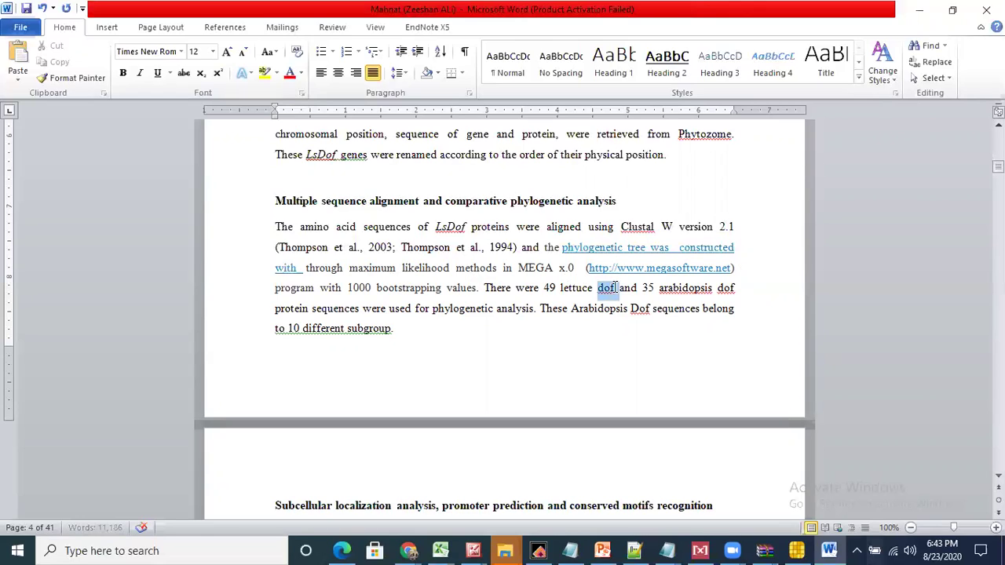
left_click(139, 73)
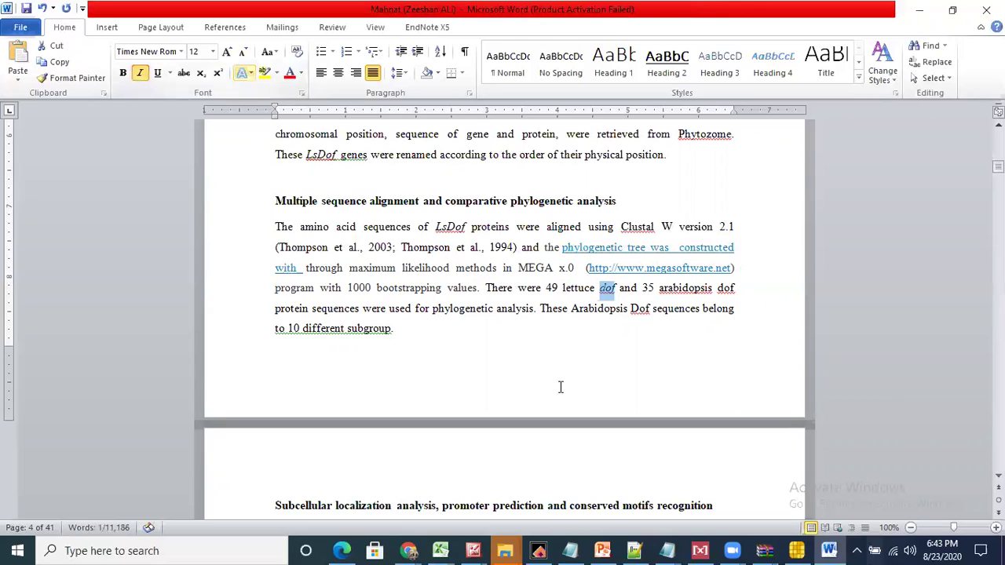
left_click(637, 288)
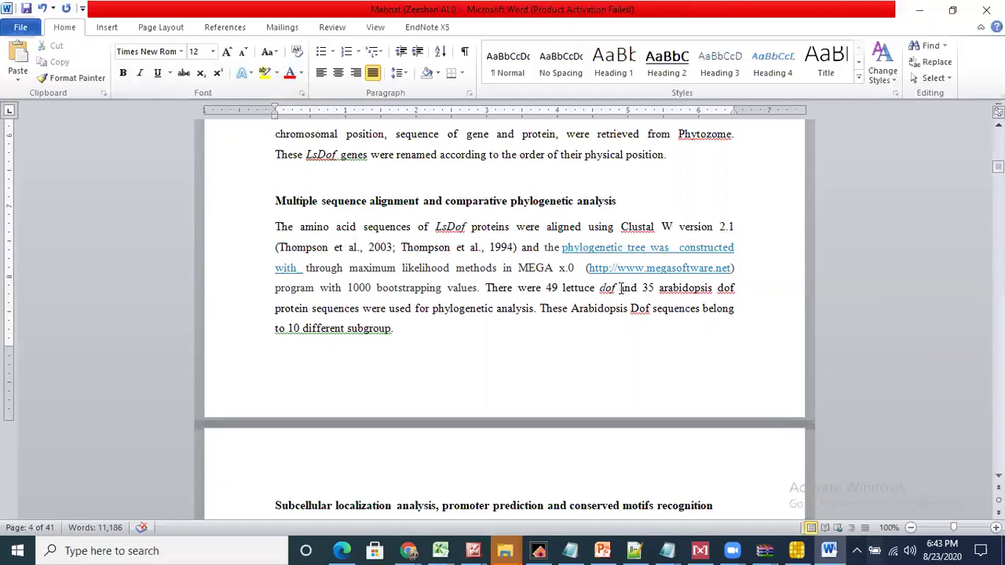
left_click_drag(621, 288, 634, 288)
left_click(633, 288)
left_click(655, 288)
key("BackSpace")
type("6")
Insert "The LsDof" before "These Arabidopsis Dof sequences" to start a new sentence after "phylogenetic analysis.".
left_click_drag(541, 310, 443, 335)
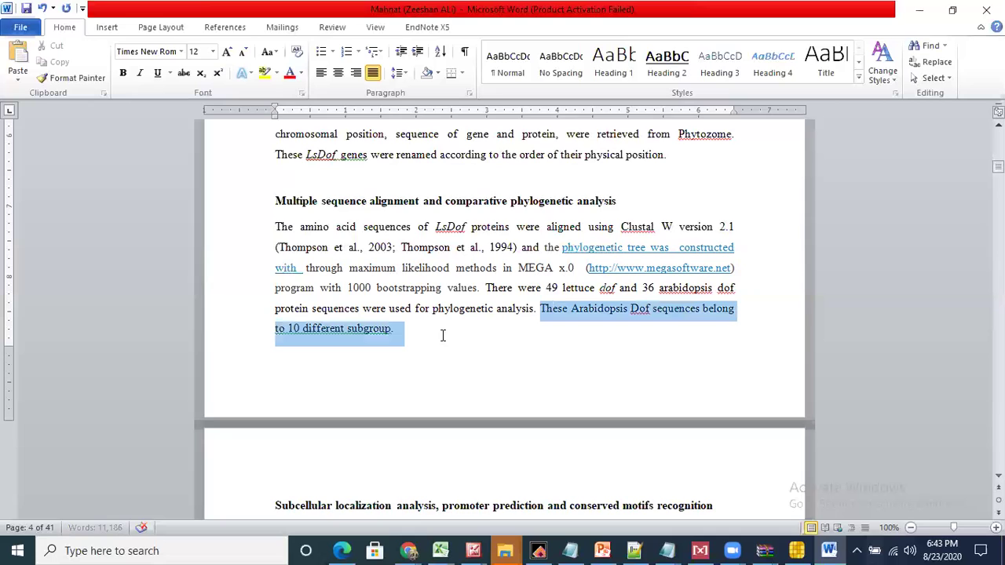
left_click(443, 335)
left_click(541, 310, "shift")
left_click(537, 310)
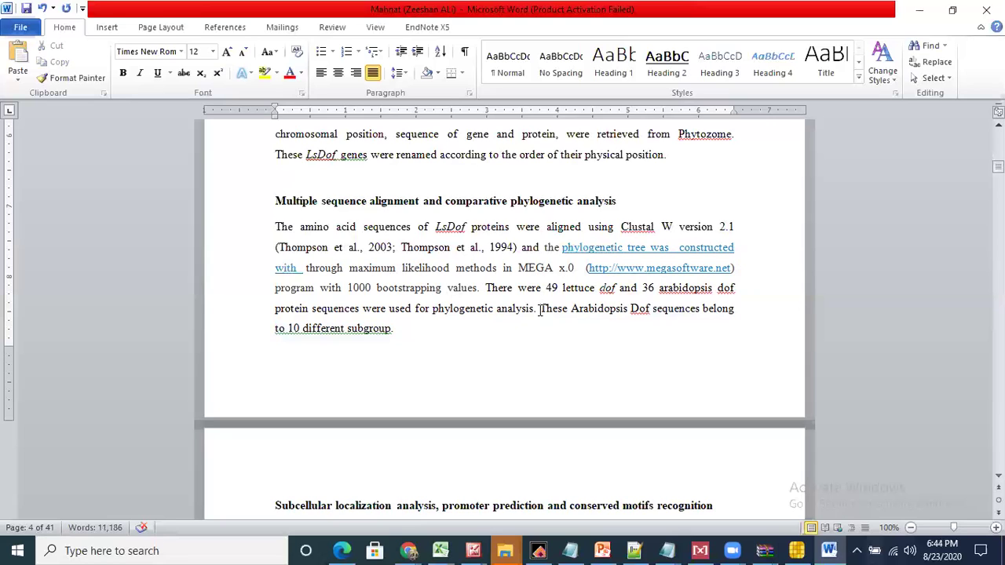
type("The L")
key("BackSpace")
type("Ls ")
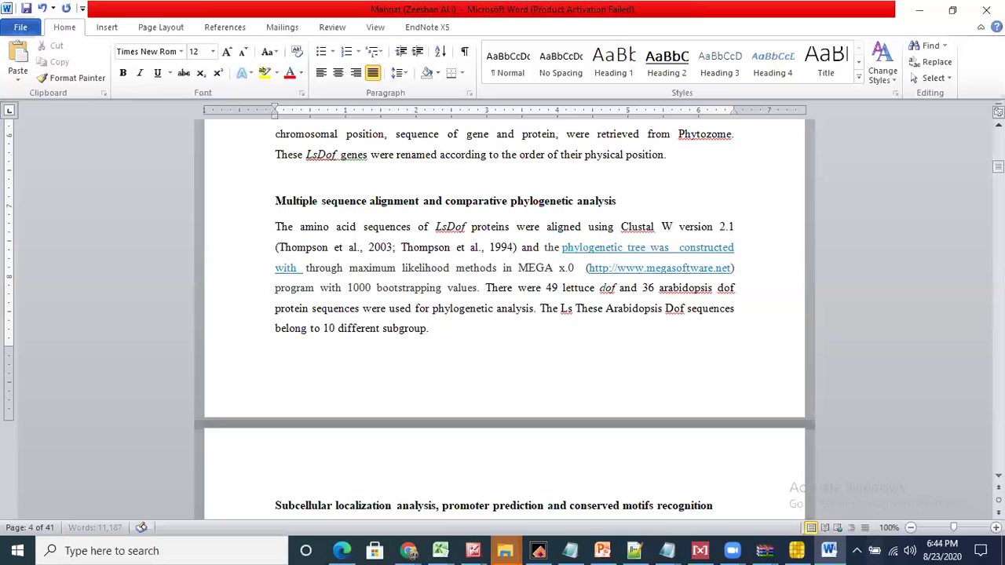
type("DOF")
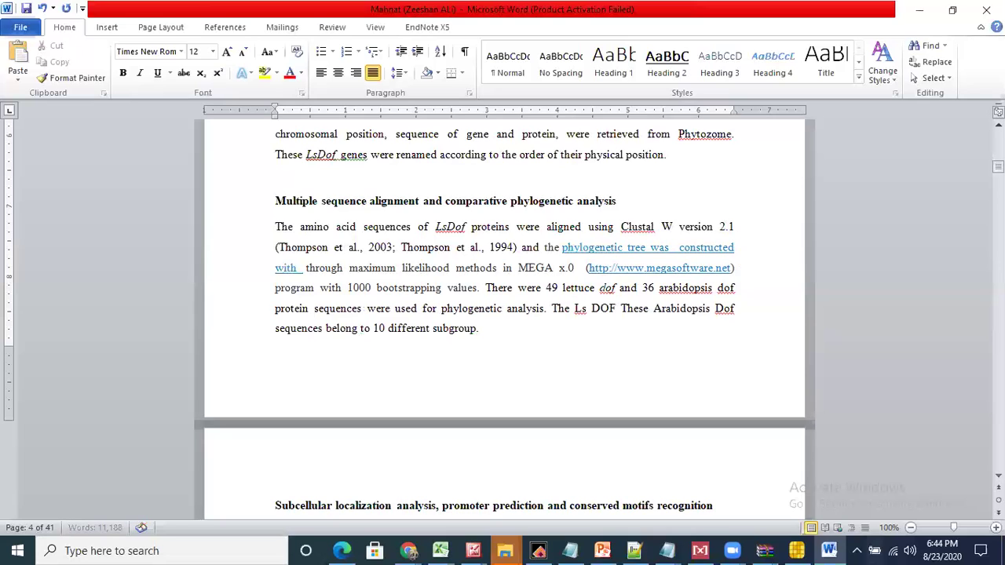
left_click(595, 308)
key("BackSpace")
left_click_drag(604, 308, 616, 308)
type("of")
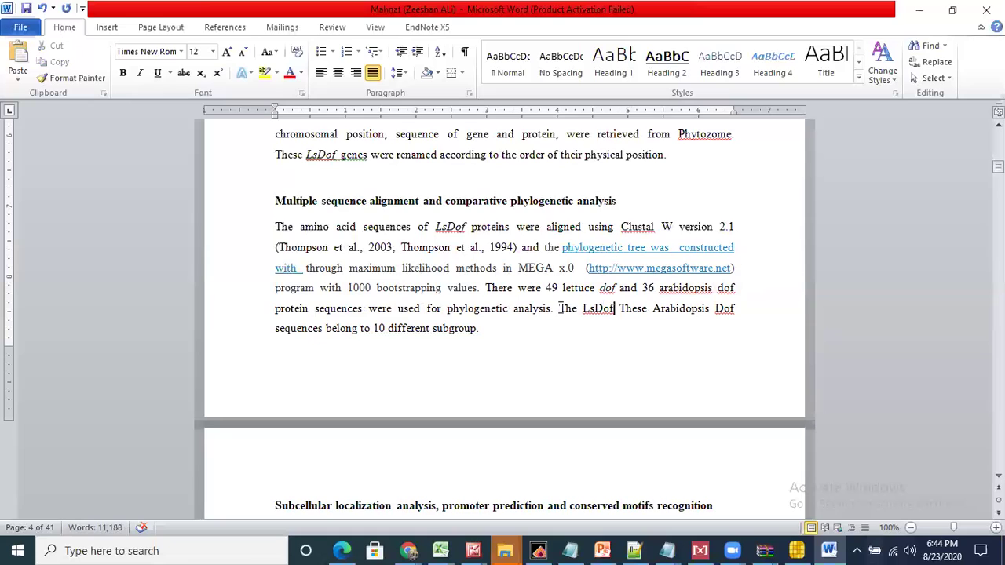
Italicize the words "The LsDof" at the start of the new sentence.
left_click_drag(560, 308, 621, 308)
left_click(139, 73)
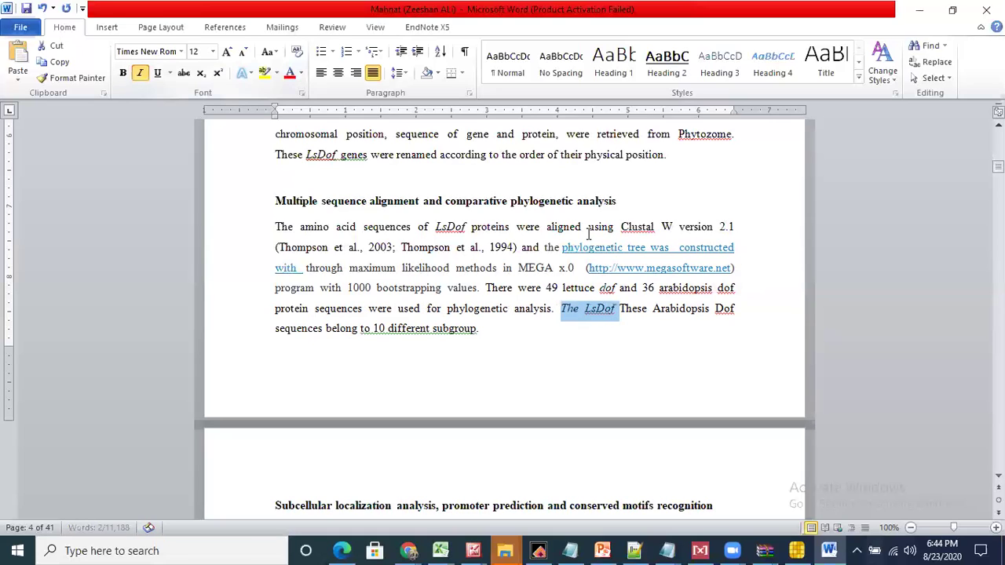
left_click(619, 308)
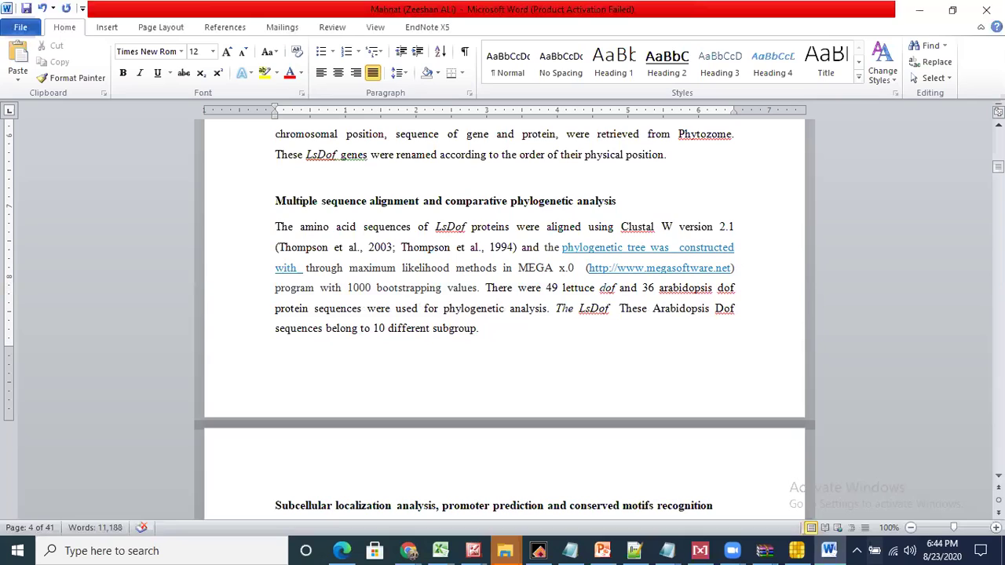
Continue the sentence after "The LsDof" with "was classified into groups based on the Arabidopsis".
type("was ")
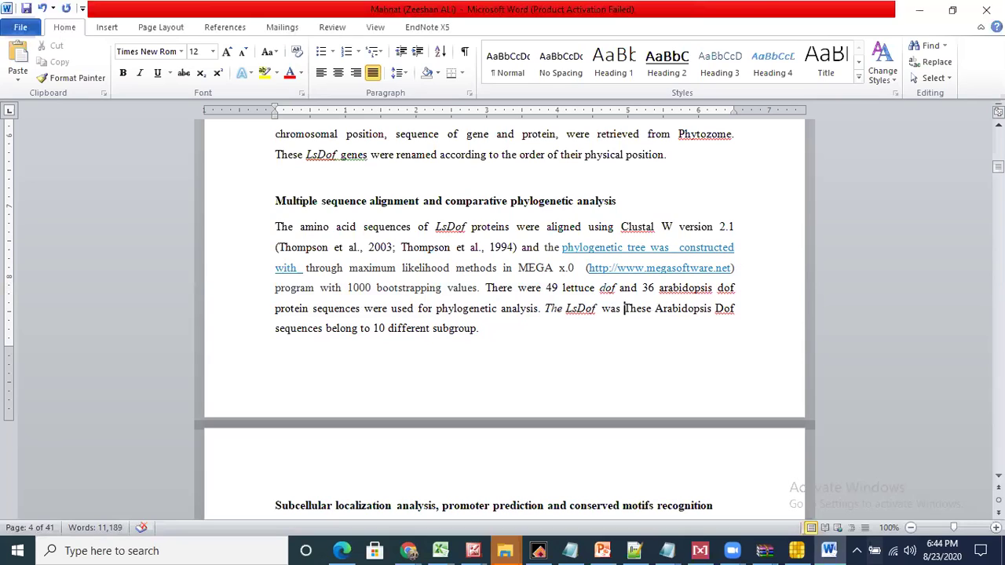
type("cla")
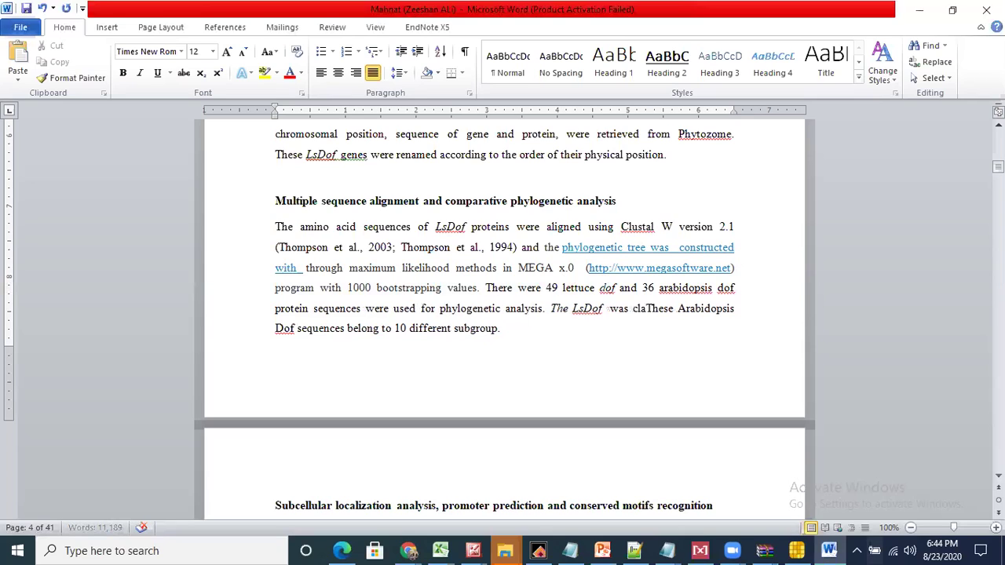
type("ssif")
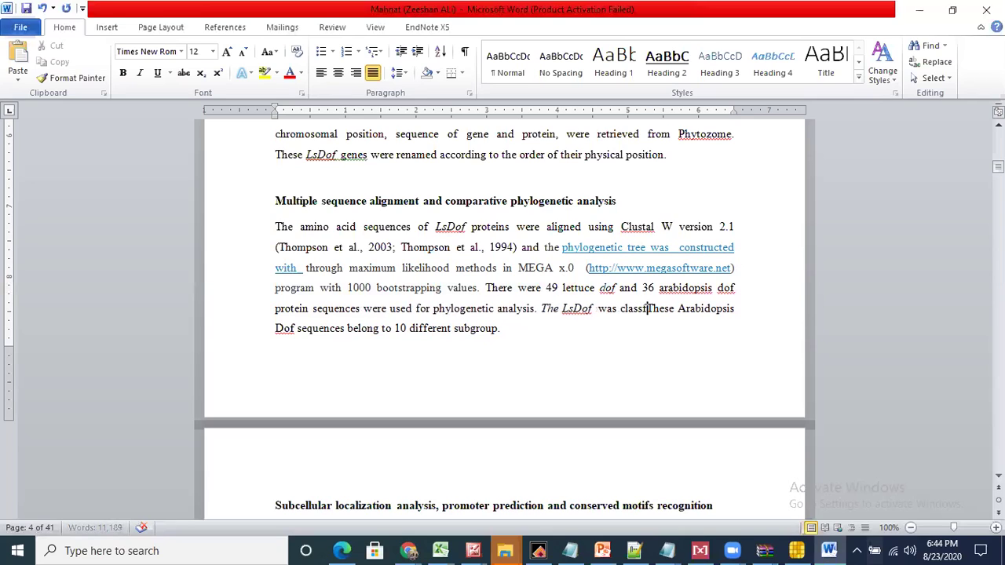
type("ie")
type("d into")
type(" groups")
type(" based ")
type("on the ")
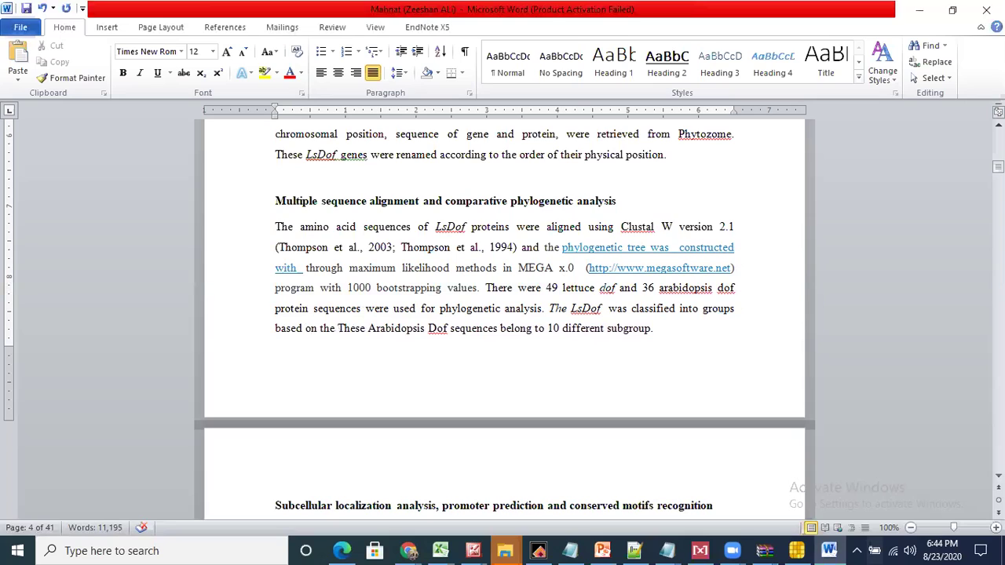
type("arabid")
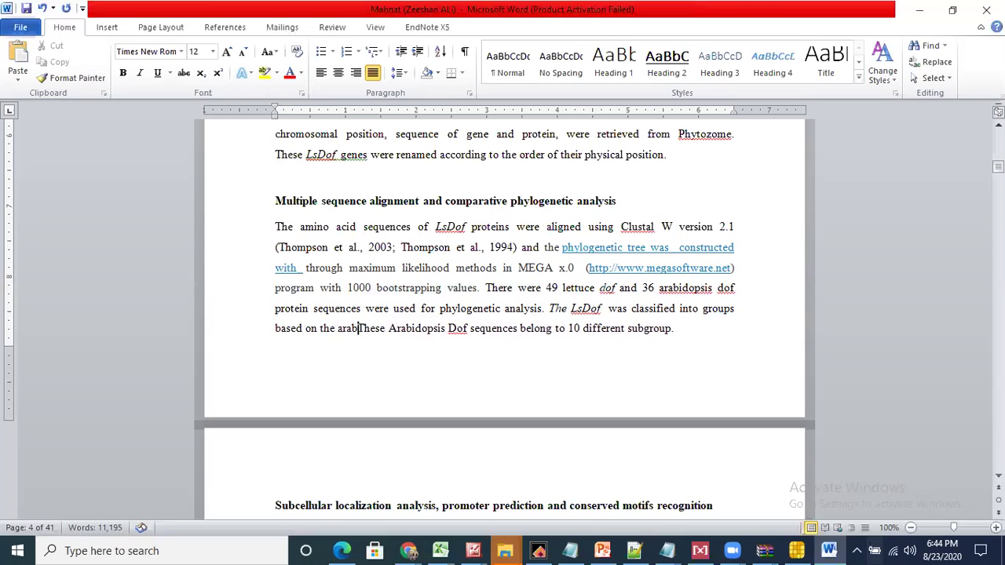
type("opsis")
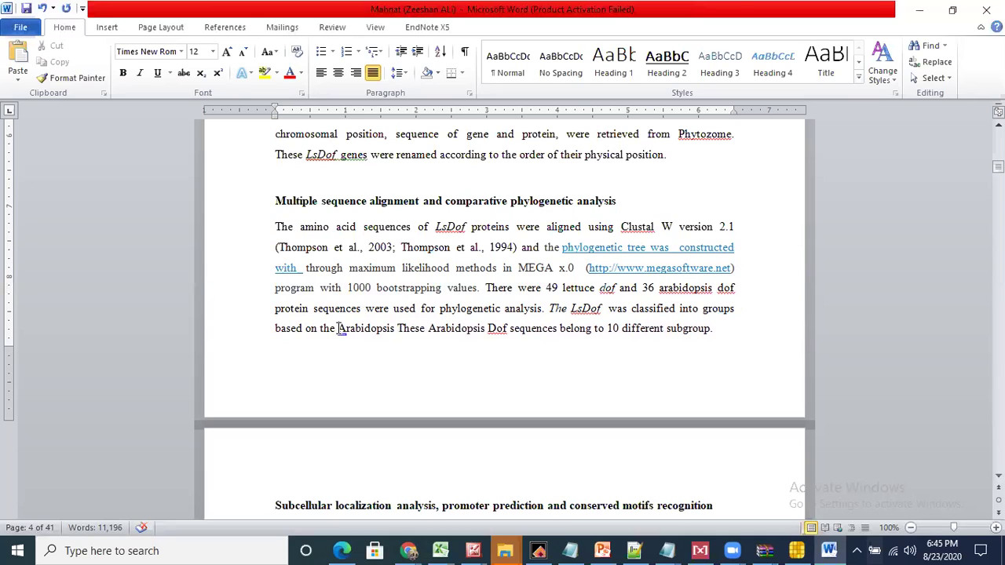
Insert "published" before "Arabidopsis" in the new classification sentence and try to make "arabidopsis" lowercase.
type(" publishe")
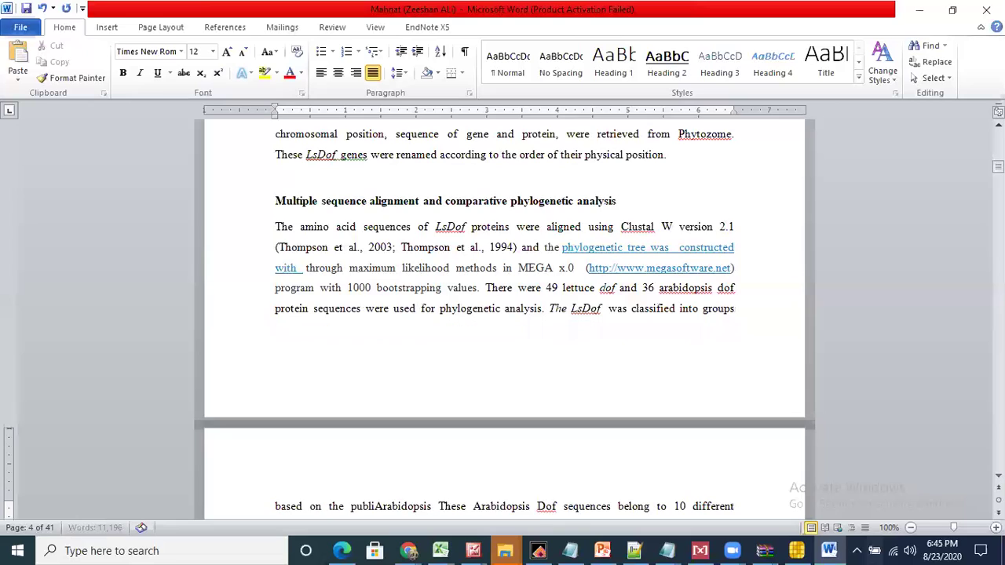
type("d")
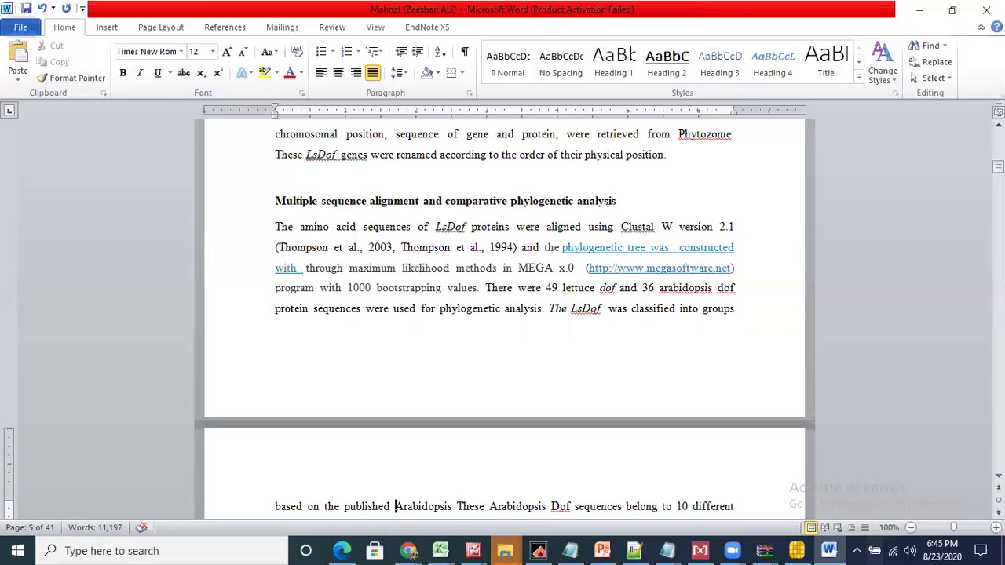
key("Delete")
type("a")
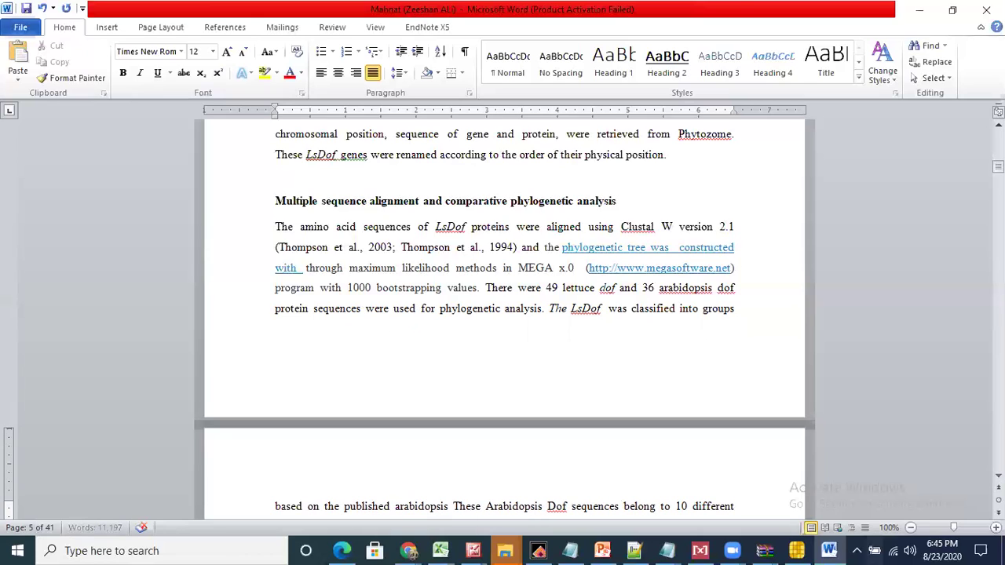
Finish the sentence after "published Arabidopsis" with "classificatation criteria.".
left_click(448, 507)
type("classi")
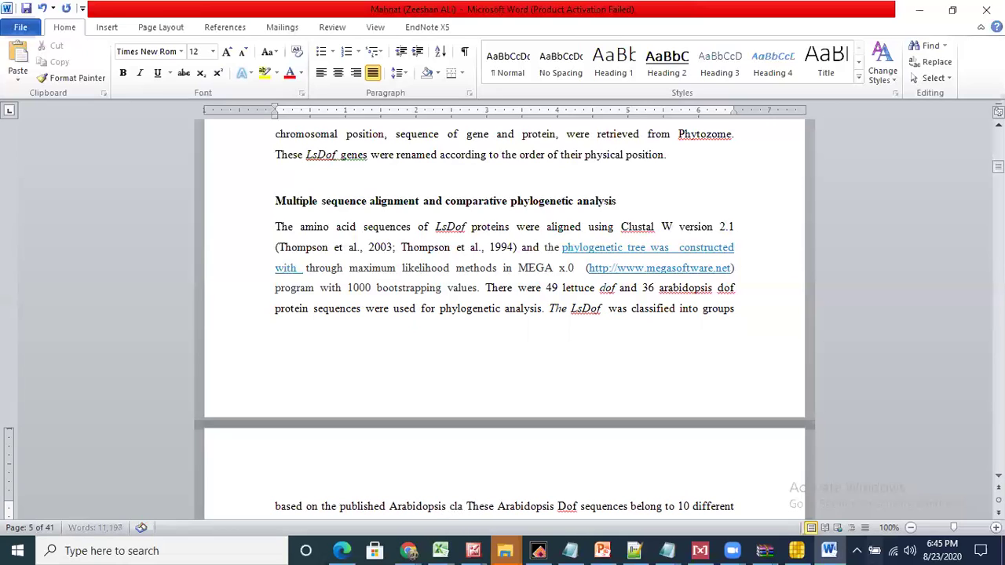
key("BackSpace")
type("ifi")
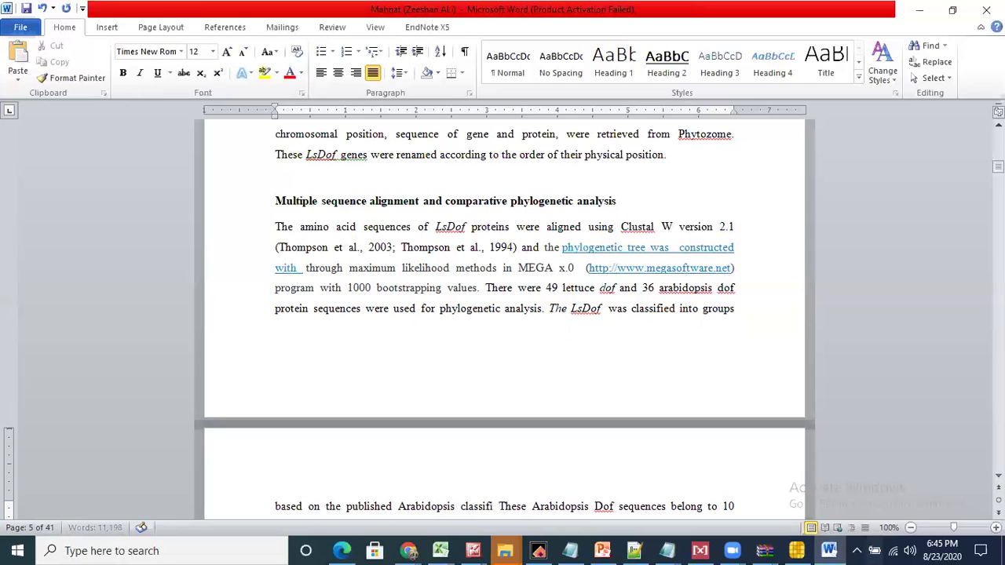
type("catat")
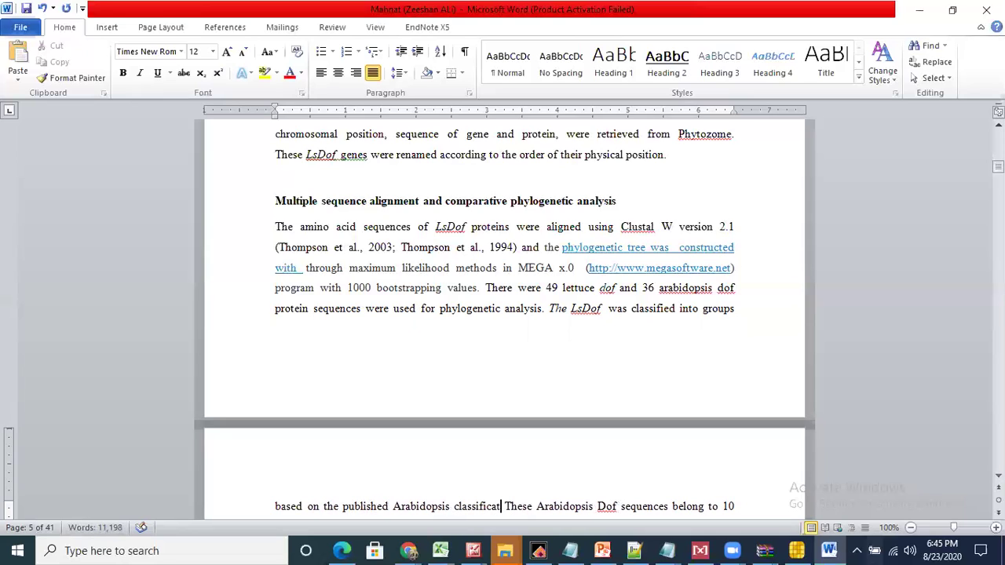
type("ion criter")
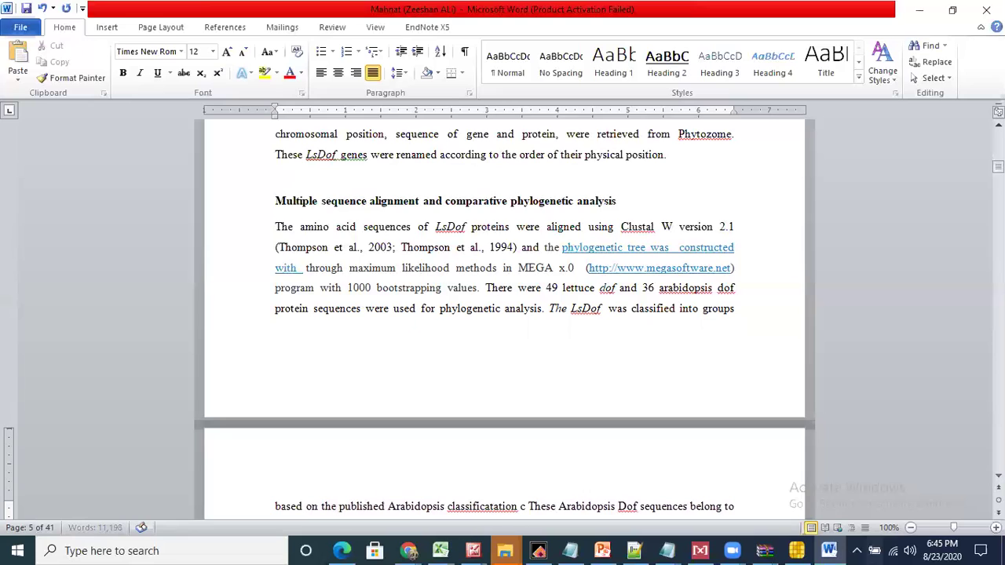
type("ia.")
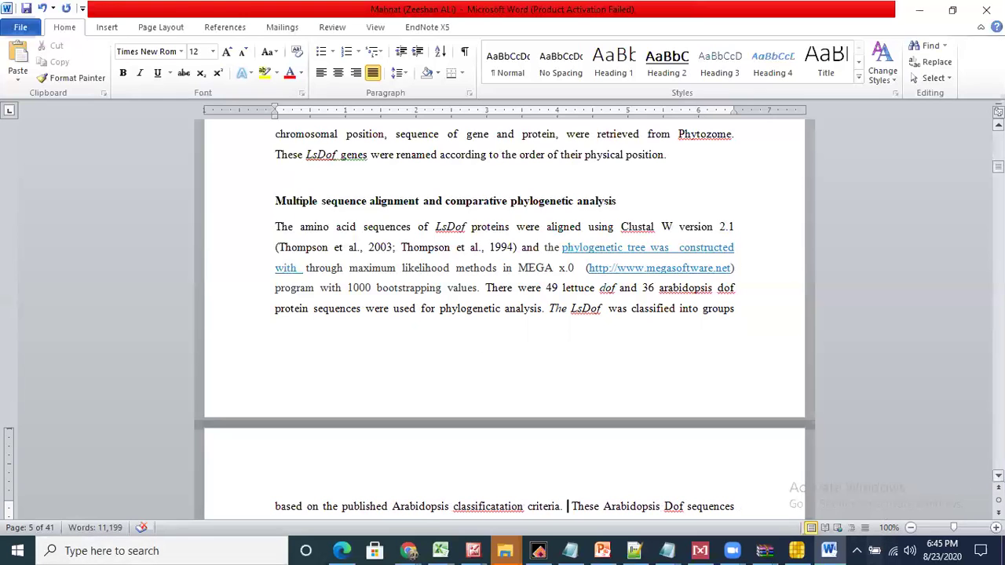
Delete the old sentence "These Arabidopsis Dof sequences belong to 10 different subgroup.".
scroll(547, 321, "down", 3)
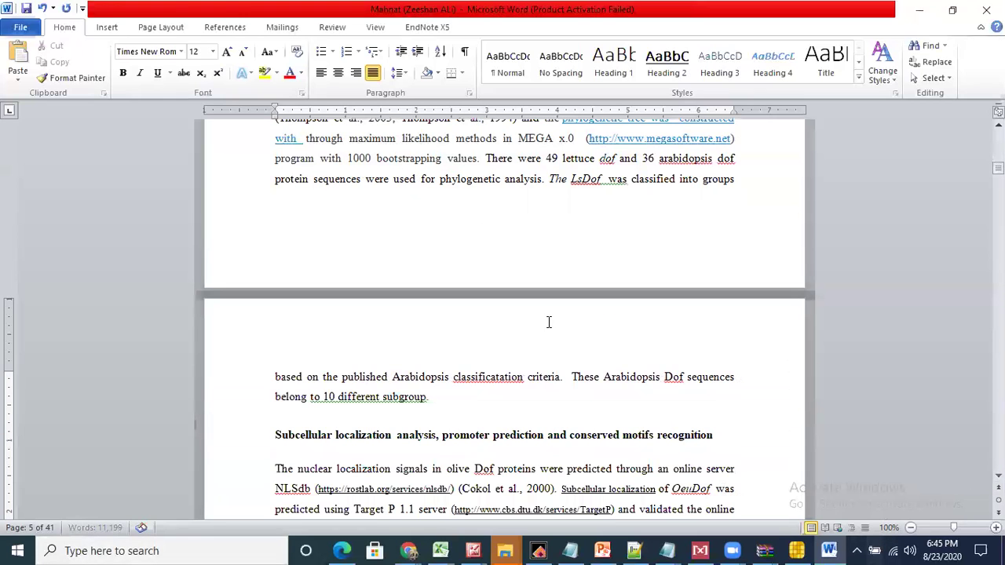
left_click_drag(571, 377, 433, 401)
key("Delete")
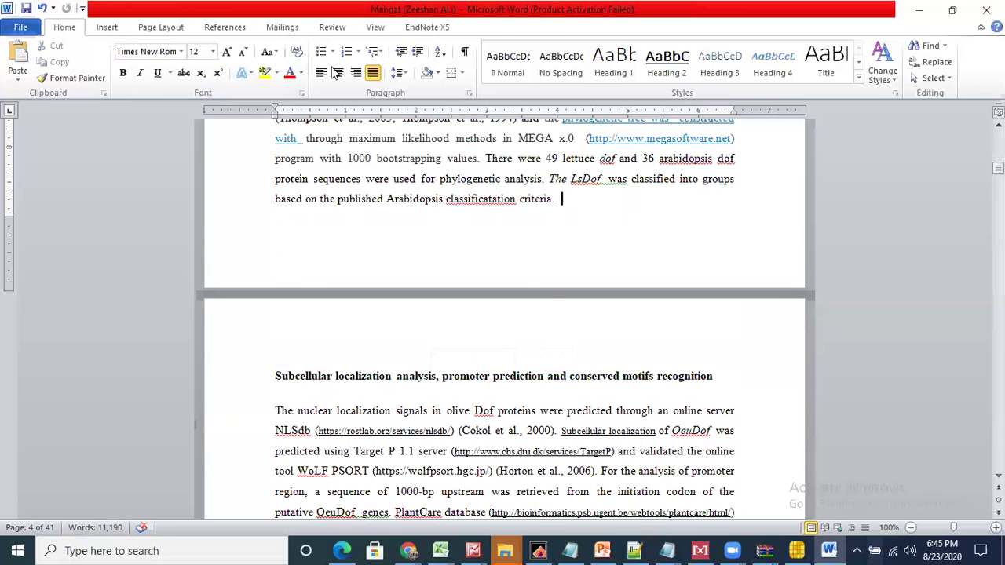
Switch to EndNote, search the library for "arabidopsis" and look through the matching references.
key("alt+Tab")
type("arabidopsis")
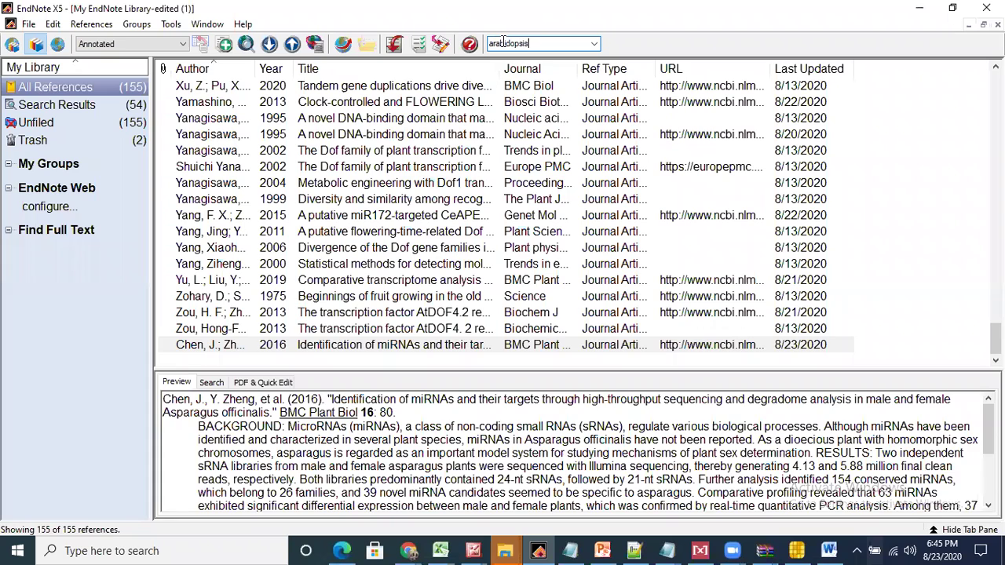
key("Return")
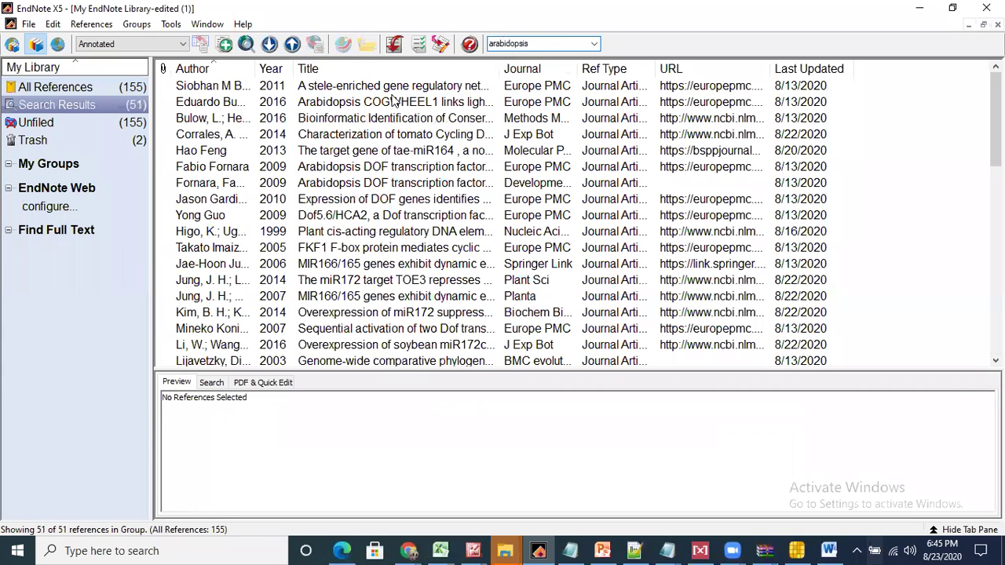
left_click(415, 169)
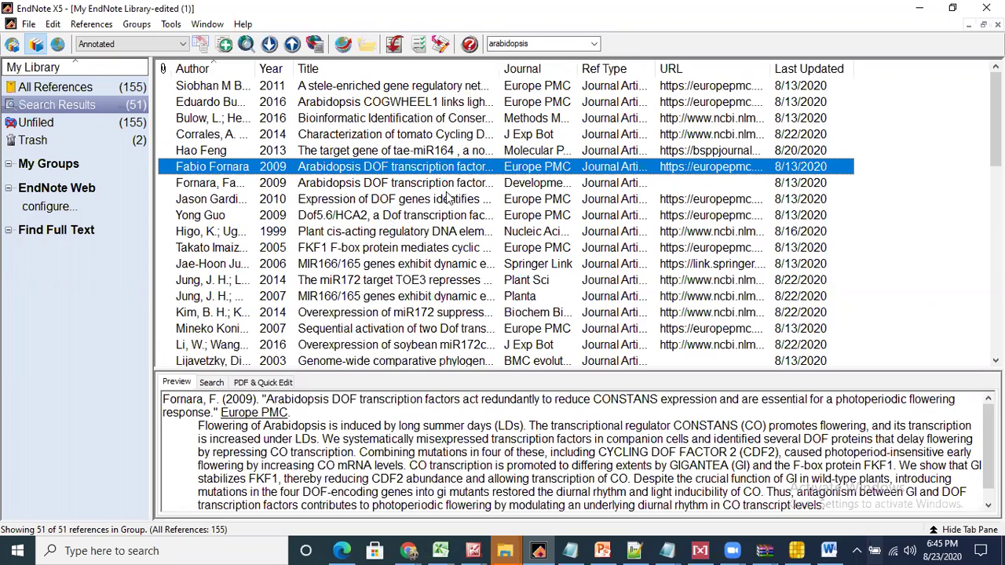
left_click(730, 150)
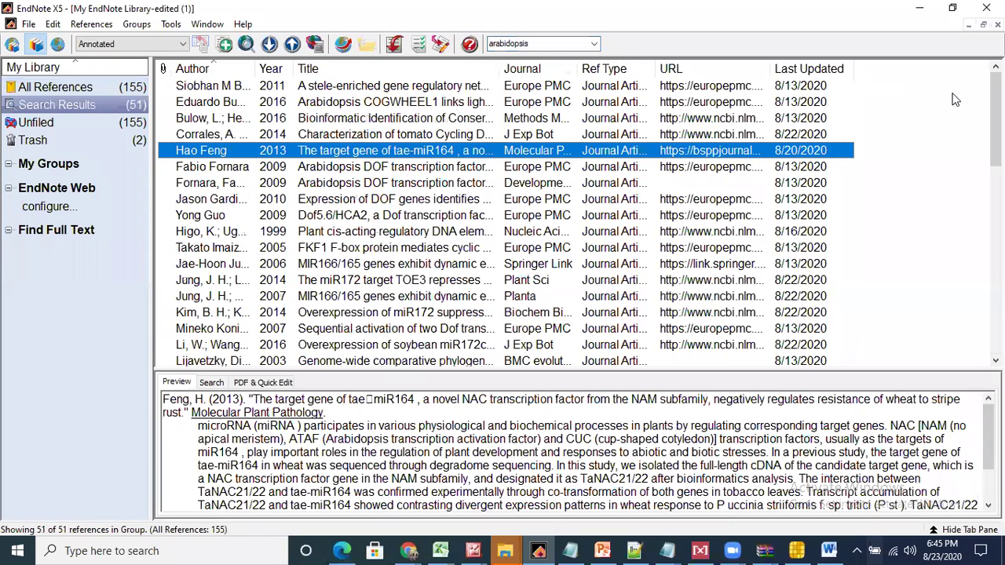
scroll(392, 252, "down", 3)
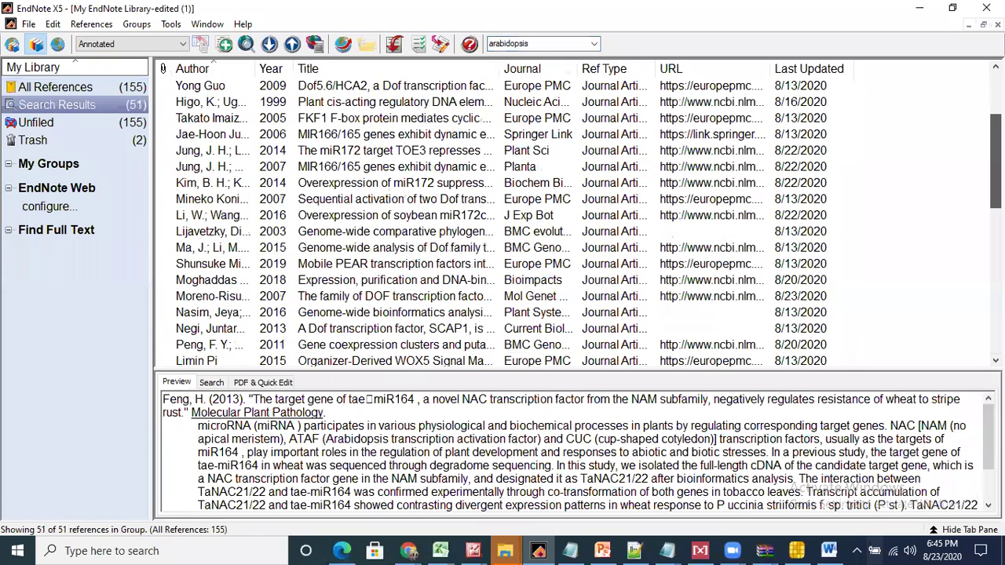
Copy the 2016 chickpea Dof reference together with the 2003 comparative phylogenetic reference on rice and Arabidopsis Dof families.
left_click(387, 316)
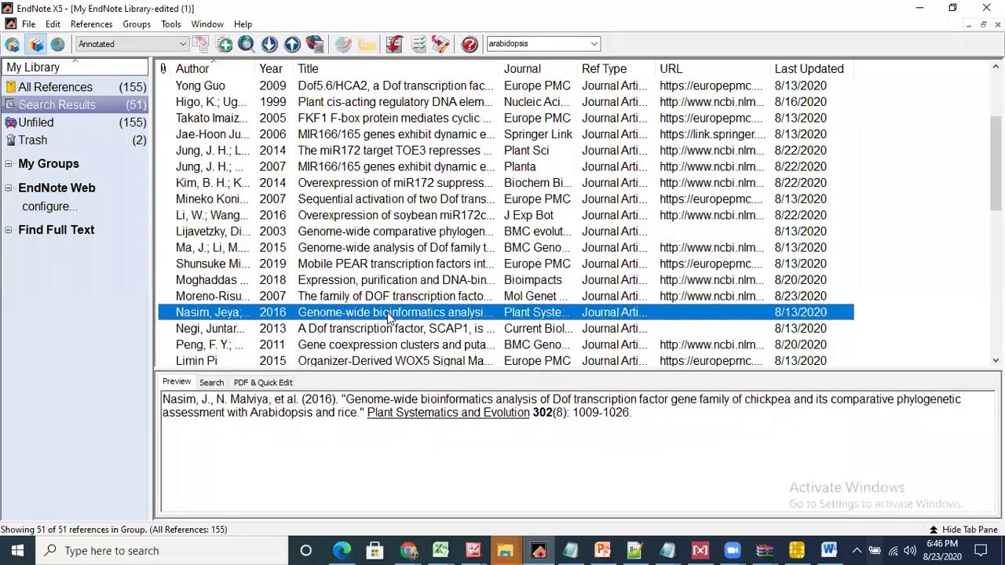
right_click(387, 314)
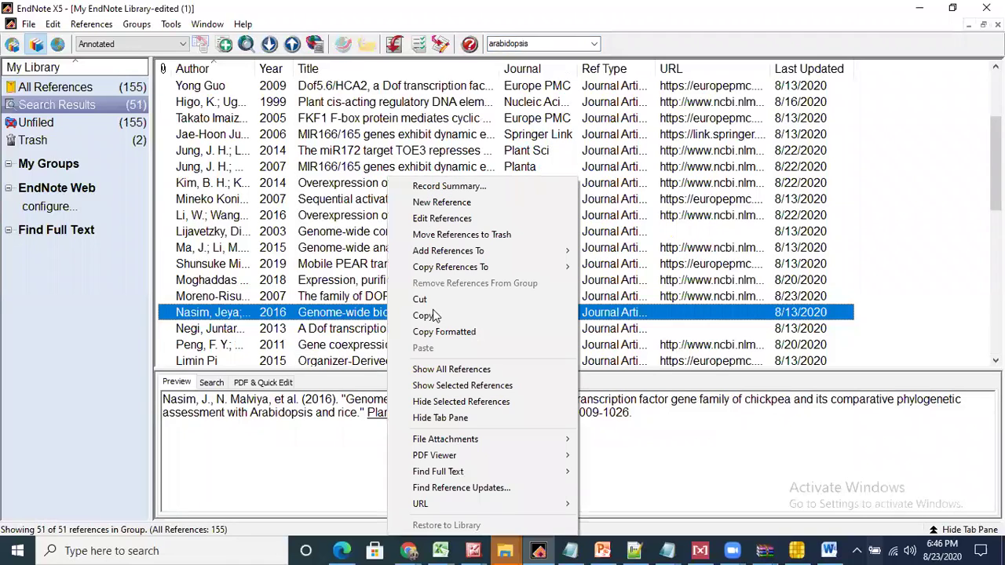
left_click(428, 317)
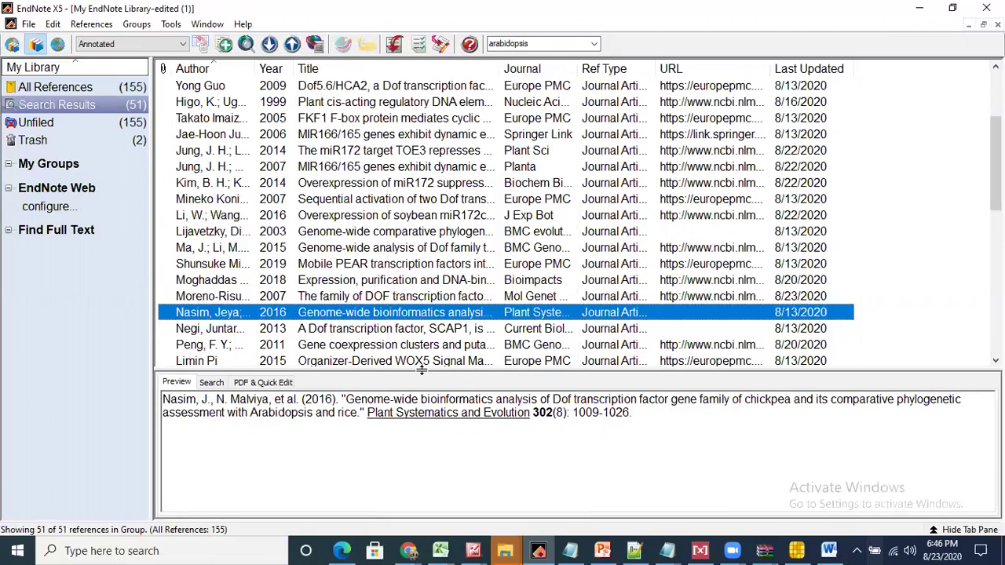
left_click(424, 233, "ctrl")
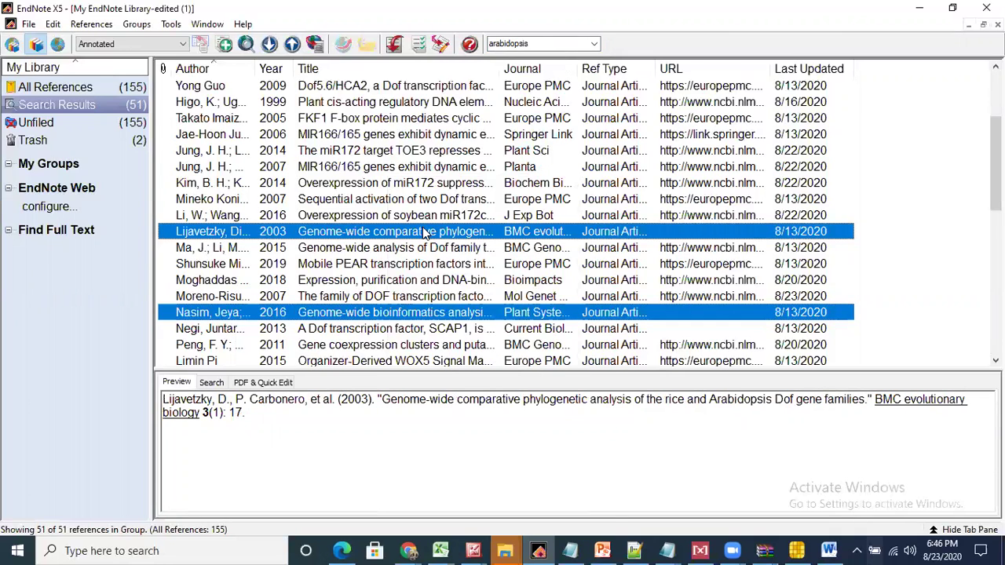
right_click(424, 233)
left_click(465, 316)
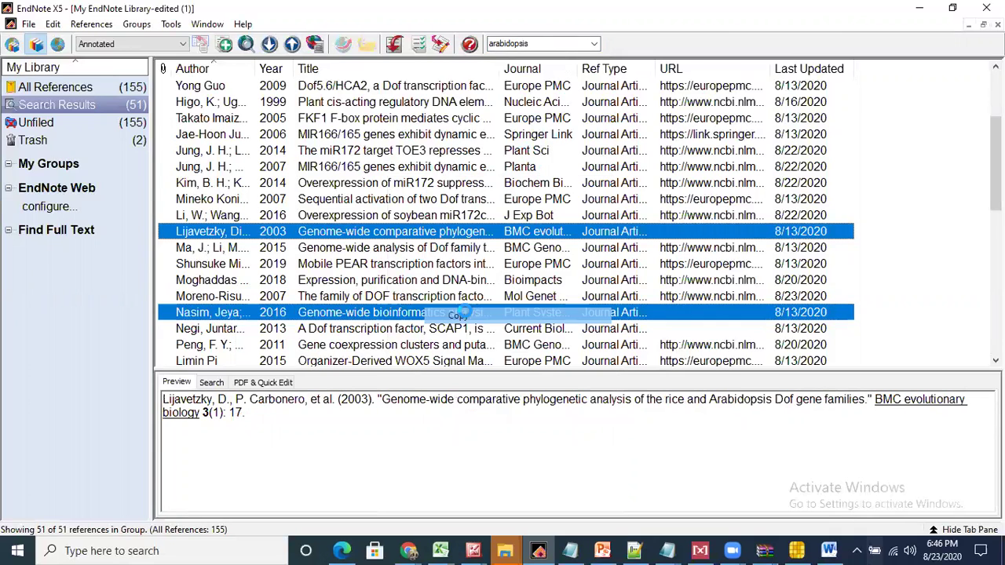
Insert both copied citations after "classificatation criteria" in the Word manuscript, end the sentence with a full stop, and update the citations and bibliography.
left_click(920, 8)
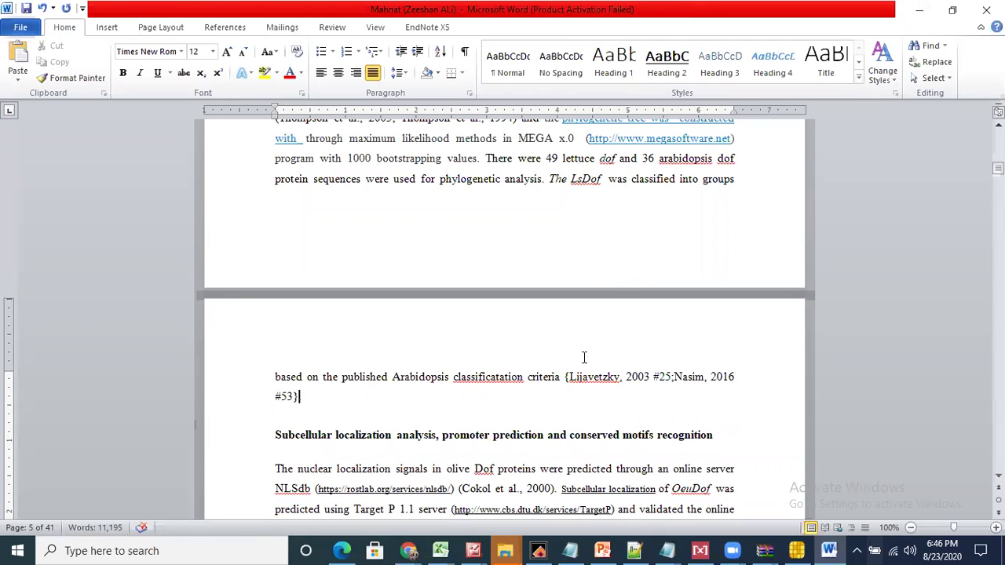
left_click(24, 29)
left_click(65, 28)
left_click(439, 27)
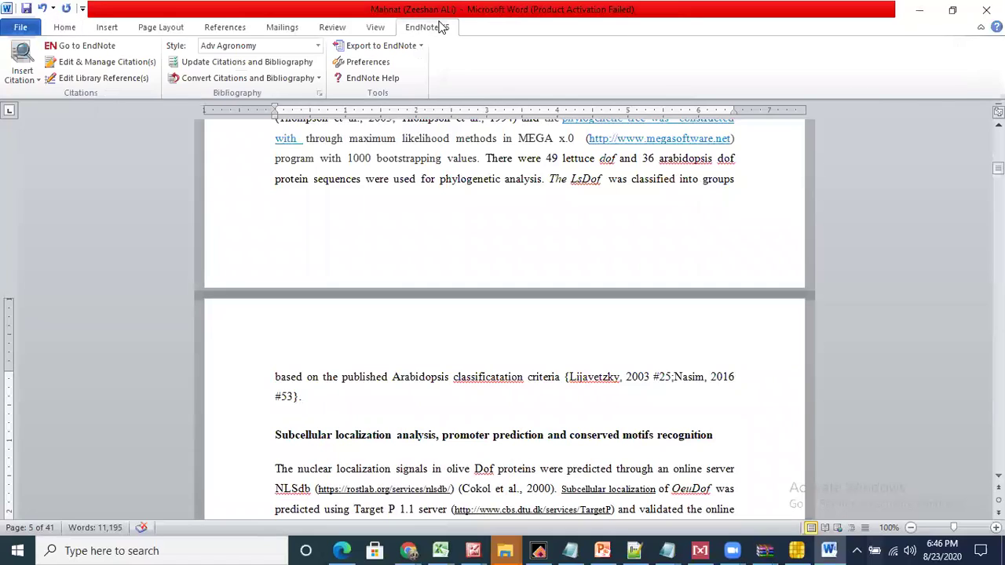
left_click(253, 62)
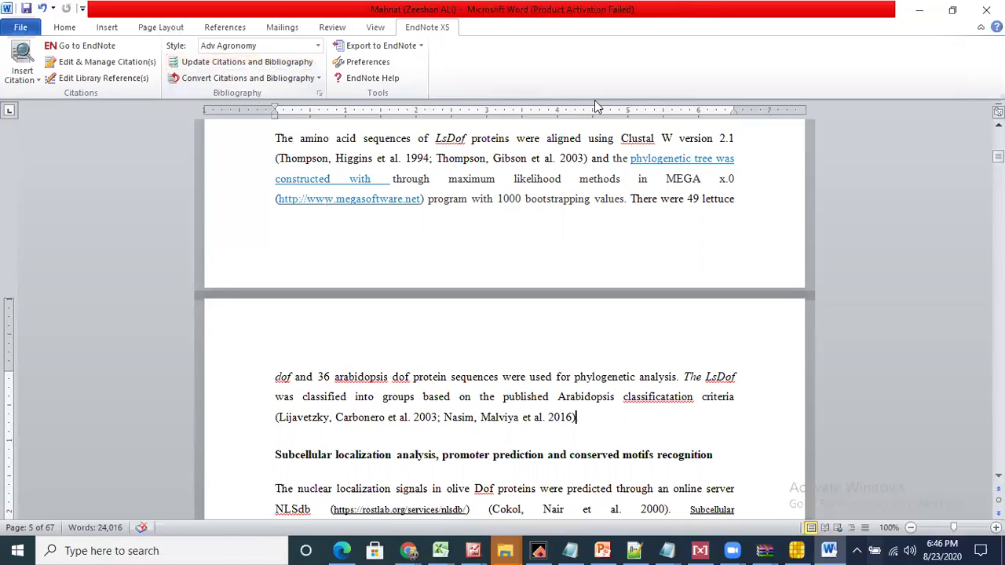
type(".")
key("BackSpace")
scroll(502, 314, "down", 4)
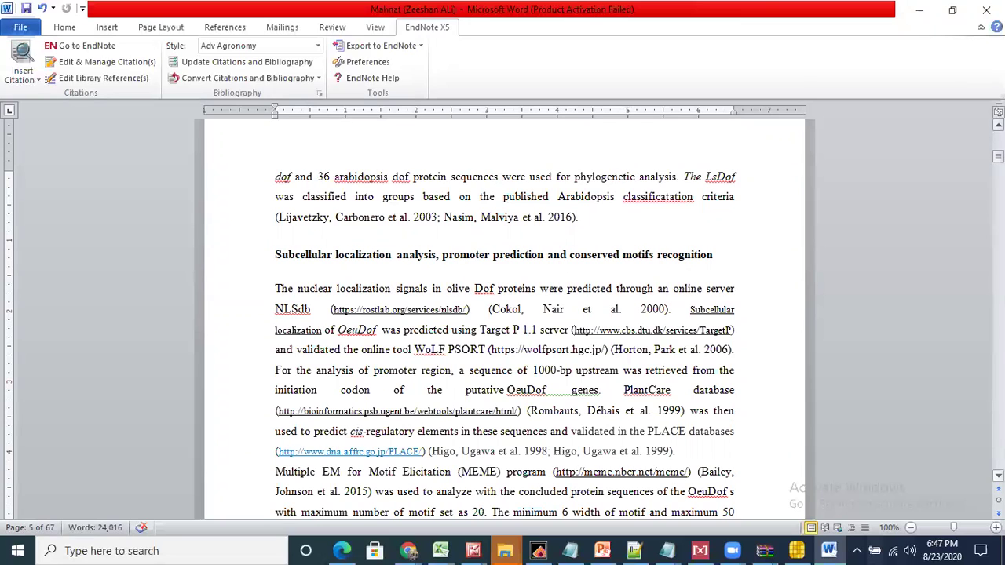
left_click(578, 218)
Move "conserved motifs recognition" to the start of the subcellular localization heading and add a comma after it.
left_click_drag(571, 255, 715, 256)
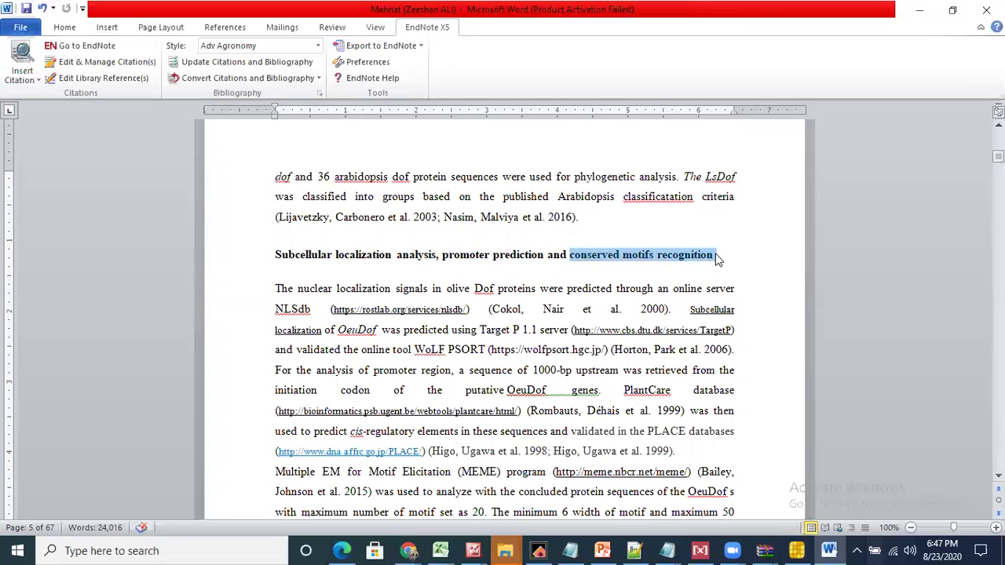
key("Delete")
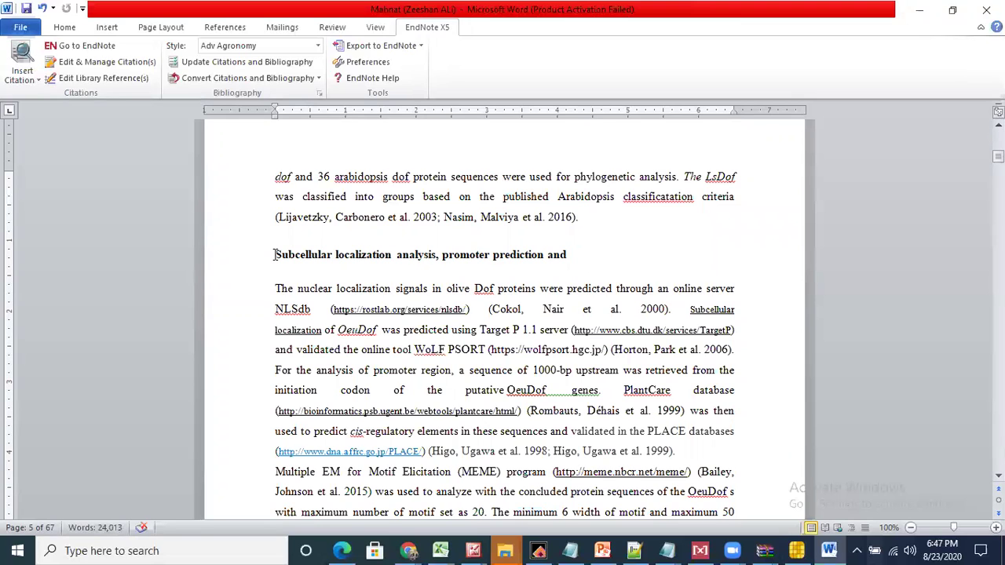
left_click(274, 255)
key("ctrl+v")
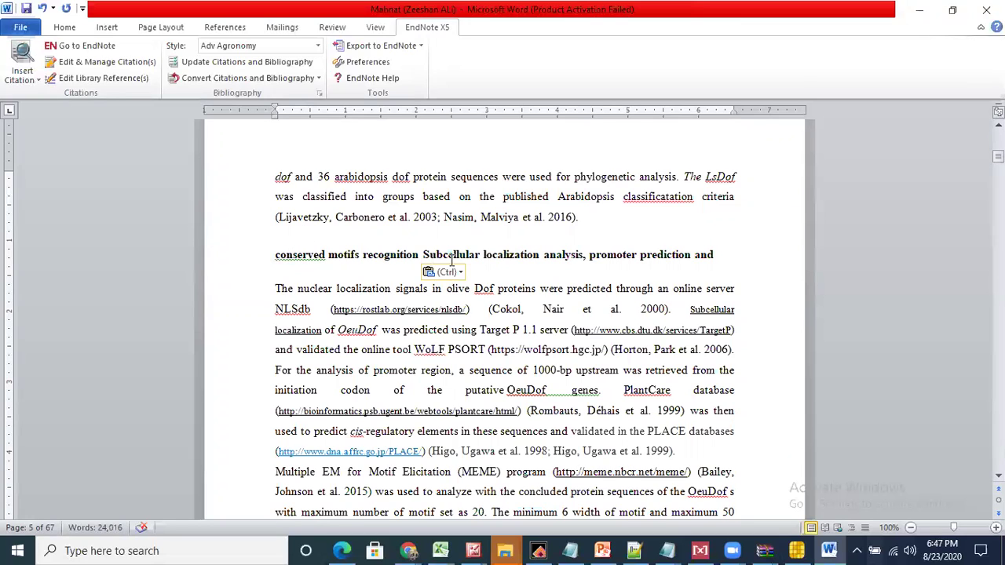
left_click(422, 254)
type(",")
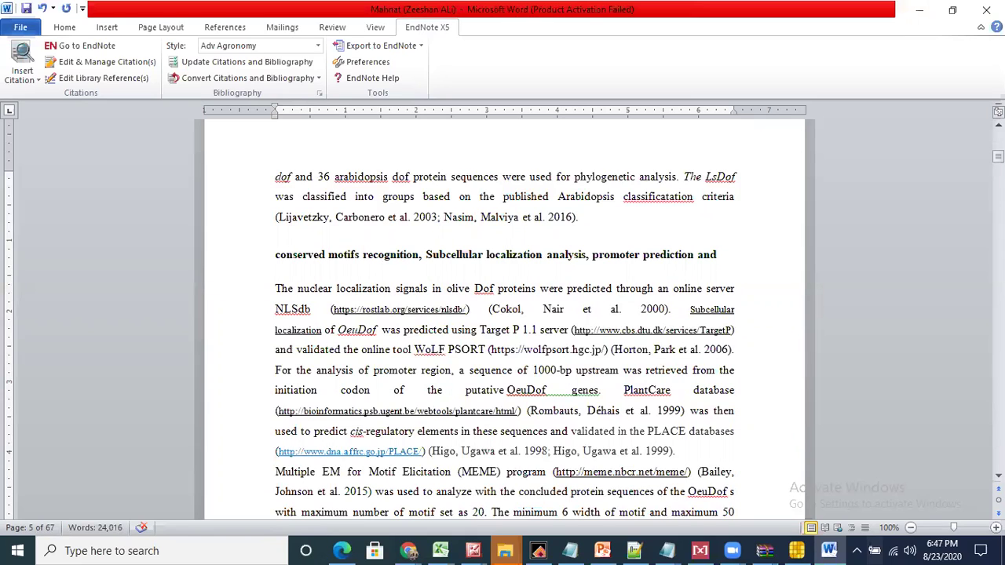
Replace the comma after "recognition" in the heading with "cis regulatory elements analysis", correcting the misspelled words.
key("BackSpace")
type("cis regulatory analysi")
left_click(515, 256)
type("elemnts")
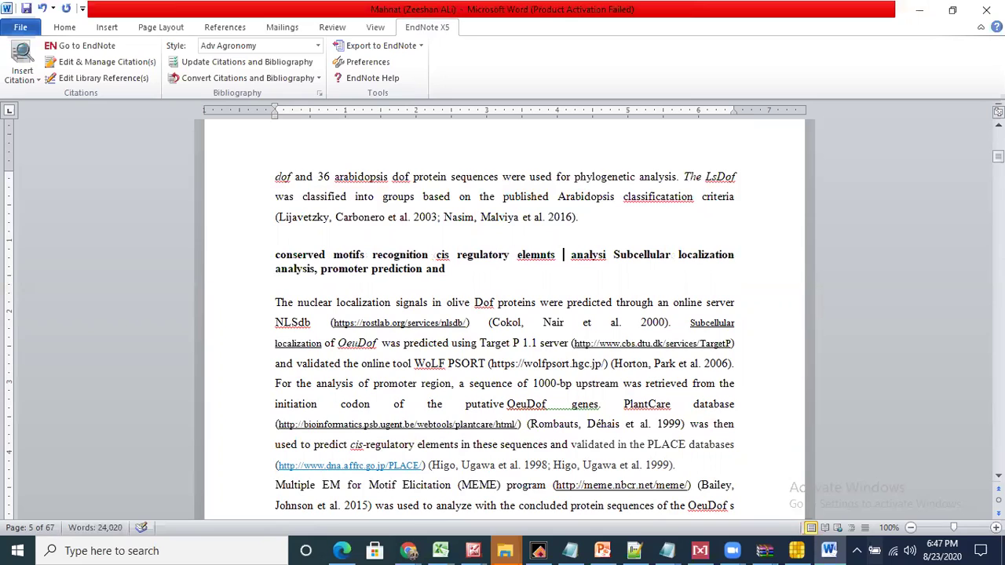
right_click(553, 260)
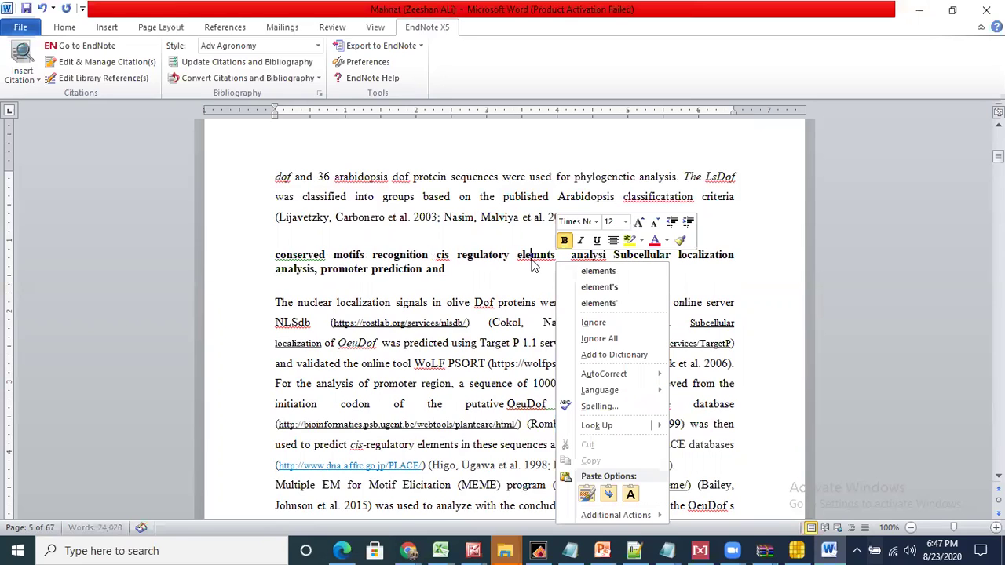
left_click(596, 270)
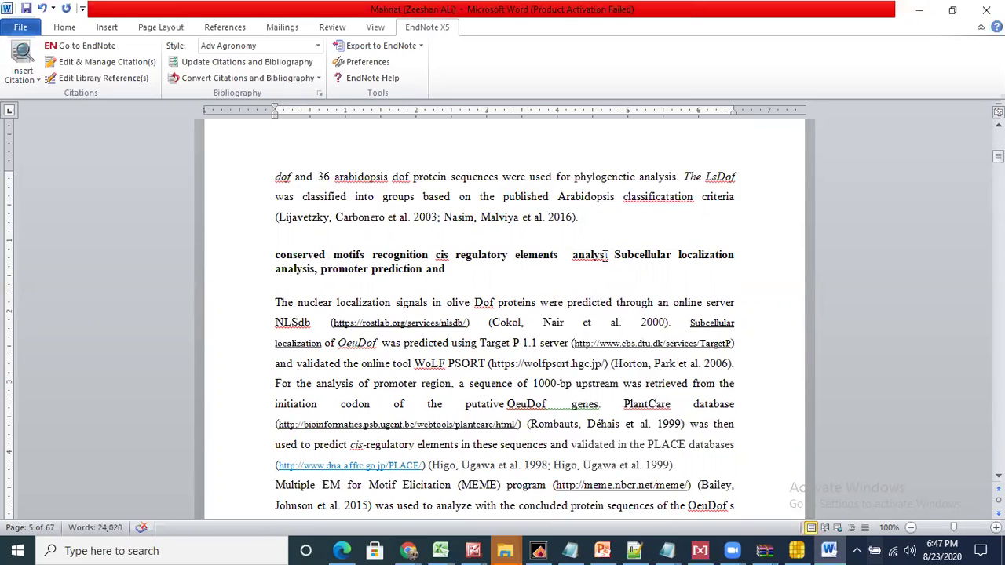
right_click(607, 256)
left_click(652, 266)
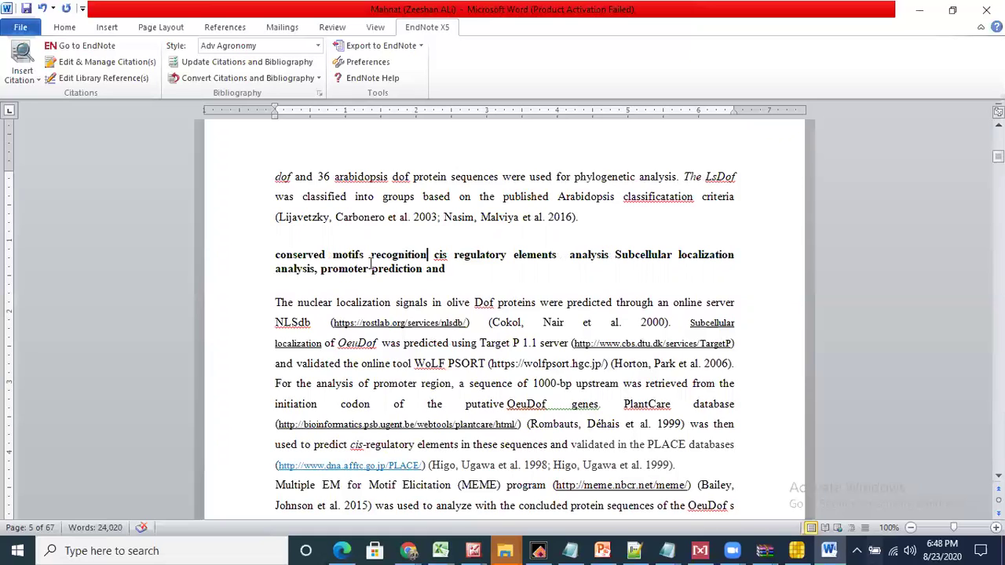
type("an d domain")
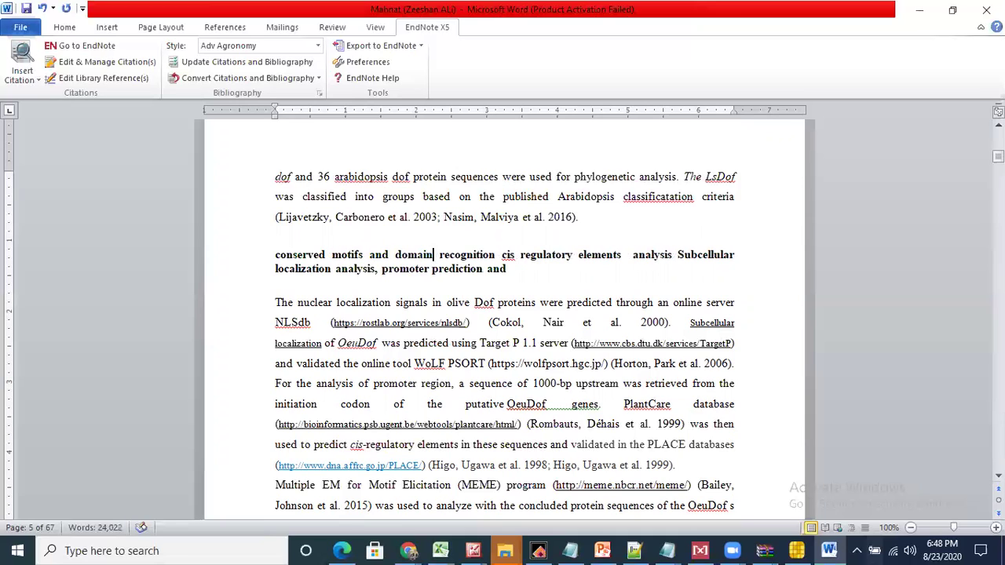
key("BackSpace")
key("BackSpace")
key("BackSpace")
key("BackSpace")
key("BackSpace")
key("BackSpace")
key("BackSpace")
key("BackSpace")
key("BackSpace")
key("BackSpace")
key("BackSpace")
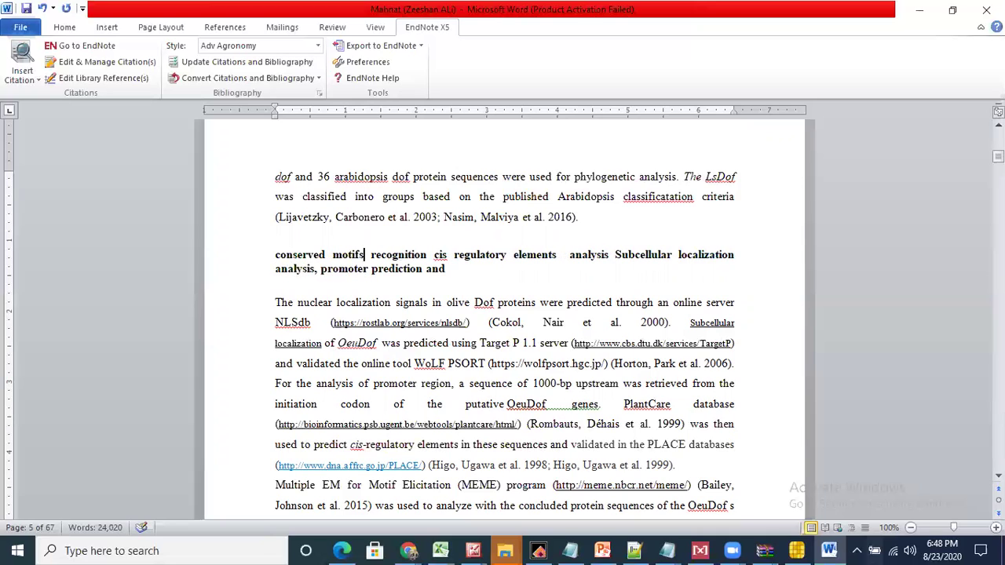
Add a comma after "recognition" and insert "and" before "Subcellular" in the section heading.
left_click(429, 254)
type(",")
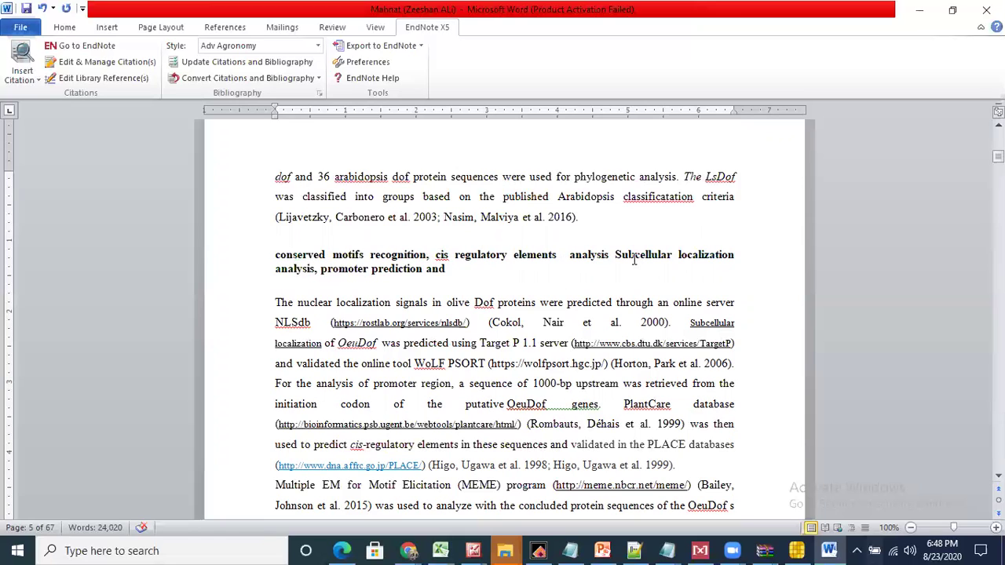
left_click(613, 254)
type("and")
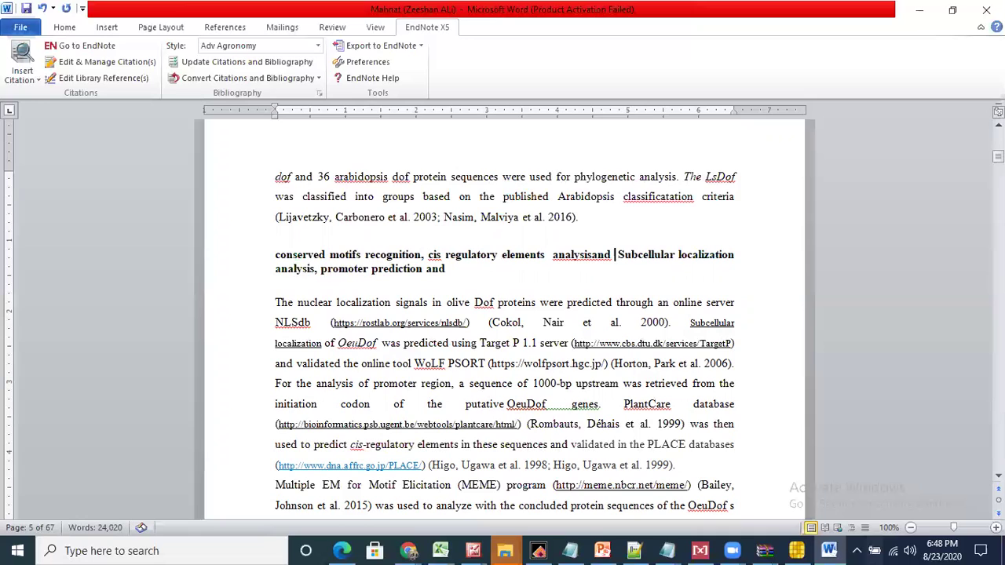
Replace the heading's ending "analysis, promoter prediction and" with "prediction".
left_click_drag(273, 269, 481, 274)
key("Delete")
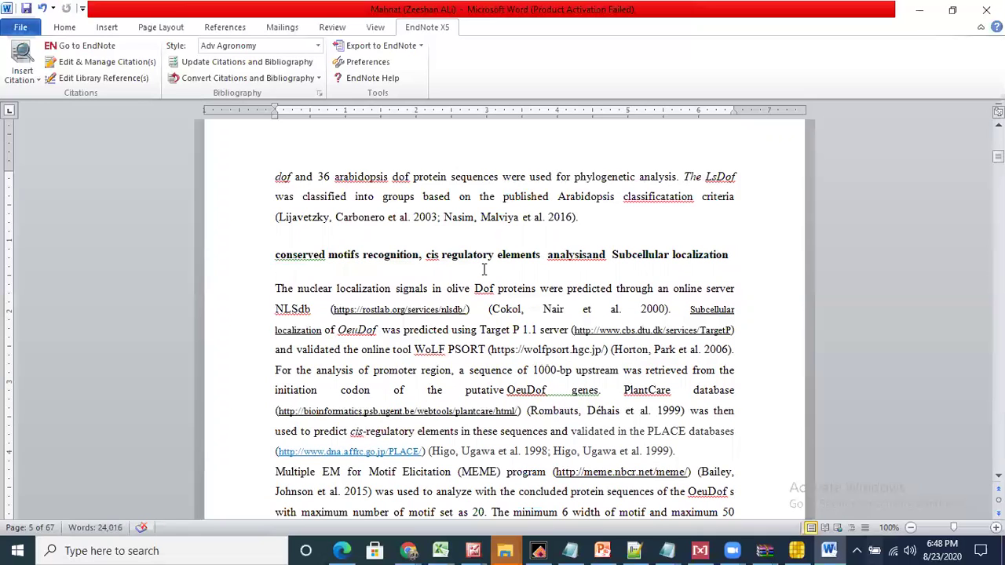
type("prediction")
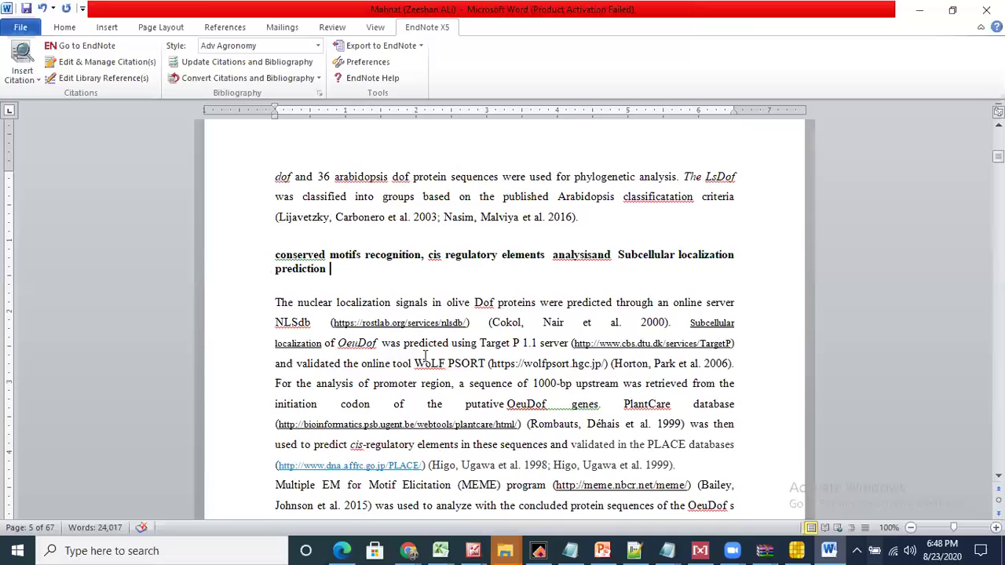
left_click_drag(416, 363, 606, 364)
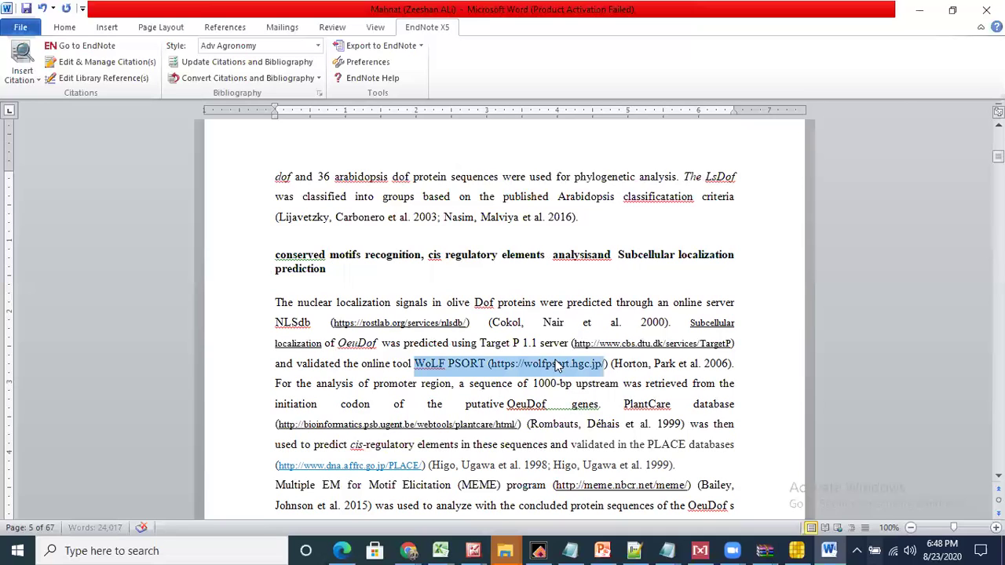
left_click(491, 366)
left_click_drag(491, 365, 603, 364)
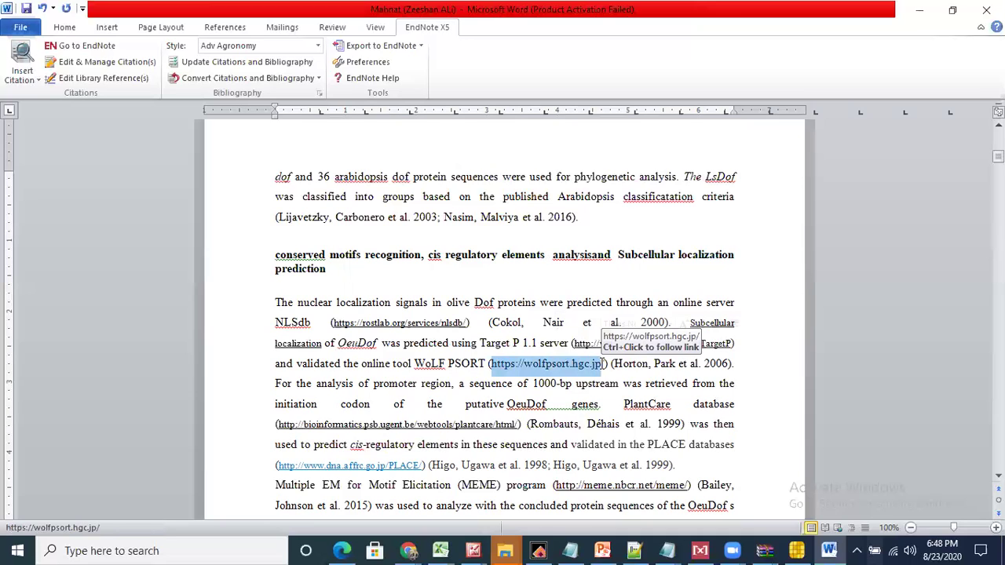
left_click(603, 362)
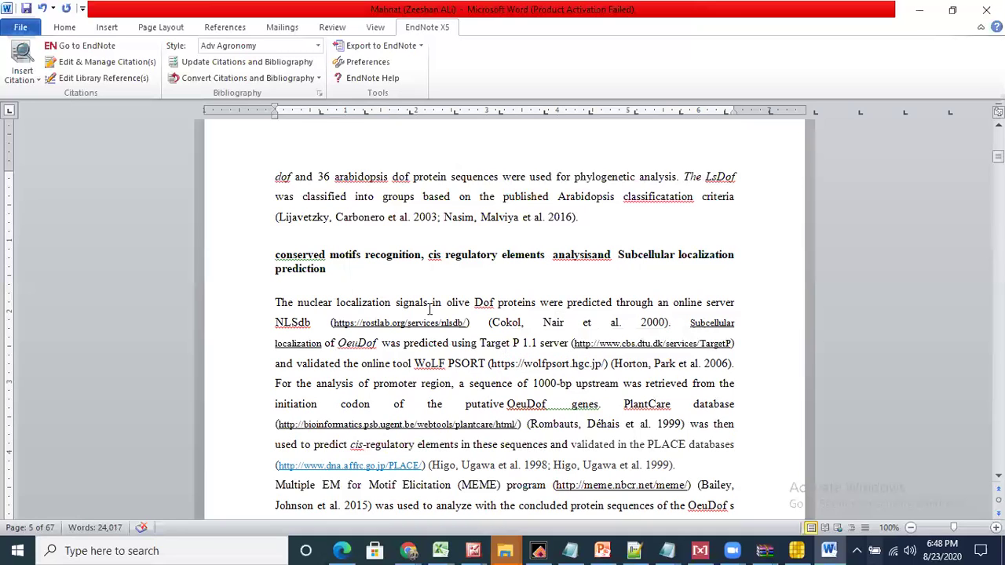
Replace "olive" with "lettuce" in the nuclear localization signals sentence and italicize the "Dof" that follows it.
left_click_drag(447, 302, 471, 303)
type("lettuce")
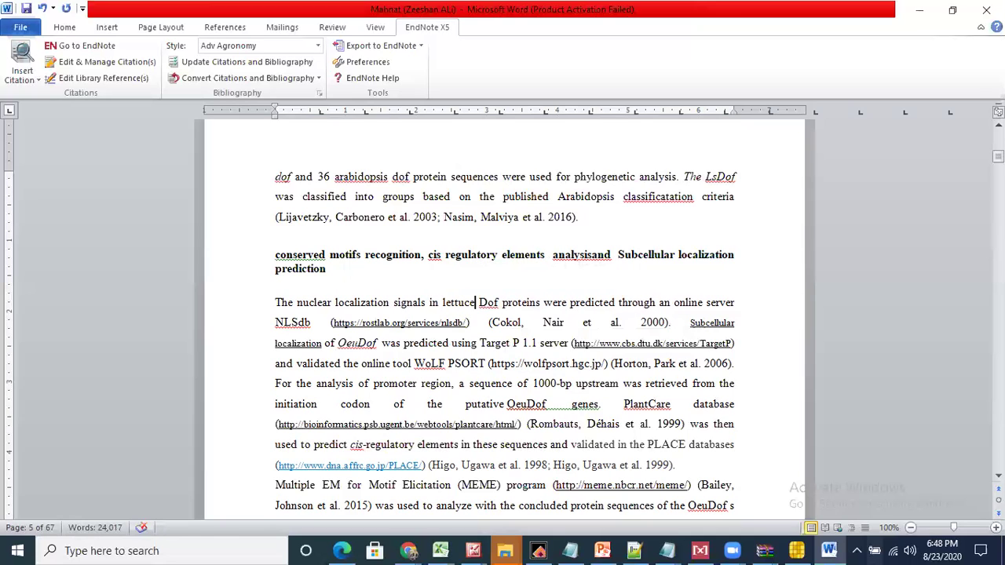
left_click_drag(481, 302, 500, 304)
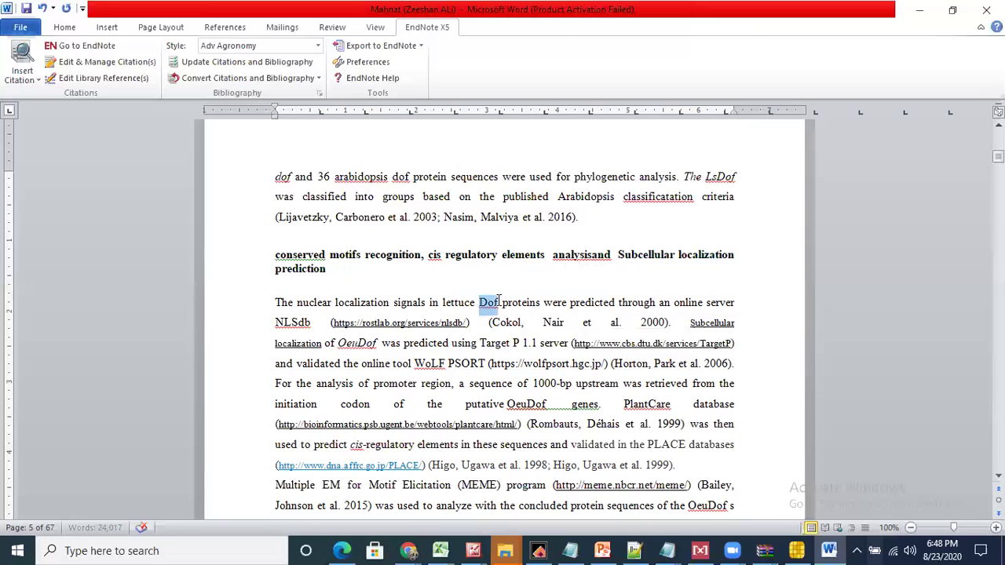
left_click(65, 28)
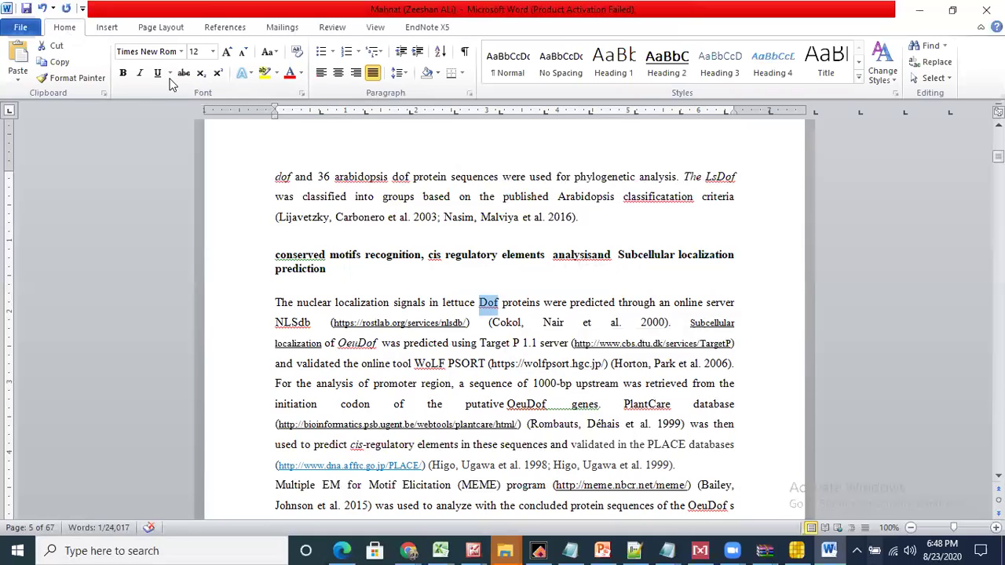
left_click(140, 72)
left_click(520, 304)
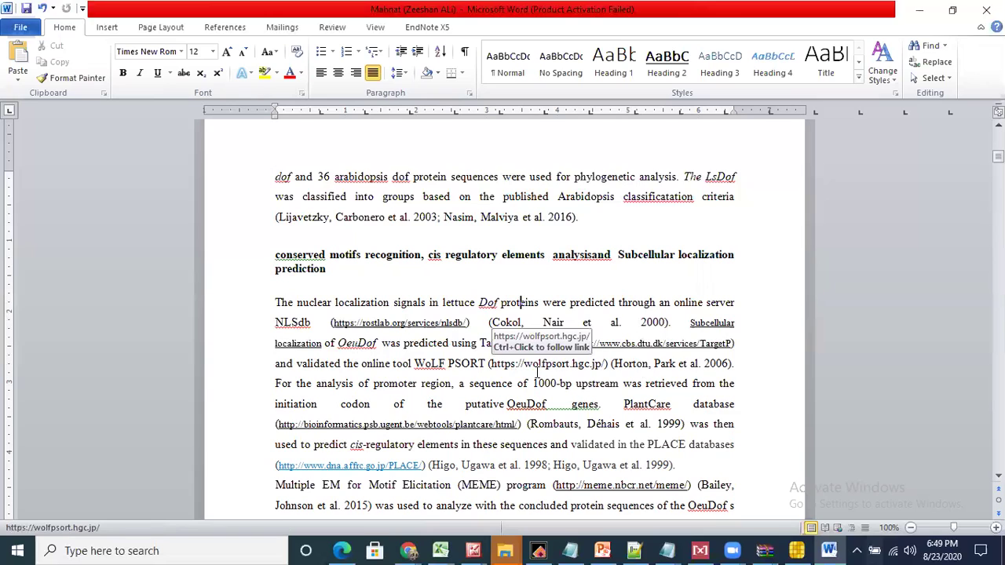
Copy the TargetP server web address from the subcellular localization sentence.
left_click(649, 364)
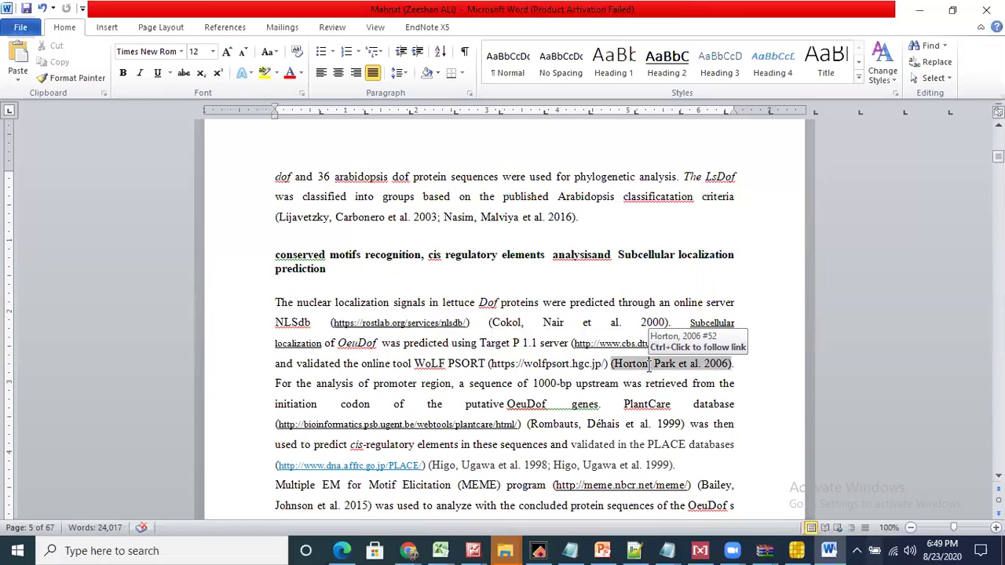
left_click(572, 343)
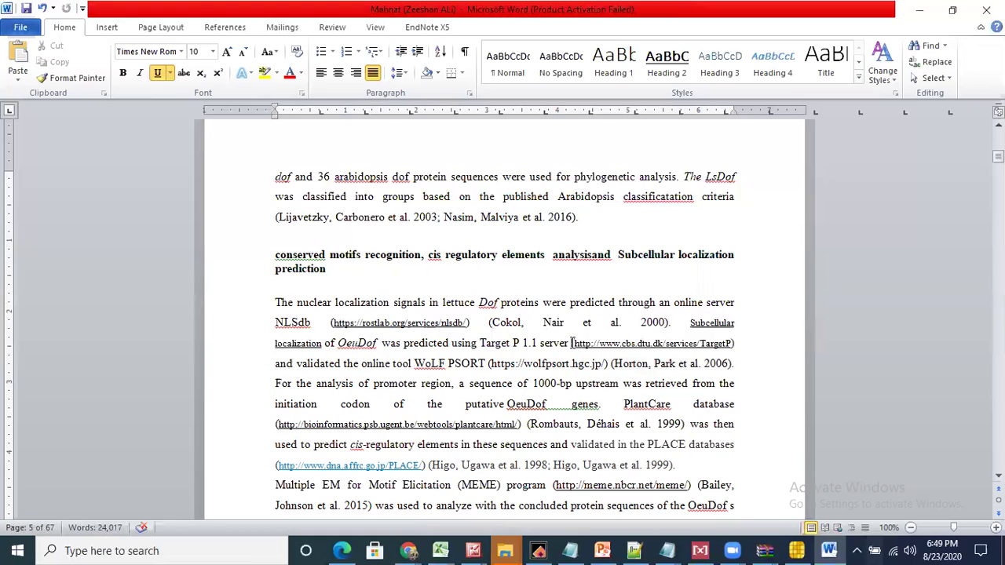
left_click_drag(572, 343, 712, 346)
left_click(602, 345)
left_click_drag(573, 343, 731, 351)
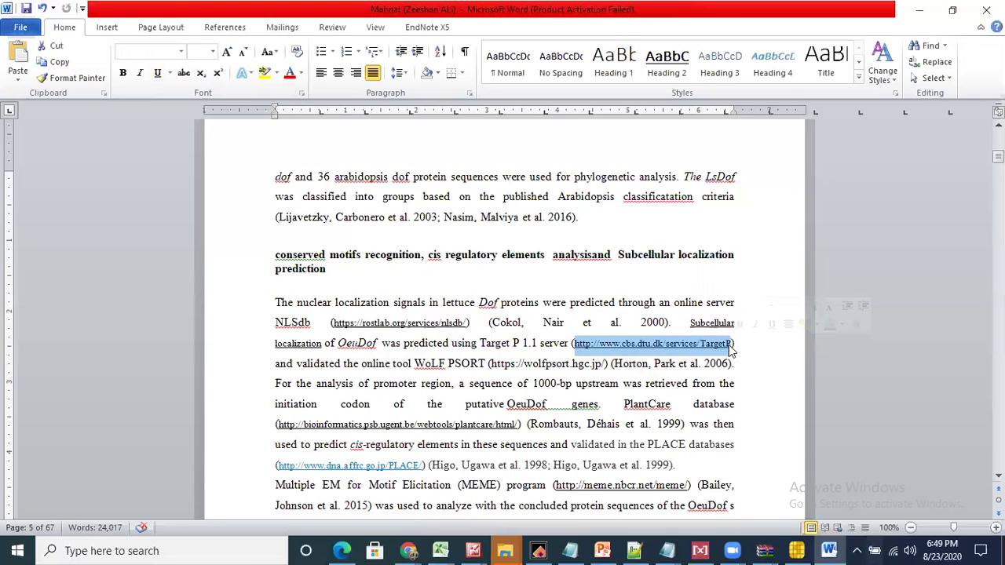
right_click(686, 354)
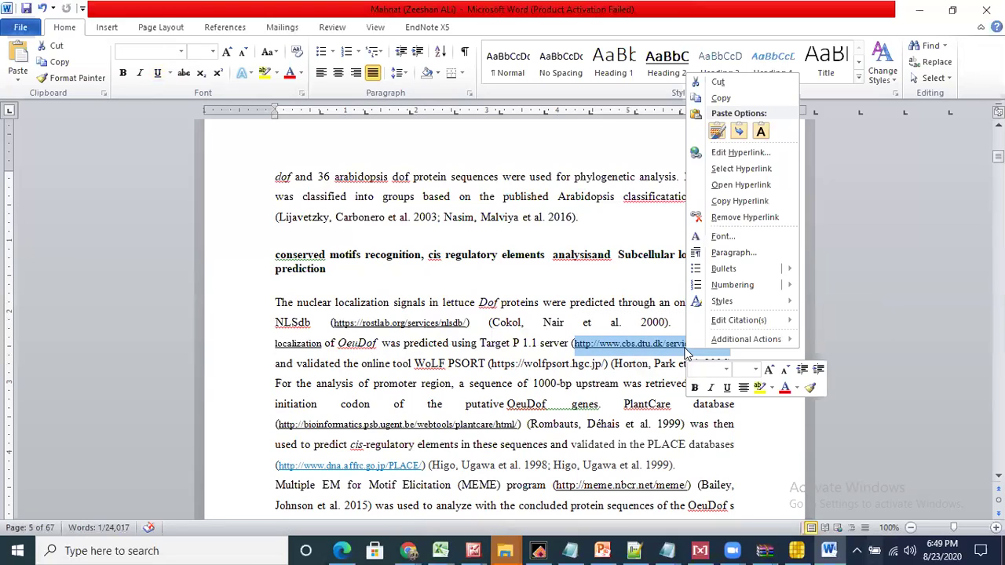
left_click(721, 98)
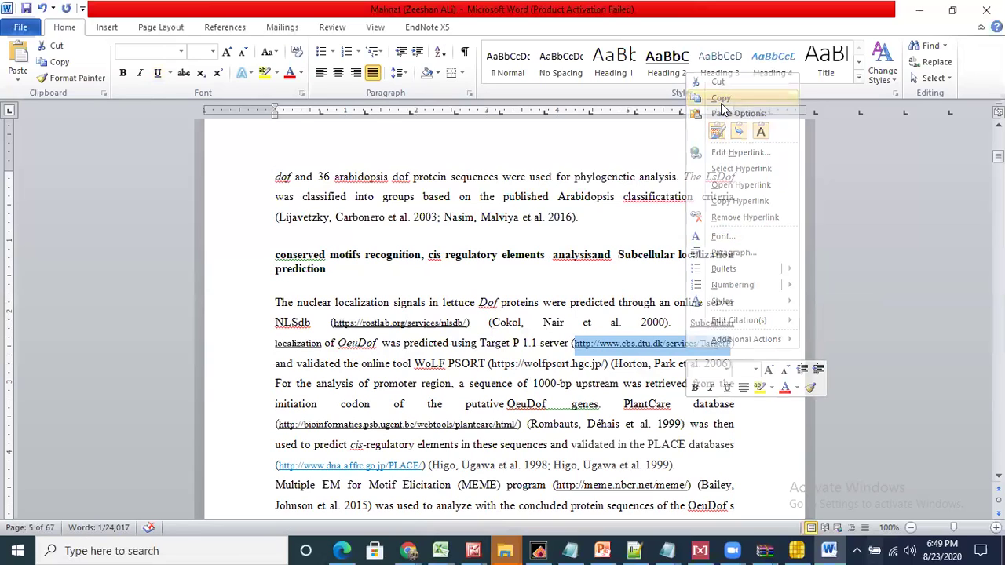
left_click(541, 343)
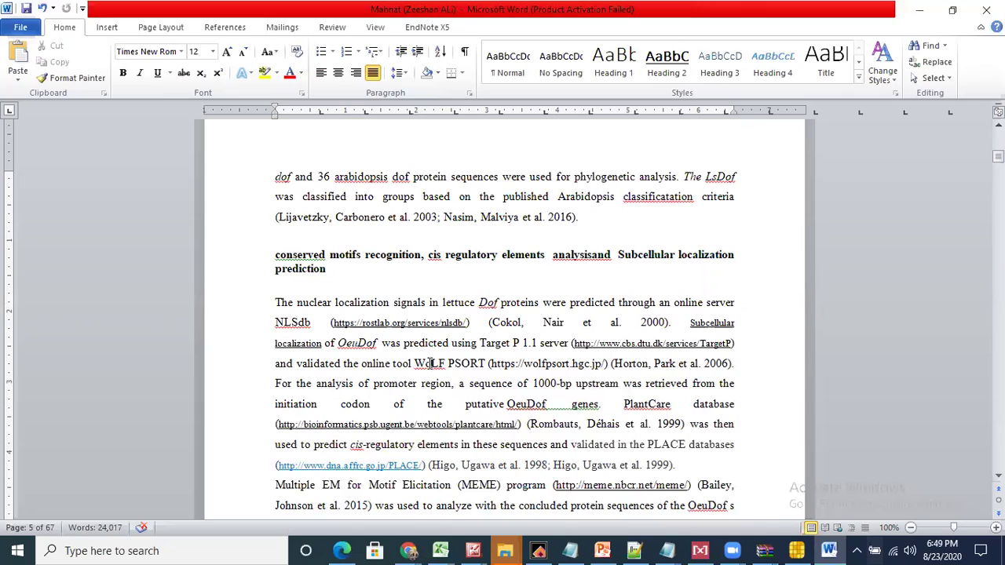
left_click(600, 343)
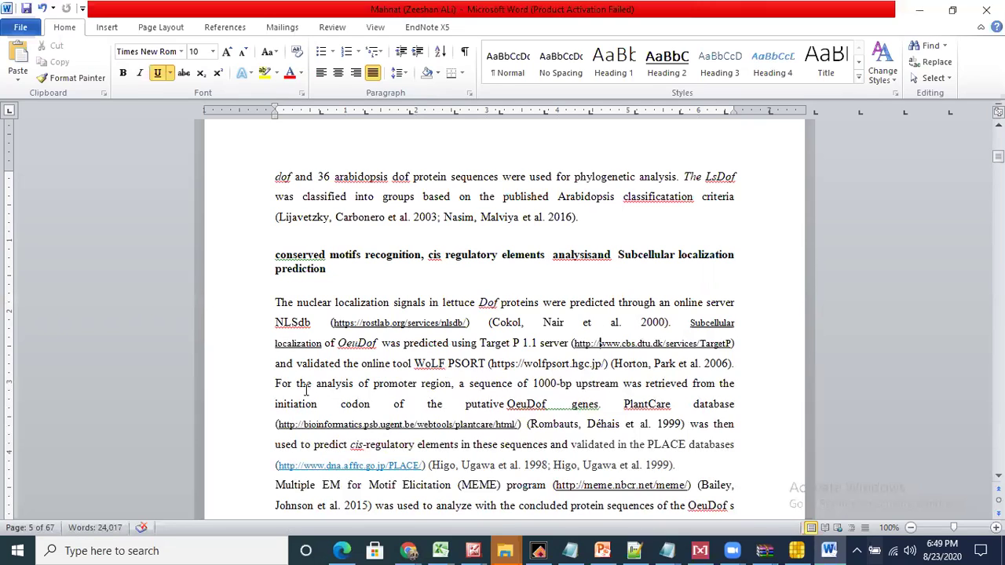
left_click(546, 383)
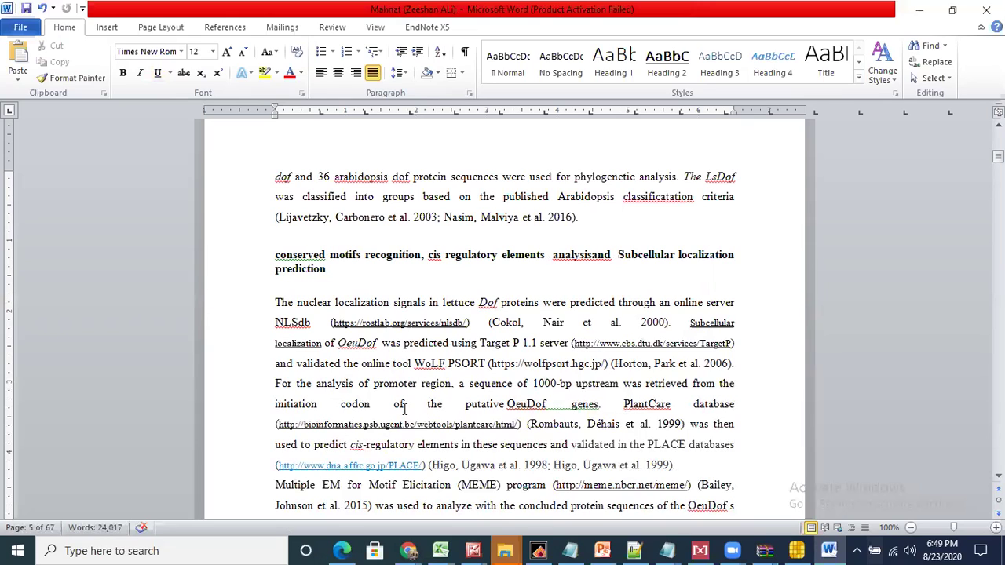
Change "OeuDof" to "LsDof" before "genes" in the promoter region sentence and italicize it.
left_click(527, 404)
key("BackSpace")
key("BackSpace")
key("BackSpace")
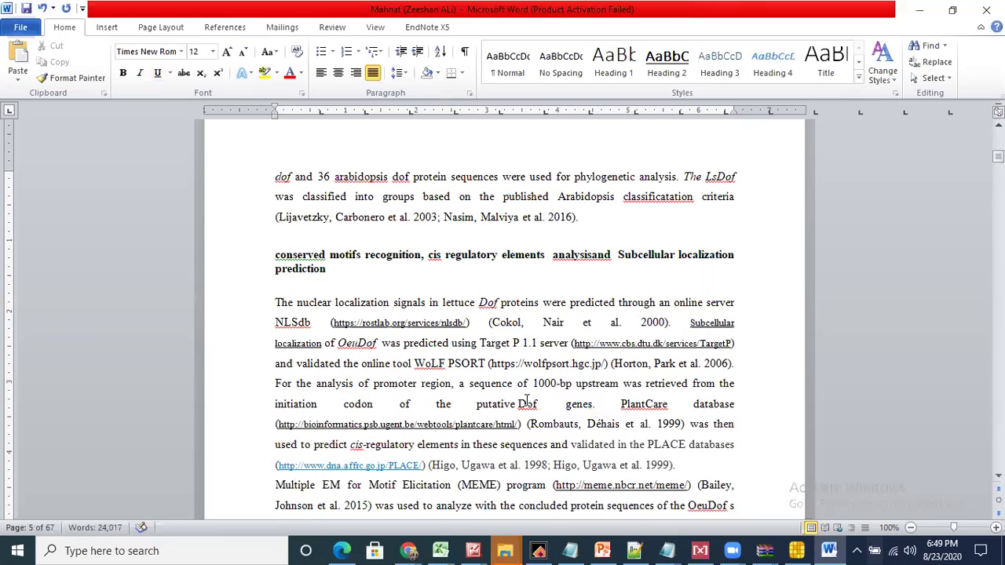
type("Ls")
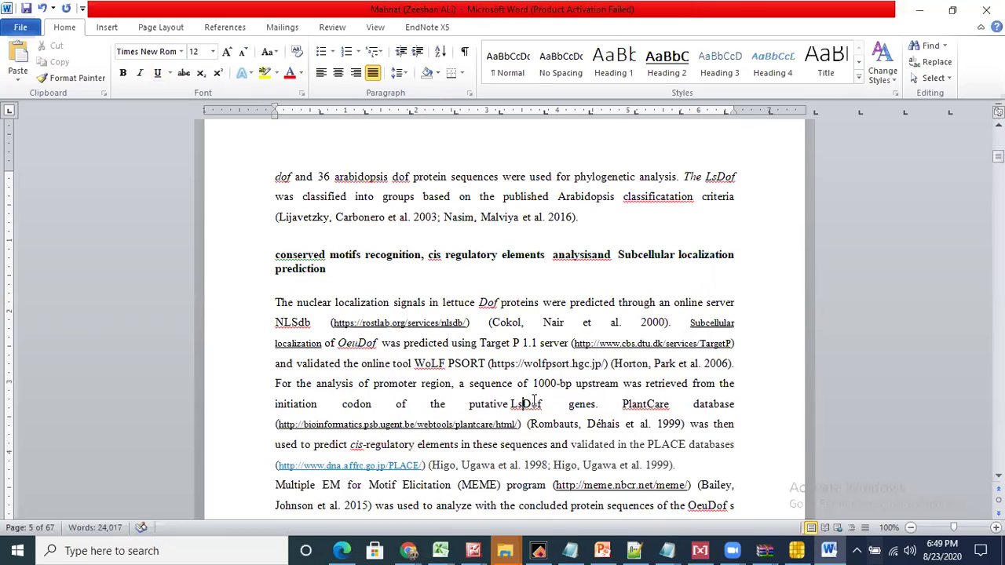
left_click_drag(510, 404, 547, 406)
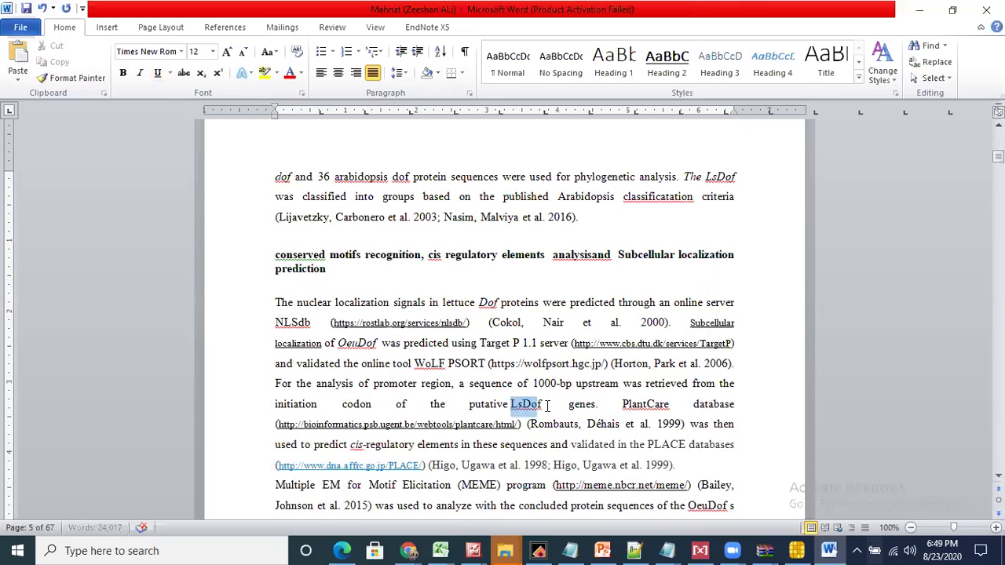
left_click(140, 73)
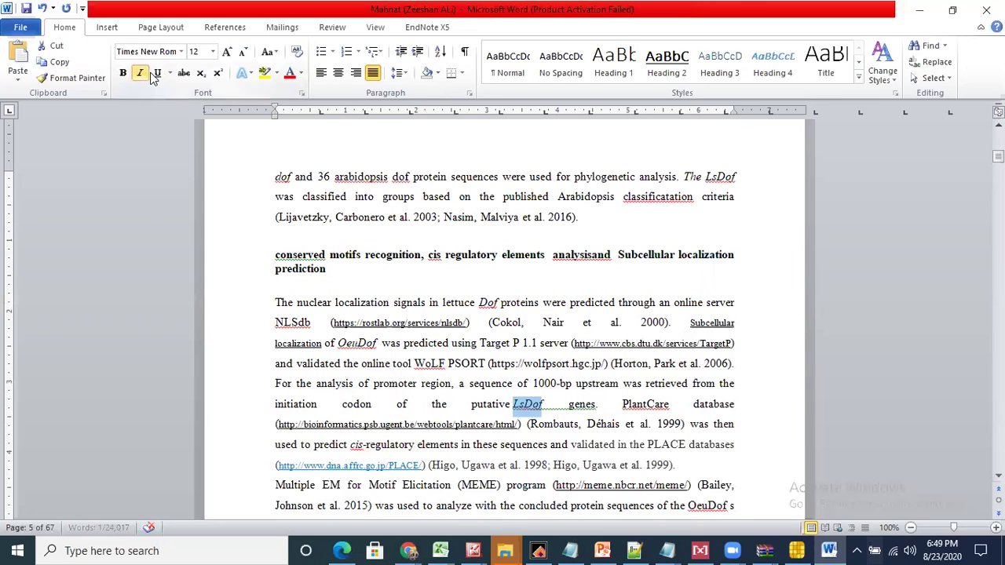
left_click(579, 404)
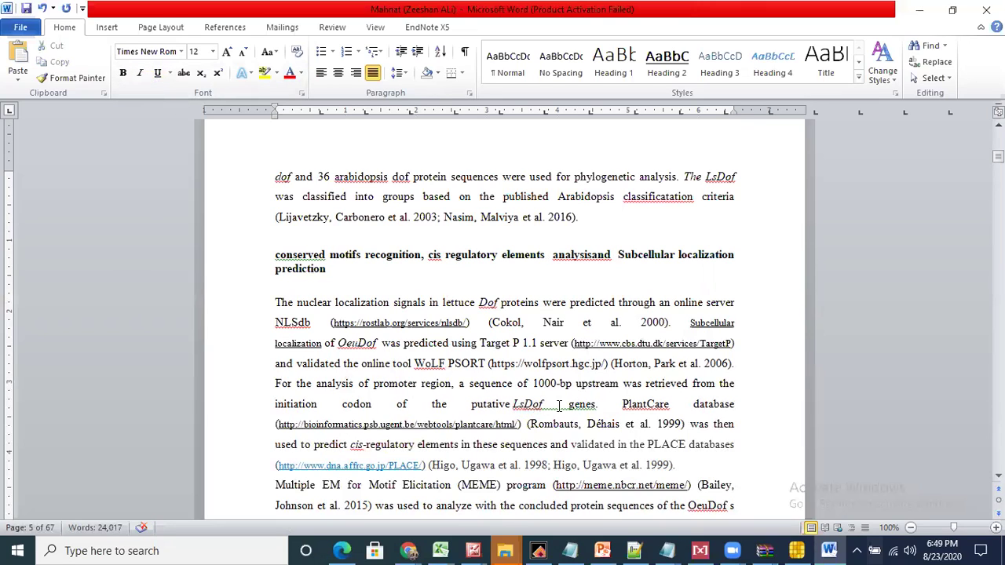
Ignore the grammar suggestion between "LsDof" and "genes" in the promoter region sentence once.
right_click(559, 405)
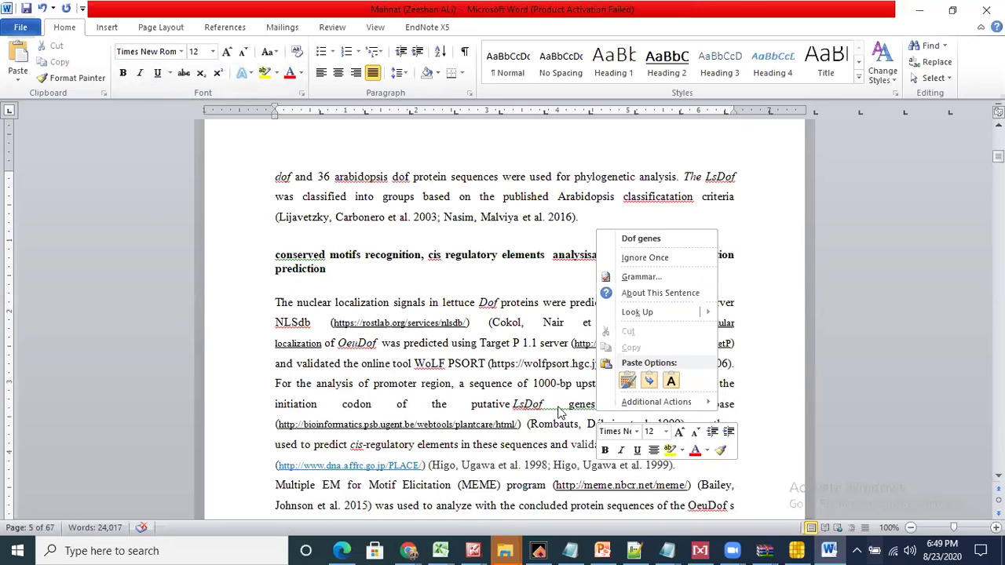
left_click(667, 261)
key("BackSpace")
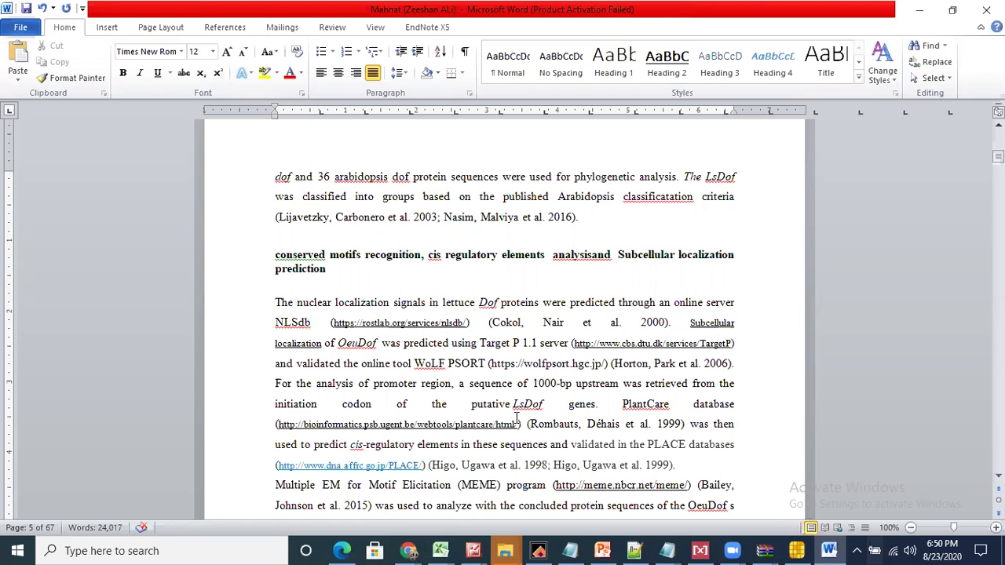
Delete "then" from the PlantCare database sentence and "concluded" from the MEME program sentence.
left_click_drag(714, 424, 724, 424)
key("Delete")
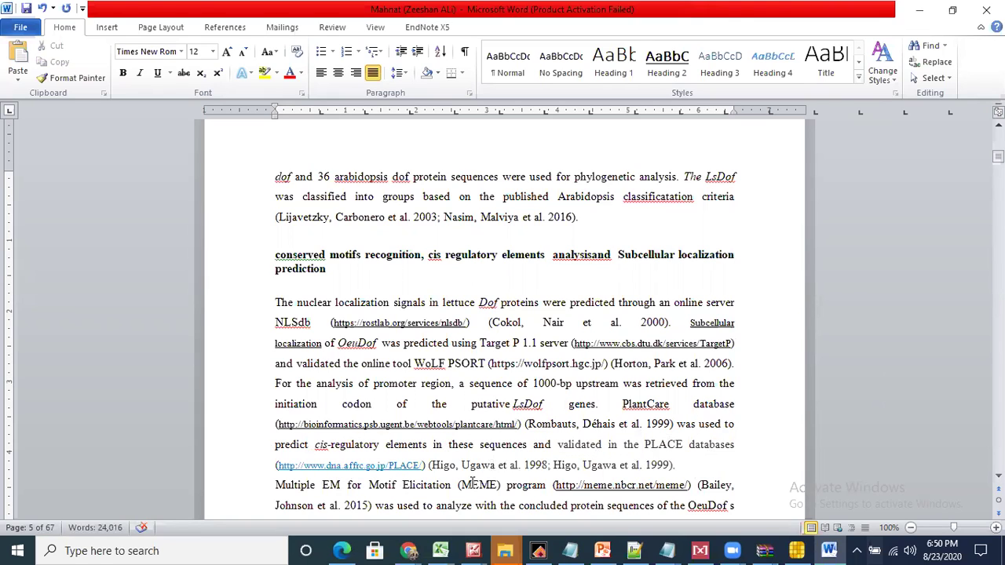
left_click(677, 465)
scroll(478, 366, "down", 3)
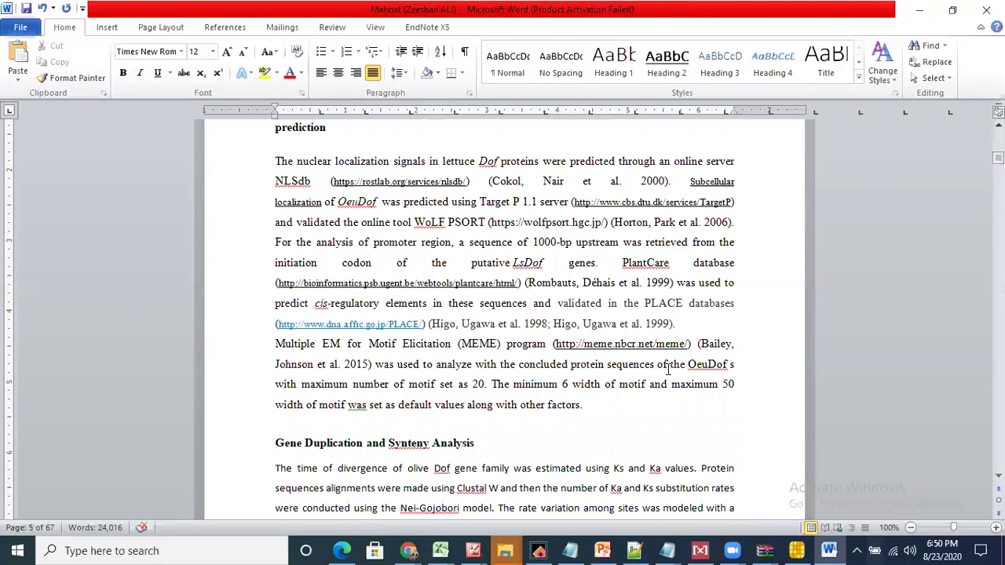
left_click_drag(519, 365, 568, 373)
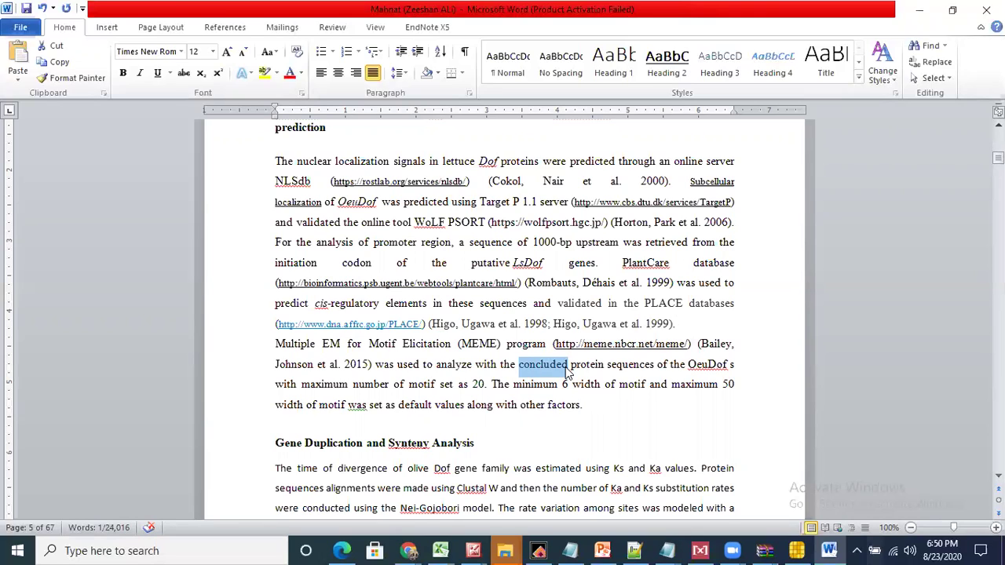
key("Delete")
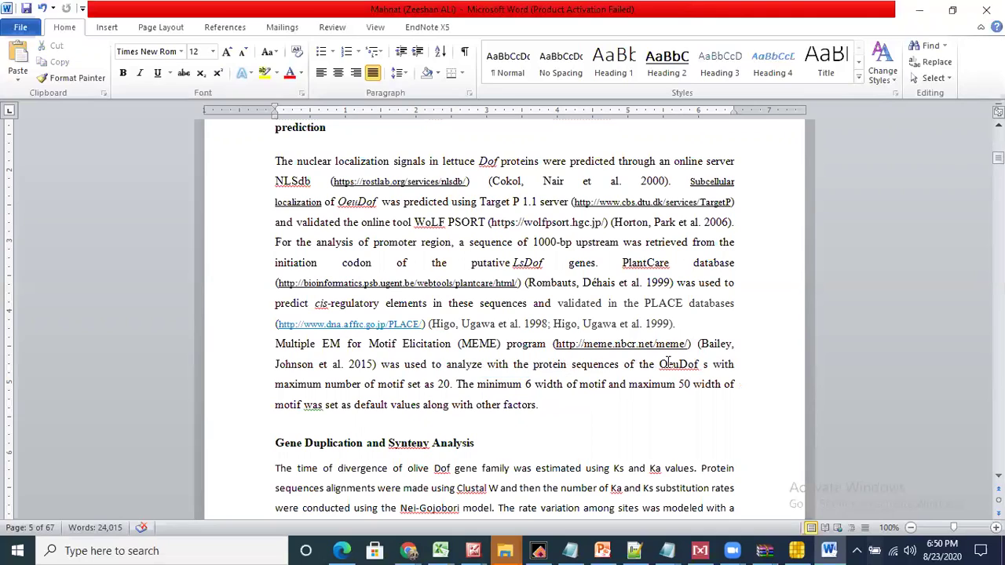
Change "OeuDof" to "LsDof" in the MEME program sentence and italicize it.
left_click_drag(678, 367, 662, 366)
left_click(663, 366)
type("Ls")
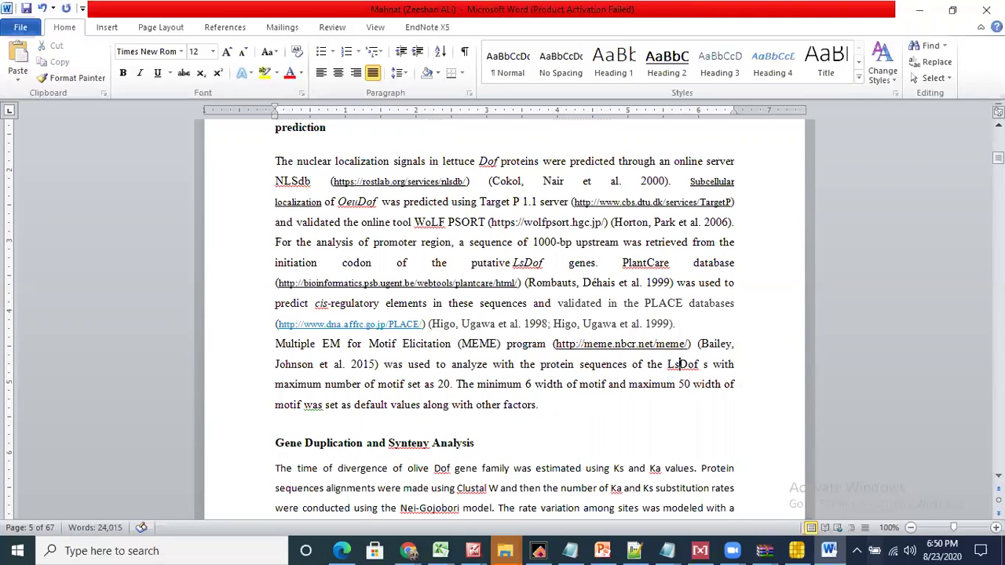
left_click_drag(670, 366, 697, 364)
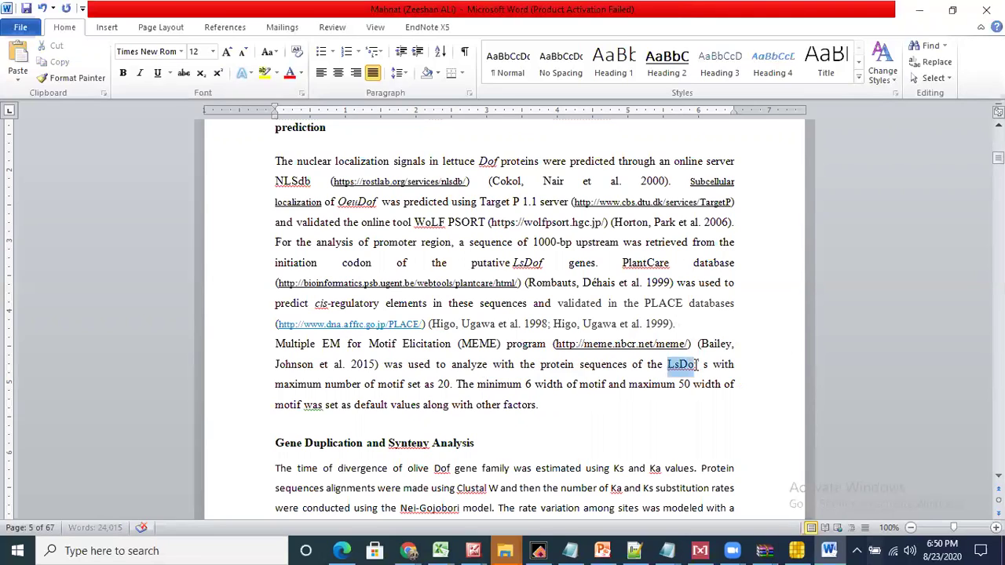
left_click(138, 75)
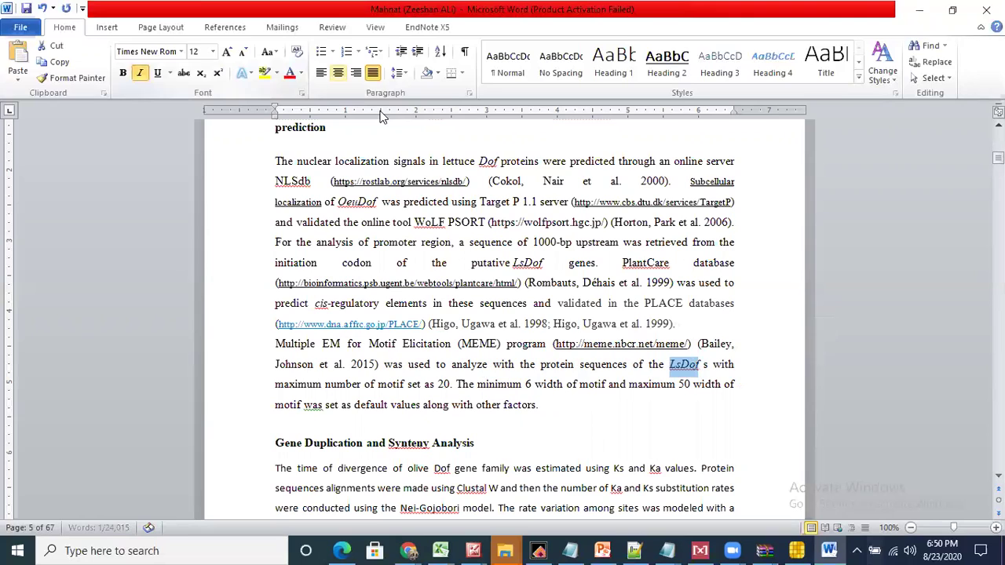
Remove the space before the plural "s" in the MEME program sentence so it reads "LsDofs".
left_click(708, 364)
key("BackSpace")
key("BackSpace")
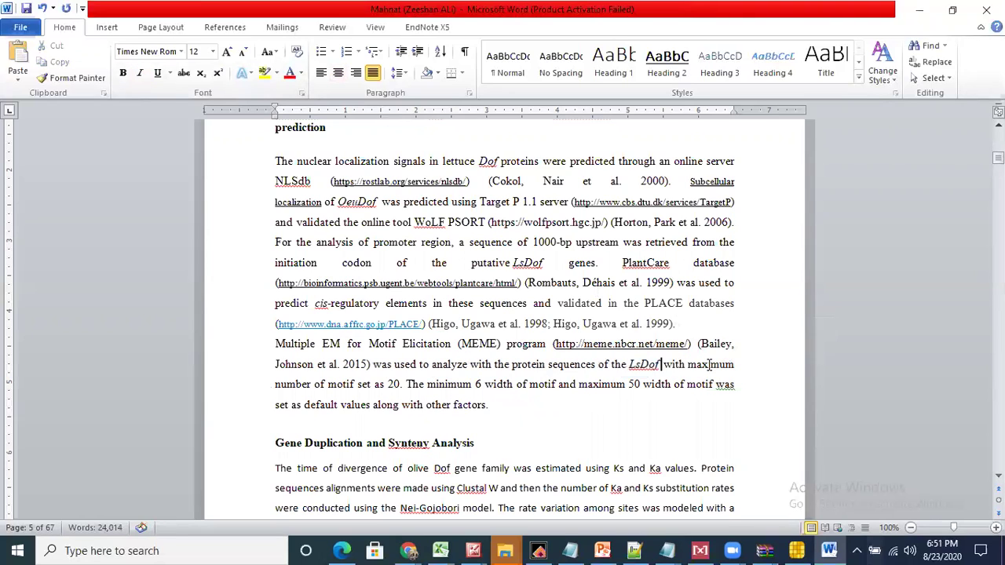
type("s")
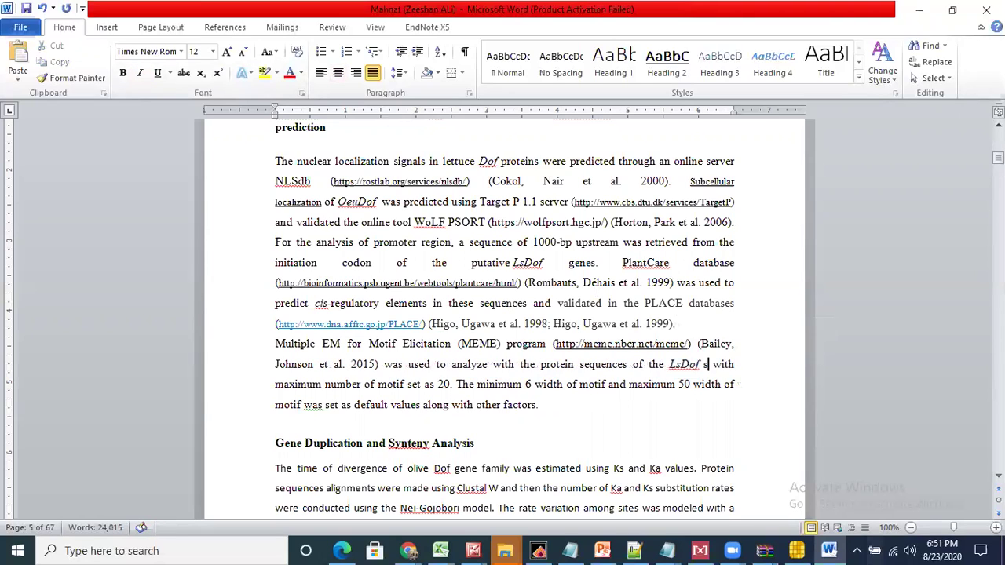
key("BackSpace")
type("s")
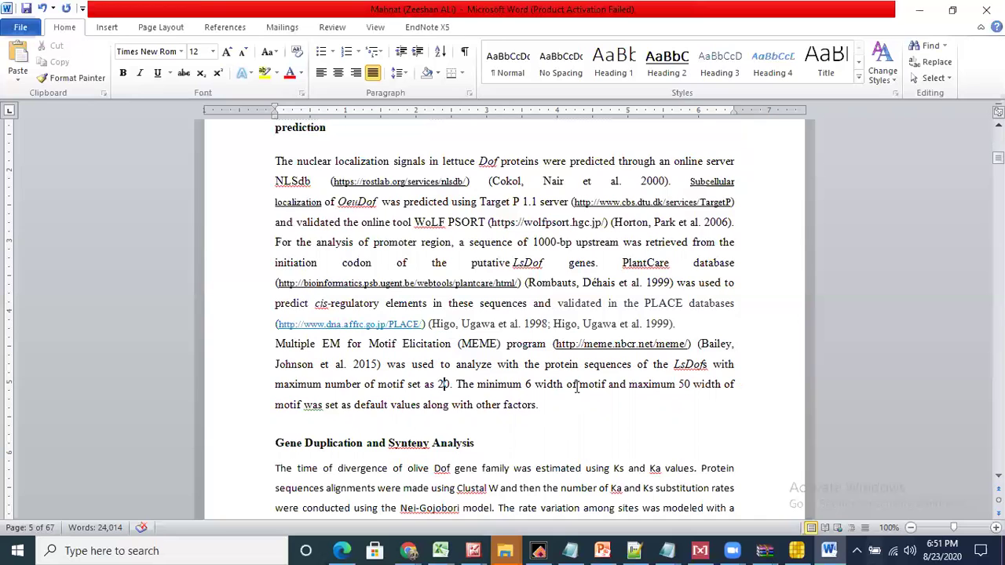
left_click_drag(545, 409, 292, 160)
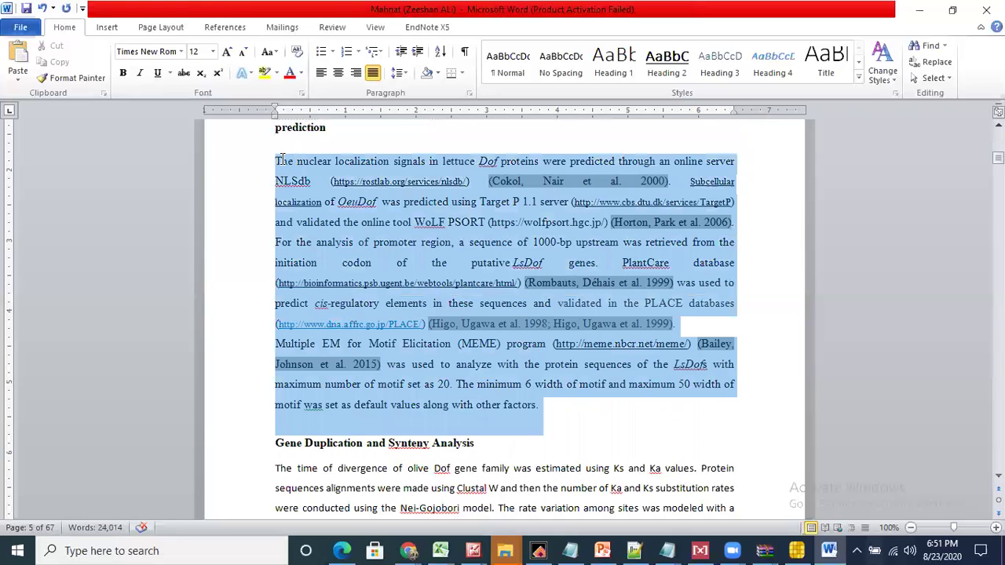
left_click(488, 385)
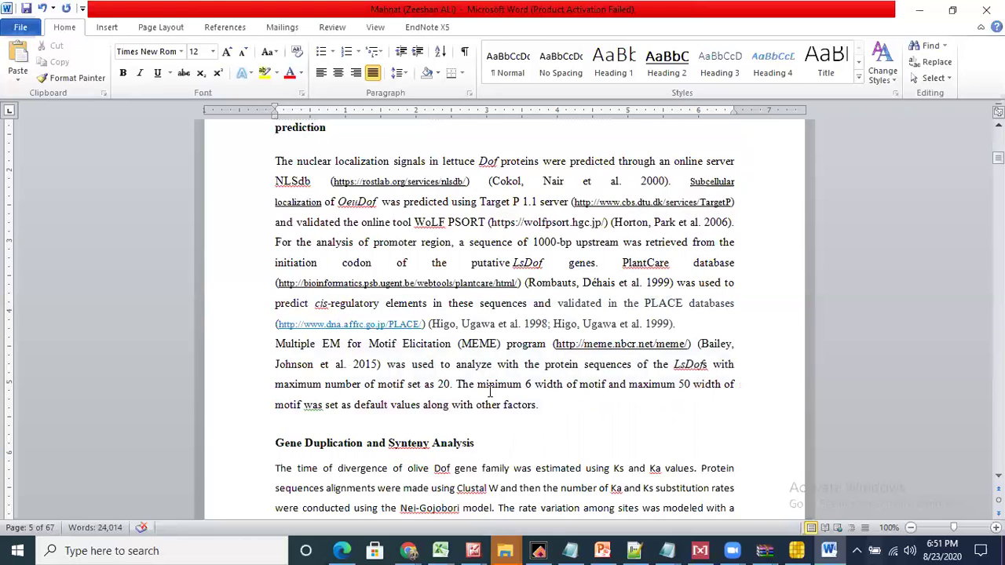
left_click_drag(543, 408, 275, 159)
left_click(761, 303)
Shorten the "Gene Duplication and Synteny Analysis" heading to "Gene Duplication".
scroll(503, 322, "down", 1)
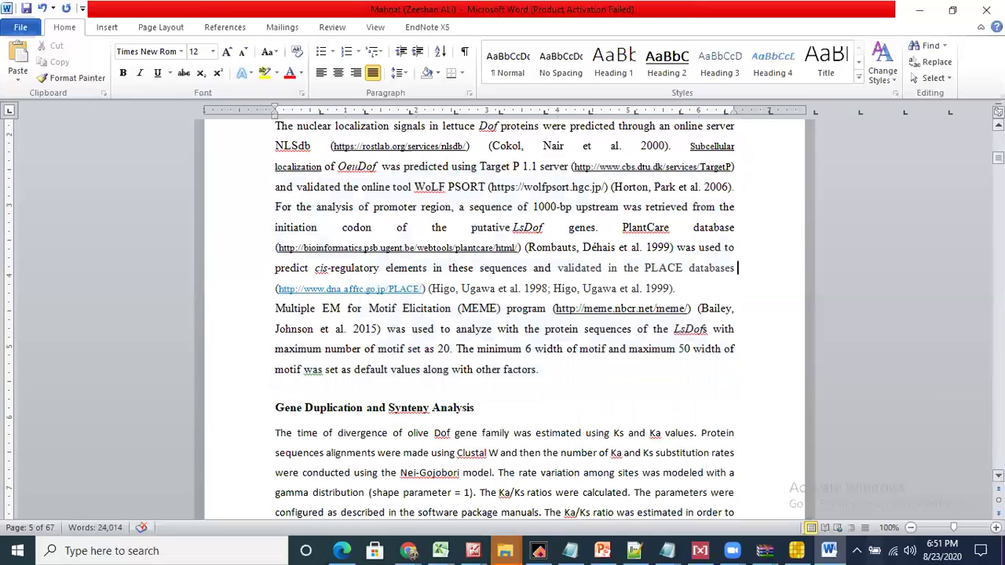
scroll(502, 322, "down", 5)
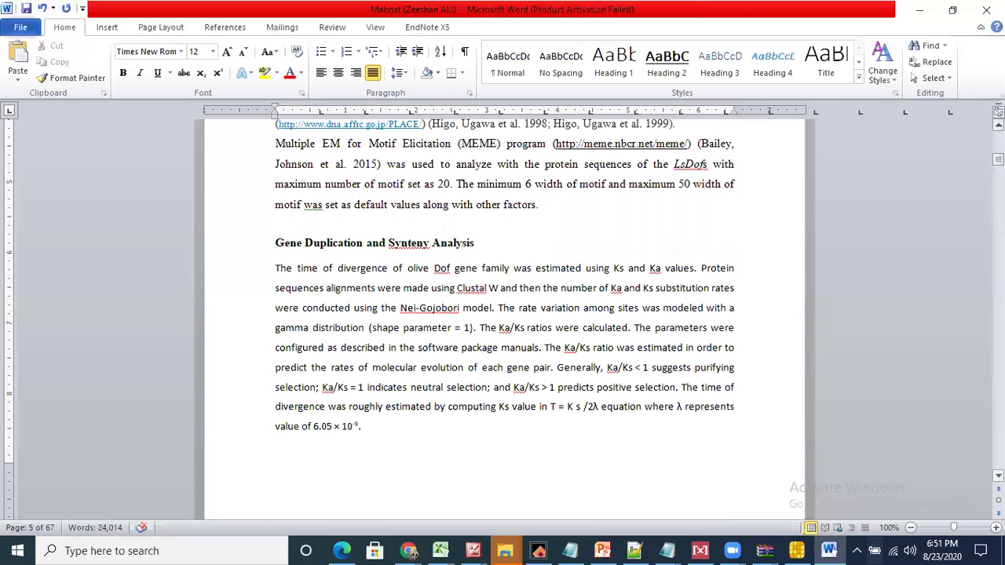
left_click_drag(372, 243, 461, 243)
key("Delete")
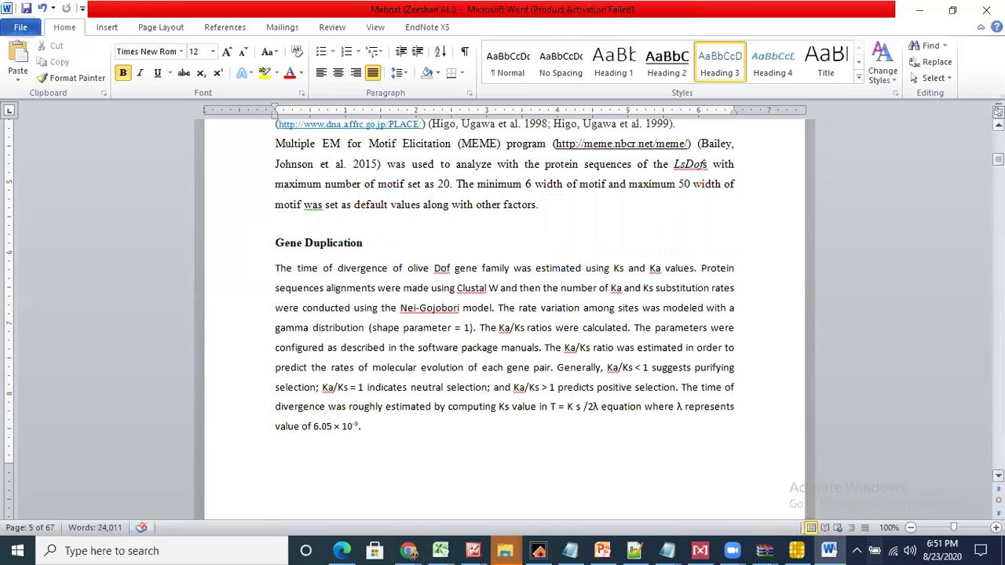
Capitalize "conserved" at the start of the motifs recognition heading using the grammar suggestion.
left_click(999, 126)
scroll(999, 126, "up", 6)
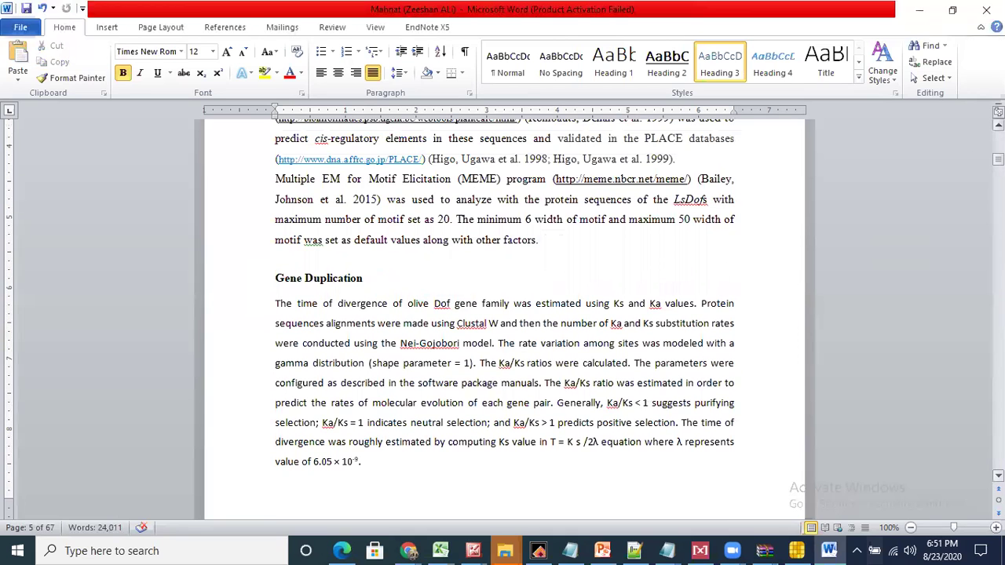
scroll(999, 125, "up", 1)
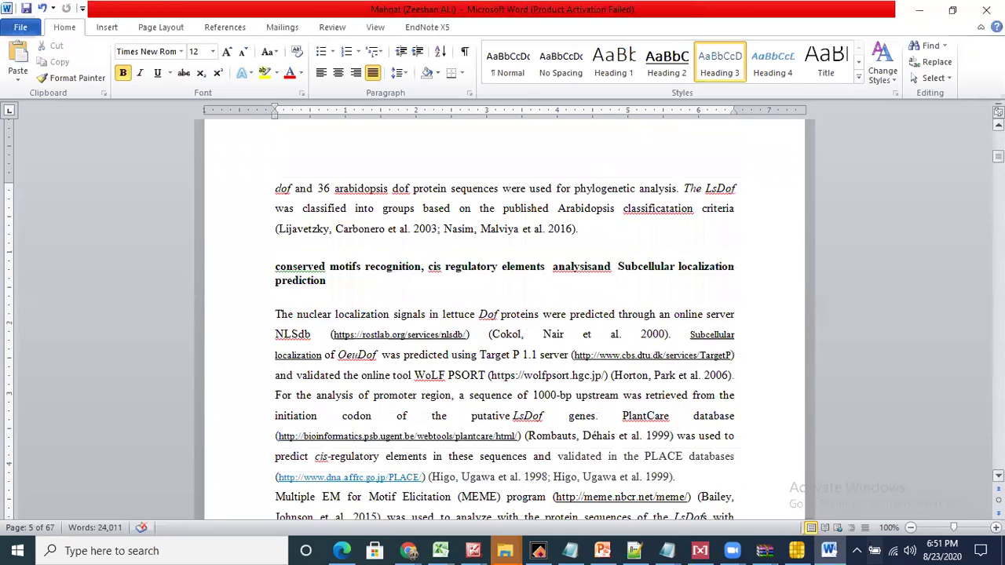
right_click(308, 271)
left_click(381, 286)
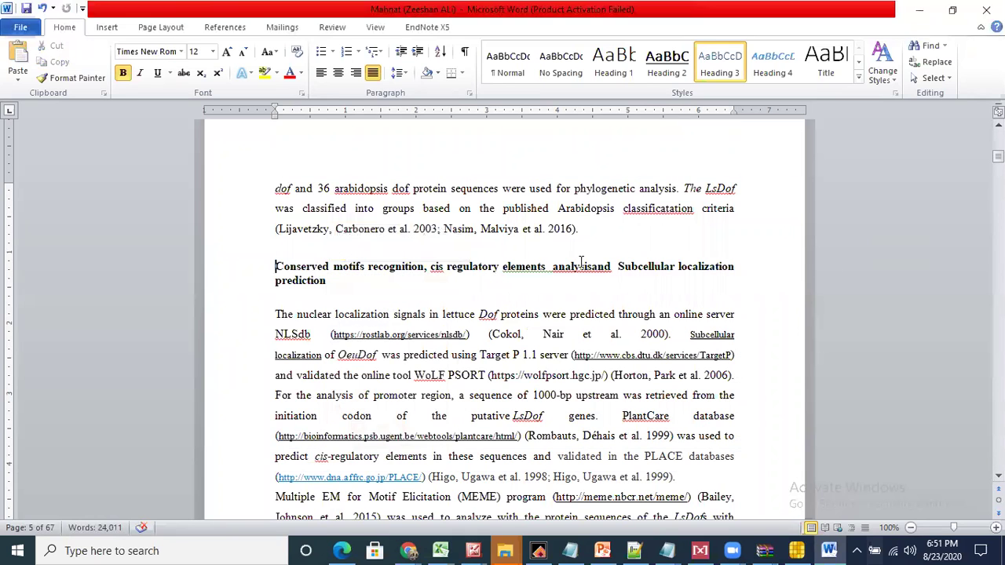
Remove the extra space after "elements" in the conserved motifs heading and split "analysisand" into "analysis and".
right_click(553, 272)
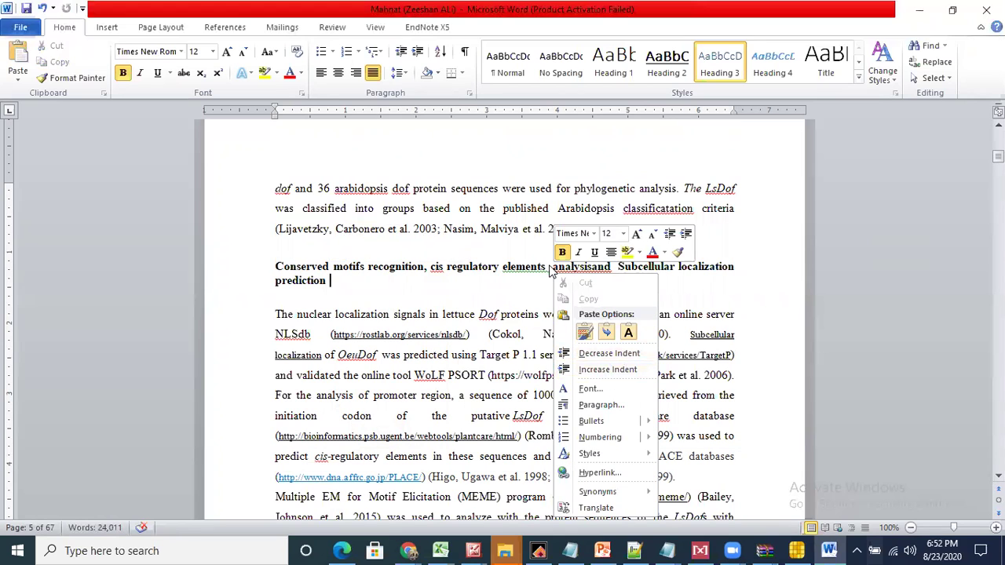
left_click(549, 268)
right_click(607, 269)
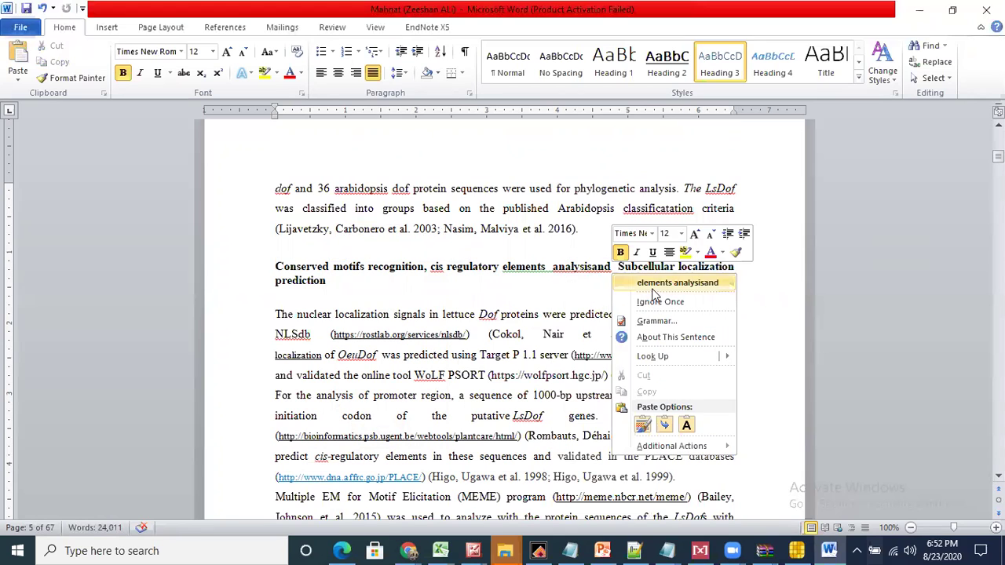
left_click(666, 284)
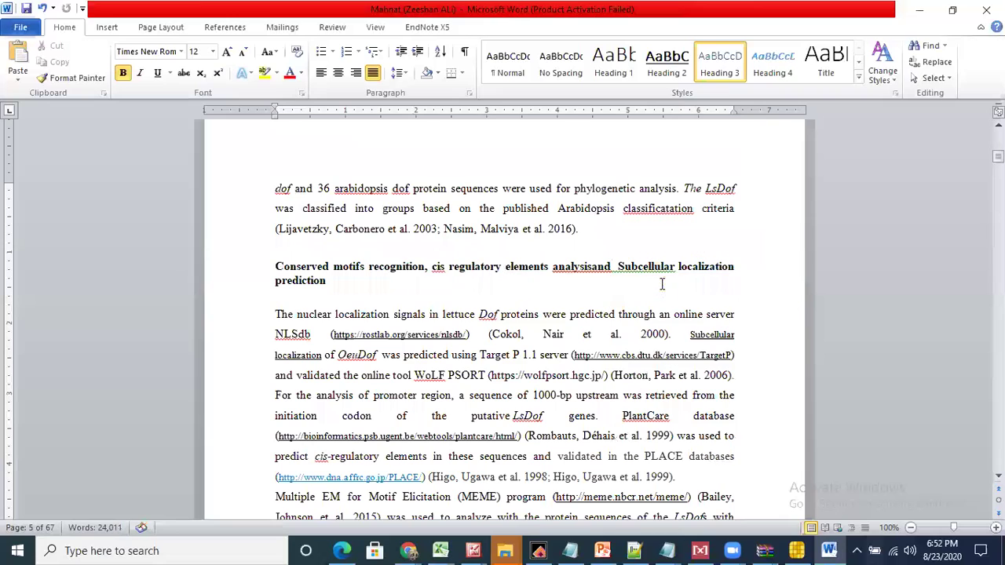
left_click(591, 266)
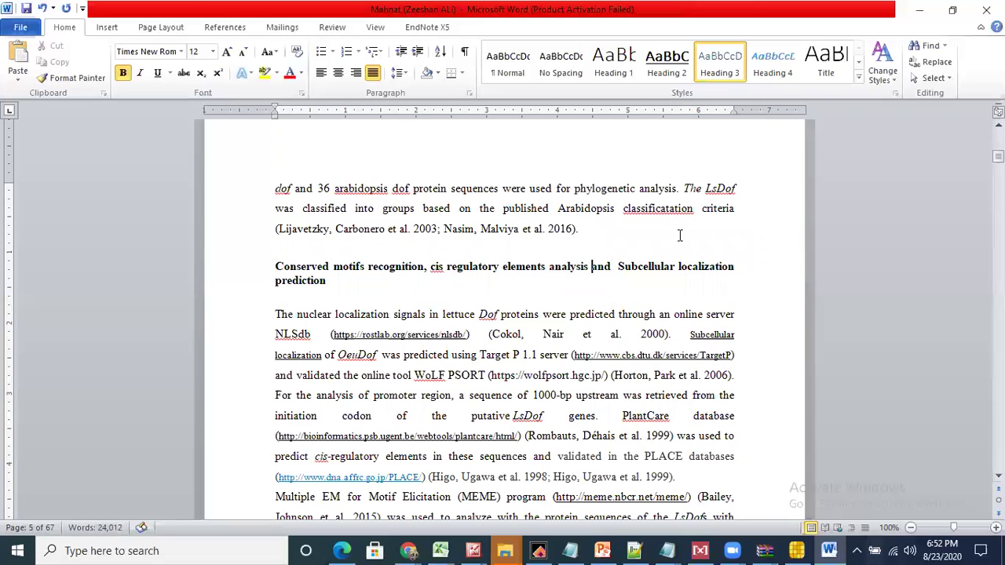
Change "Subcellular" to lowercase "subcellular" in the conserved motifs heading.
left_click(627, 266)
key("BackSpace")
type("s")
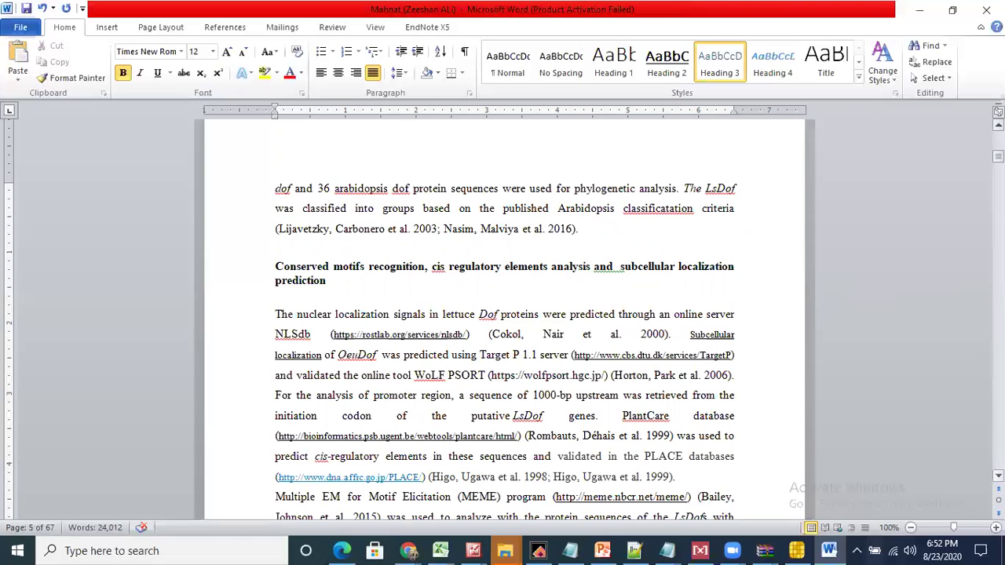
Review the Materials and methods from the database search section through the microRNA target sites section, checking the Gene Duplication paragraph.
right_click(998, 343)
left_click(941, 464)
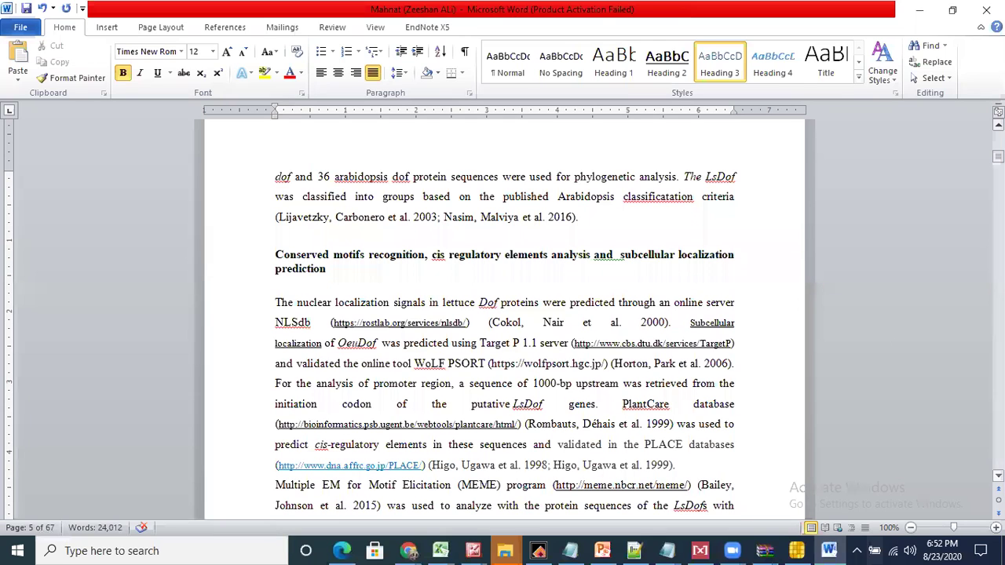
scroll(503, 314, "down", 7)
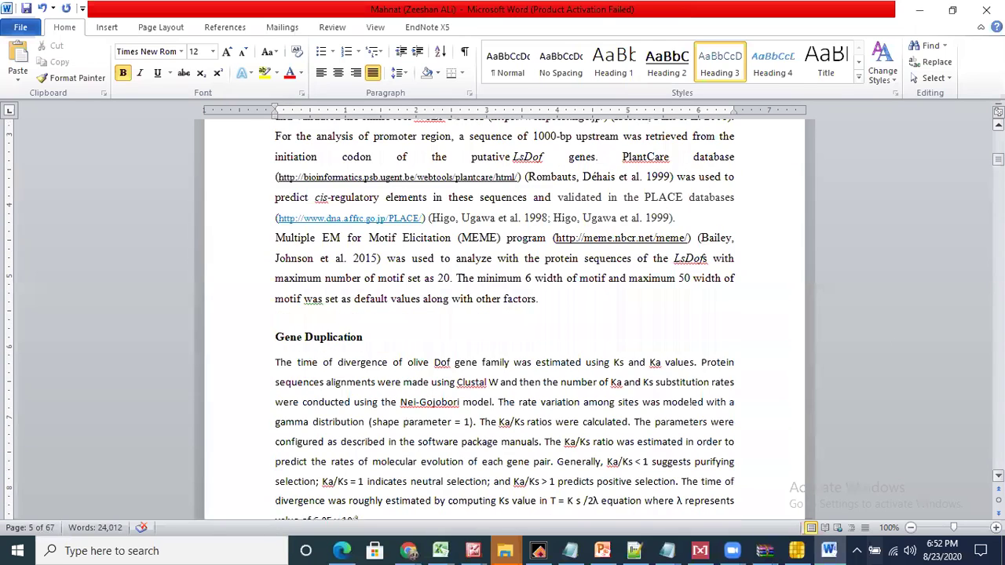
scroll(502, 314, "down", 5)
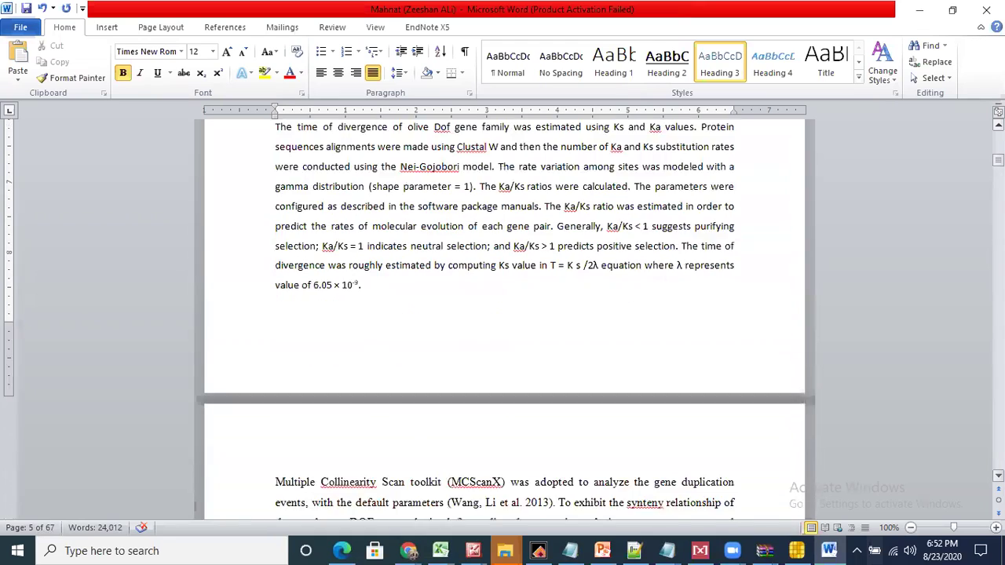
scroll(503, 315, "down", 6)
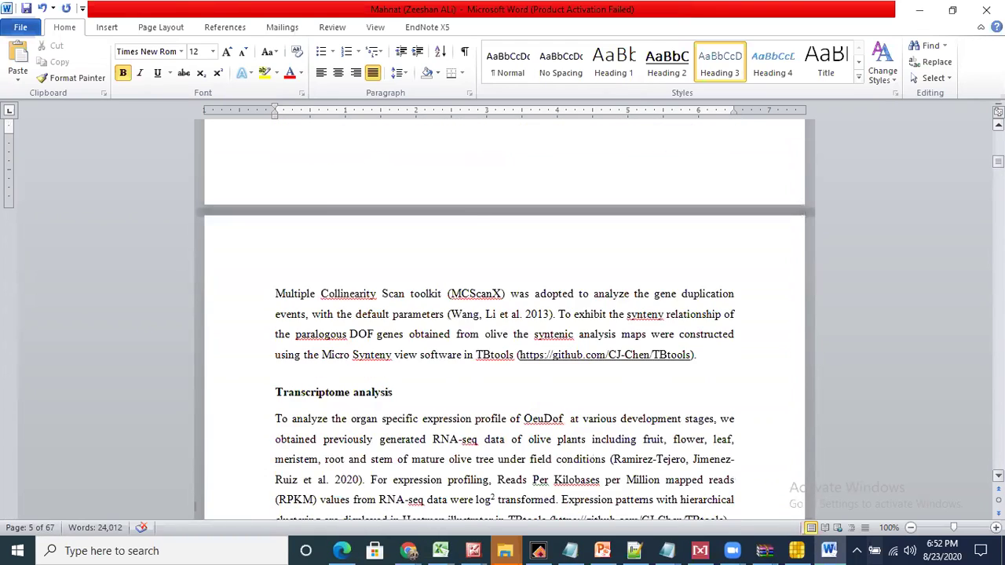
scroll(502, 314, "down", 8)
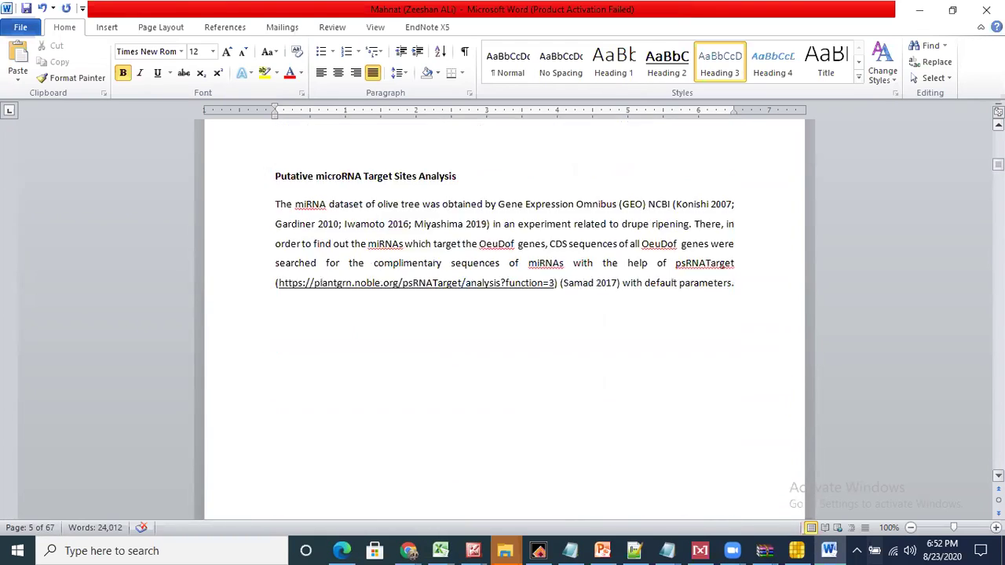
scroll(503, 314, "down", 5)
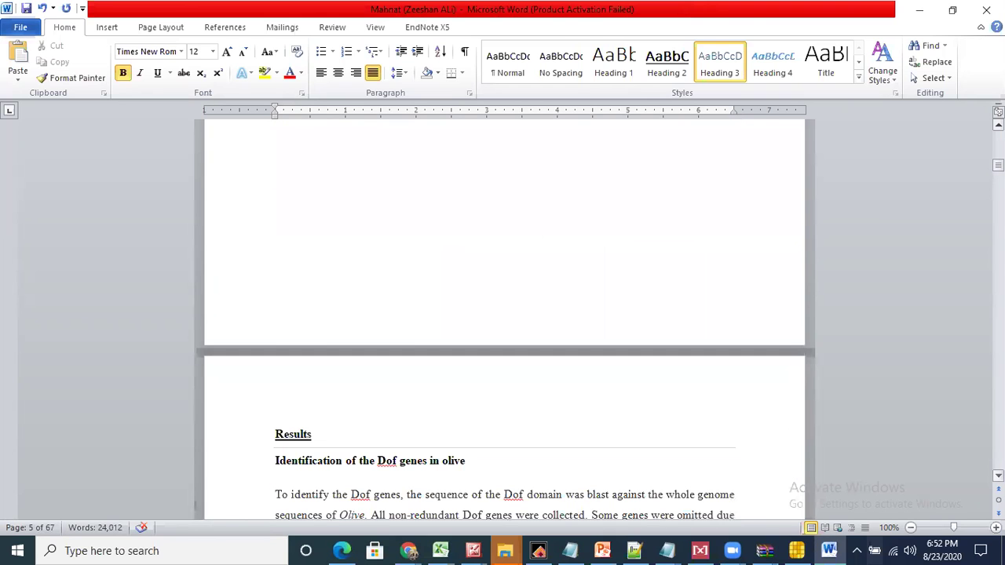
left_click_drag(998, 165, 998, 158)
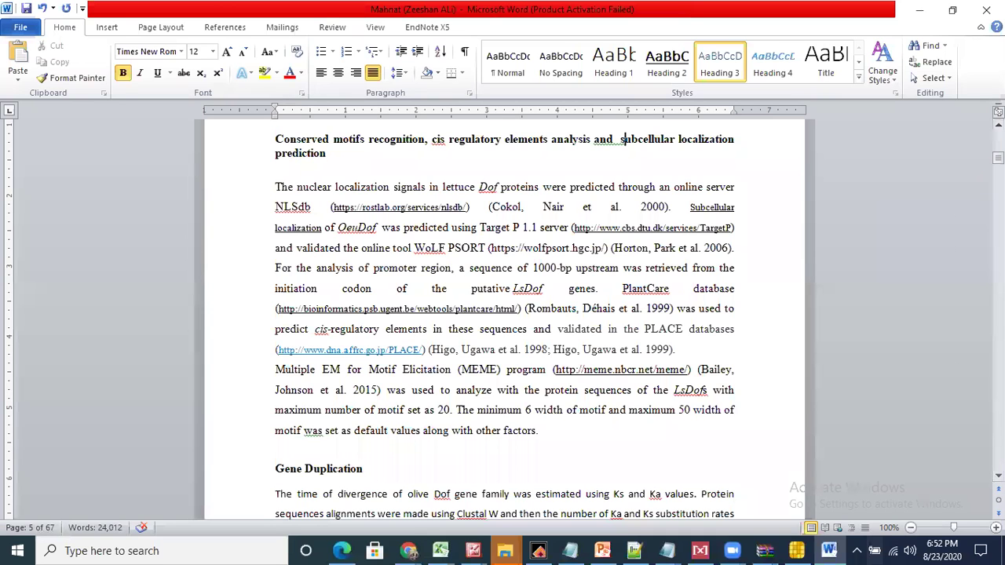
left_click(999, 476)
scroll(502, 315, "down", 4)
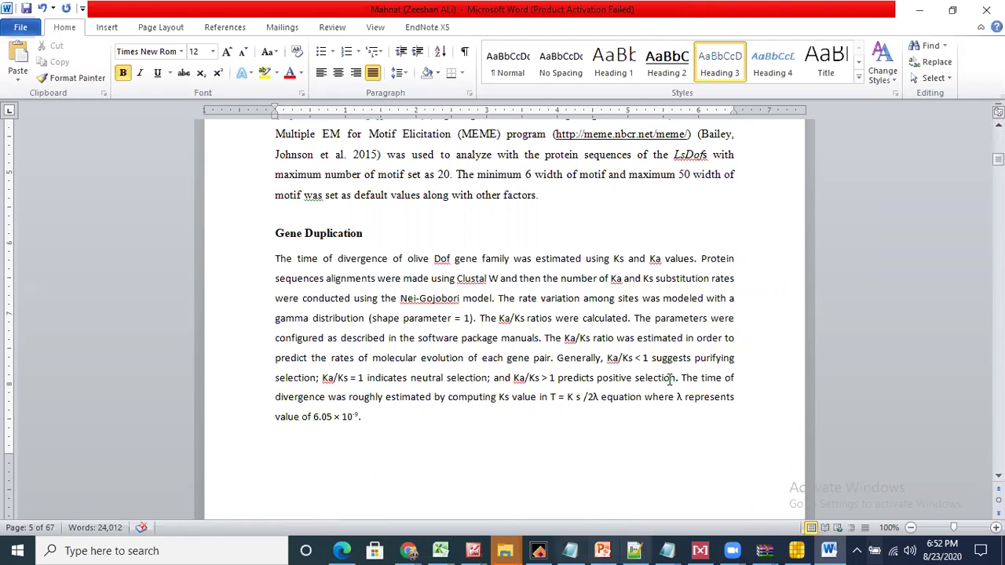
left_click(552, 323)
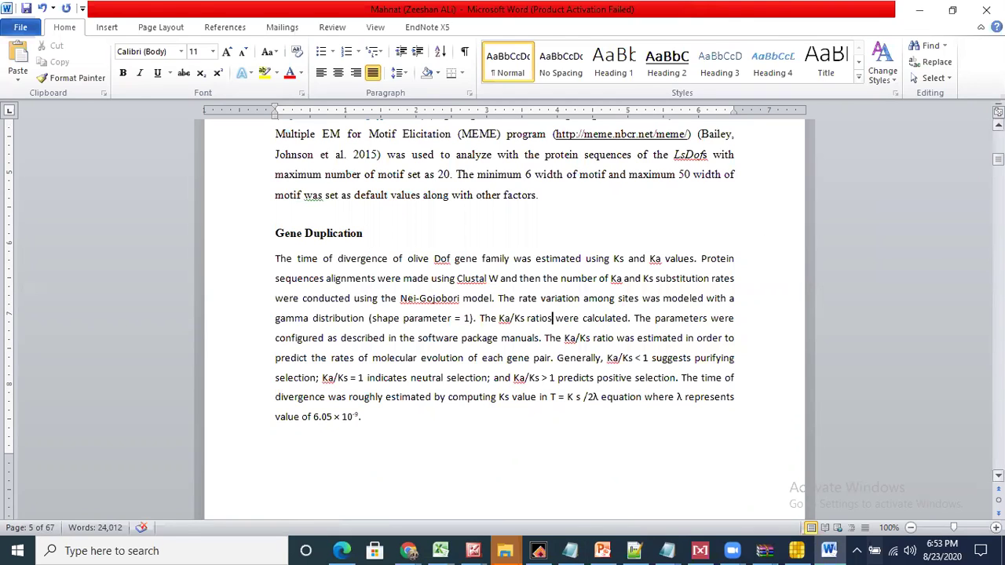
left_click_drag(999, 160, 999, 157)
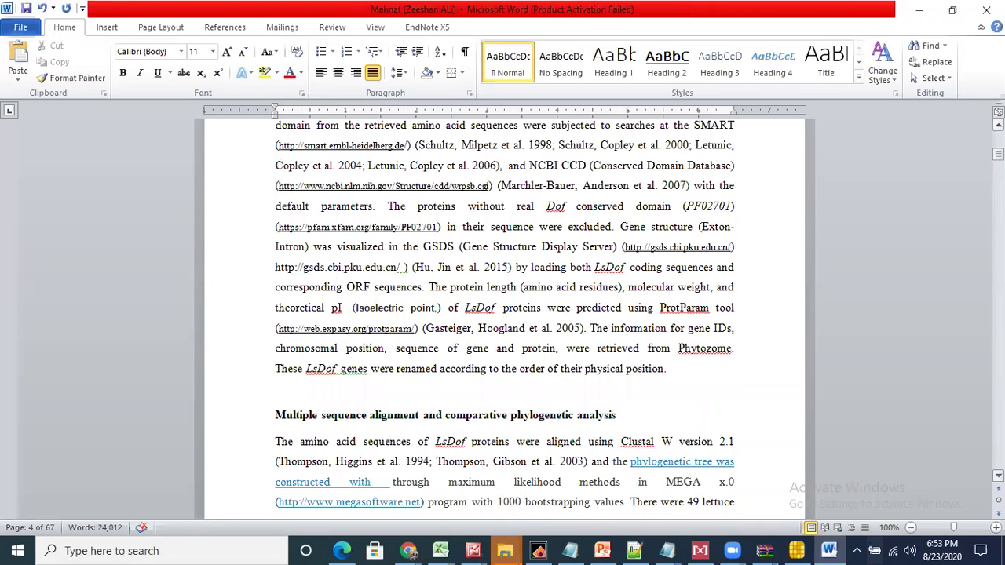
scroll(505, 319, "up", 5)
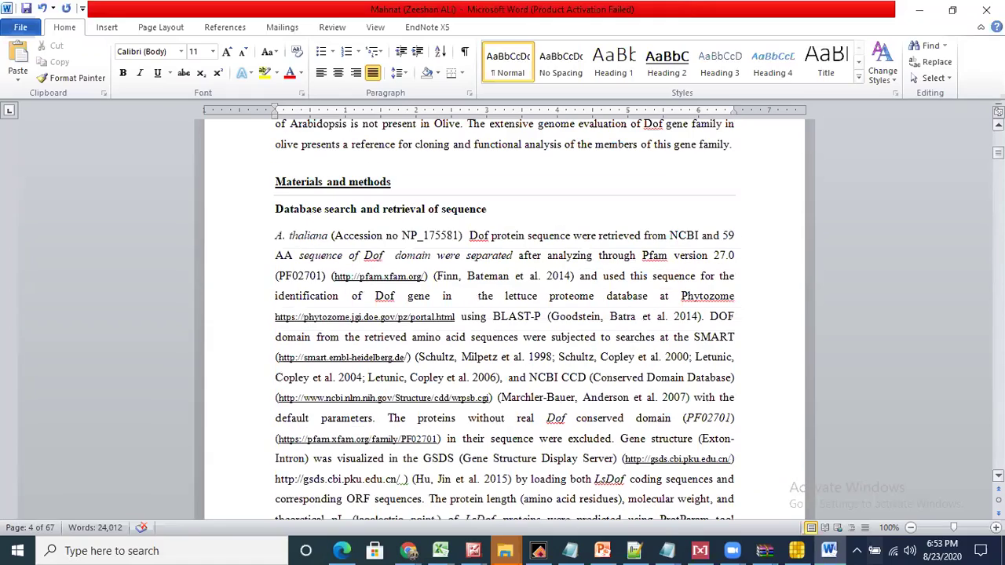
scroll(505, 319, "down", 1)
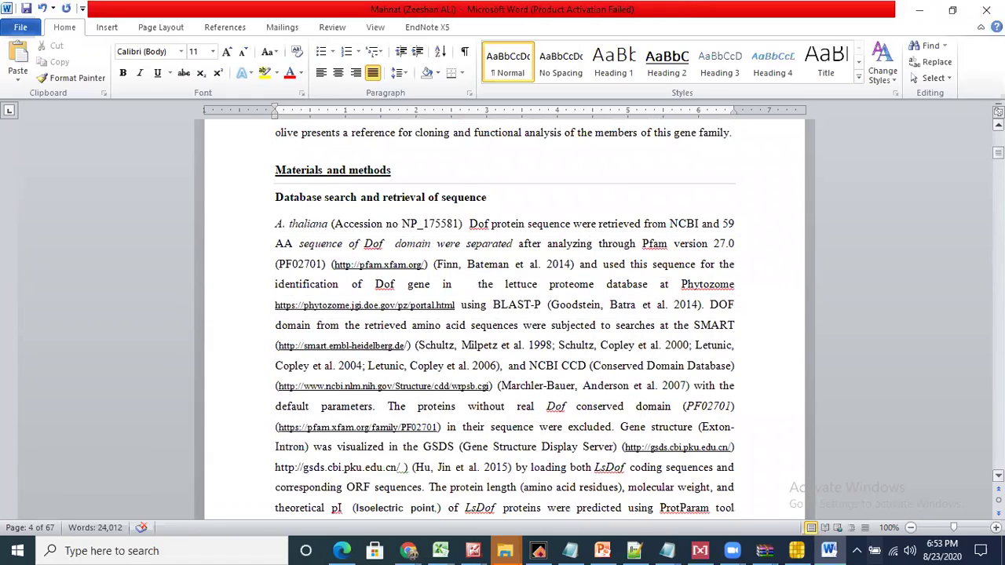
scroll(505, 318, "down", 8)
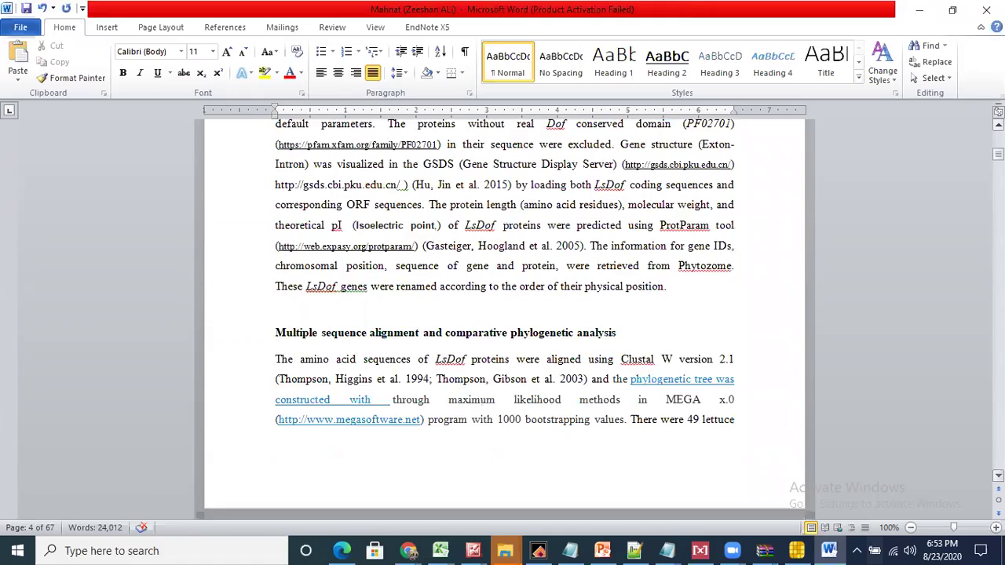
scroll(505, 319, "down", 10)
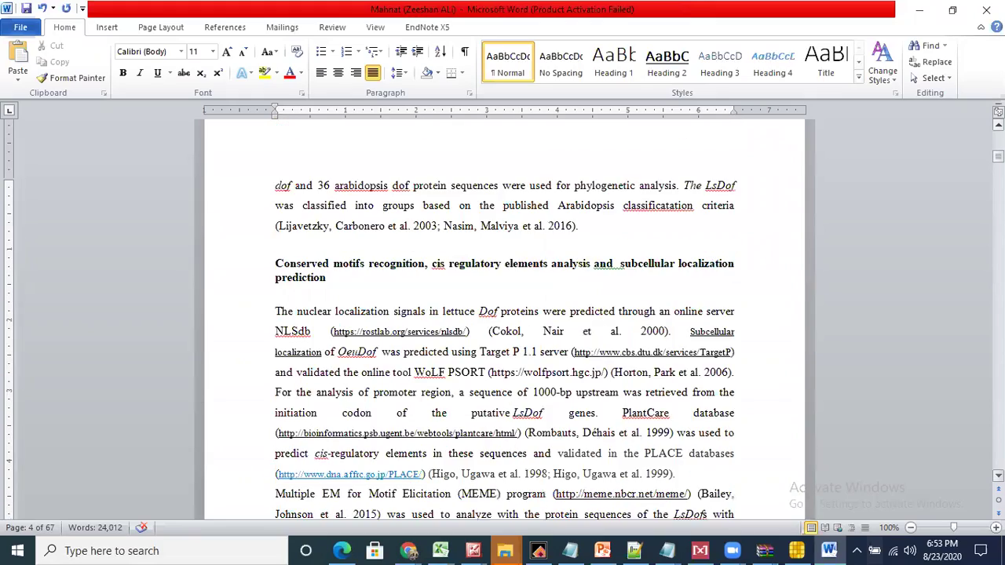
scroll(505, 319, "down", 6)
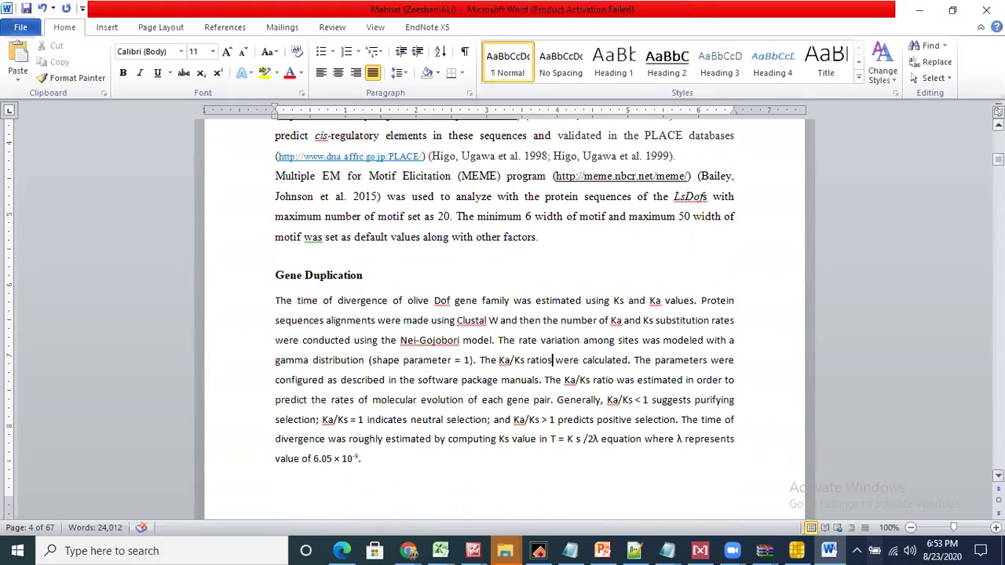
Expand the "Gene Duplication" heading to read "Chromosome location, gene Duplication".
left_click(276, 276)
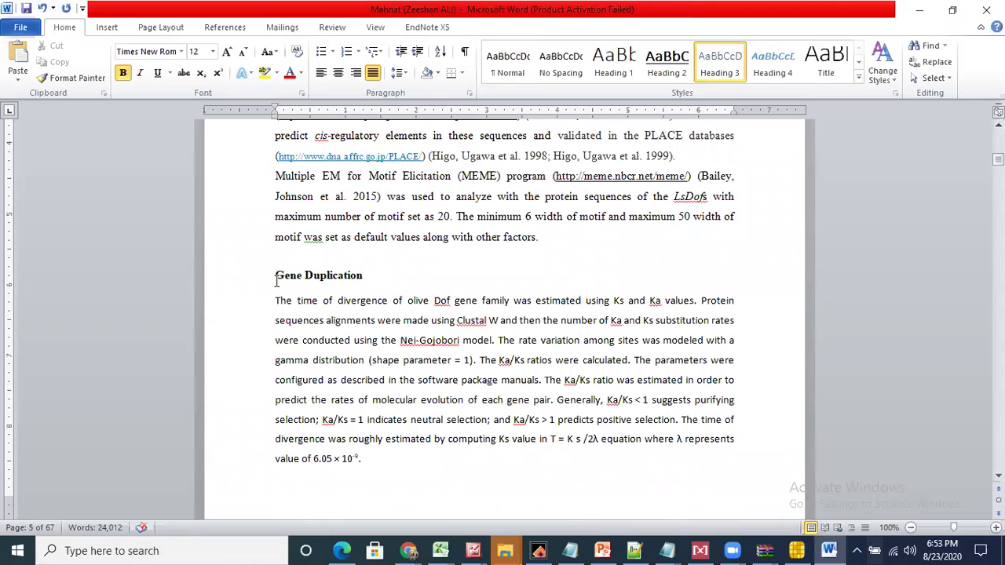
type("Chromos")
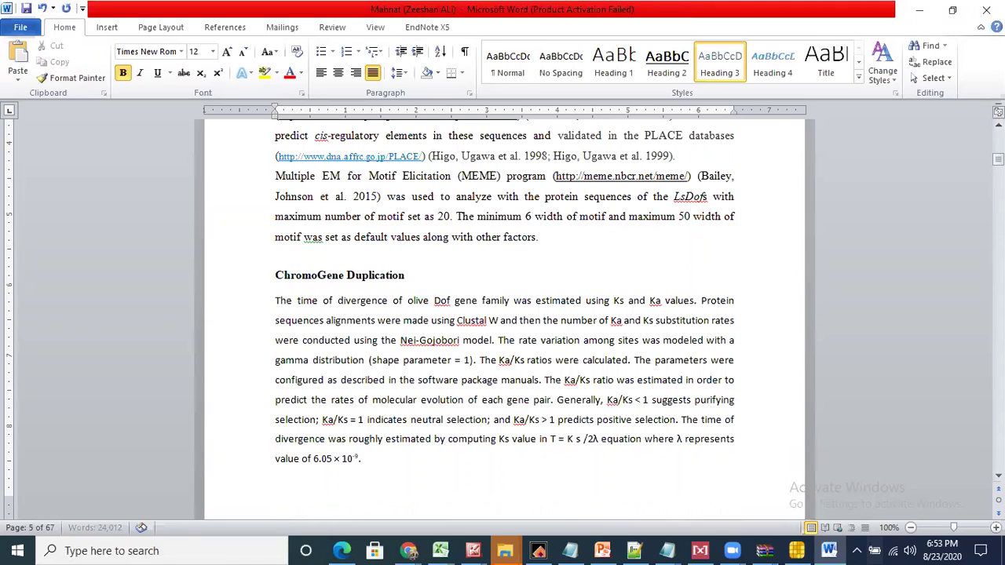
type("ome ")
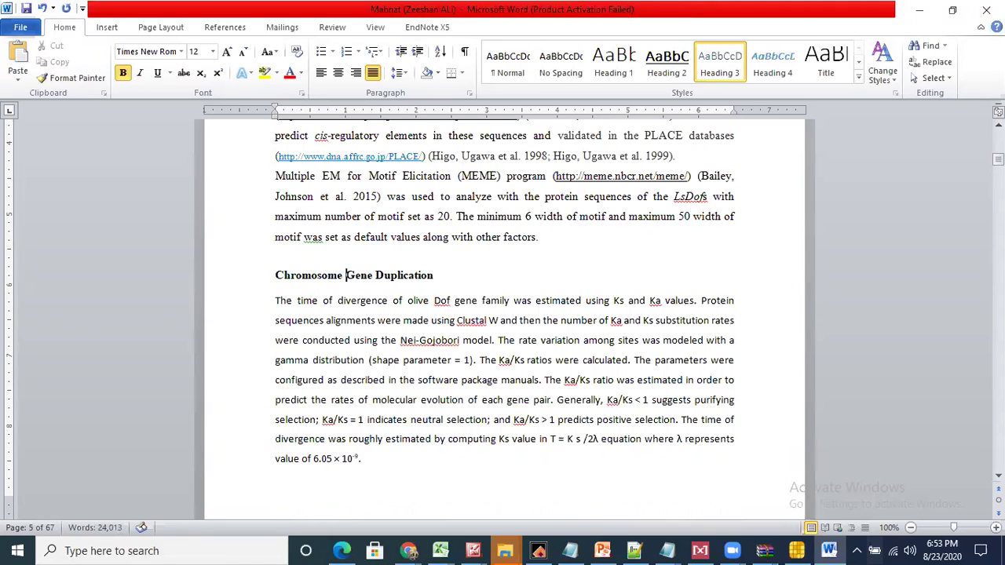
type("locat")
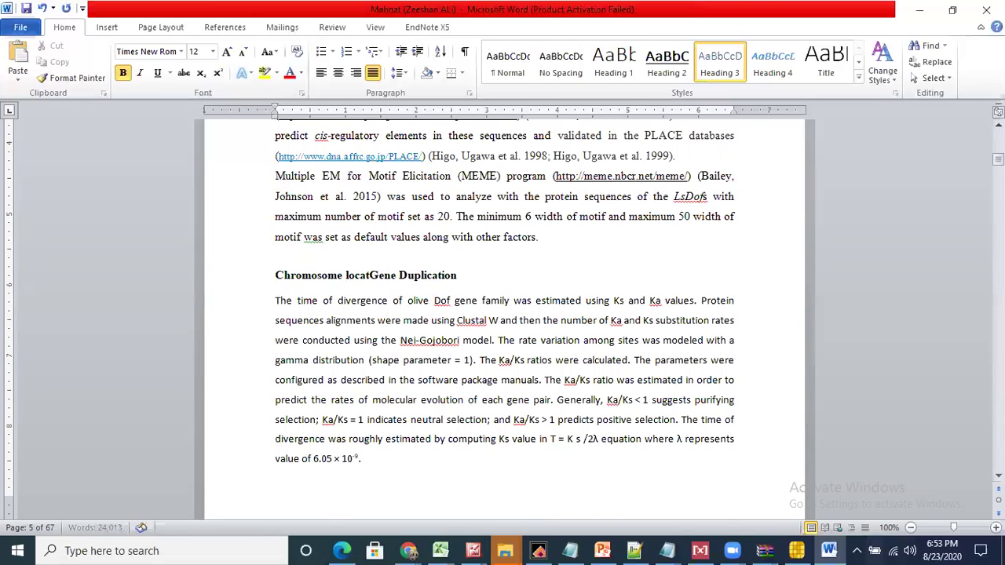
type("ion")
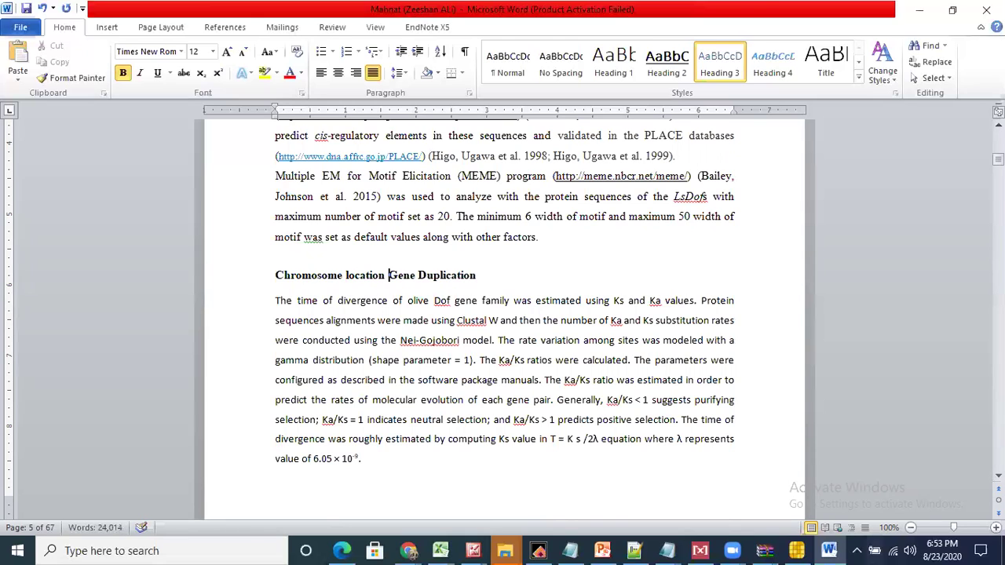
key("BackSpace")
type(",")
key("Delete")
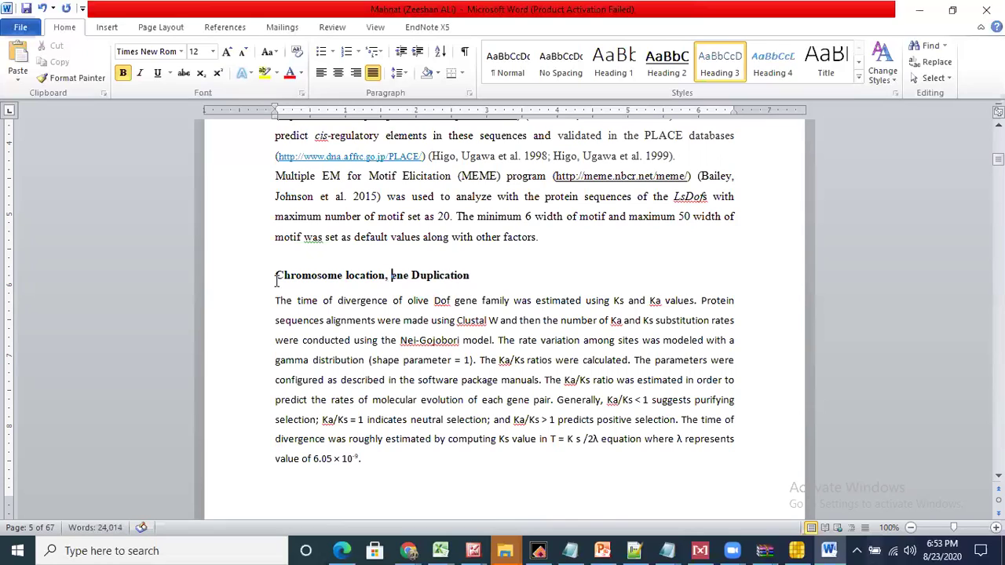
type("g")
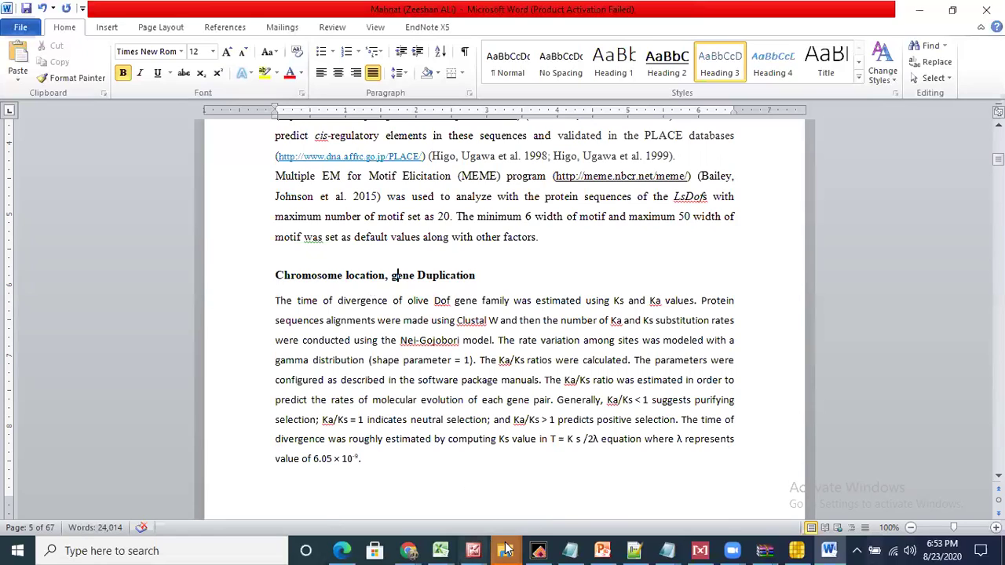
Switch to File Explorer and open the "Final final Paper" folder that sits alongside "Paper 22 August".
mouse_move(505, 550)
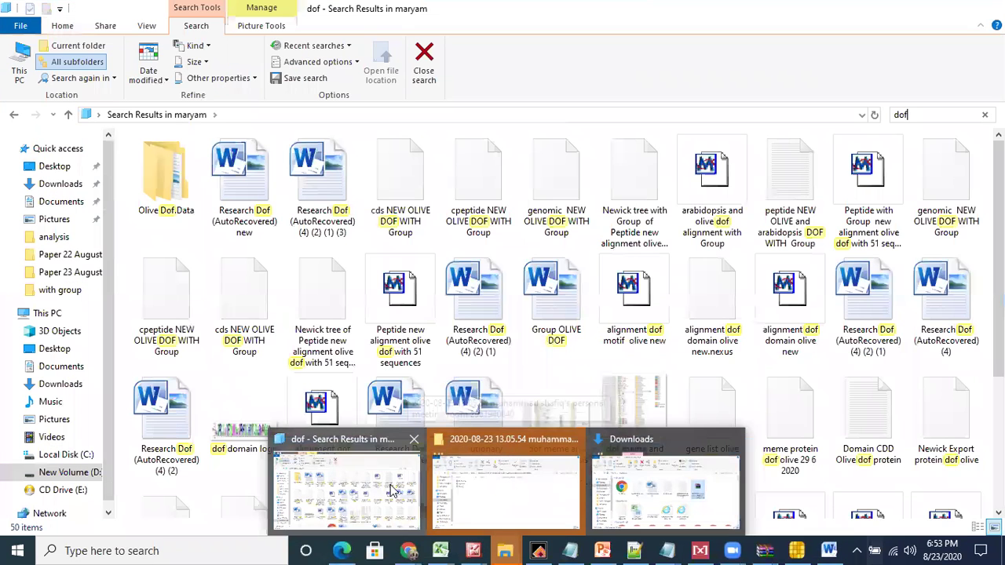
left_click(393, 490)
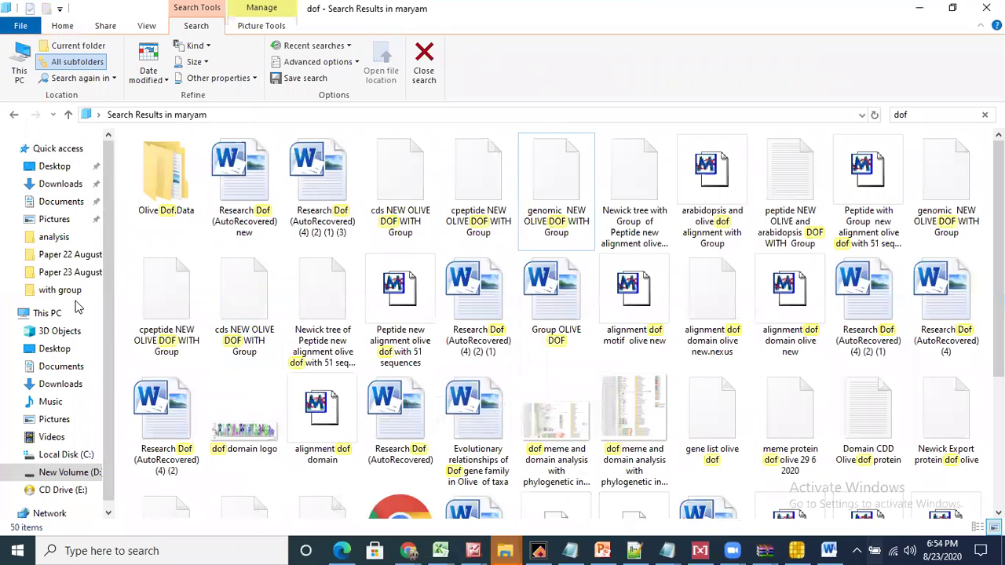
left_click(75, 259)
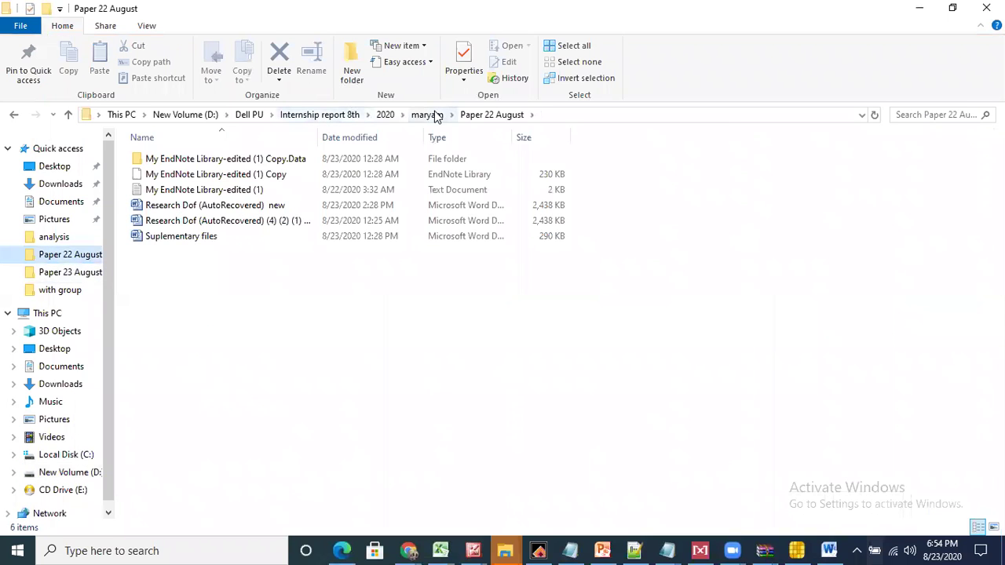
left_click(436, 115)
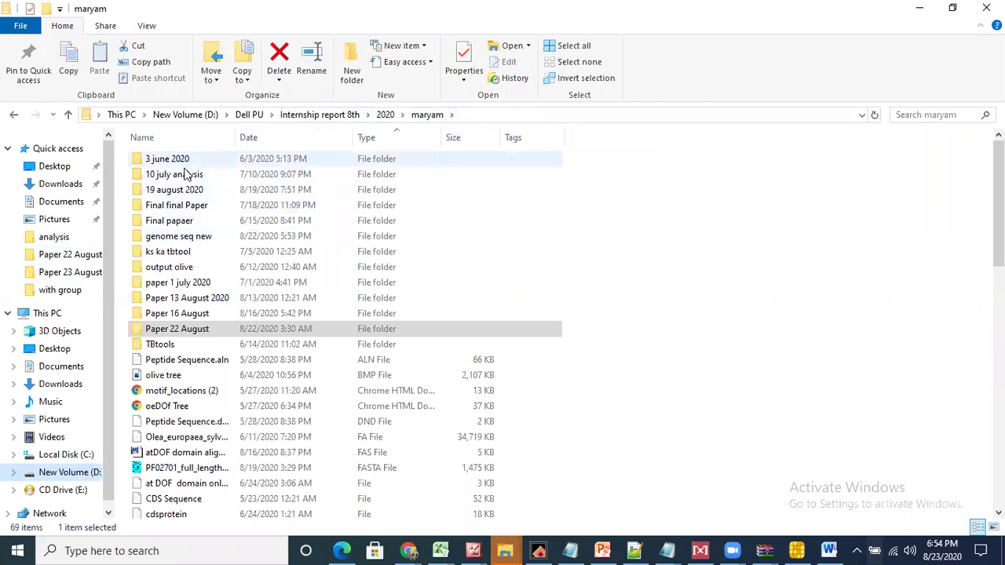
double_click(196, 211)
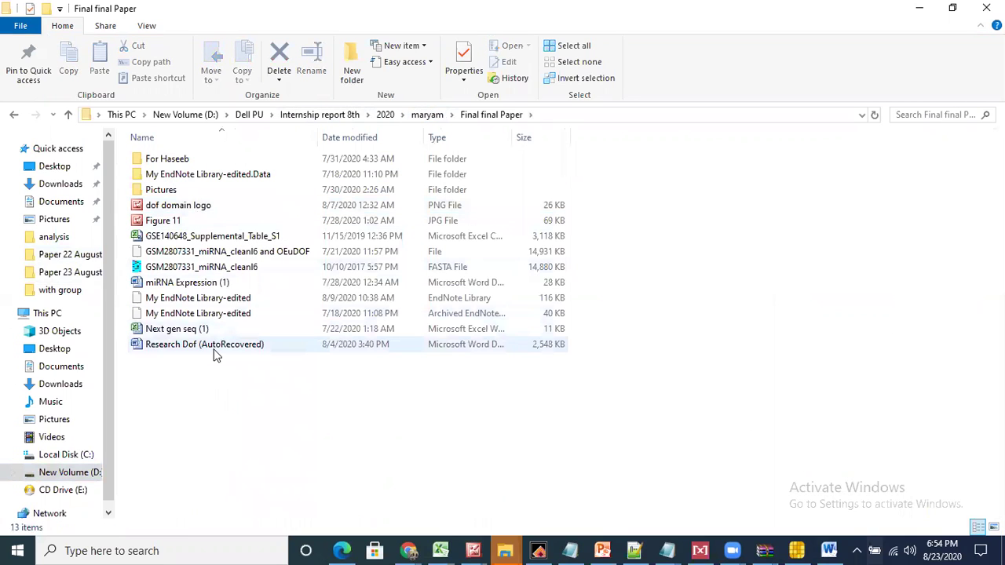
Open the "Research Dof (AutoRecovered)" document in Word and dismiss the citation/bibliography warning.
left_click(213, 351)
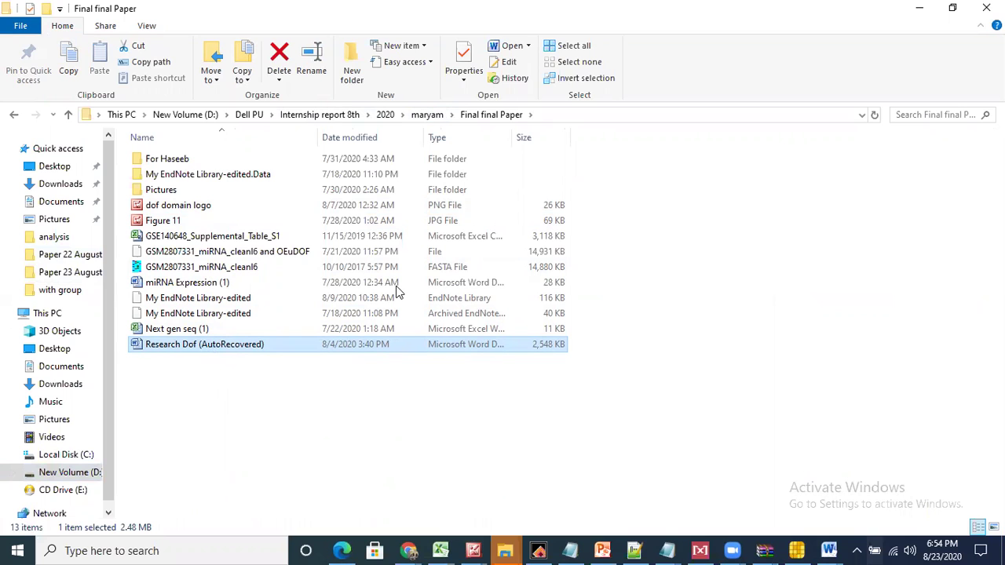
mouse_move(829, 550)
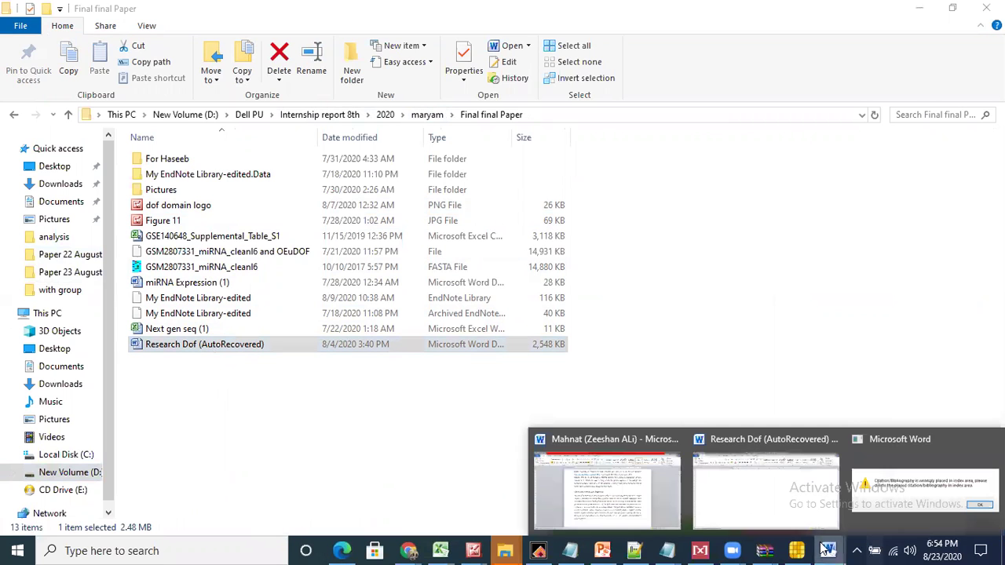
left_click(909, 497)
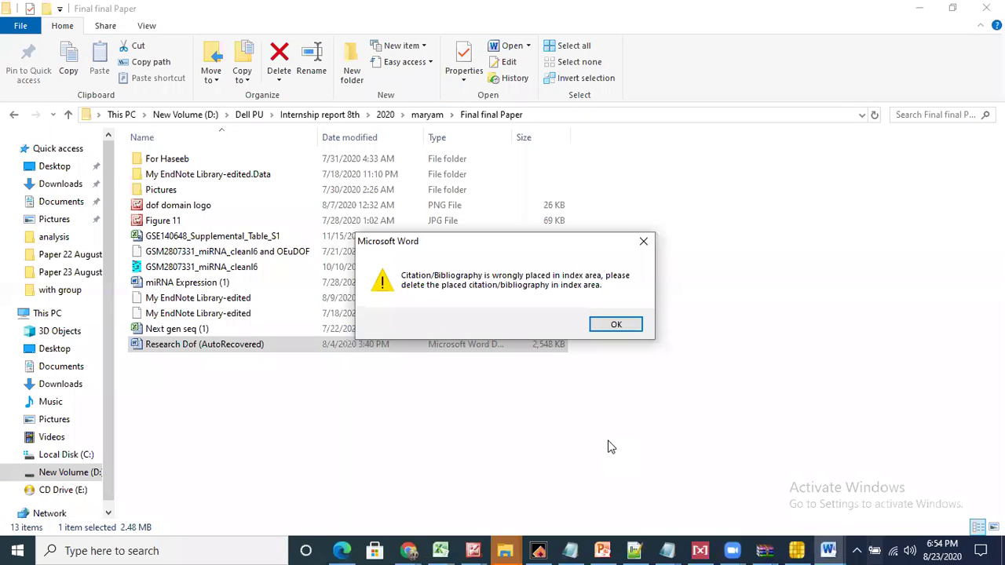
left_click(607, 323)
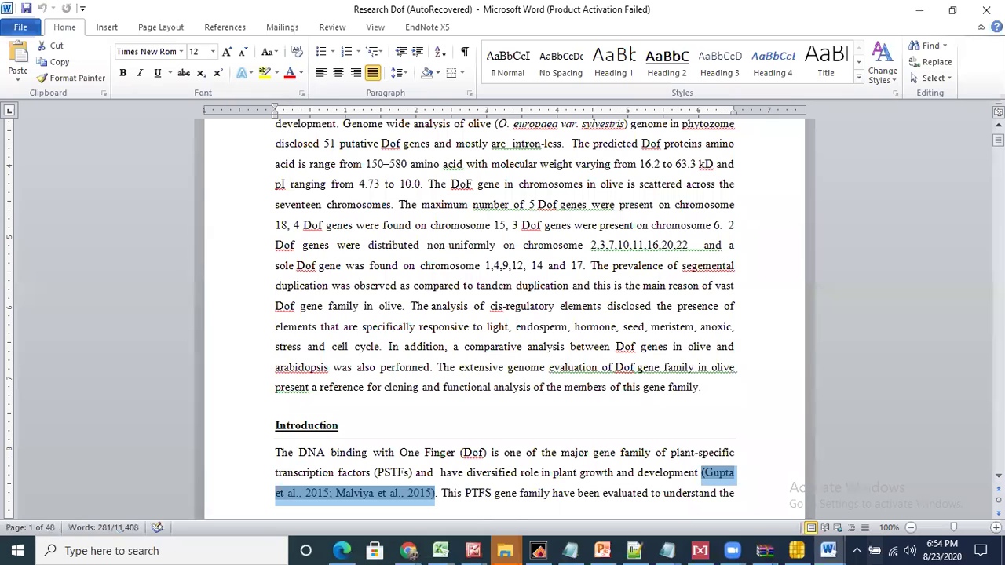
Copy the olive paper's text from the exon–intron organization heading through the end of the Ks and Ka values section, and minimize the document.
left_click_drag(999, 140, 999, 166)
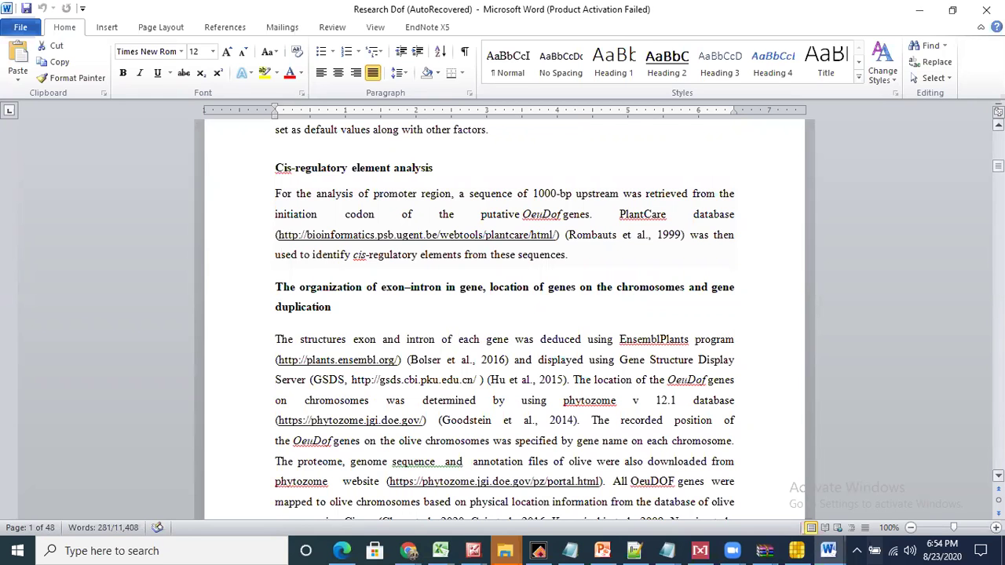
scroll(504, 314, "down", 5)
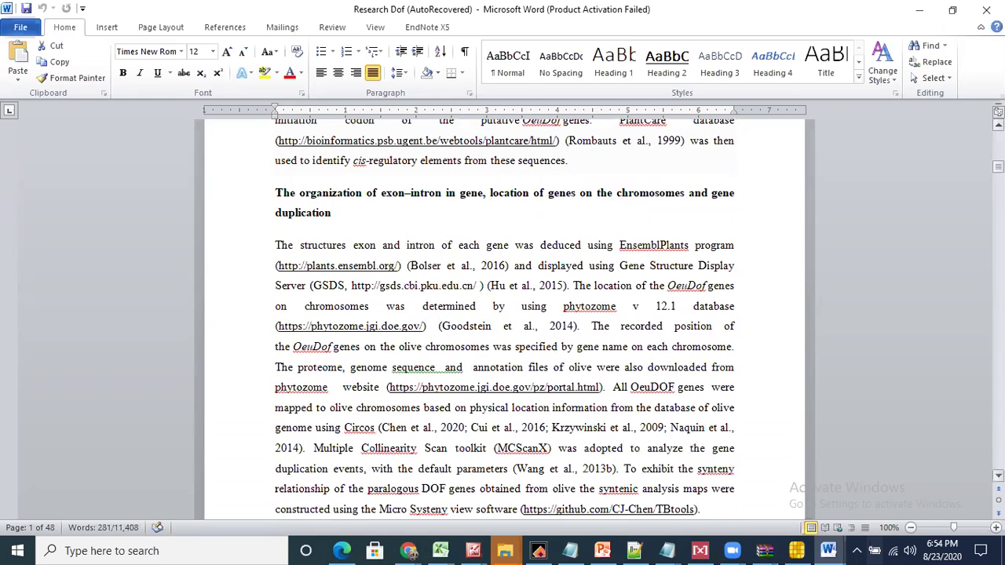
scroll(504, 314, "down", 1)
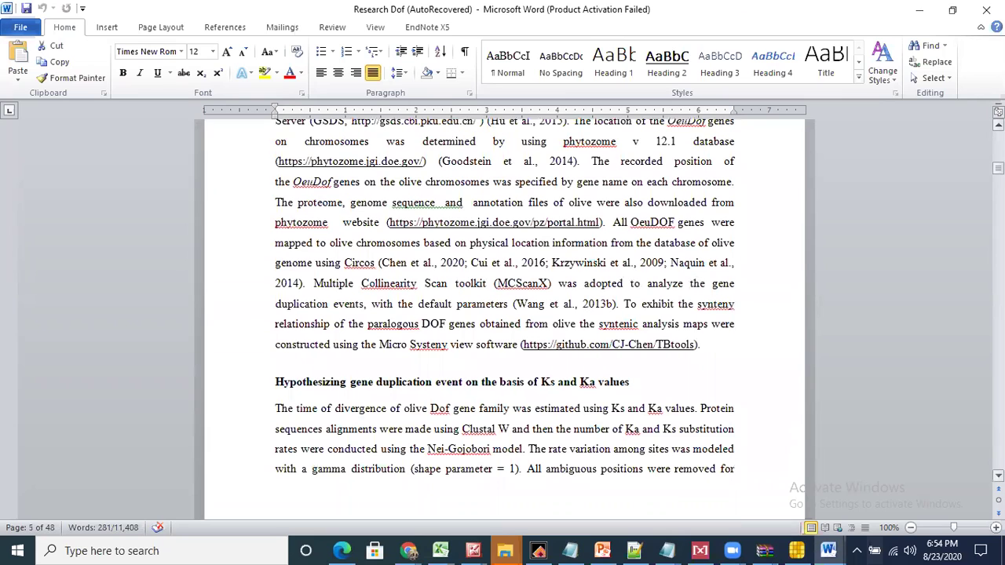
scroll(504, 314, "down", 7)
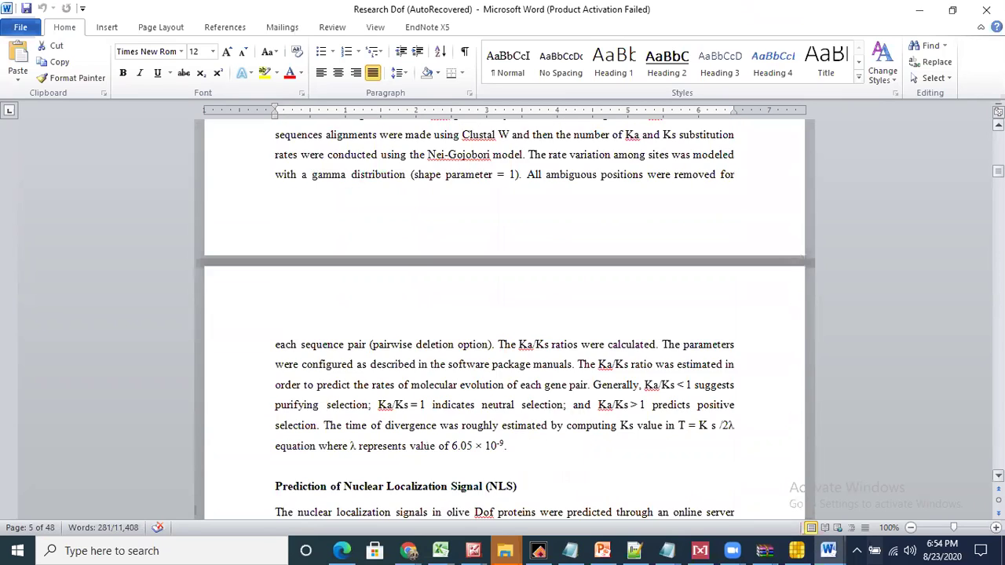
scroll(505, 314, "down", 4)
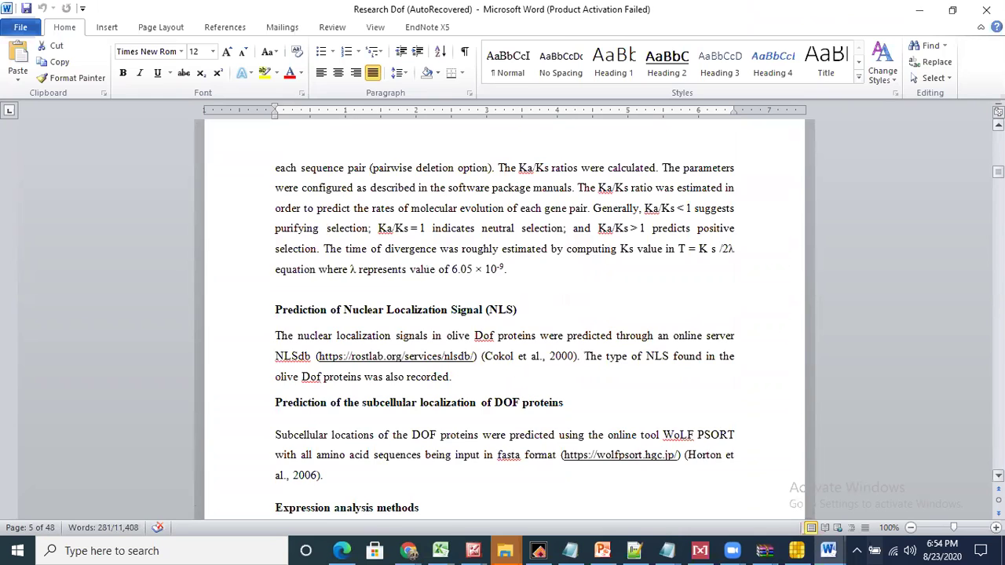
scroll(504, 314, "down", 1)
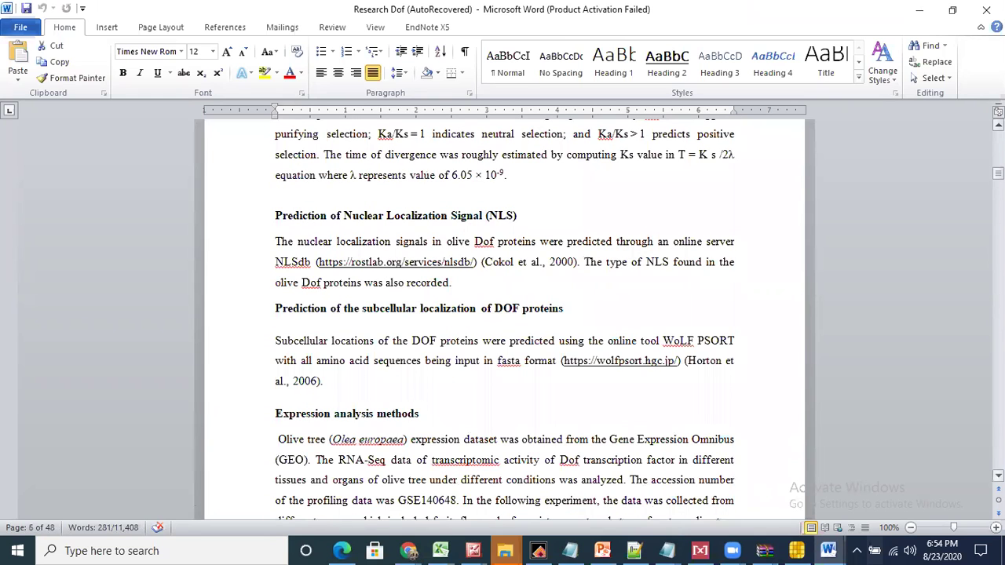
left_click_drag(508, 175, 269, 358)
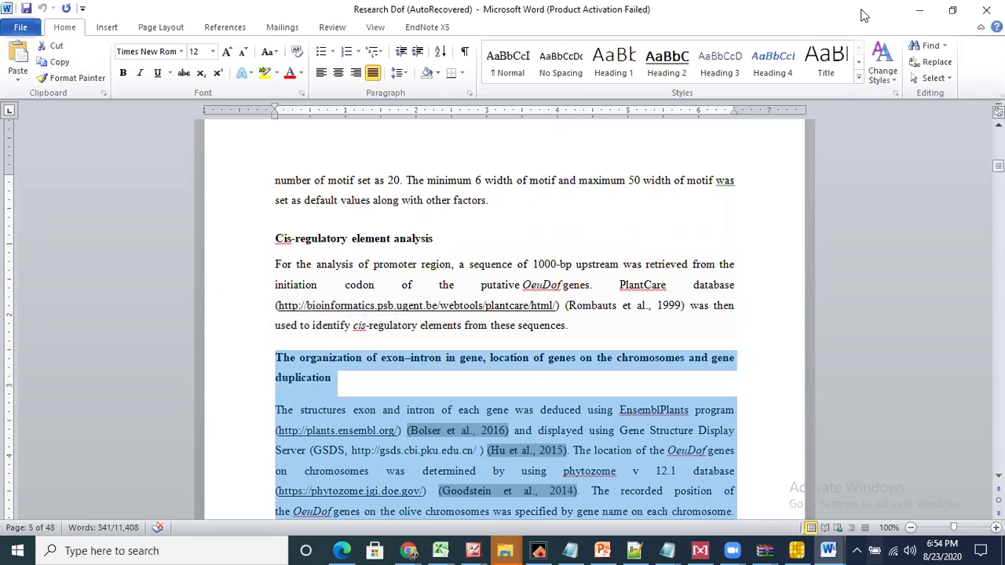
left_click(920, 10)
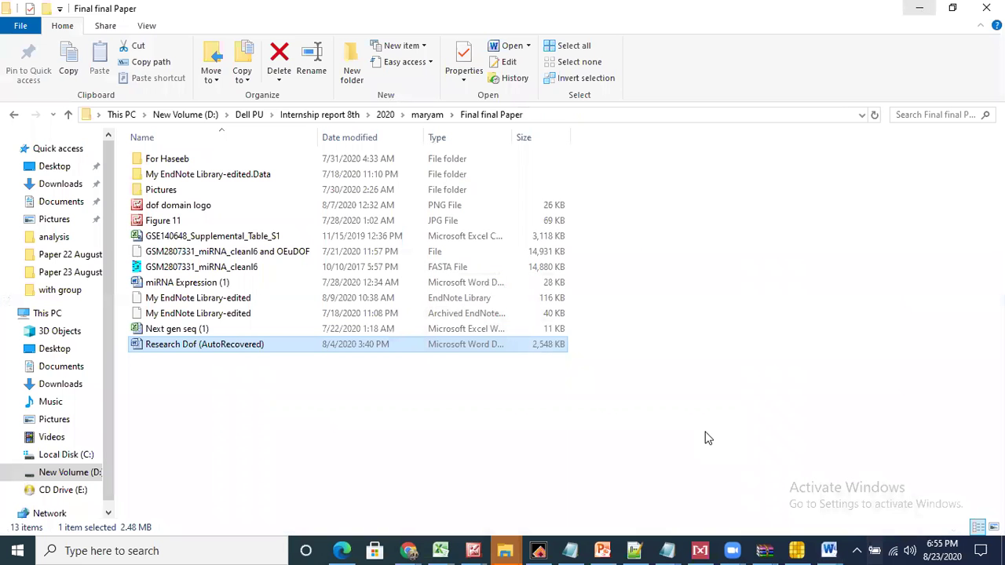
In the lettuce manuscript, insert blank lines above the "Chromosome location, gene Duplication" heading and paste the copied olive sections there.
mouse_move(831, 550)
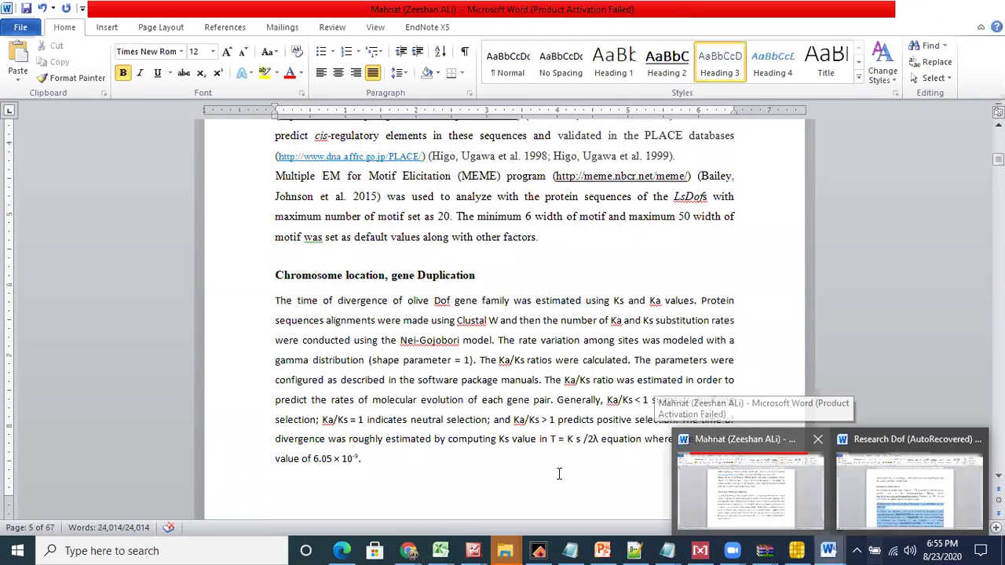
left_click(754, 500)
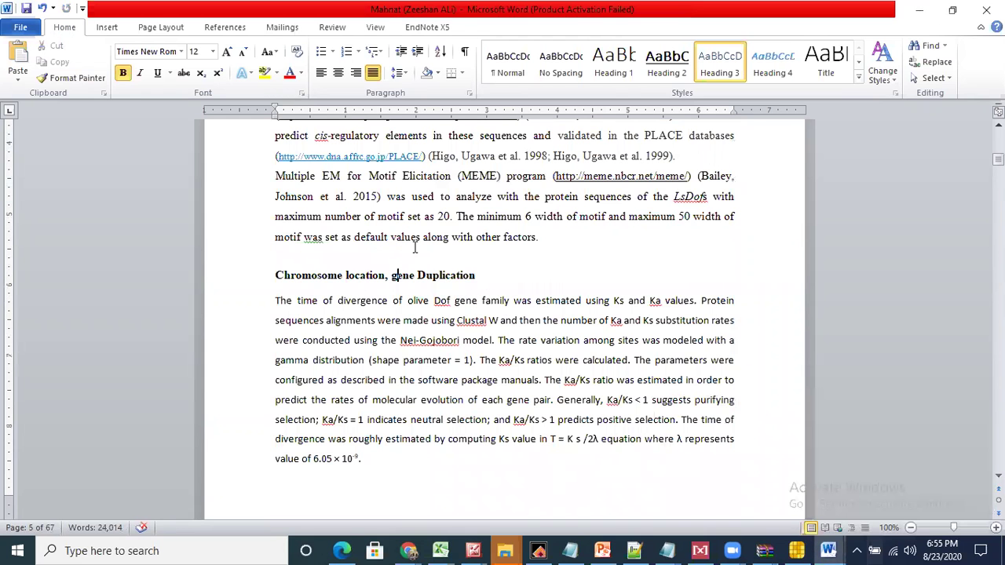
left_click(274, 275)
key("Return")
key("Return")
key("Return")
key("Up")
key("Up")
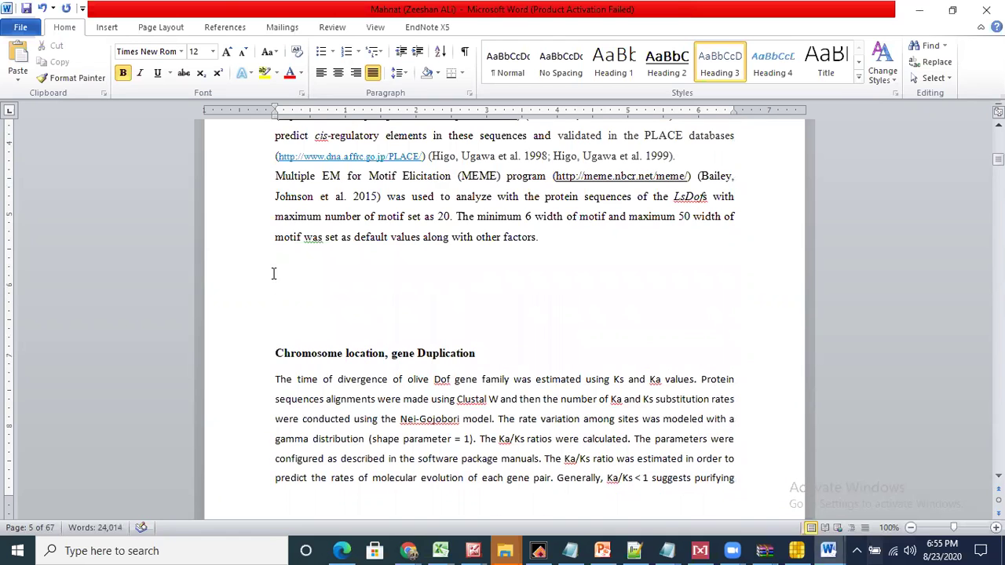
key("ctrl+v")
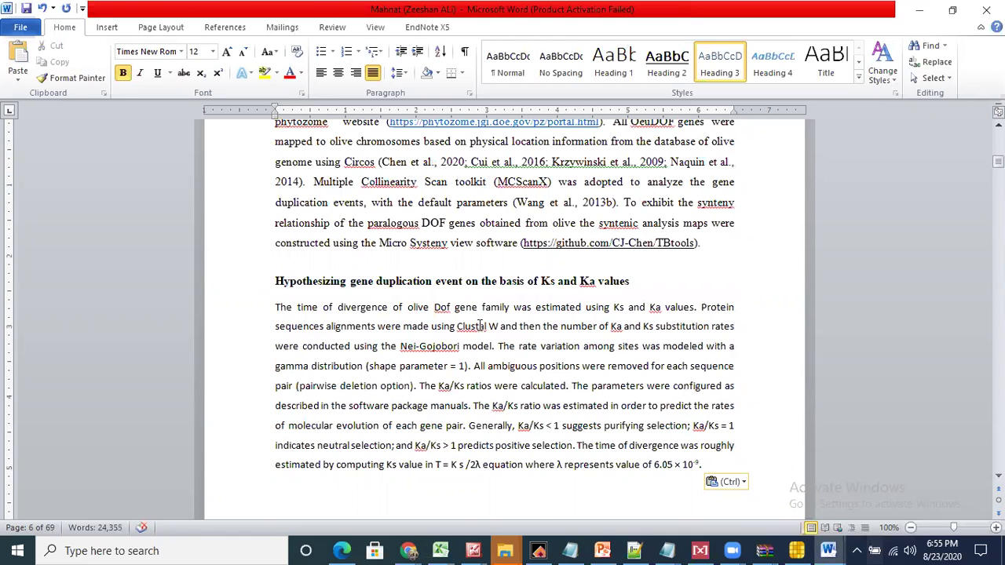
scroll(503, 315, "up", 6)
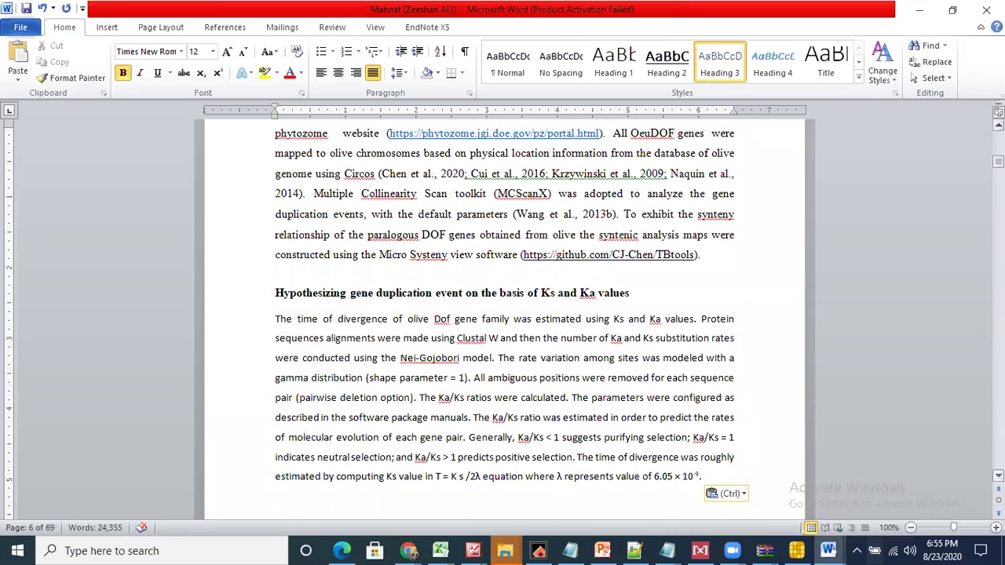
scroll(502, 314, "up", 4)
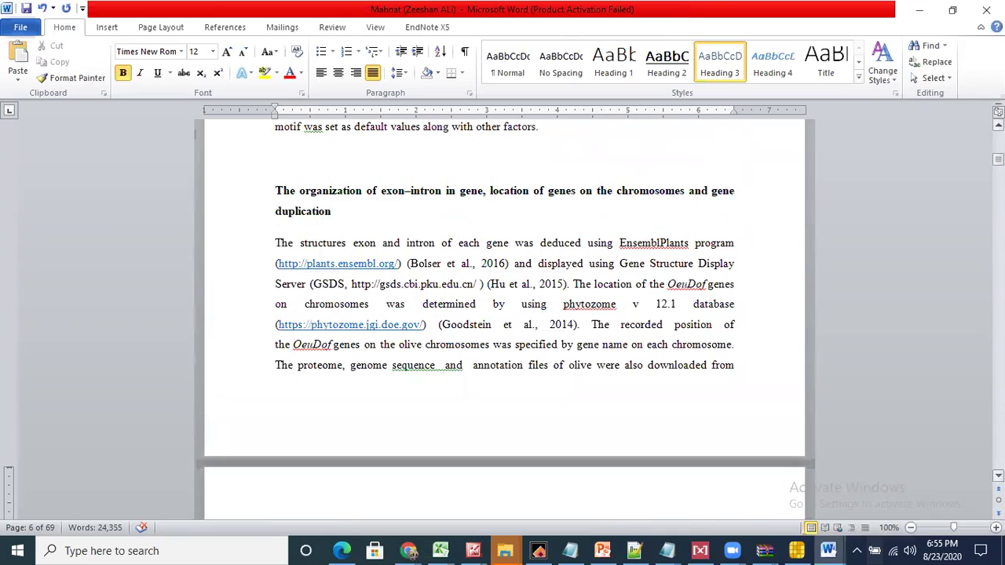
scroll(502, 315, "up", 1)
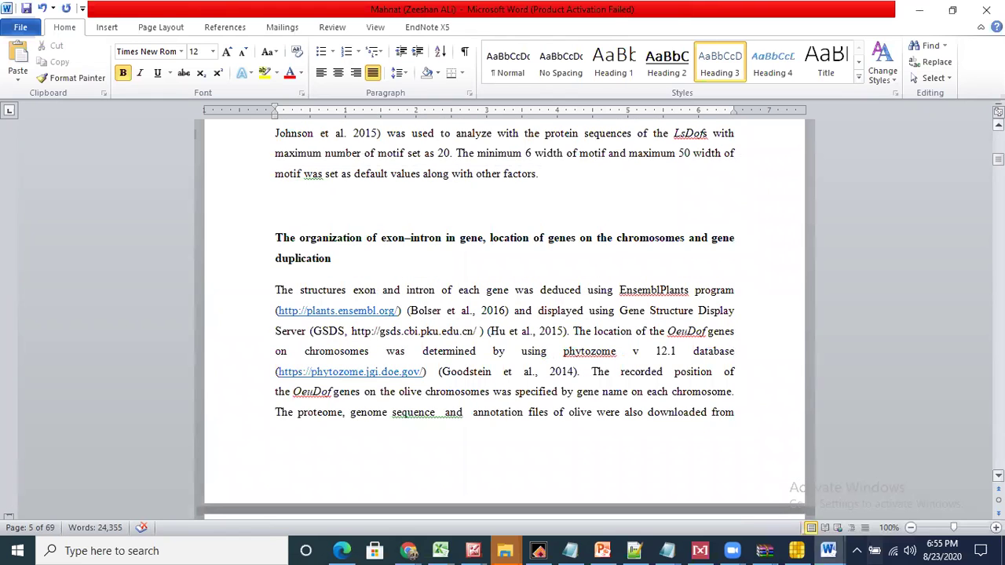
Shorten the exon–intron section heading to "Location of genes on the chromosomes and gene duplication".
scroll(503, 314, "up", 7)
scroll(502, 314, "up", 1)
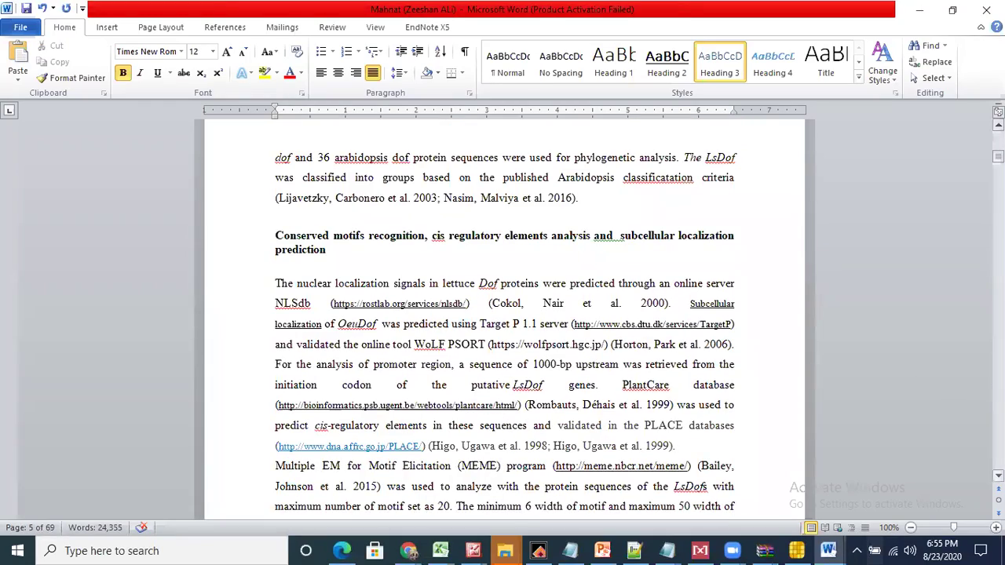
scroll(503, 314, "down", 5)
scroll(503, 314, "down", 2)
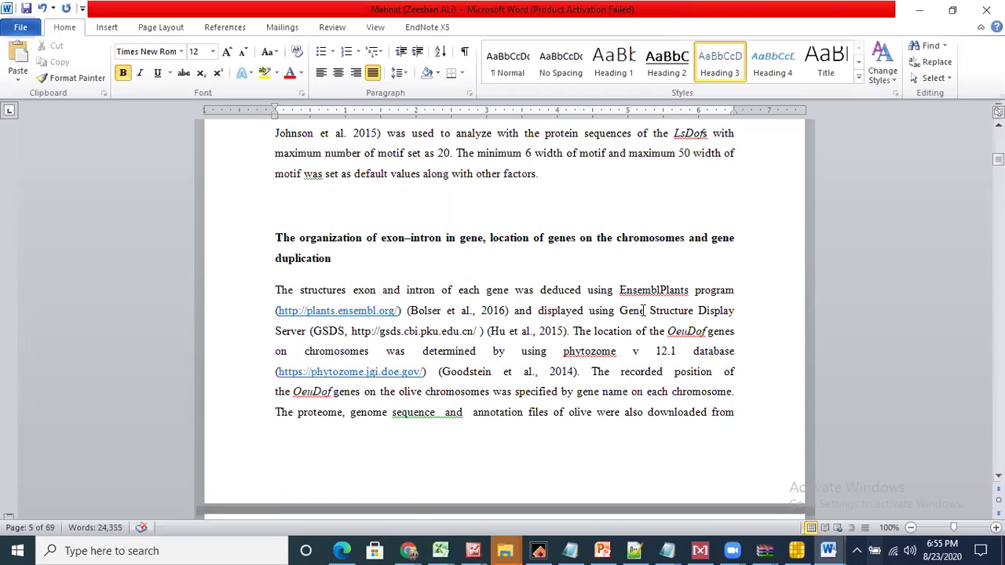
left_click(489, 239)
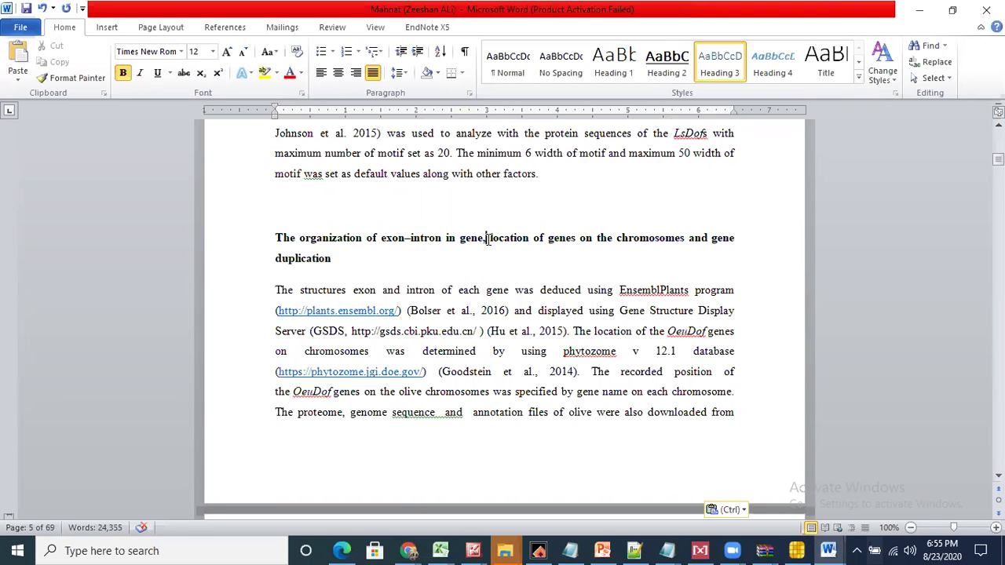
left_click_drag(488, 240, 271, 238)
key("Delete")
key("Delete")
type("L")
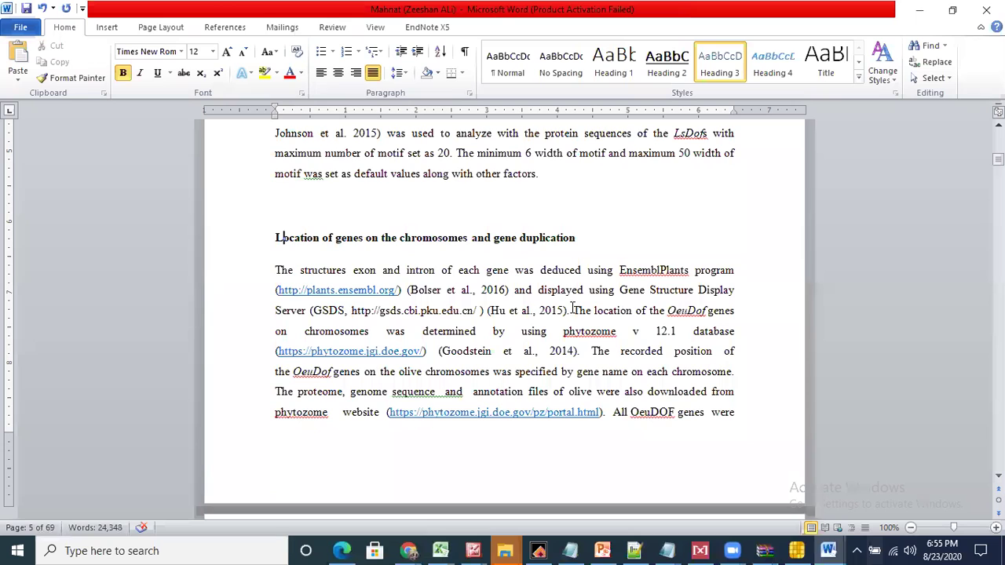
Delete the paragraph's opening sentence about exon and intron structures, EnsemblPlants and the Gene Structure Display Server.
left_click_drag(568, 310, 538, 290)
left_click_drag(341, 280, 246, 281)
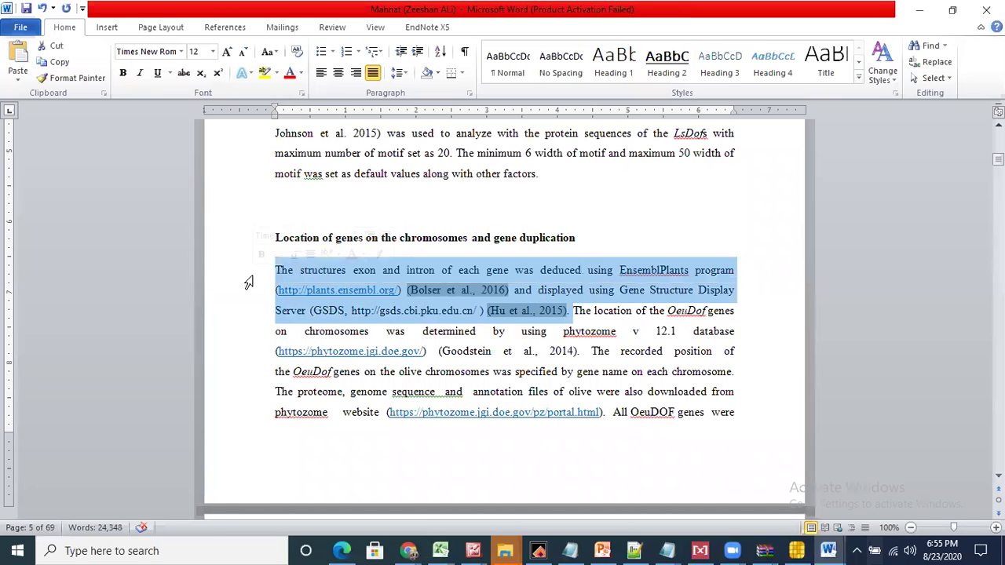
key("Delete")
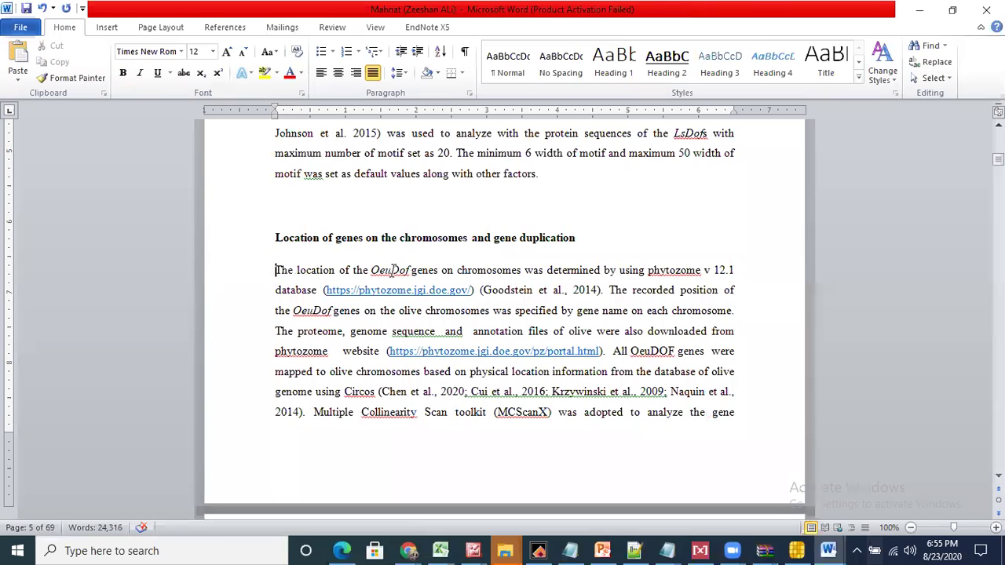
Change OeuDof to LsDof in the gene location sentence and in the recorded position sentence.
left_click(395, 269)
key("BackSpace")
key("BackSpace")
key("BackSpace")
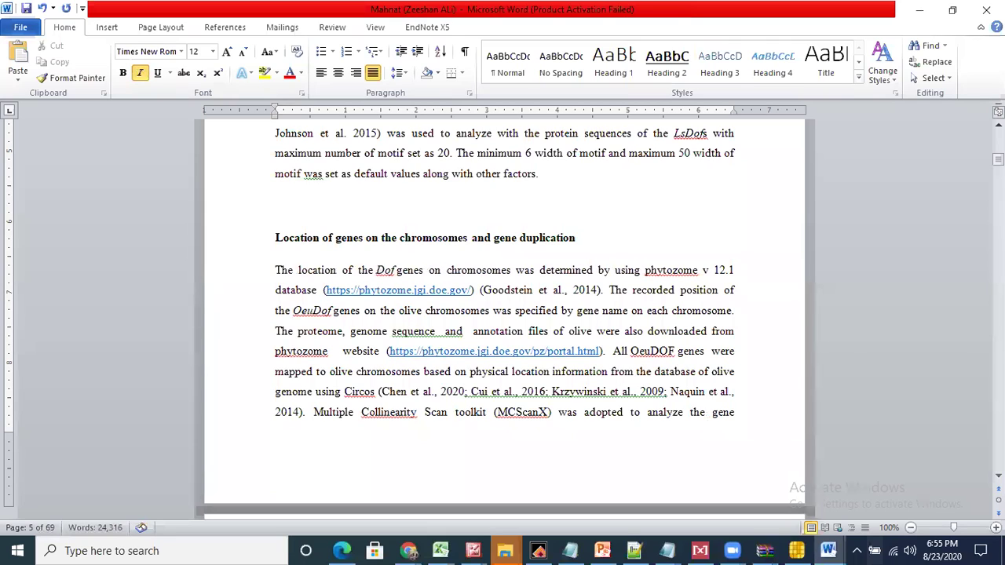
type("Ls")
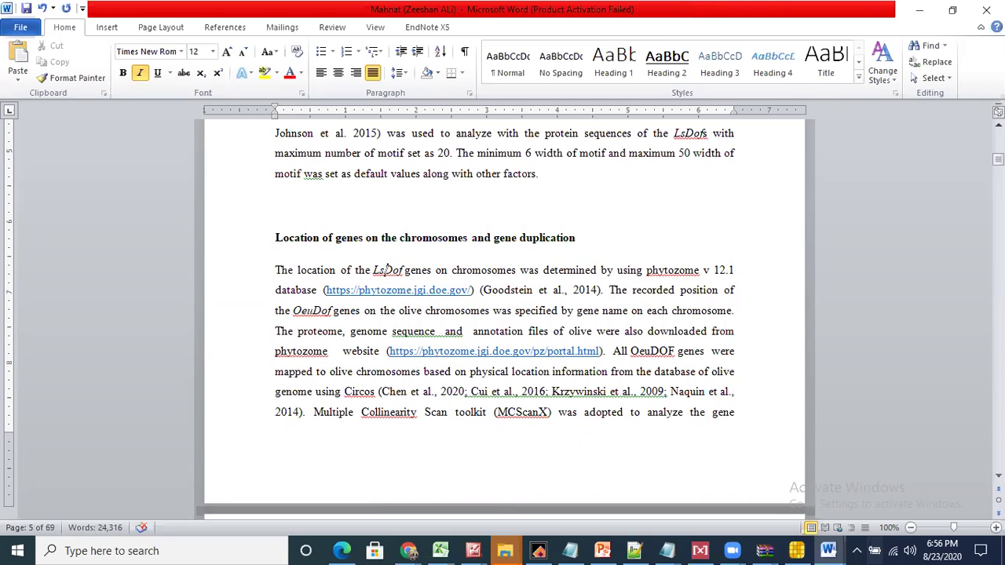
left_click(313, 311)
key("BackSpace")
key("BackSpace")
key("BackSpace")
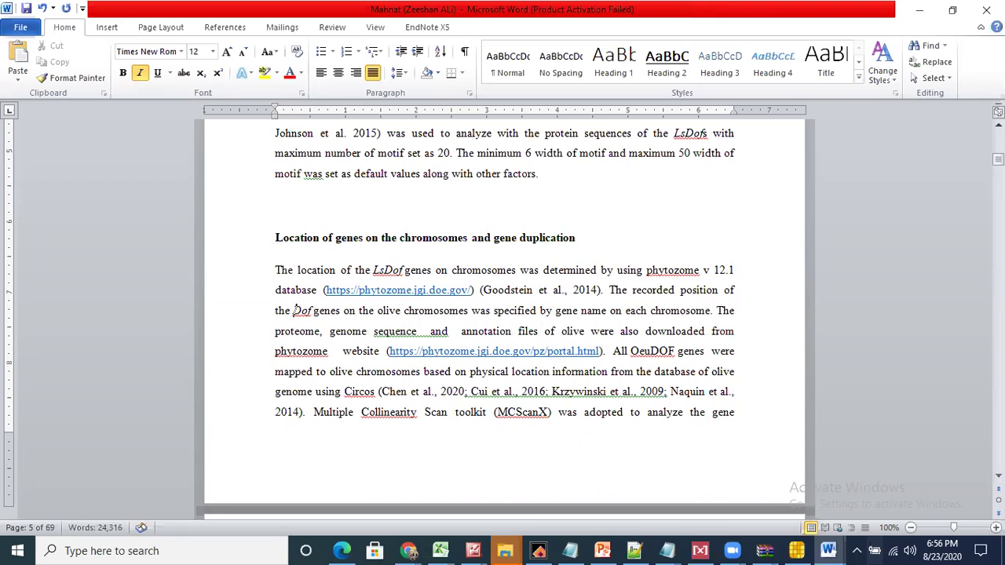
type("Ls")
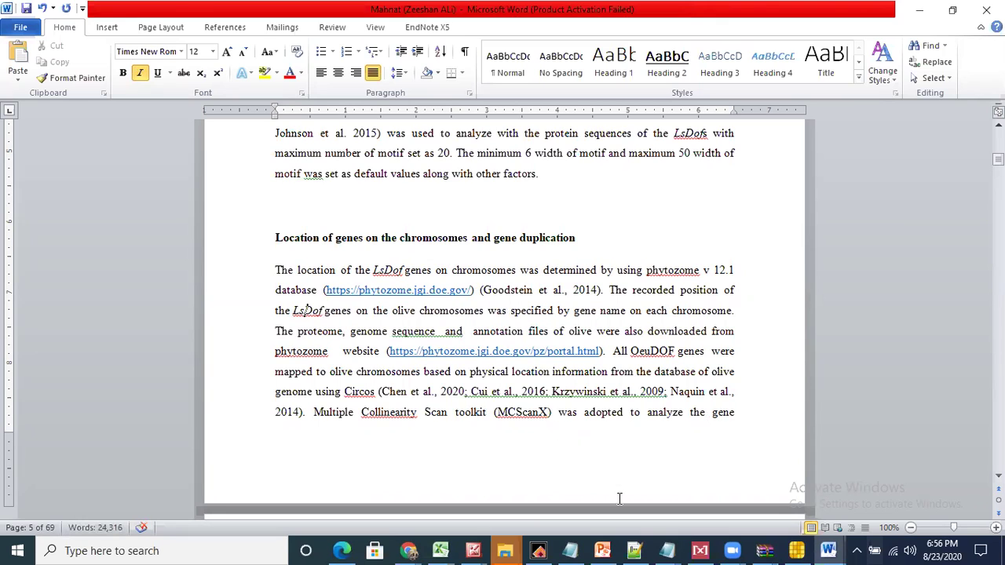
Replace "olive" with "lettuce" in the sentence about the recorded position of the genes.
mouse_move(603, 550)
left_click(405, 311)
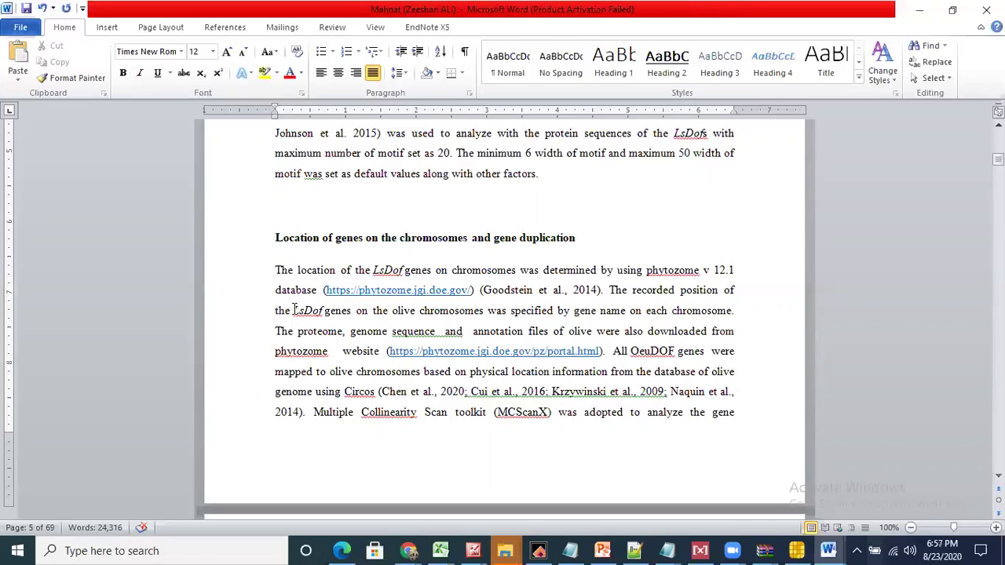
left_click_drag(293, 310, 325, 310)
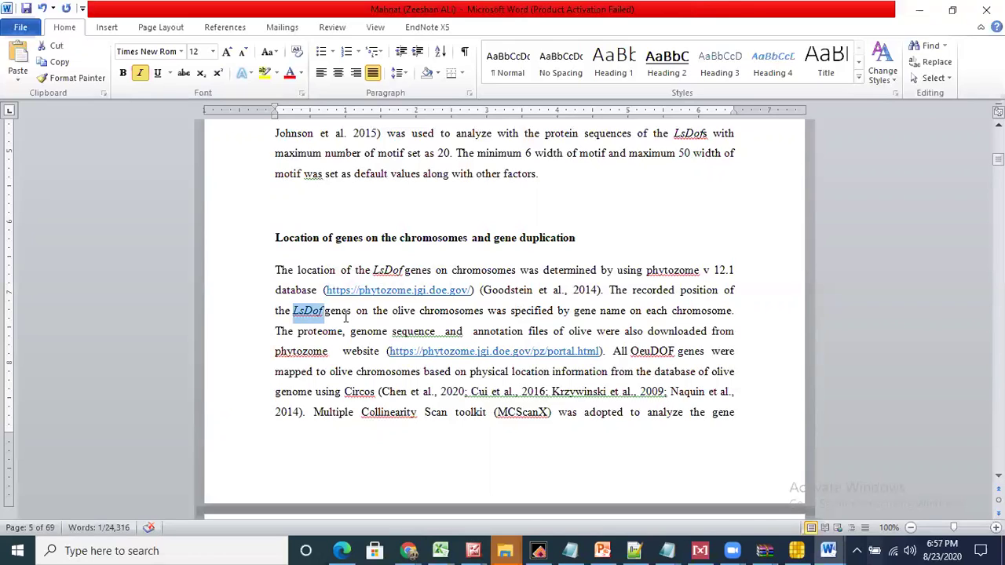
left_click(348, 310)
left_click_drag(393, 310, 416, 310)
type("lettuce")
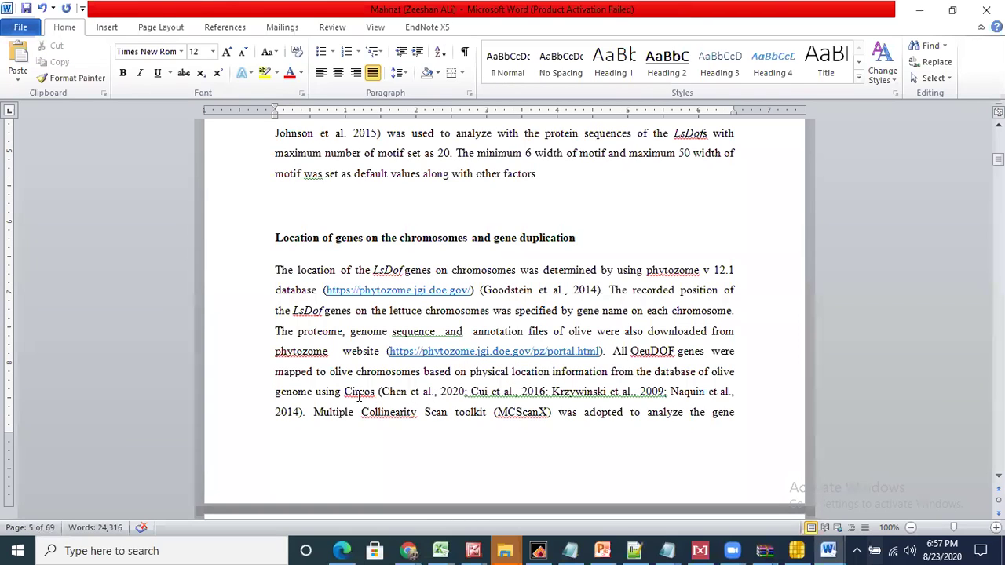
Delete the sentence about downloading the proteome, genome sequence and annotation files from the phytozome website.
left_click(281, 330)
left_click_drag(480, 331, 615, 357)
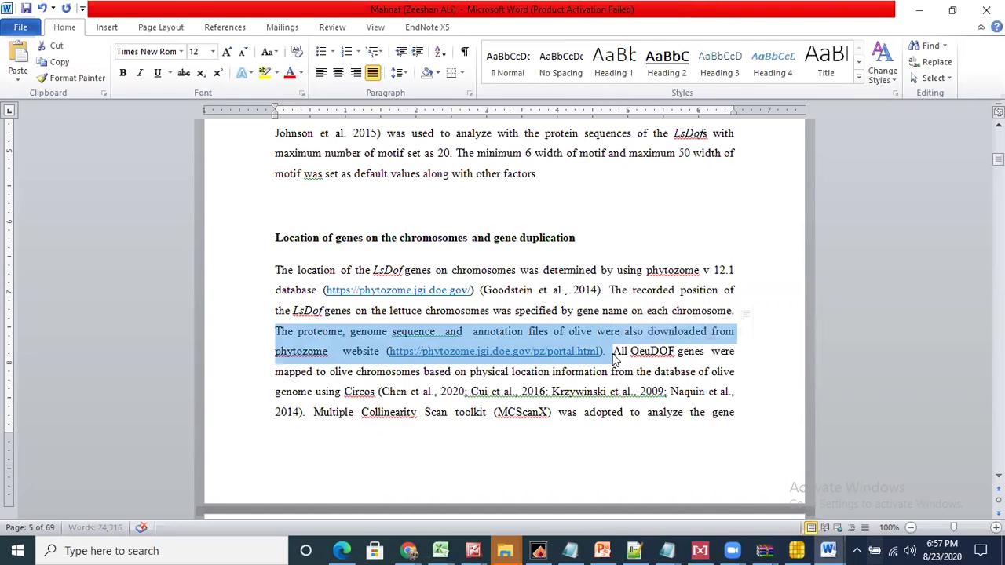
key("Delete")
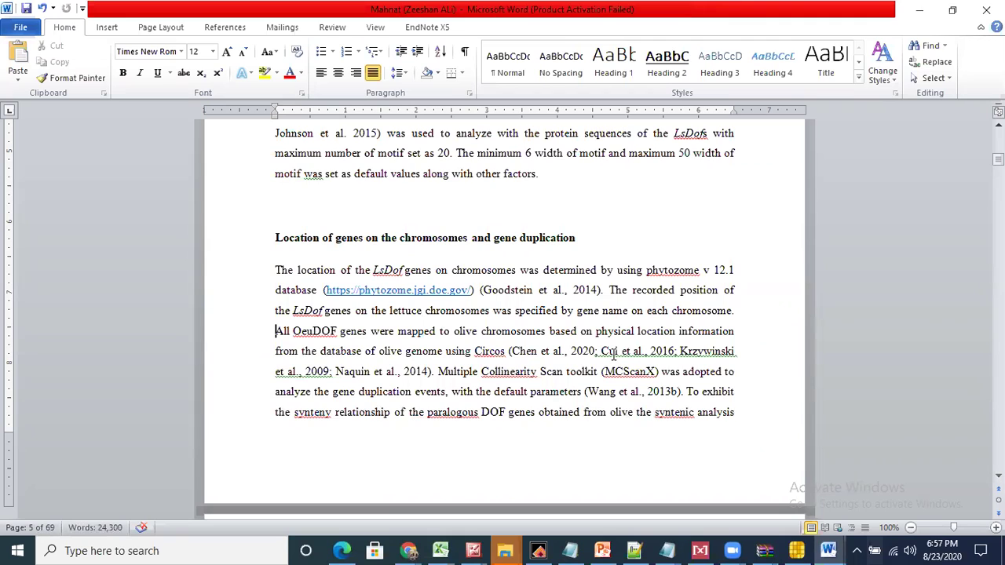
Change OeuDOF to LsDof in the chromosome mapping sentence and italicize the gene name.
left_click(312, 332)
key("BackSpace")
key("BackSpace")
key("BackSpace")
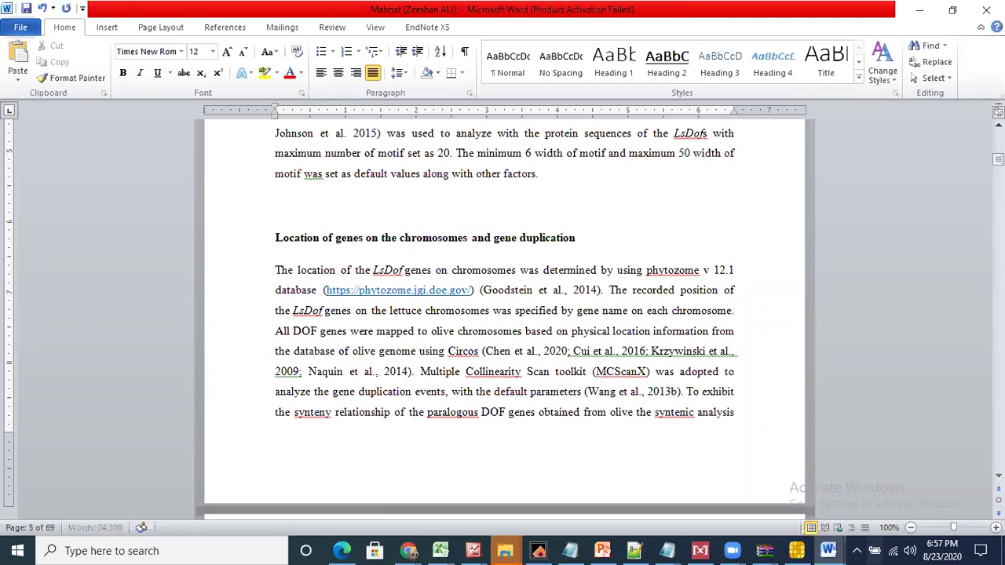
type("Ls")
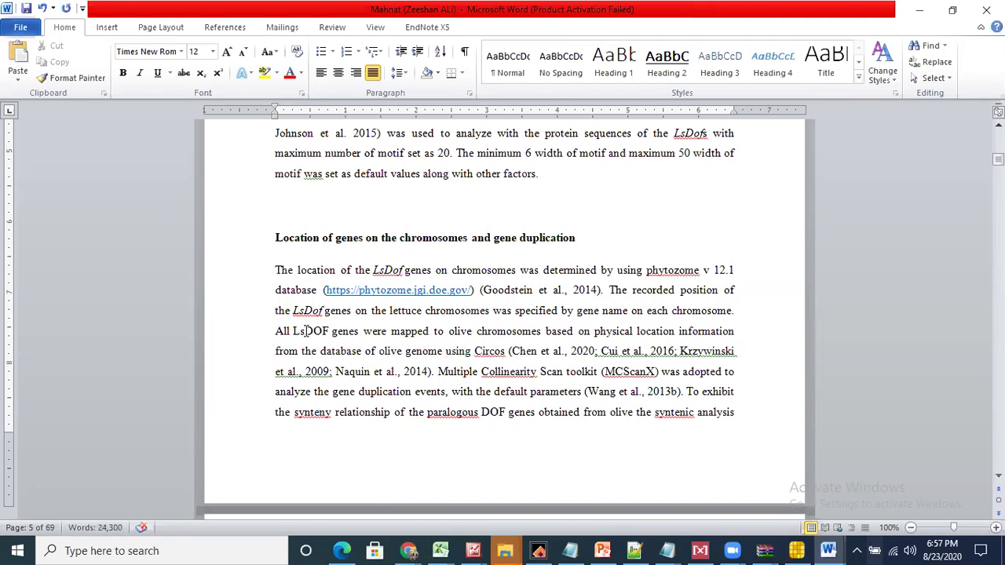
left_click_drag(314, 331, 329, 331)
type("of")
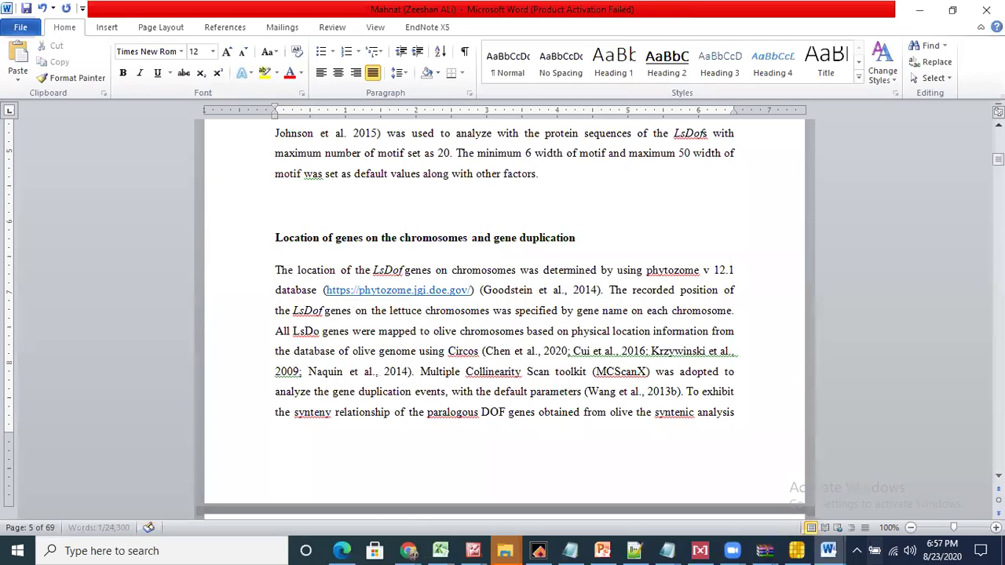
key("BackSpace")
type("f")
left_click_drag(294, 330, 327, 333)
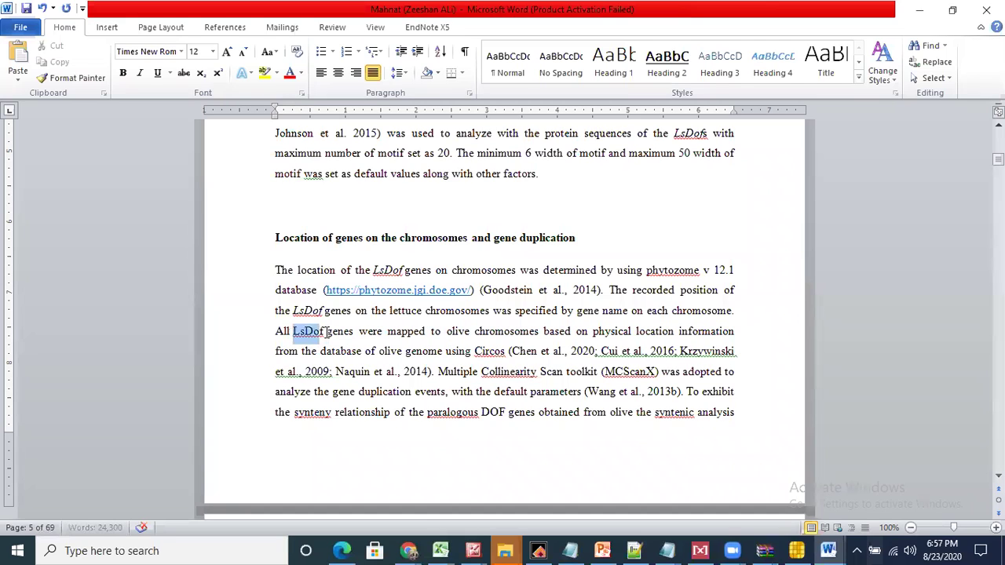
left_click(139, 74)
left_click(360, 336)
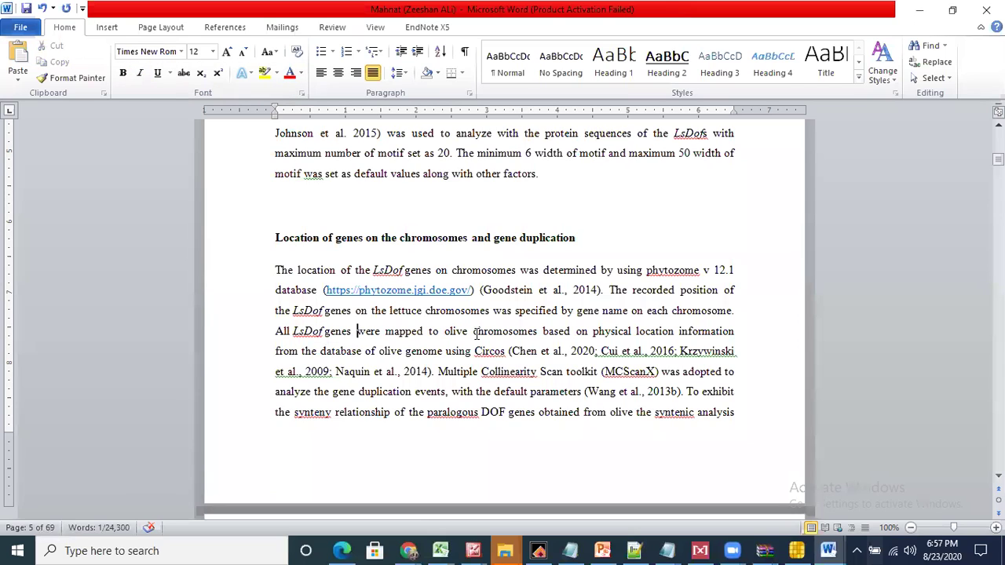
Replace both occurrences of "olive" with "lettuce" in the chromosome mapping sentence.
left_click_drag(467, 331, 445, 334)
type("lettu")
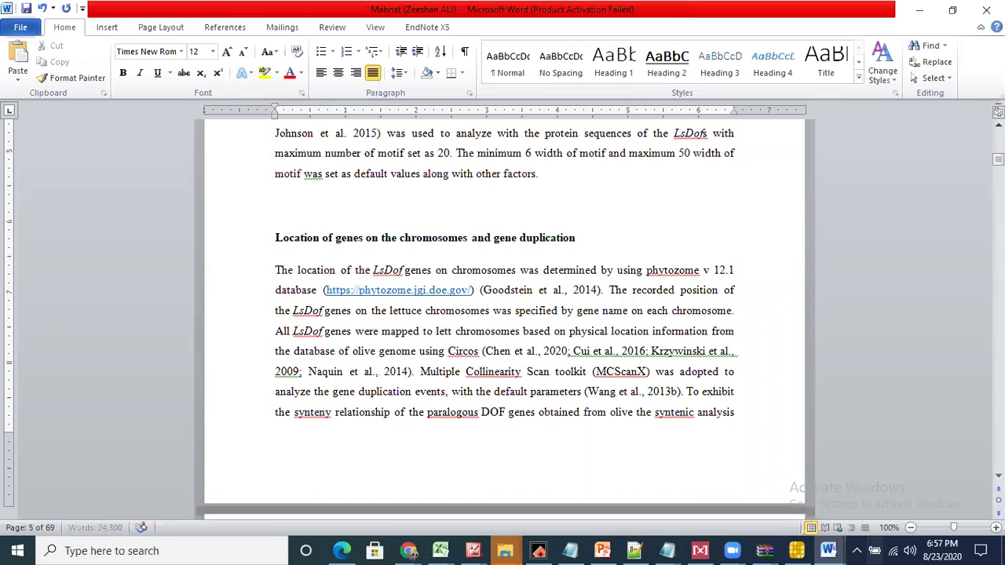
type("ce")
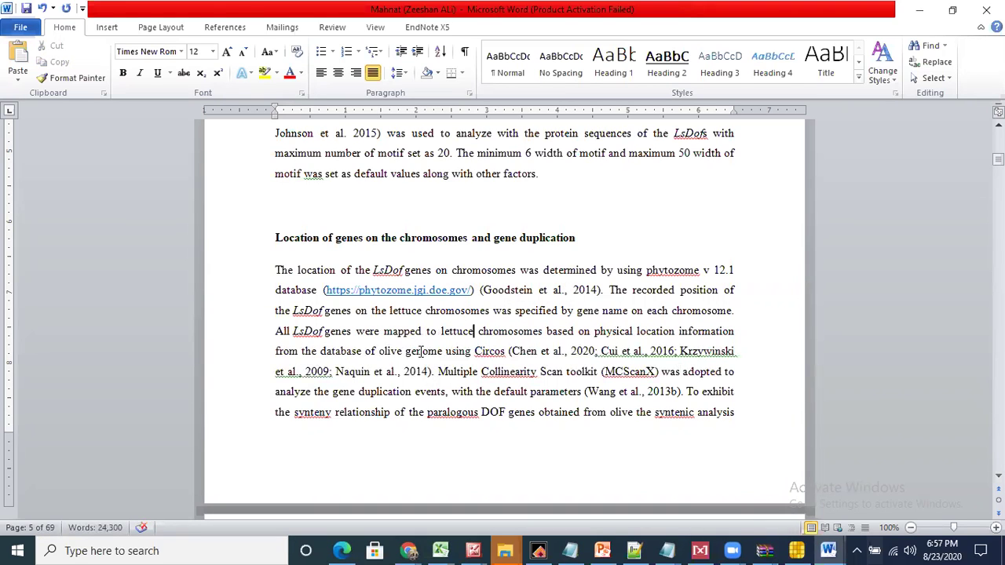
left_click(406, 353)
key("BackSpace")
key("BackSpace")
key("BackSpace")
key("BackSpace")
key("BackSpace")
key("BackSpace")
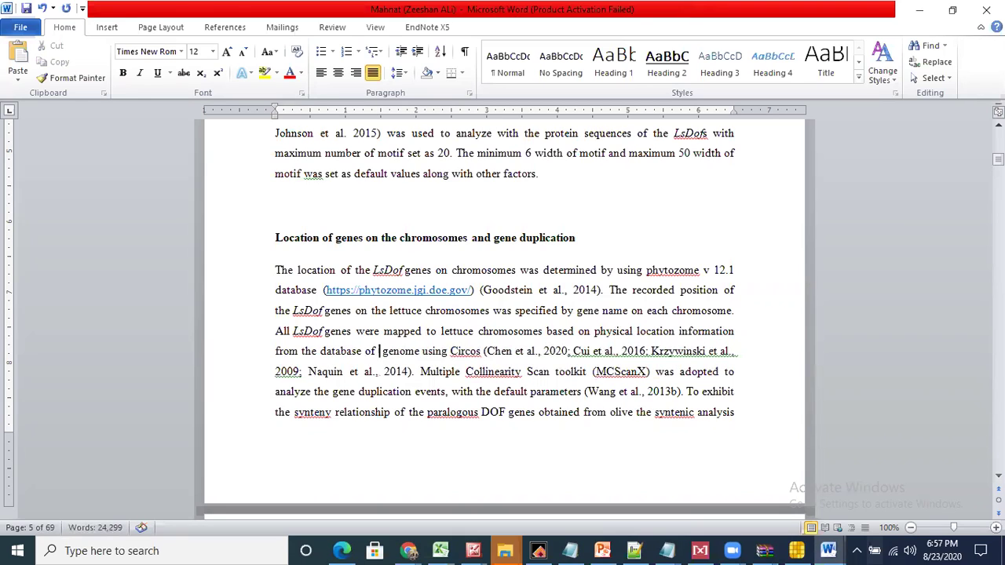
type("lett")
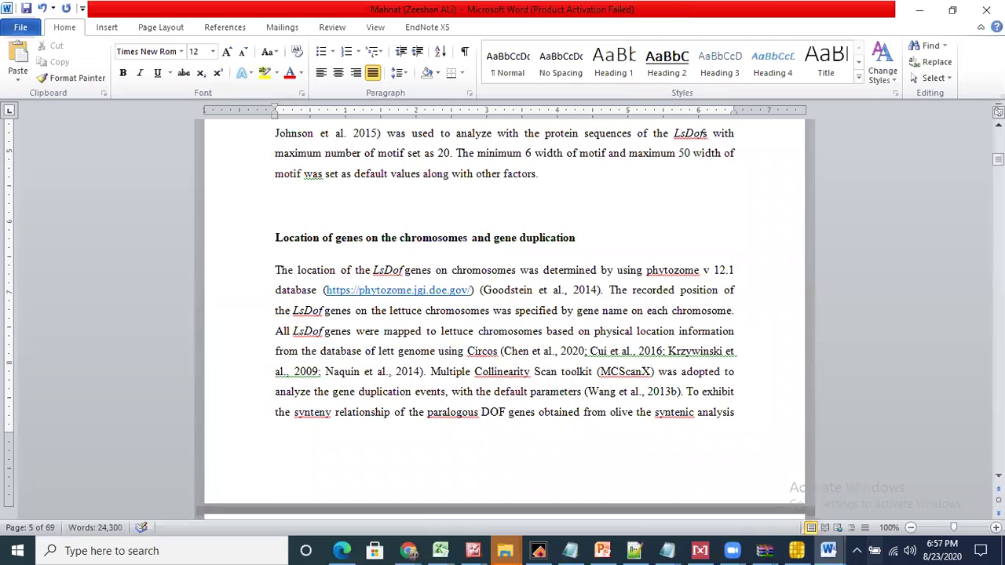
type("uce")
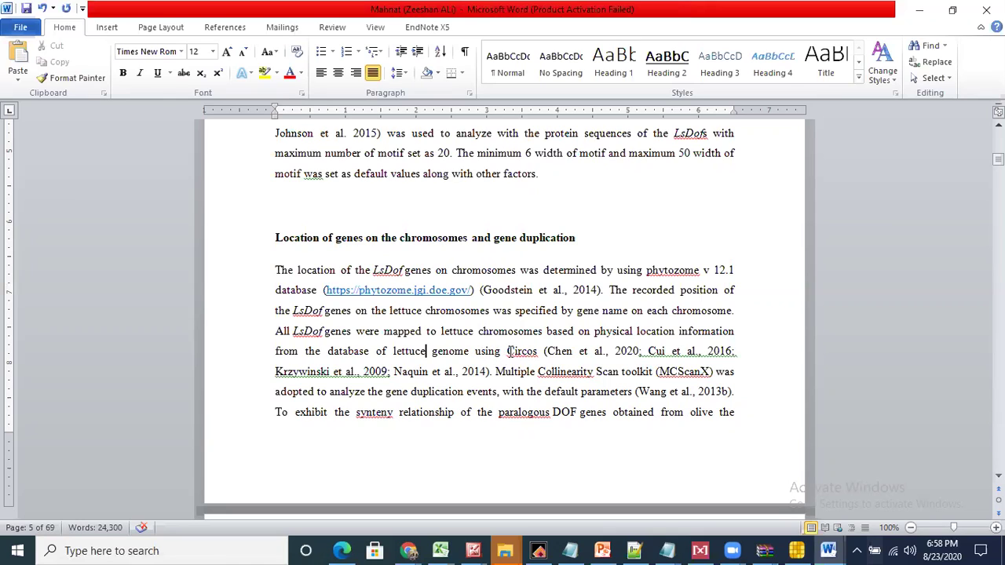
Replace the software name "Circos" with "tbtool" before the citations in the mapping sentence.
left_click(595, 362)
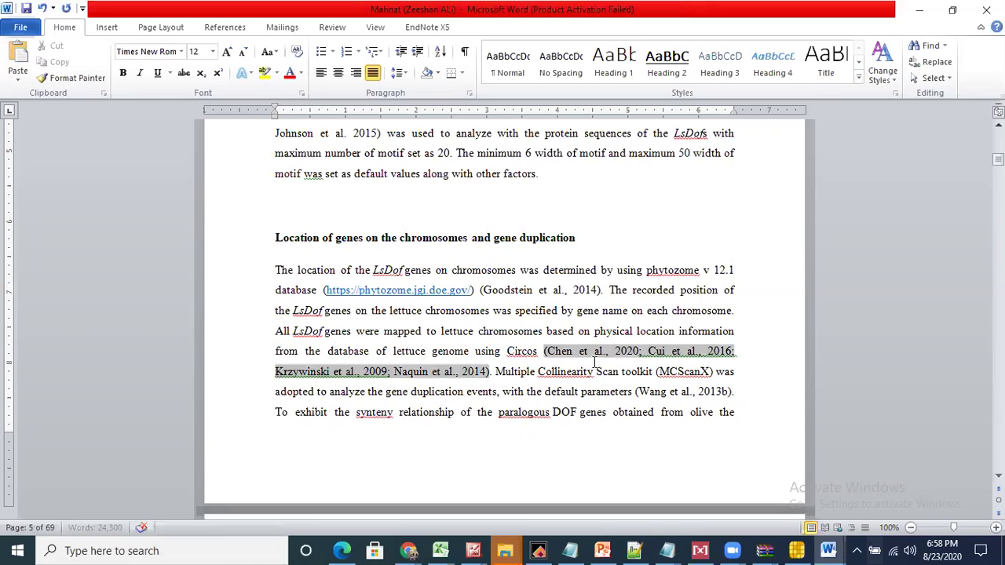
left_click(516, 354)
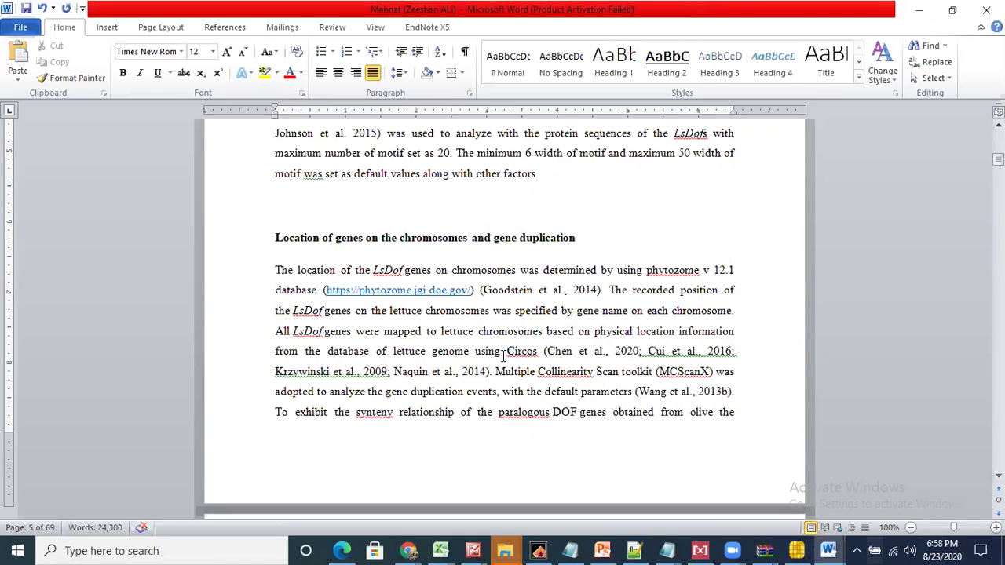
left_click_drag(508, 351, 540, 351)
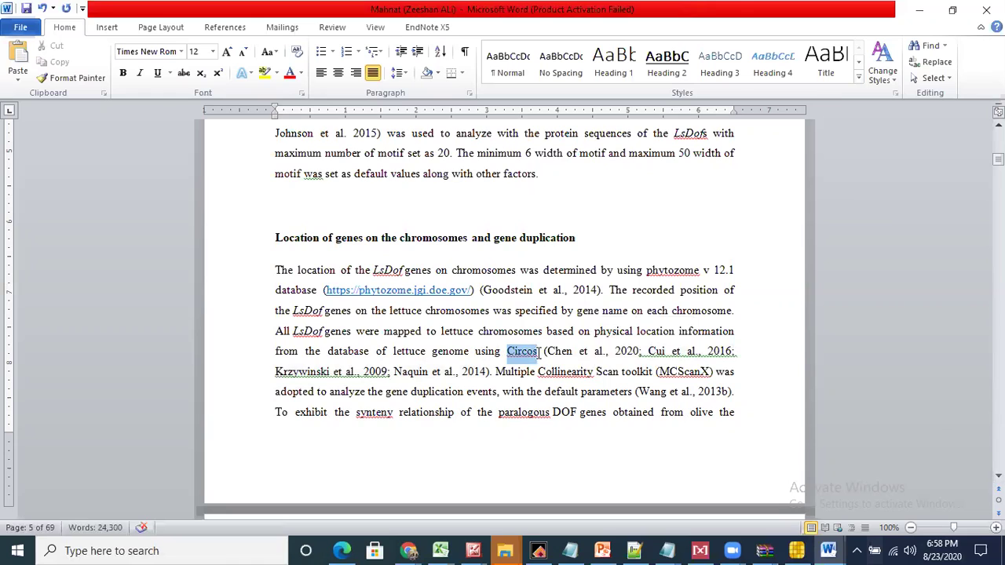
key("BackSpace")
type("tbtool")
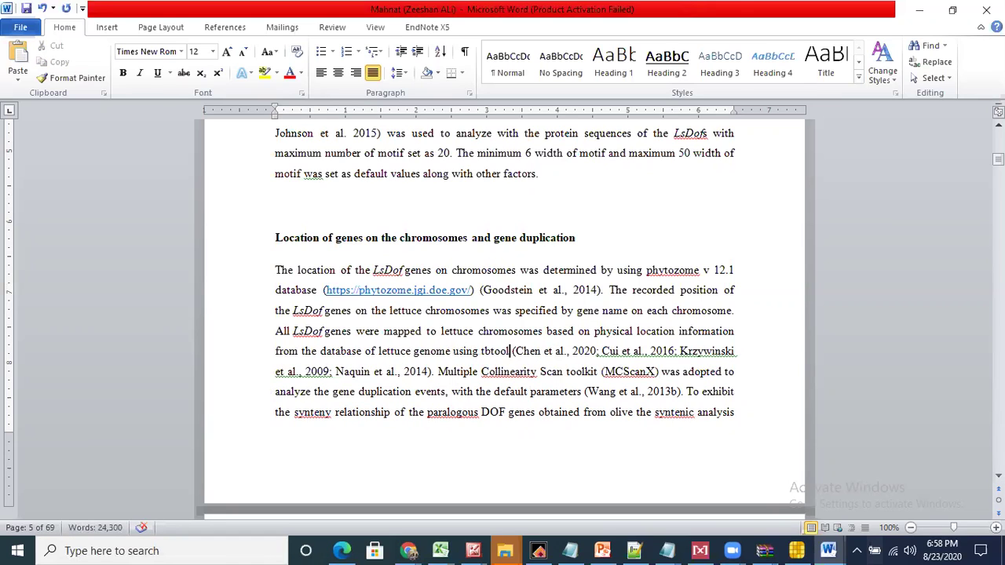
left_click(601, 351)
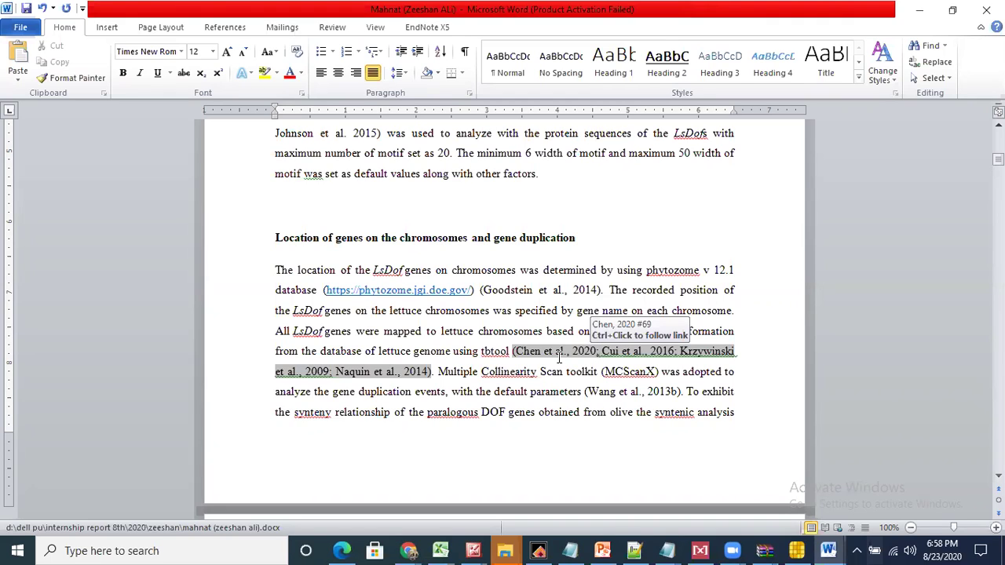
left_click(506, 351)
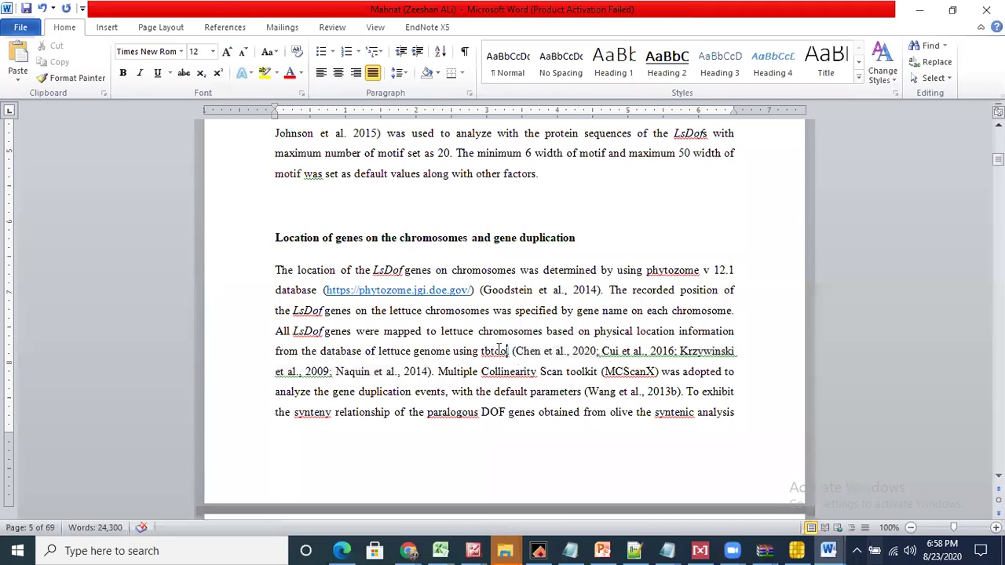
Delete the MCScanX gene duplication sentence and the synteny text up to "Micro Systeny view", keeping "software" and the TBtools link.
left_click(437, 371)
left_click_drag(441, 371, 502, 380)
left_click_drag(583, 399, 685, 400)
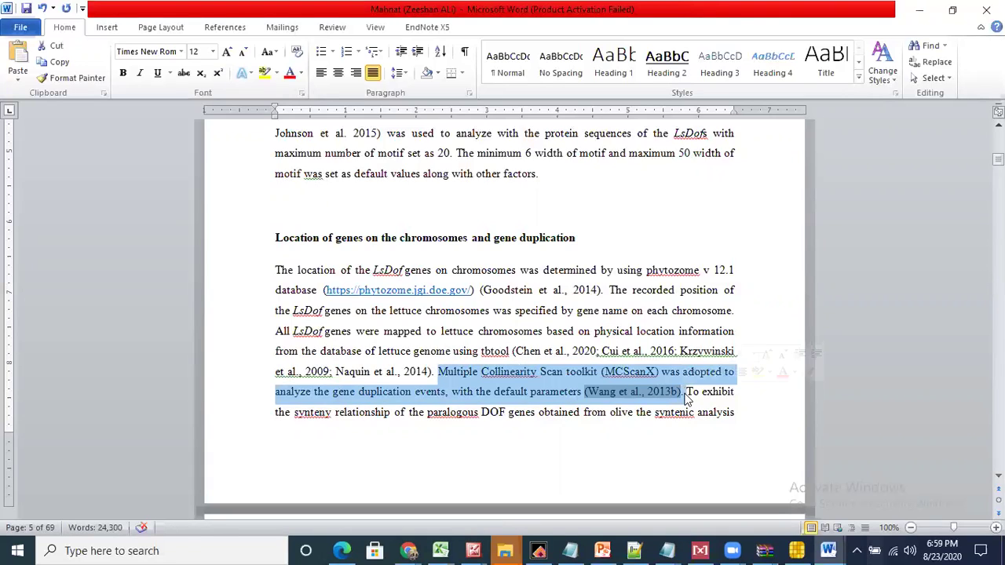
key("Delete")
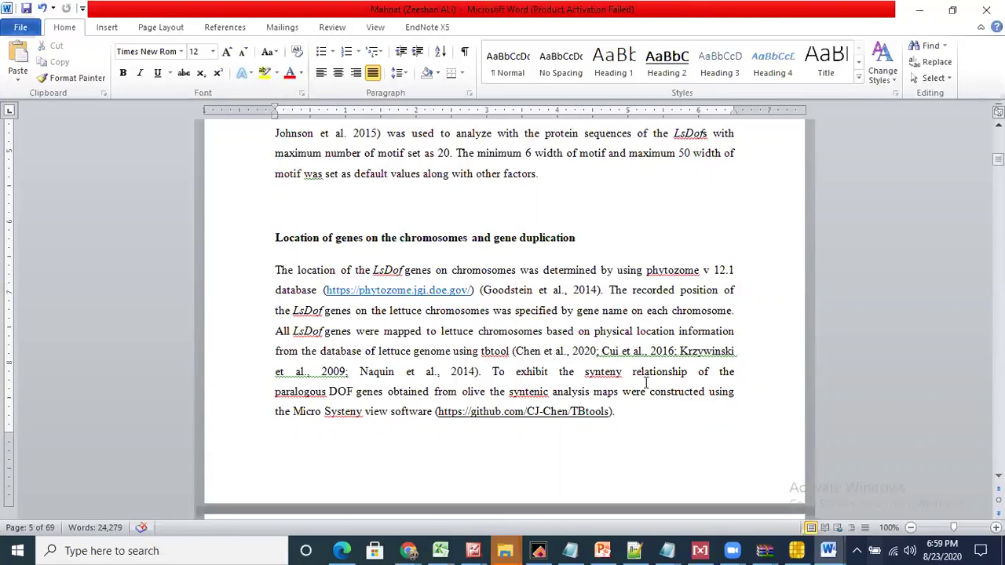
left_click_drag(582, 388, 388, 411)
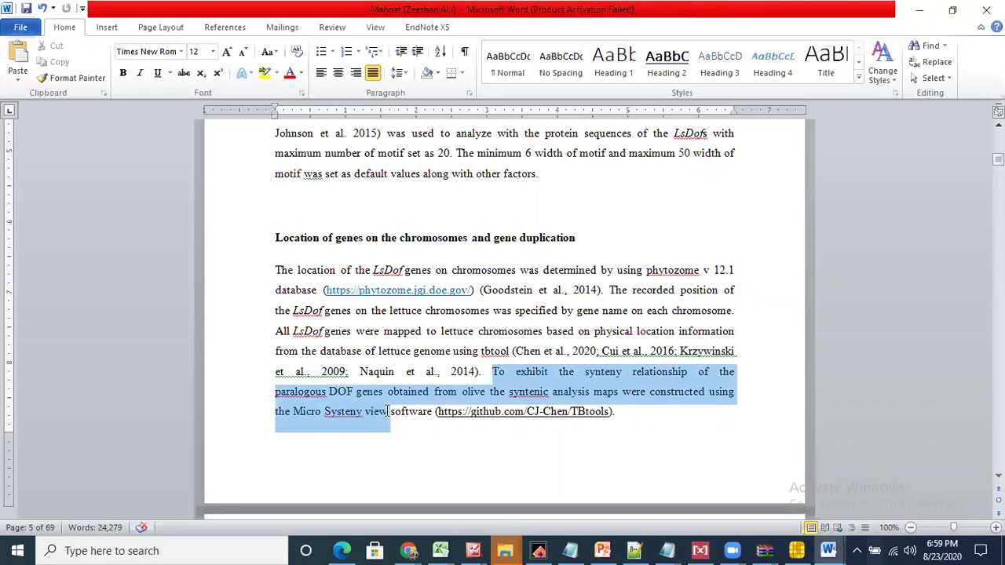
key("BackSpace")
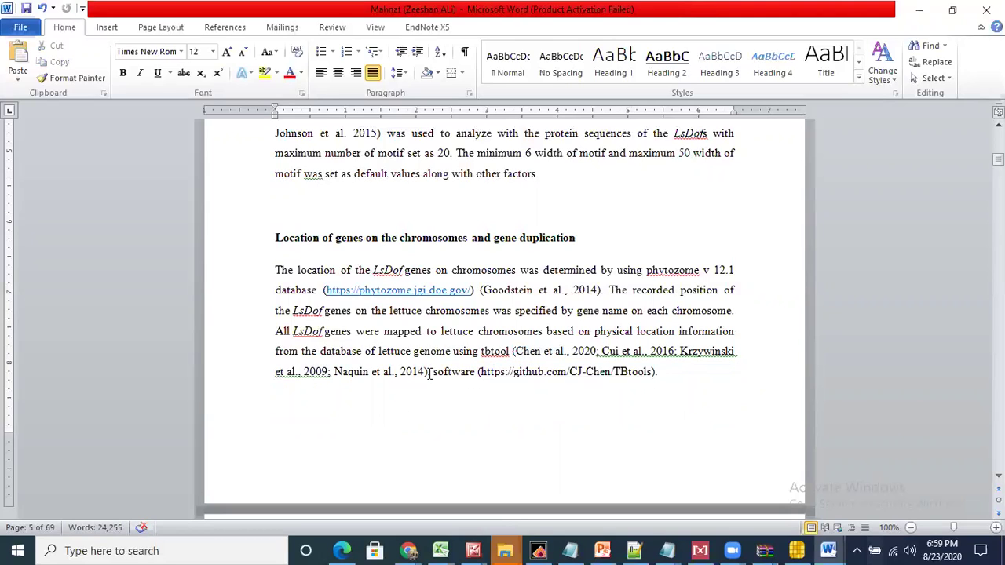
Remove the extra space before "software" in the chromosome mapping sentence.
left_click(430, 372)
key("BackSpace")
type(".")
key("BackSpace")
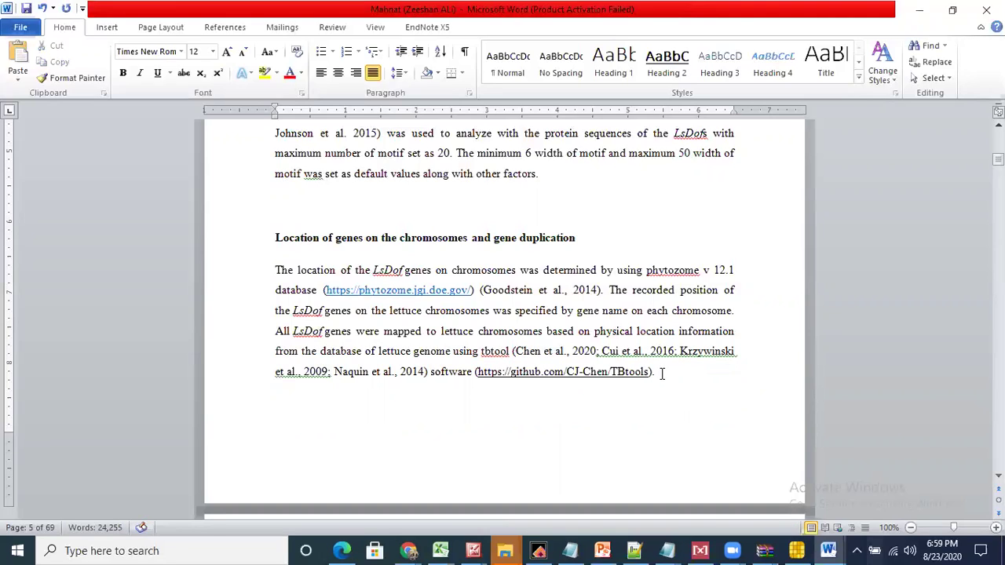
Delete the heading "Hypothesizing gene duplication event on the basis of Ks and Ka values".
key("Down")
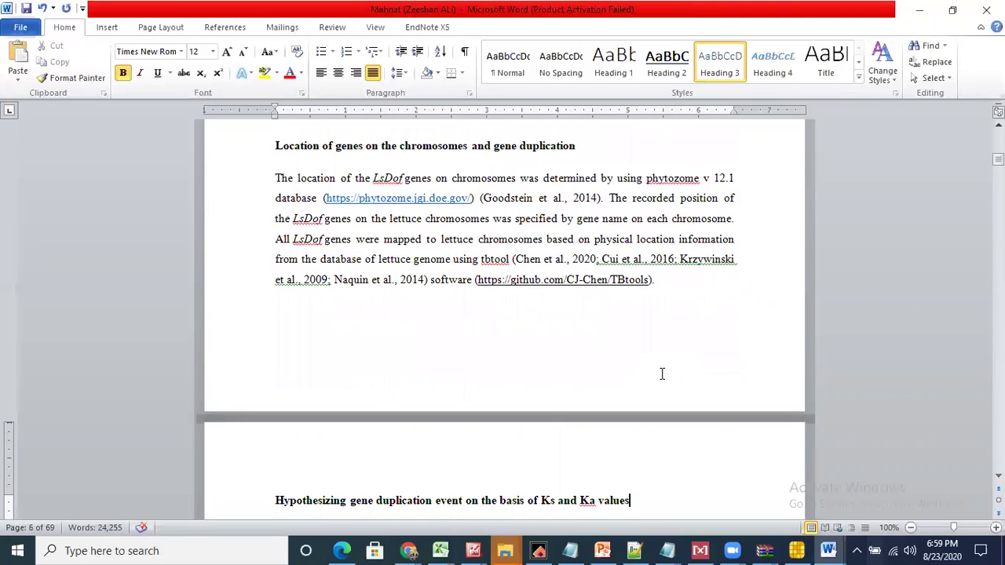
key("Down")
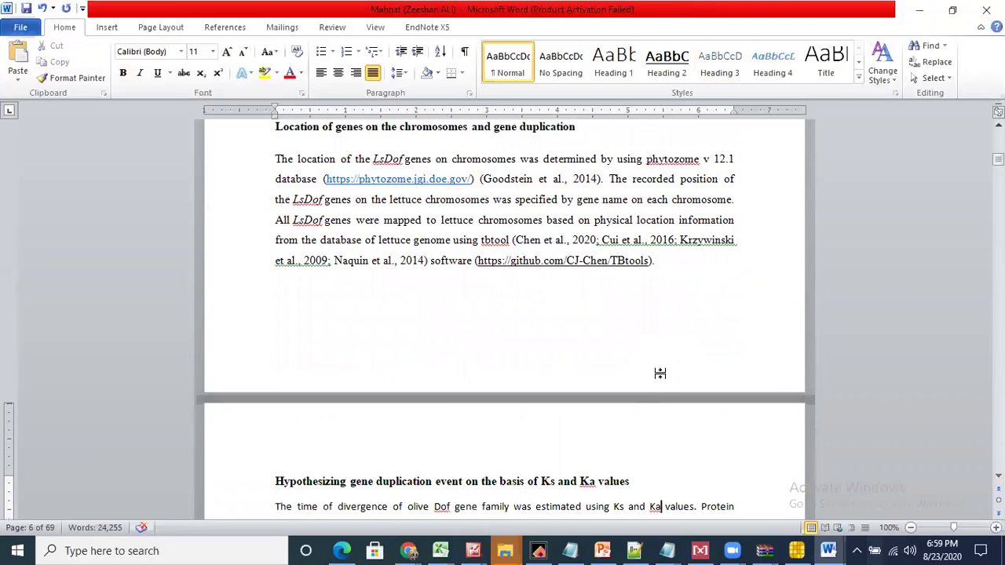
scroll(659, 374, "down", 1)
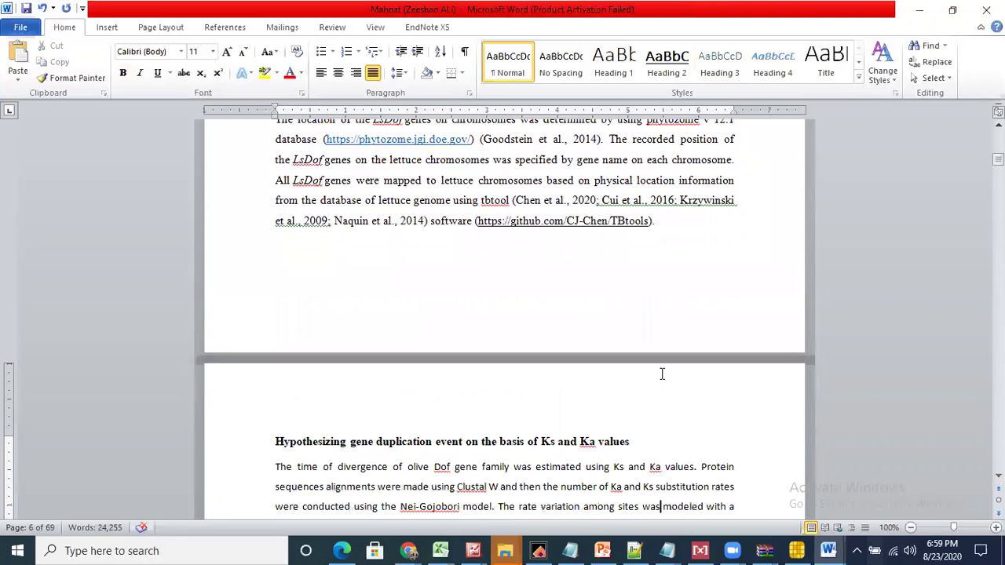
left_click(630, 443)
left_click_drag(409, 422, 220, 449)
key("Delete")
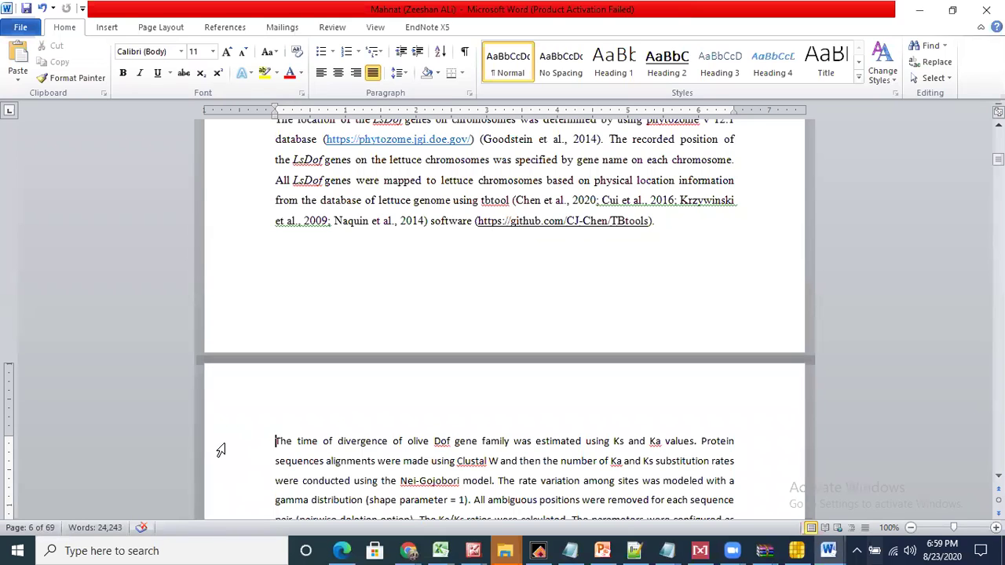
Replace "olive" with "lettuce" in the divergence time sentence and end that sentence with "using tbtool.".
double_click(430, 442)
type("lett ")
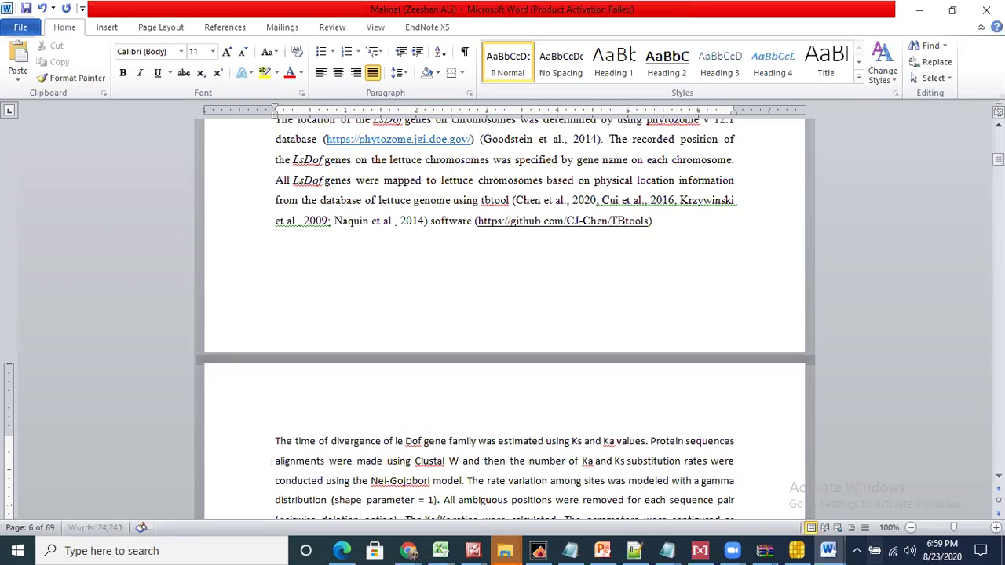
type("uce")
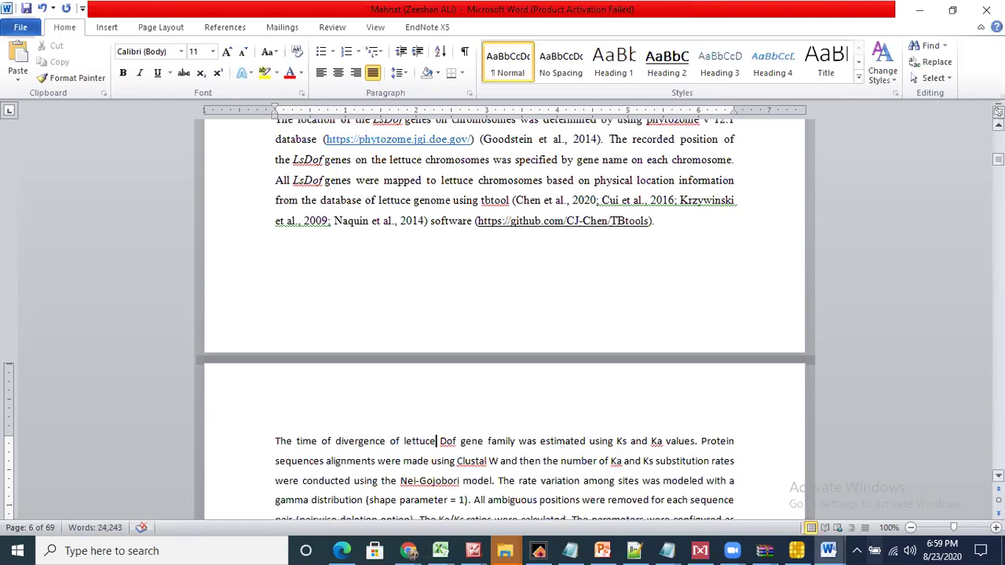
scroll(438, 362, "down", 3)
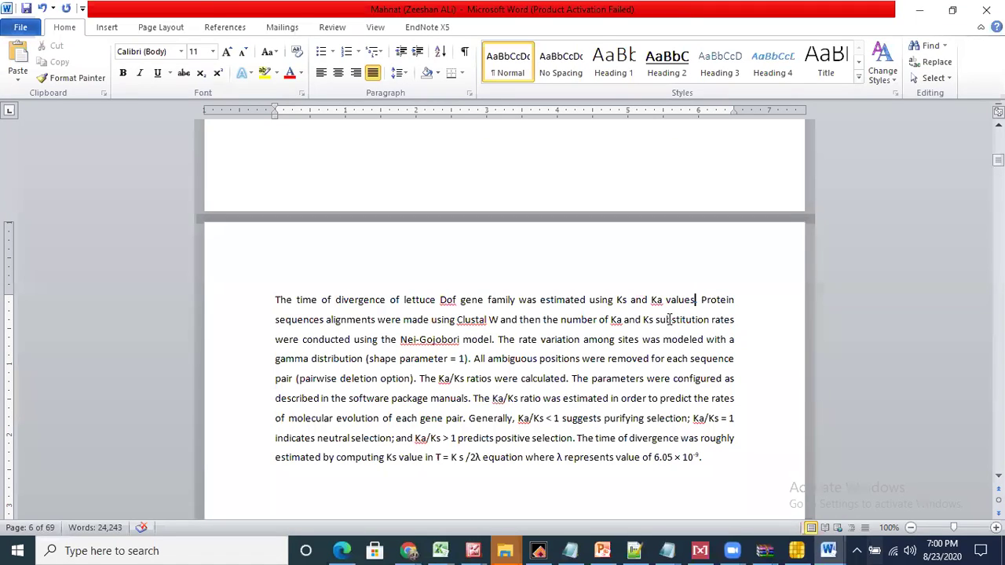
type("using ")
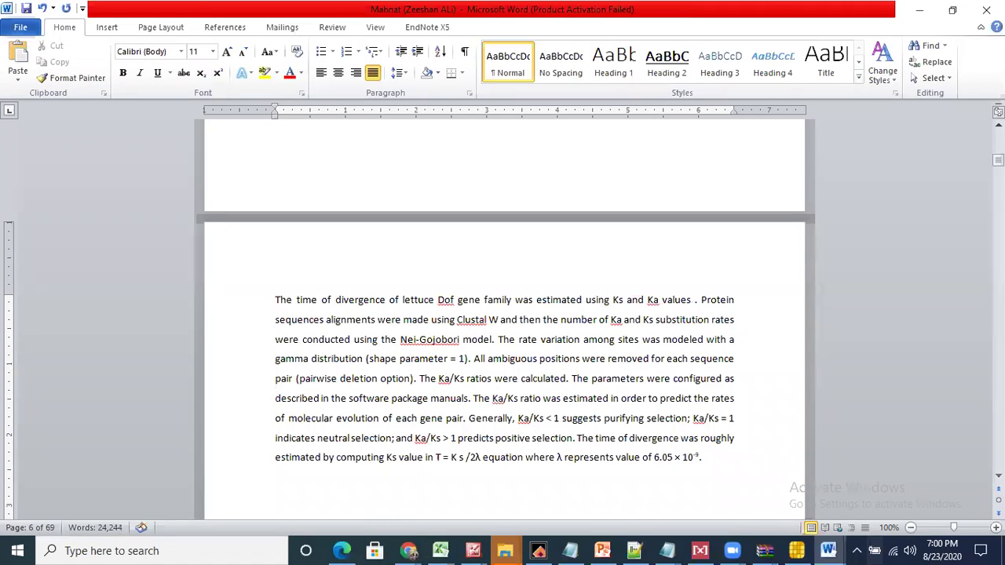
type("tbtool.")
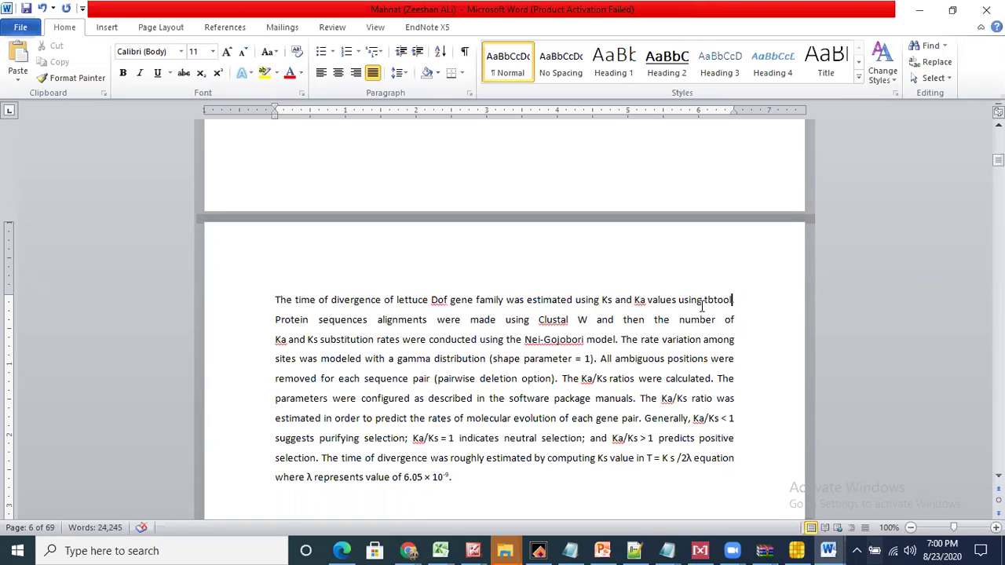
Switch to TBtools and look up the exact name of its Ka/Ks calculation function.
left_click_drag(705, 299, 750, 300)
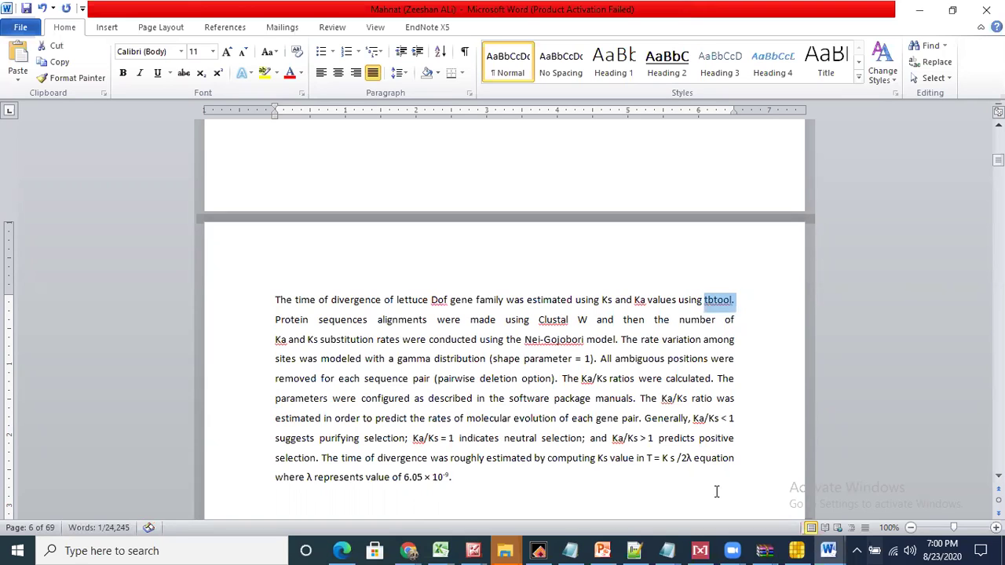
left_click(795, 551)
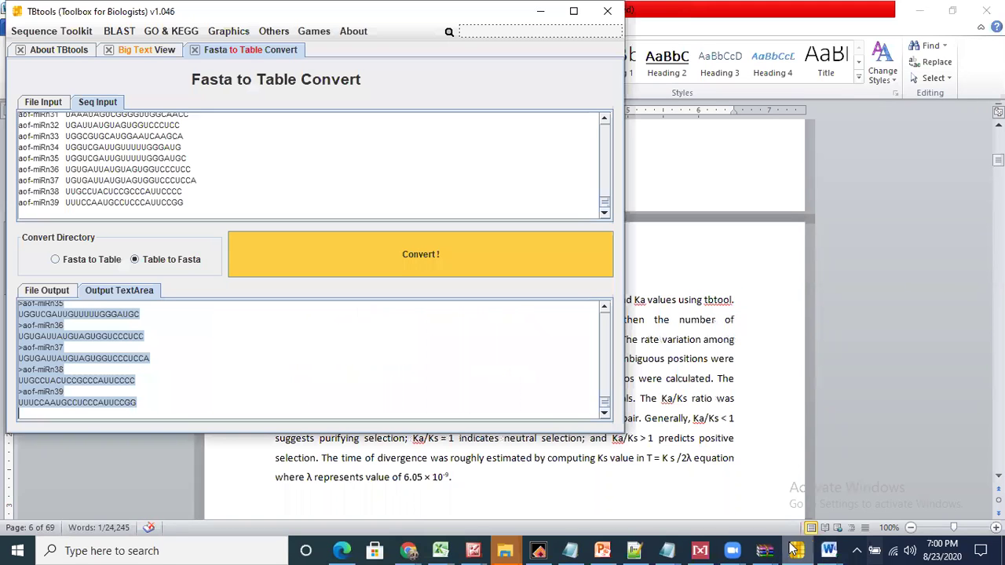
left_click(274, 34)
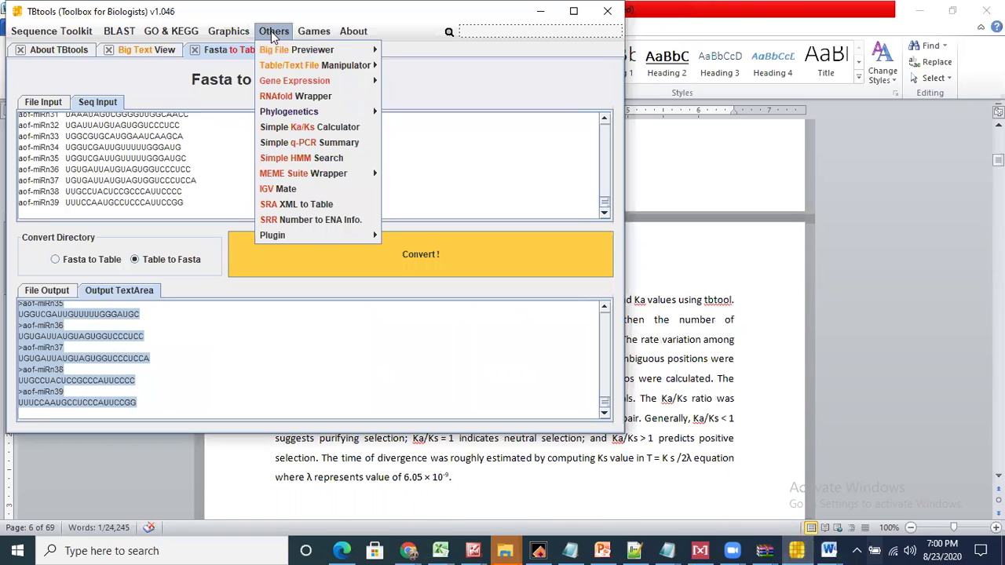
left_click(316, 33)
mouse_move(270, 31)
left_click(921, 17)
Insert "simple ka/ks calculator tool at" before "tbtool" in the divergence time sentence.
left_click(700, 299)
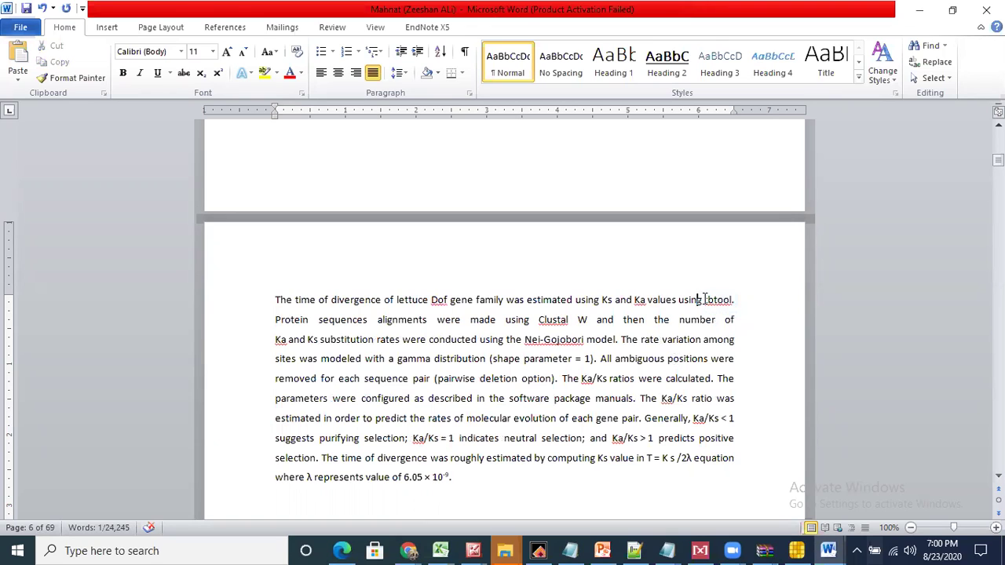
type("simple k")
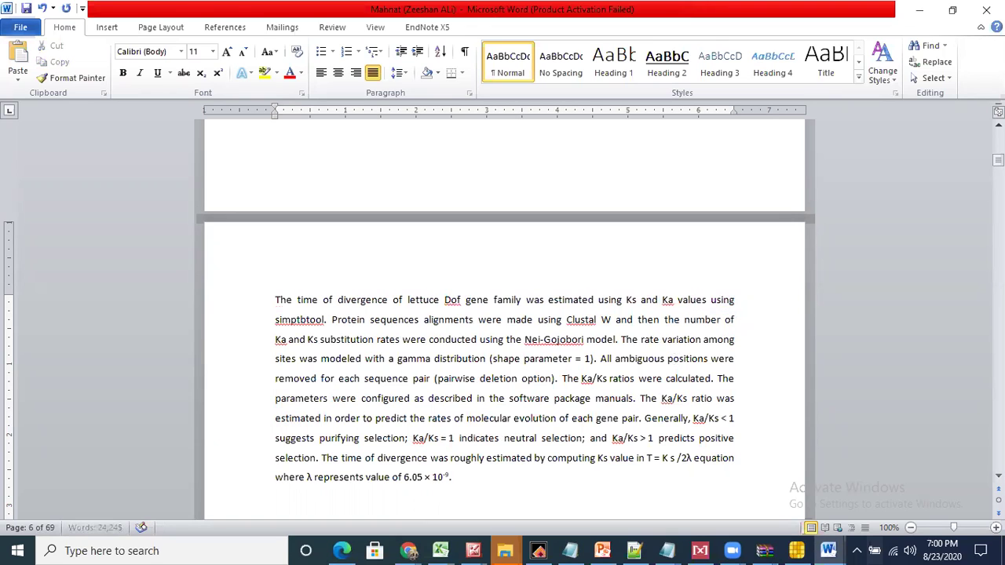
type("a/")
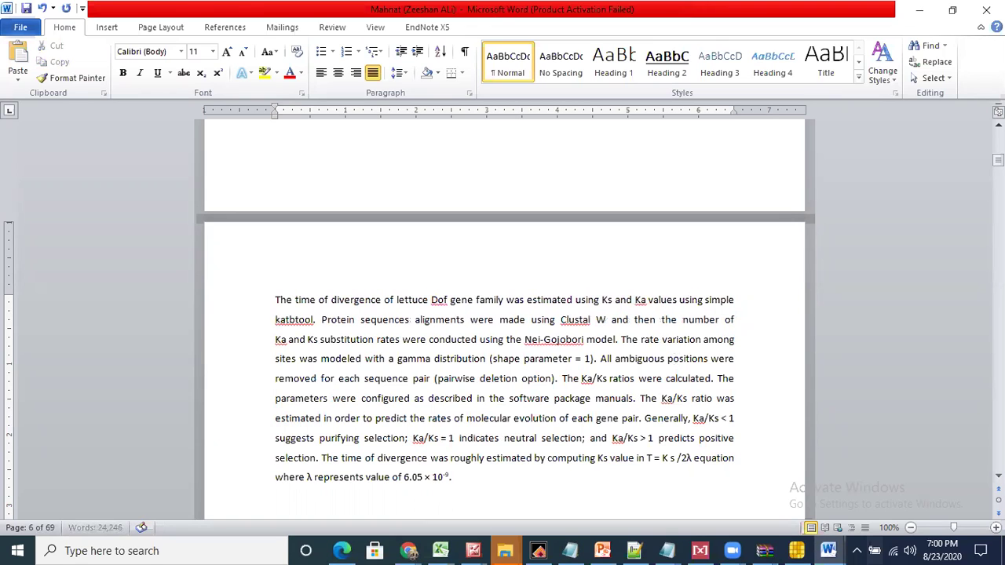
type("ks ")
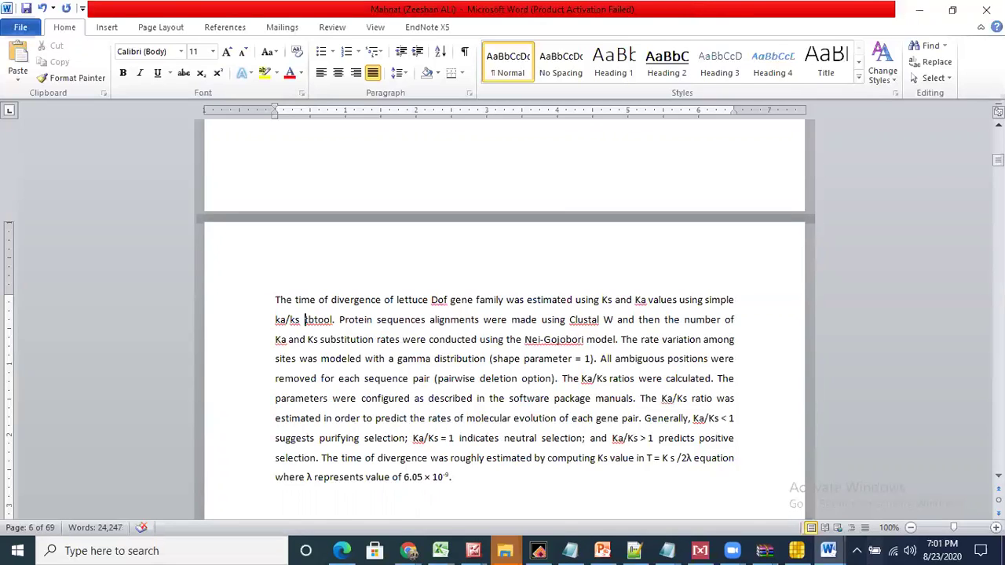
type("calcul")
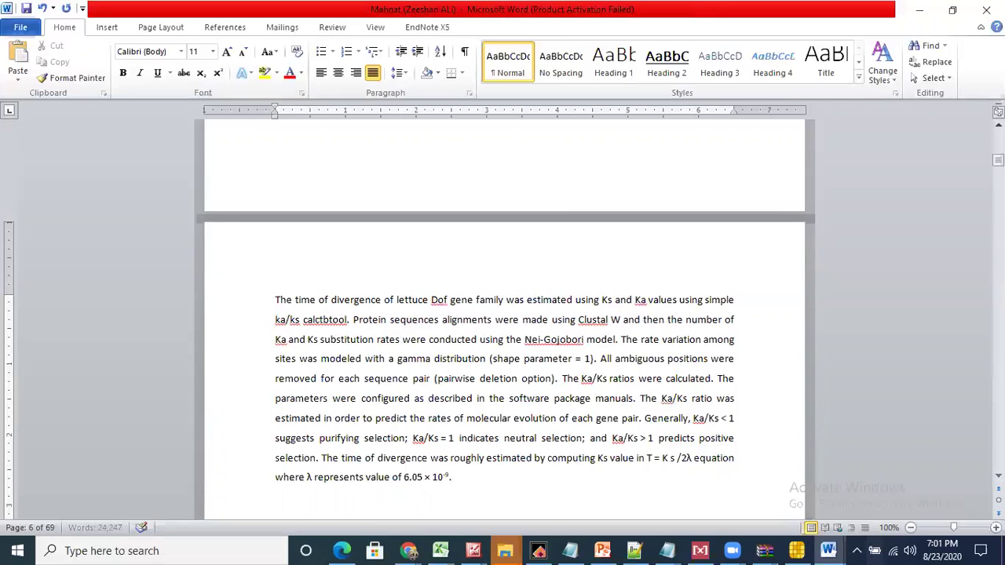
type("ato")
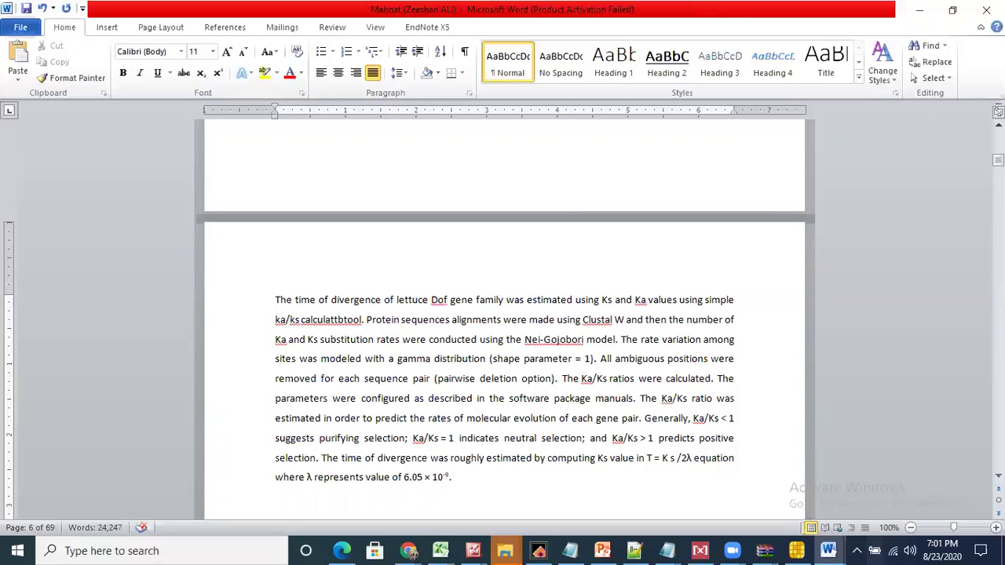
type("r")
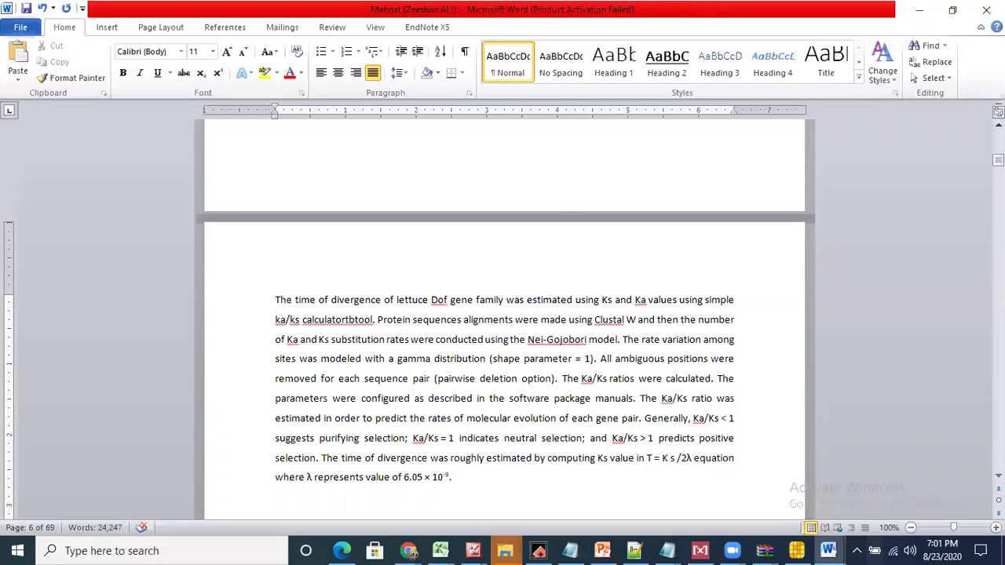
type(" tool")
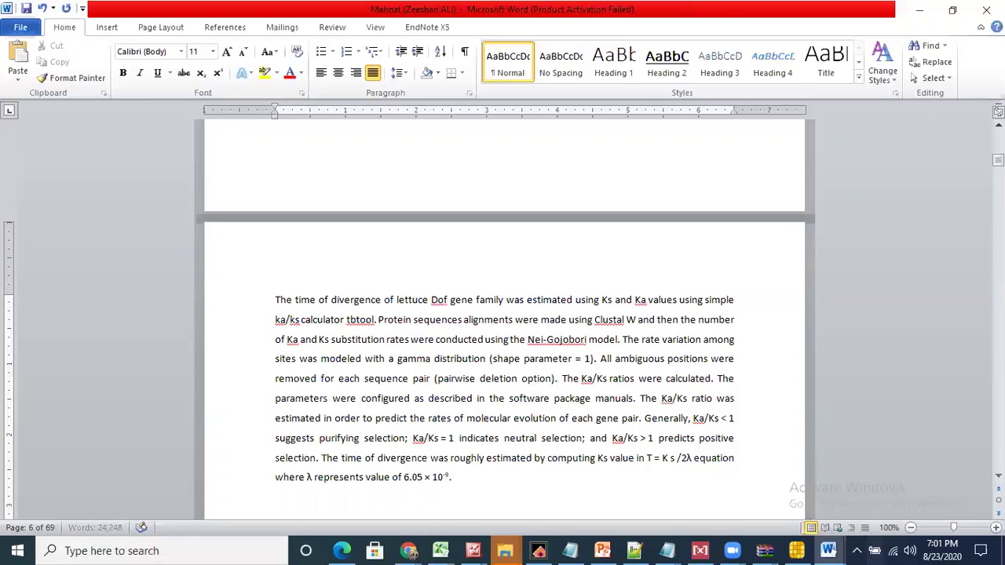
type(" at")
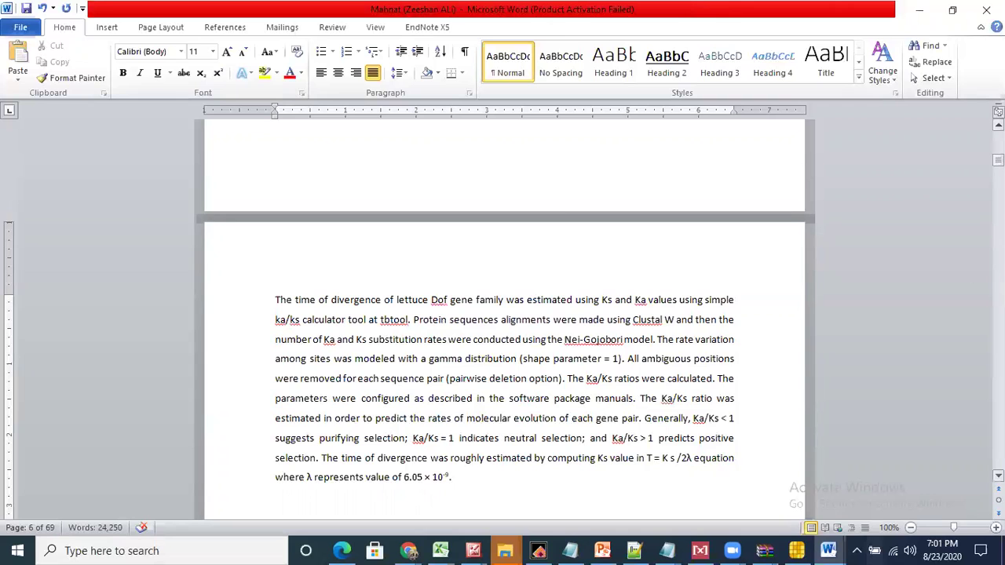
Switch to EndNote, search the library for "tbtool", and copy the TBtools reference for citing in the manuscript.
scroll(502, 314, "up", 4)
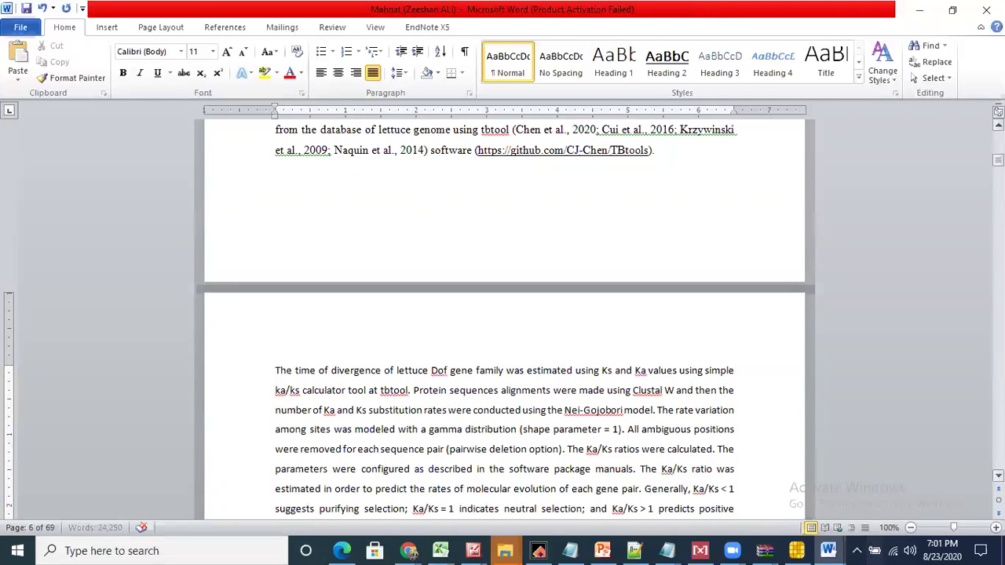
left_click_drag(430, 244, 651, 269)
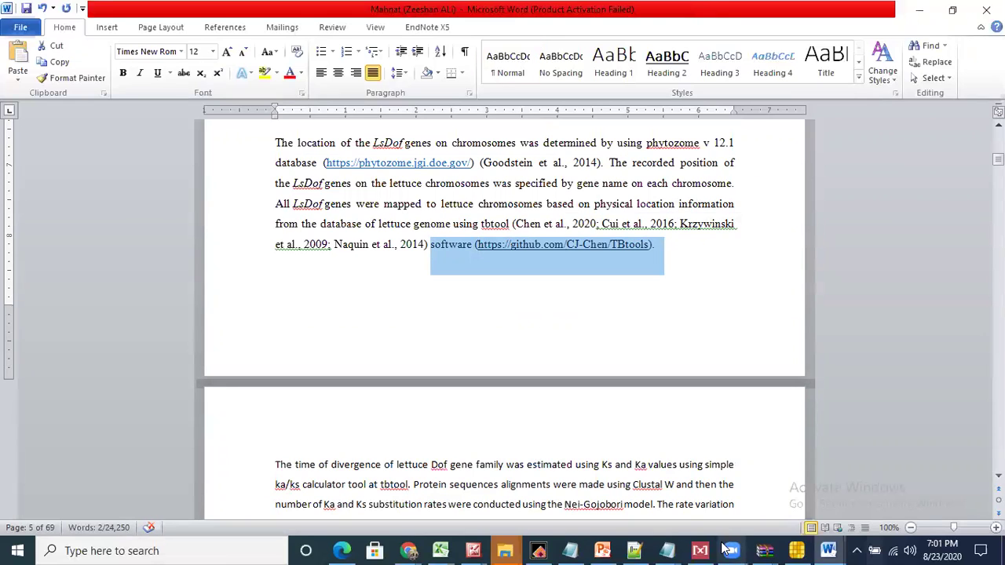
mouse_move(548, 548)
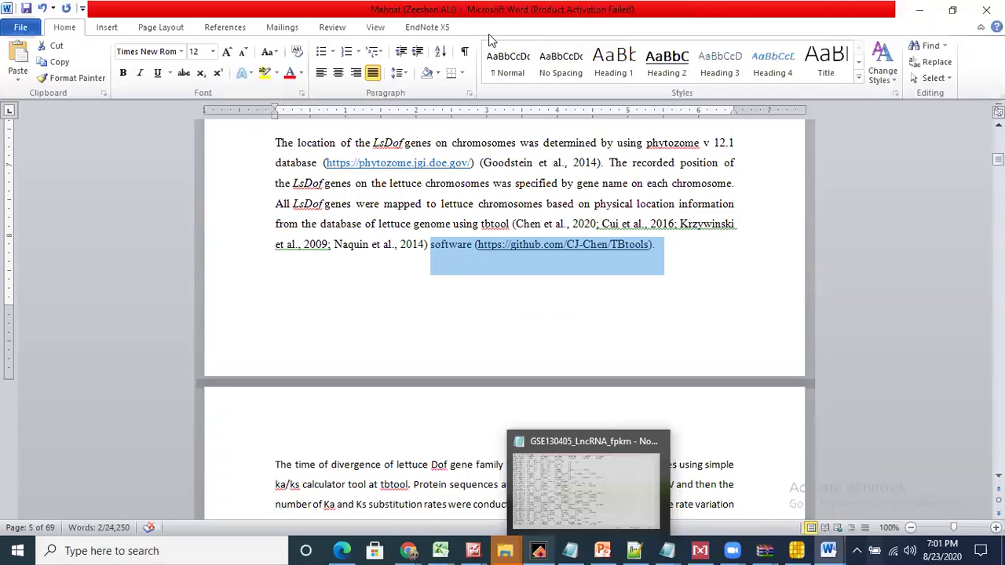
key("alt+Tab")
key("BackSpace")
type("tbtool")
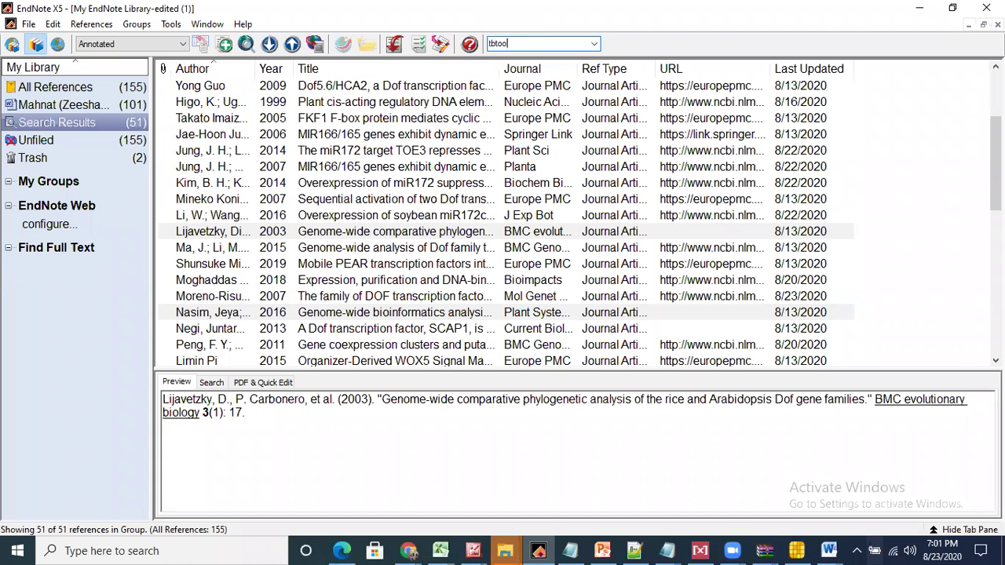
key("Return")
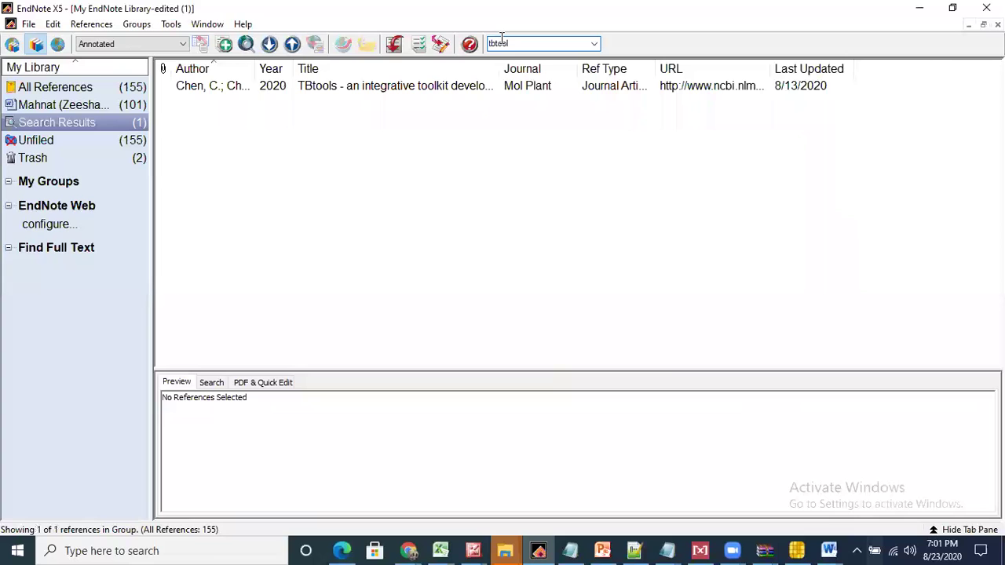
left_click(349, 86)
right_click(349, 86)
left_click(392, 220)
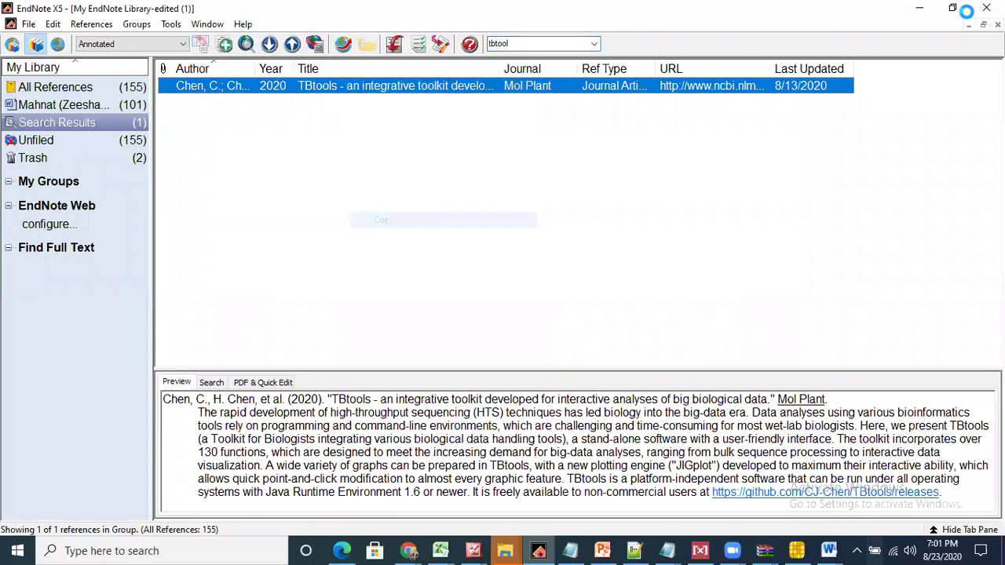
left_click(928, 8)
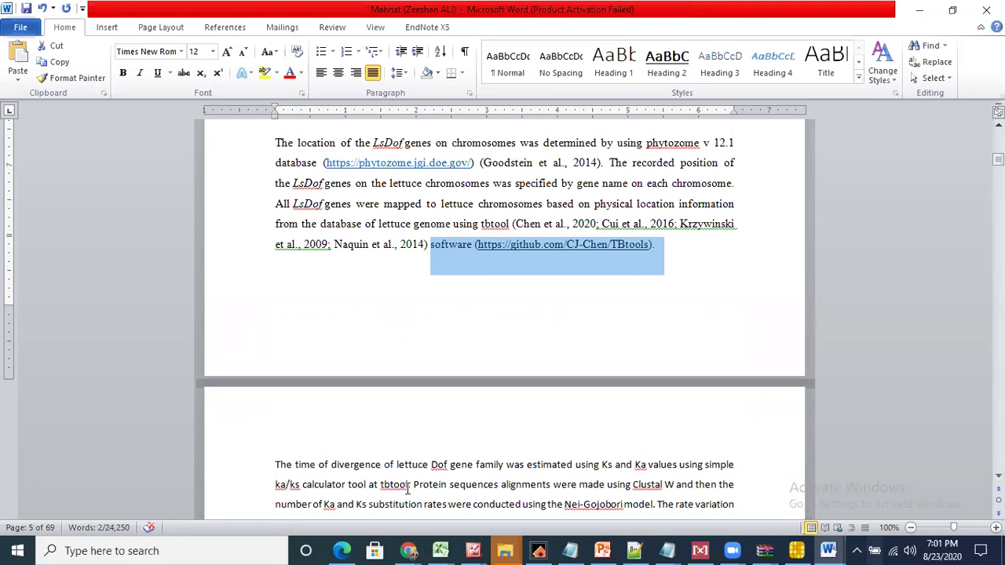
Paste the TBtools citation after the GitHub link, closing that sentence with a period, and after "tbtool" in the divergence time sentence.
left_click(514, 223)
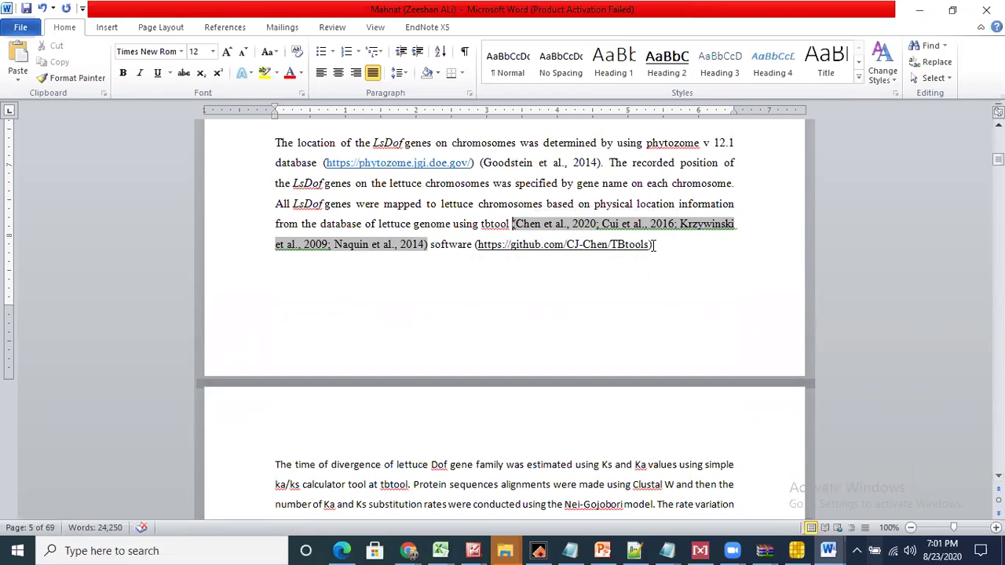
left_click(654, 246)
key("ctrl+v")
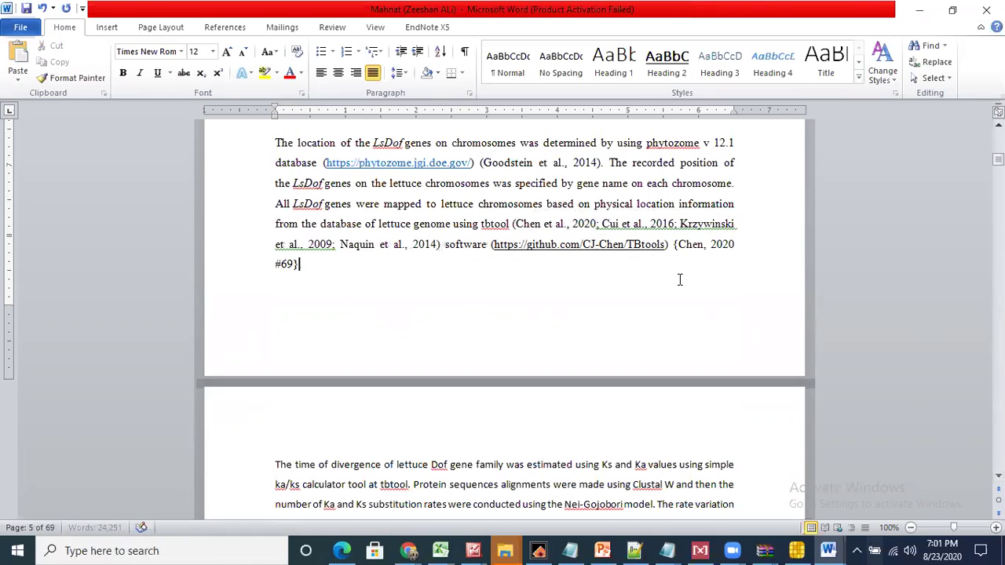
type(".")
left_click(409, 484)
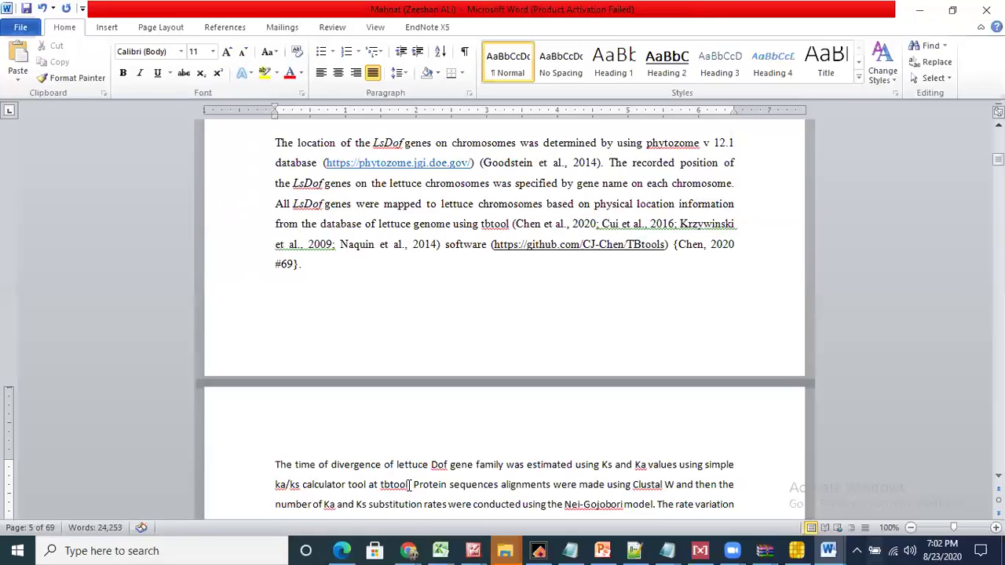
key("ctrl+v")
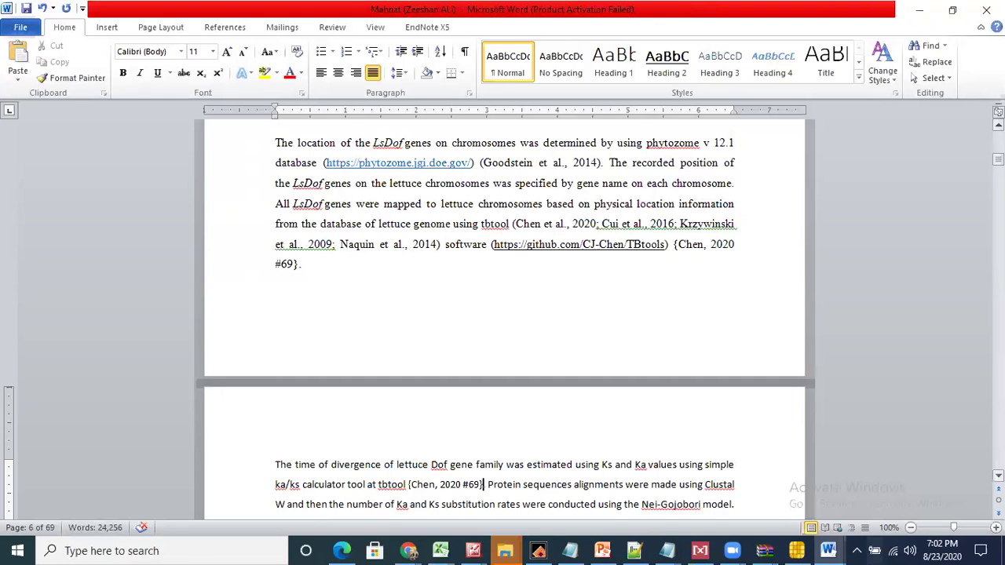
After the divergence time sentence's TBtools citation, end the sentence with a period and begin a new one reading "For the estimation of ka and ks value CDS".
scroll(999, 476, "down", 4)
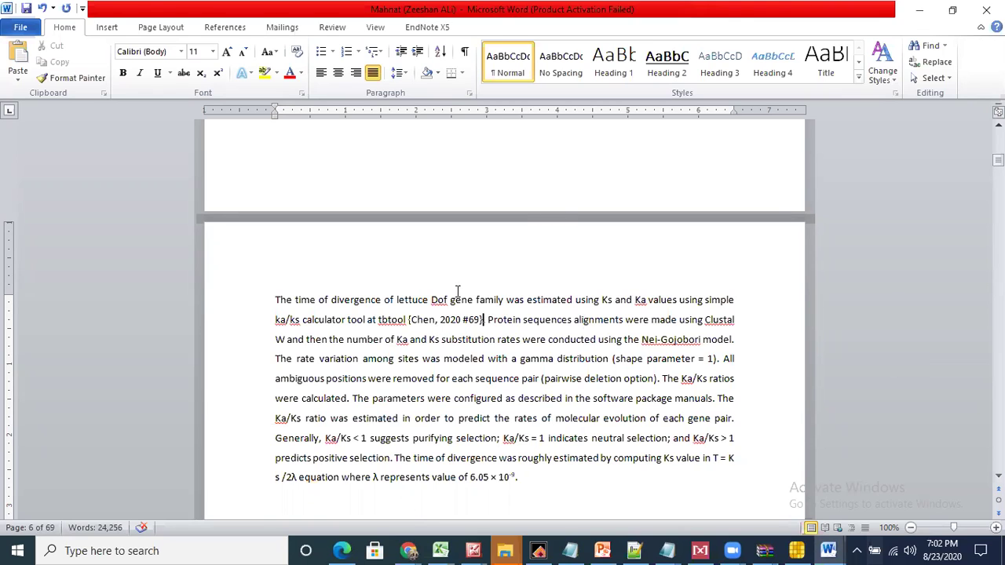
left_click(488, 321)
type("For the ")
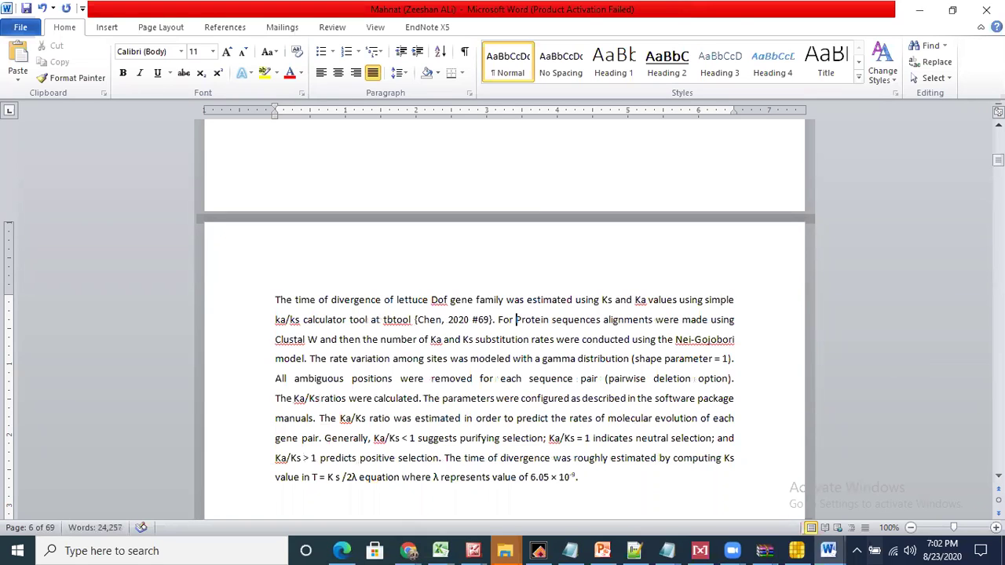
type("e")
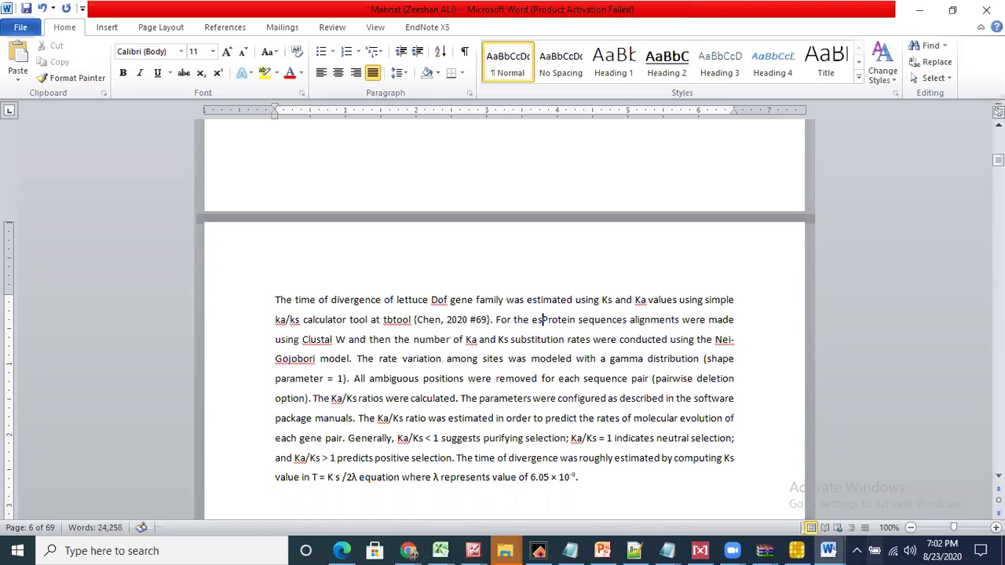
type("stimation of ")
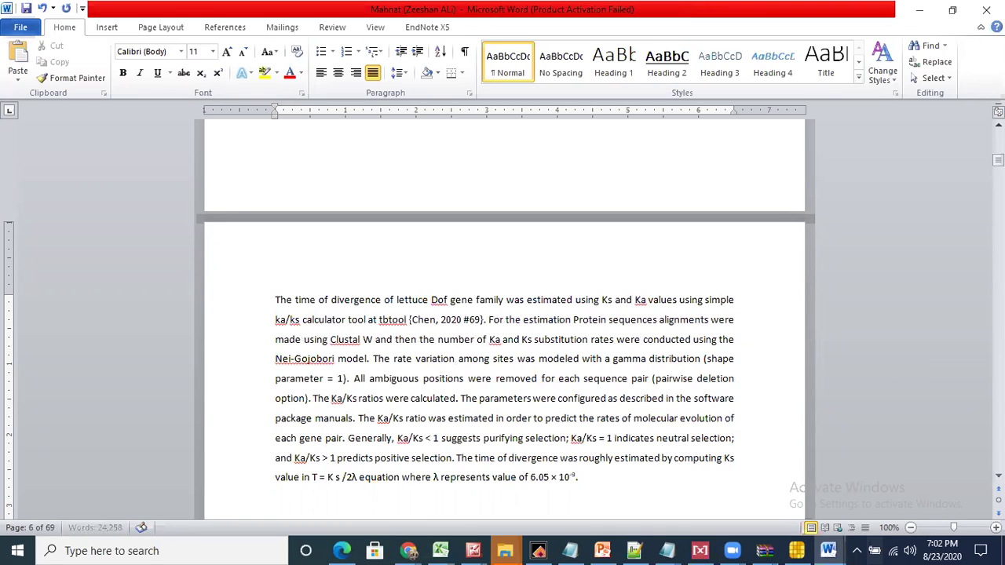
type("ka a")
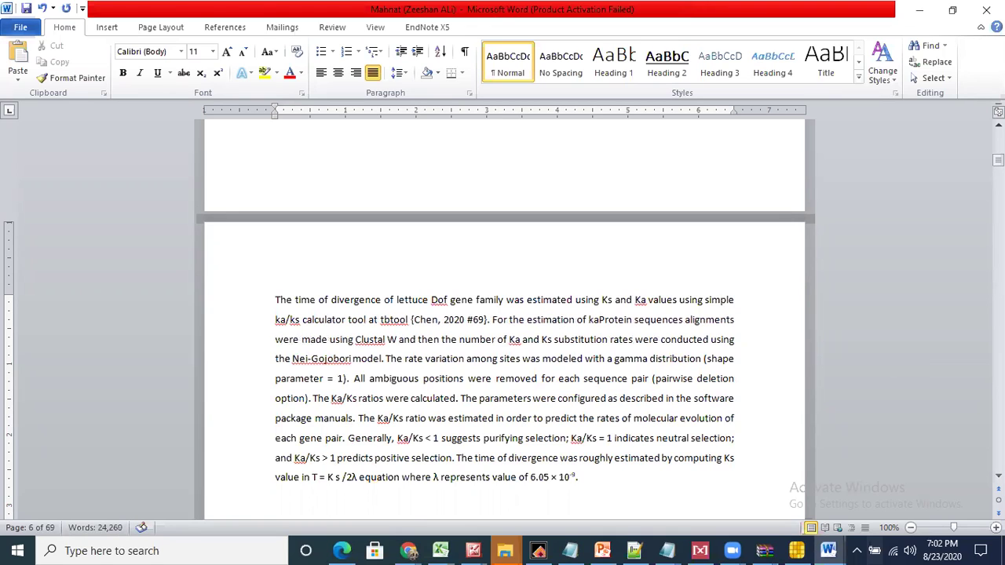
type("nd ks ")
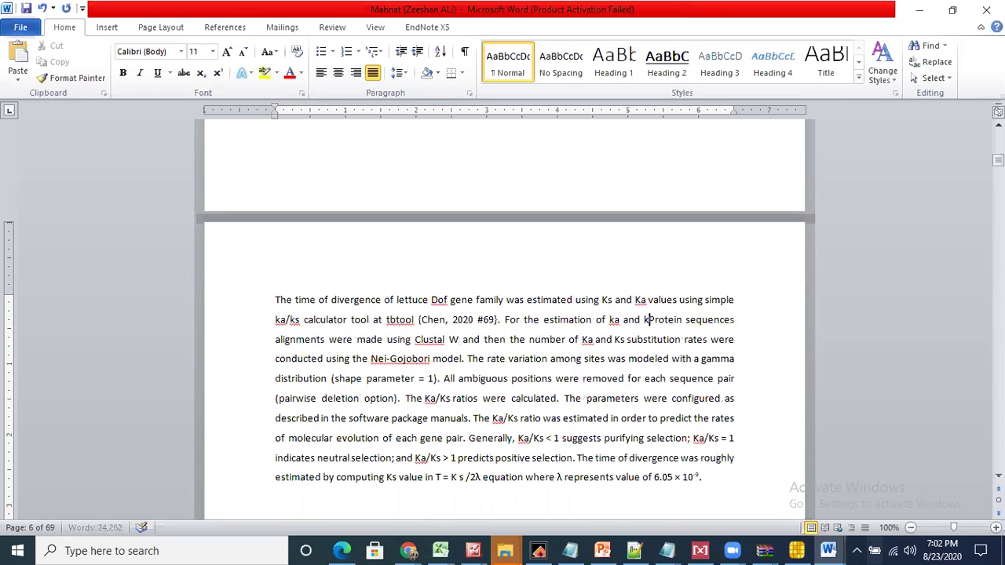
type("value")
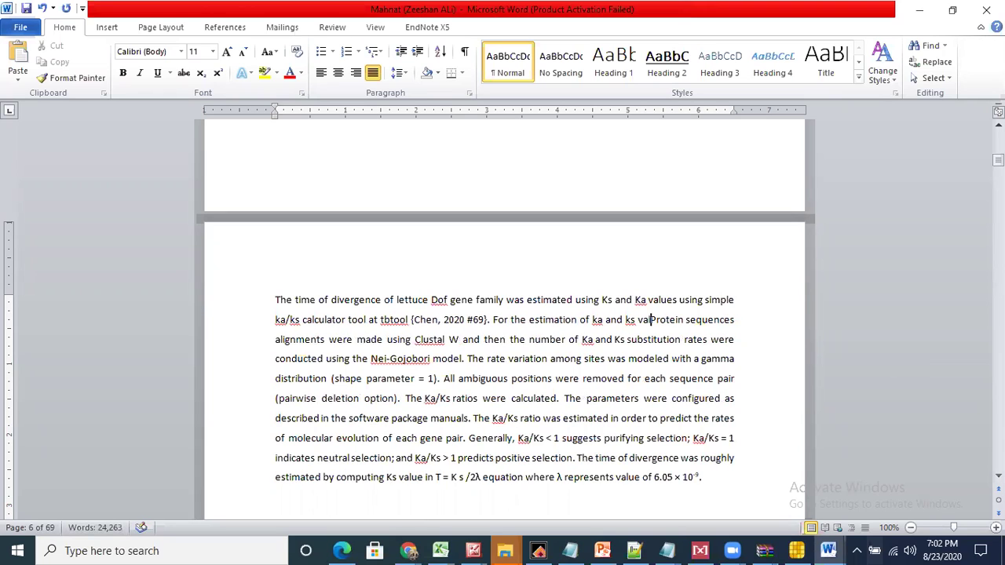
type("CDS")
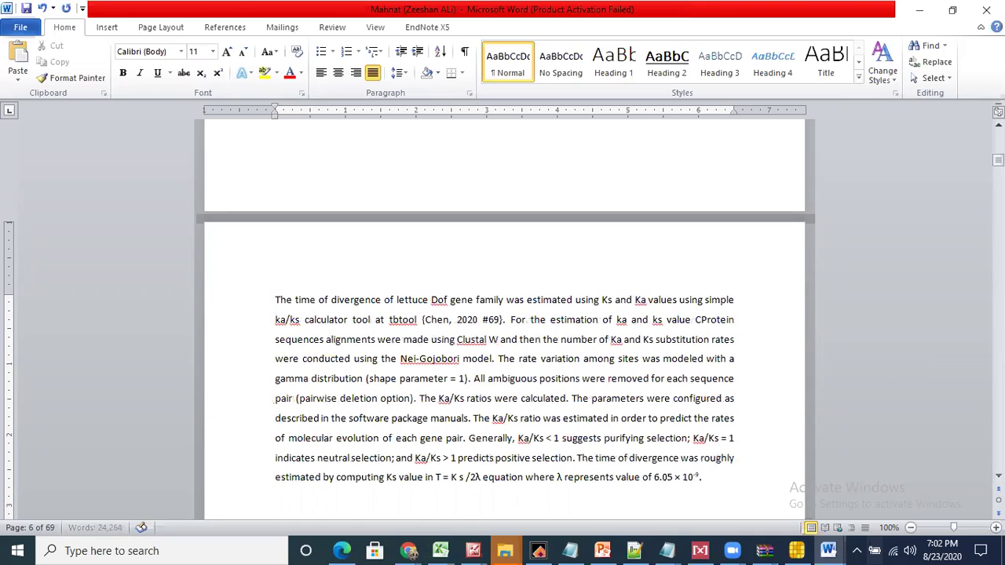
key("BackSpace")
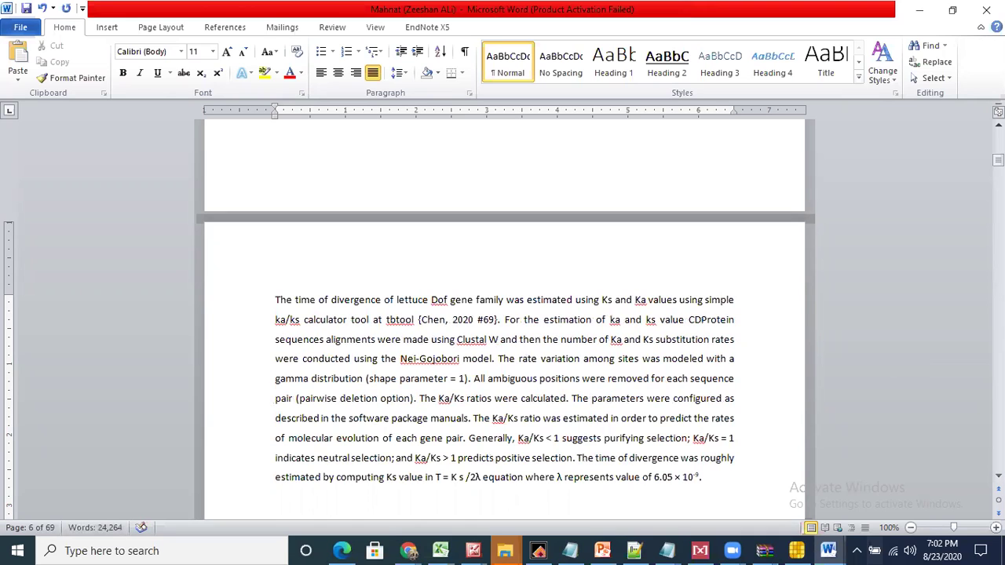
key("BackSpace")
key("BackSpace")
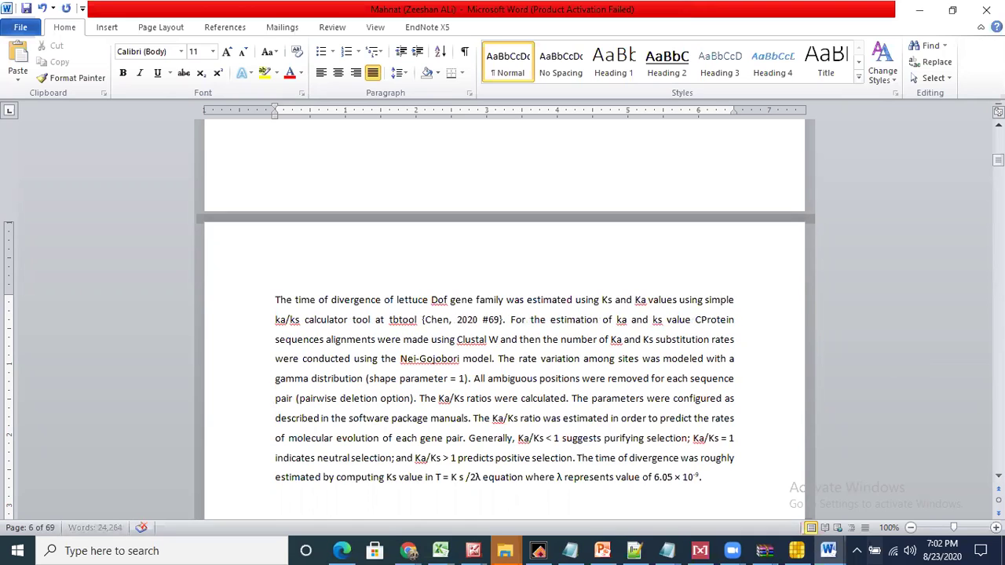
type("CDS")
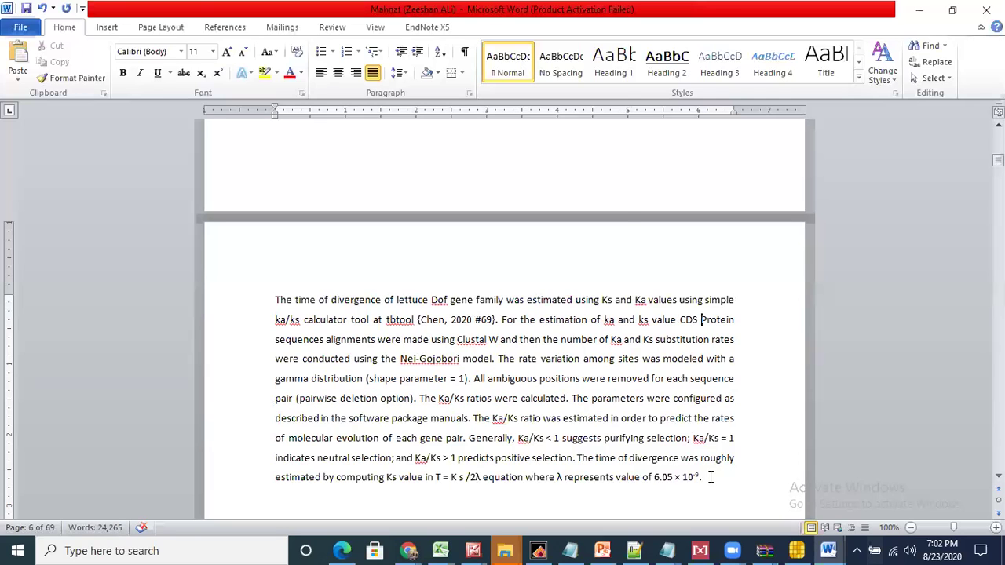
Switch to TBtools, open the Simple Ka/Ks Calculator to check which input files it requires, and return to the manuscript.
key("alt+Tab")
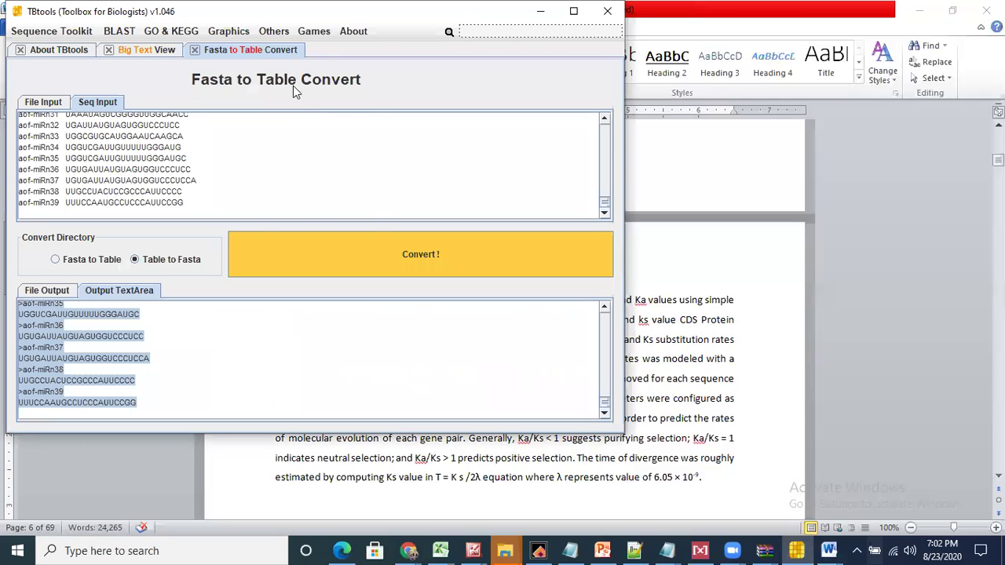
left_click(273, 30)
left_click(309, 130)
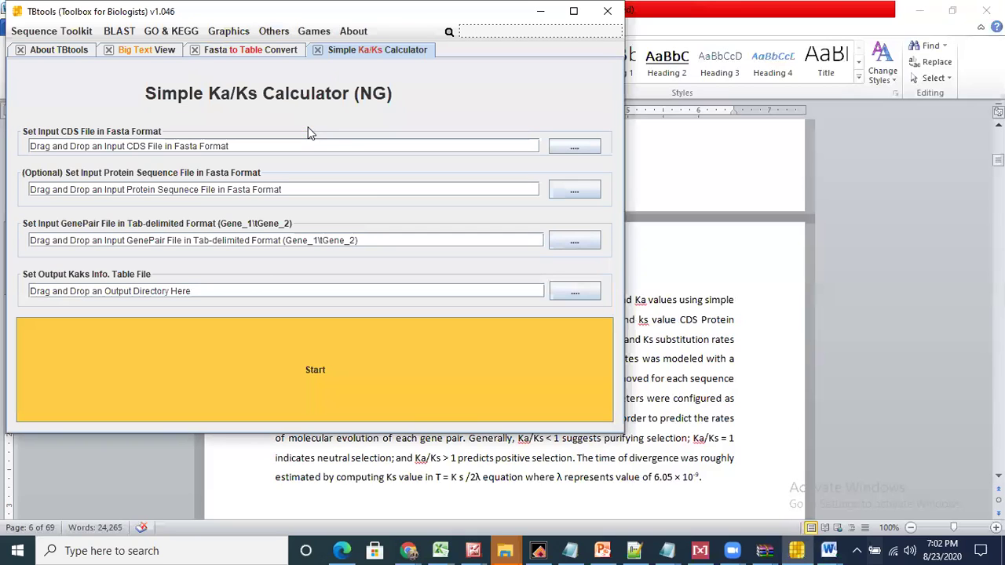
left_click(152, 190)
left_click(160, 240)
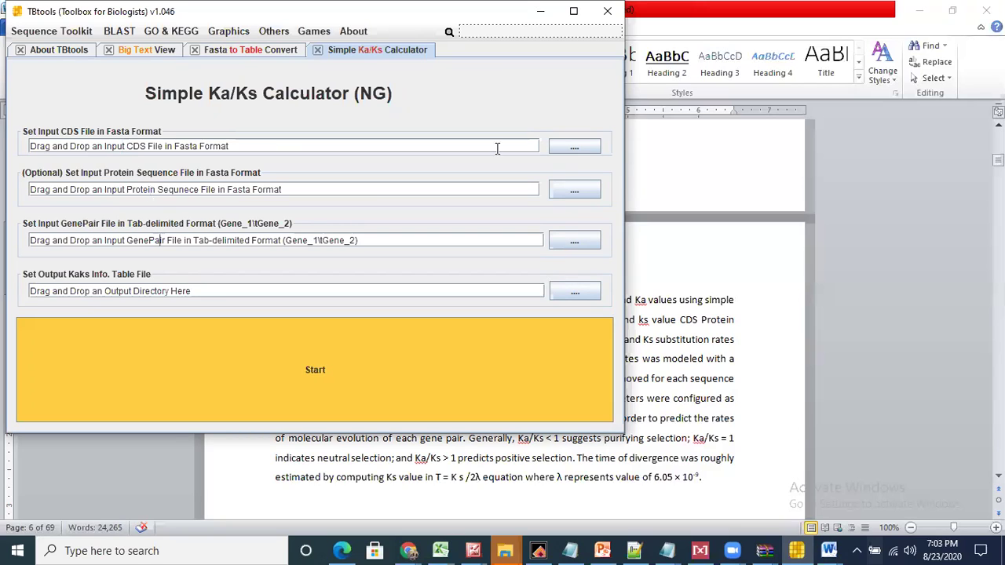
left_click(540, 11)
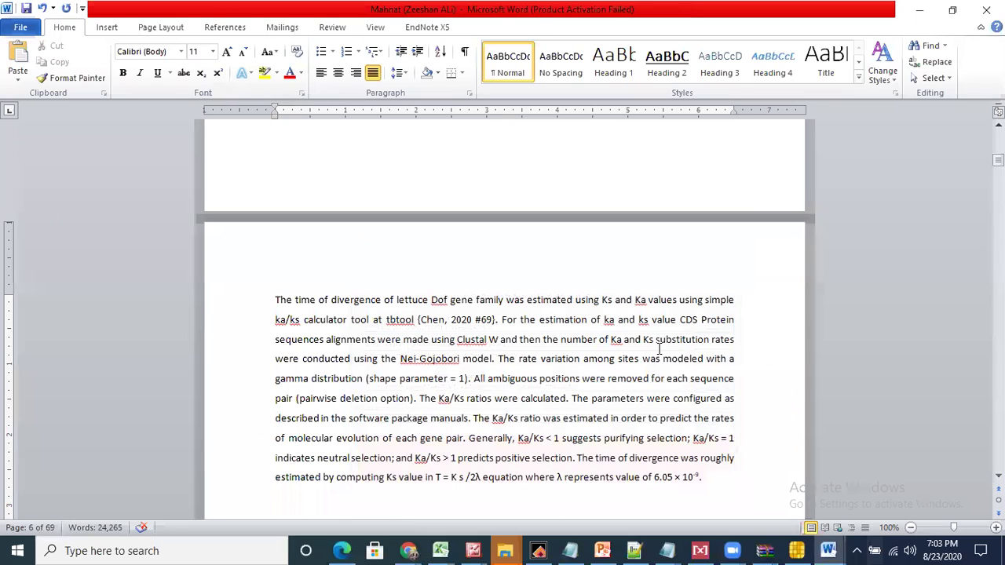
Complete the new sentence after "CDS" with ", protein and gene pair were used.".
left_click(703, 319)
key("BackSpace")
type(", protein and")
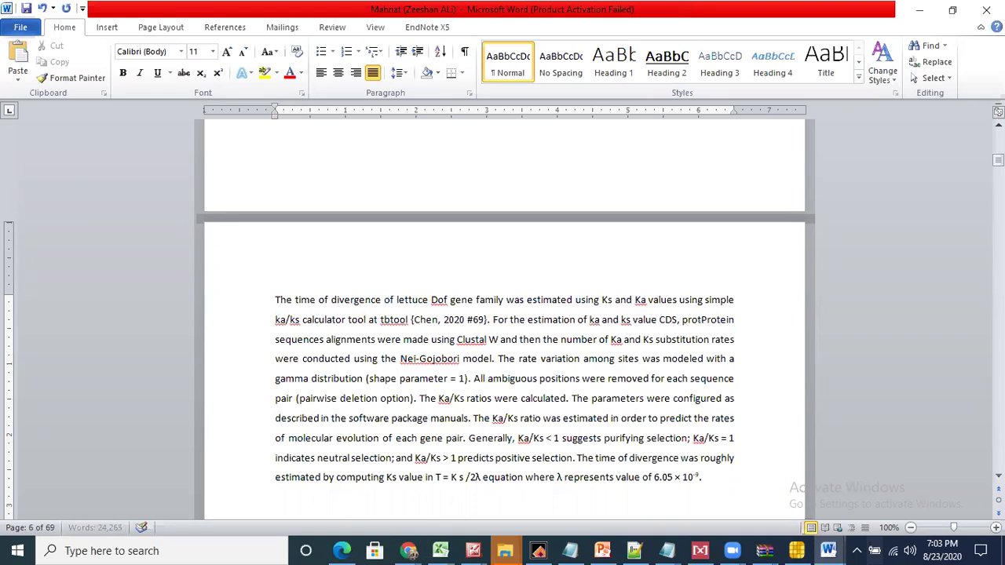
type(" gene ")
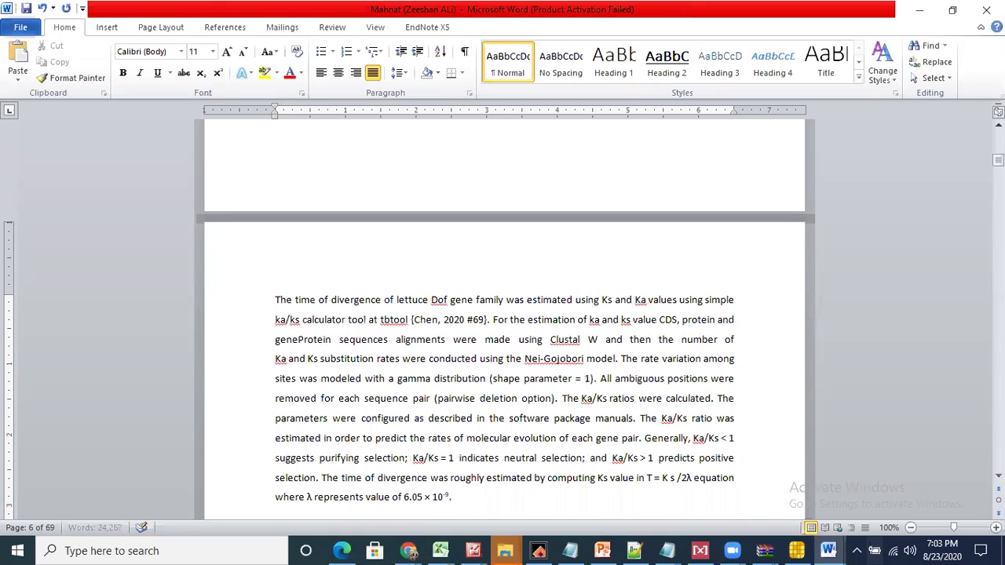
type("pair ")
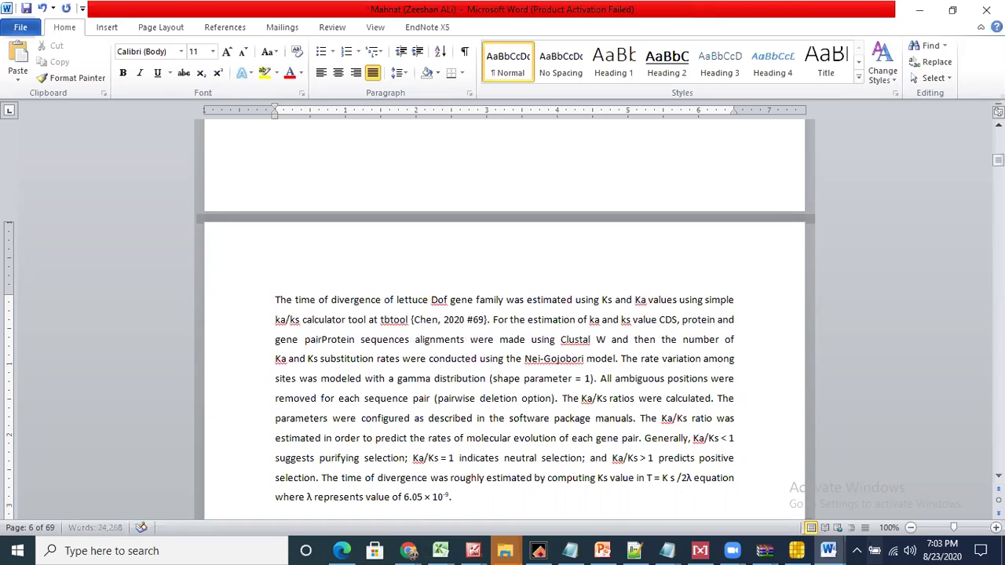
type("was ")
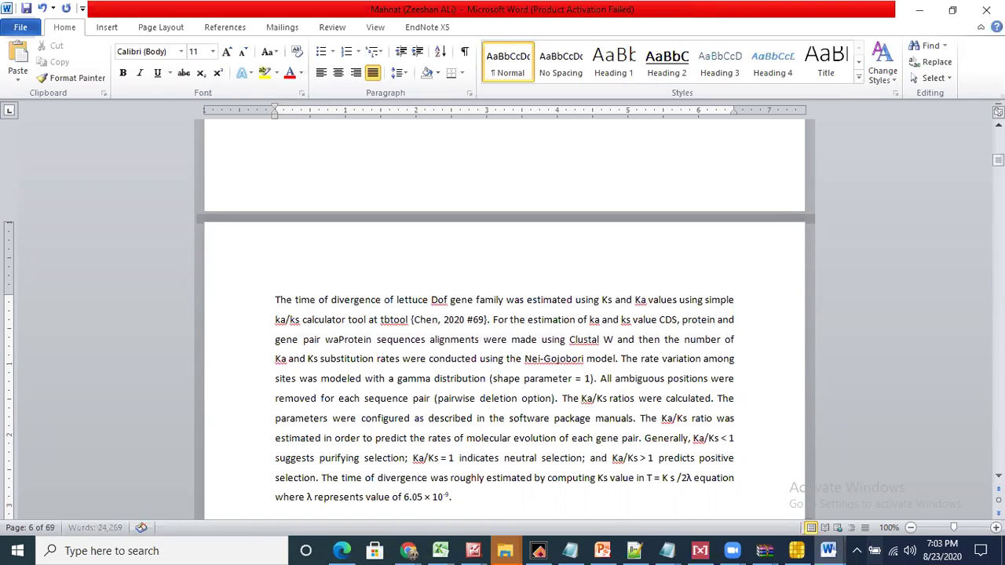
type("used")
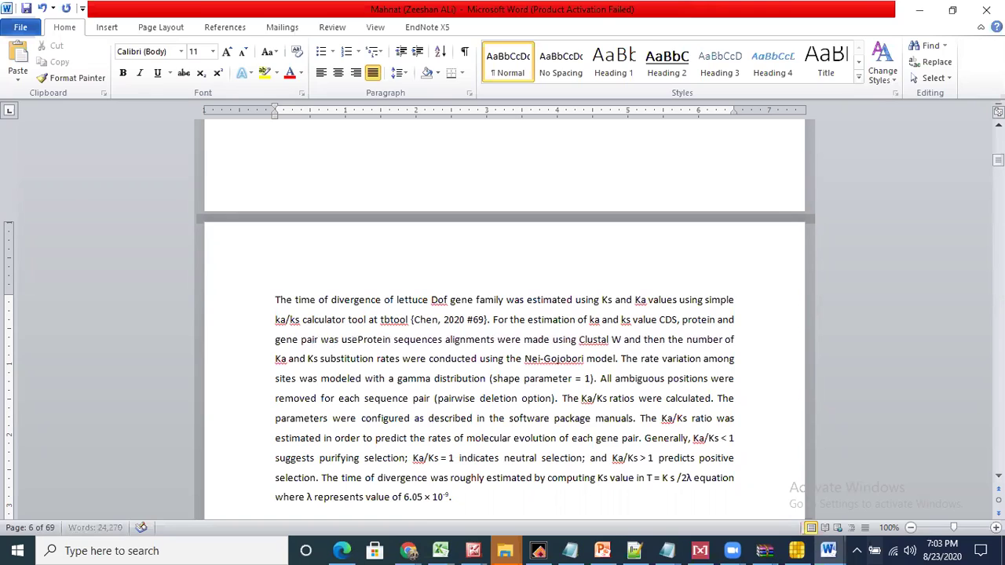
type(".")
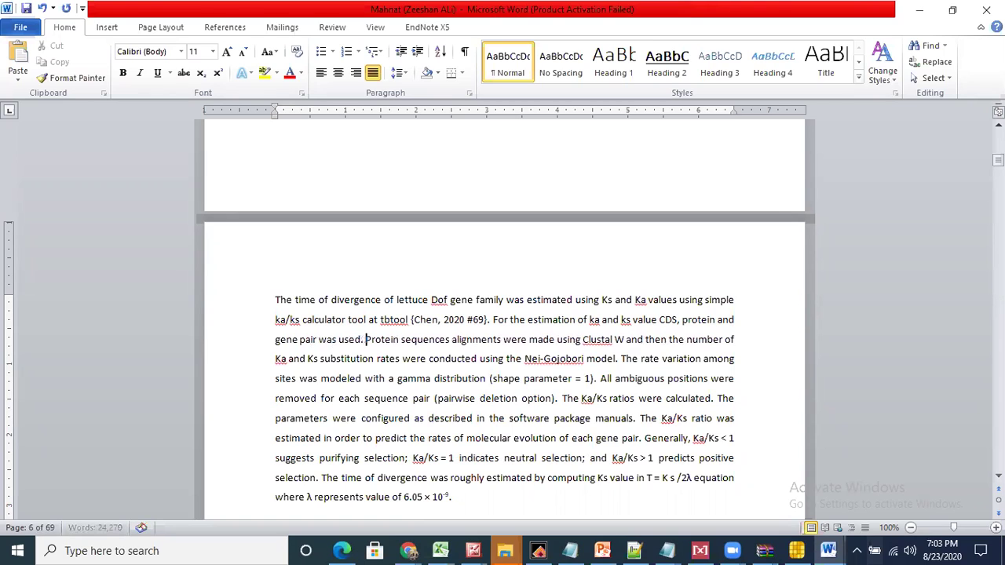
left_click(338, 339)
key("BackSpace")
key("BackSpace")
type("ere")
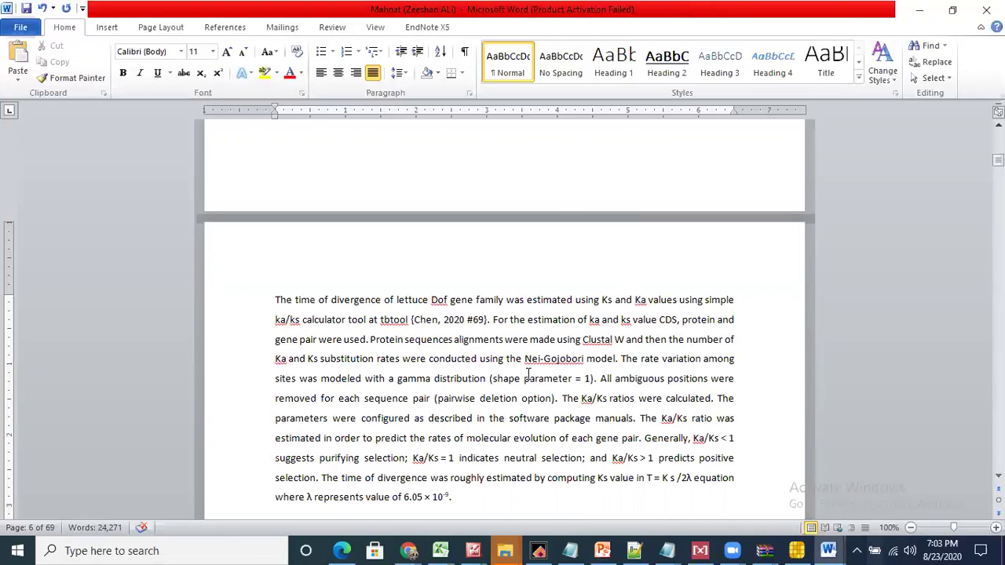
Delete the sentences from "Protein sequences alignments" through "software package manuals" in the lettuce divergence paragraph.
left_click(370, 339)
left_click_drag(370, 339, 621, 358)
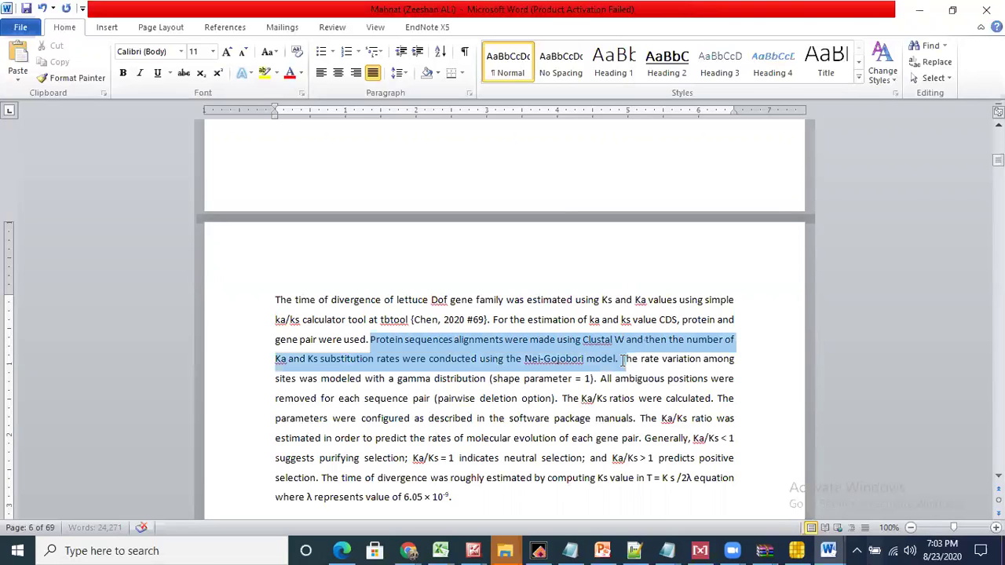
key("BackSpace")
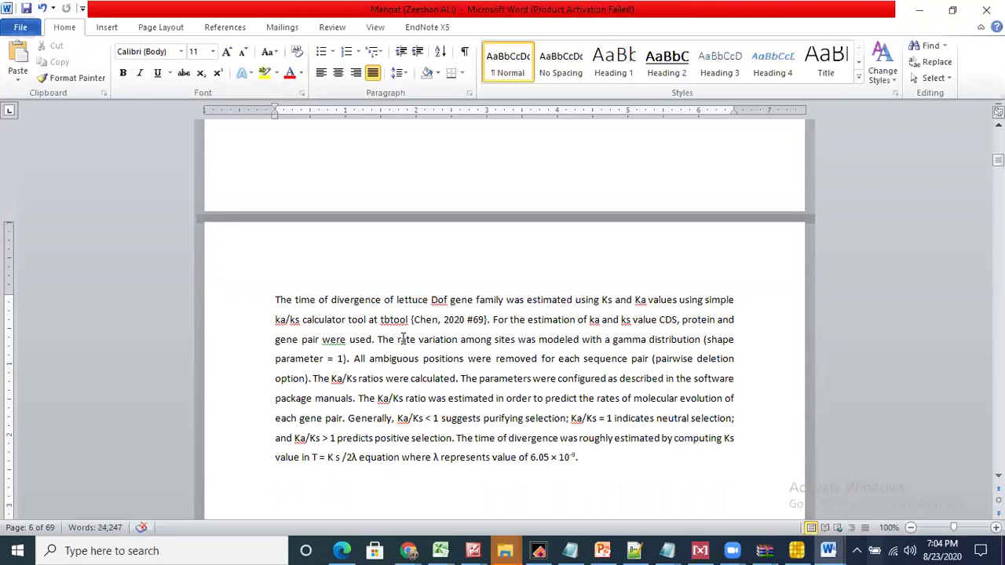
left_click_drag(378, 340, 356, 399)
key("Delete")
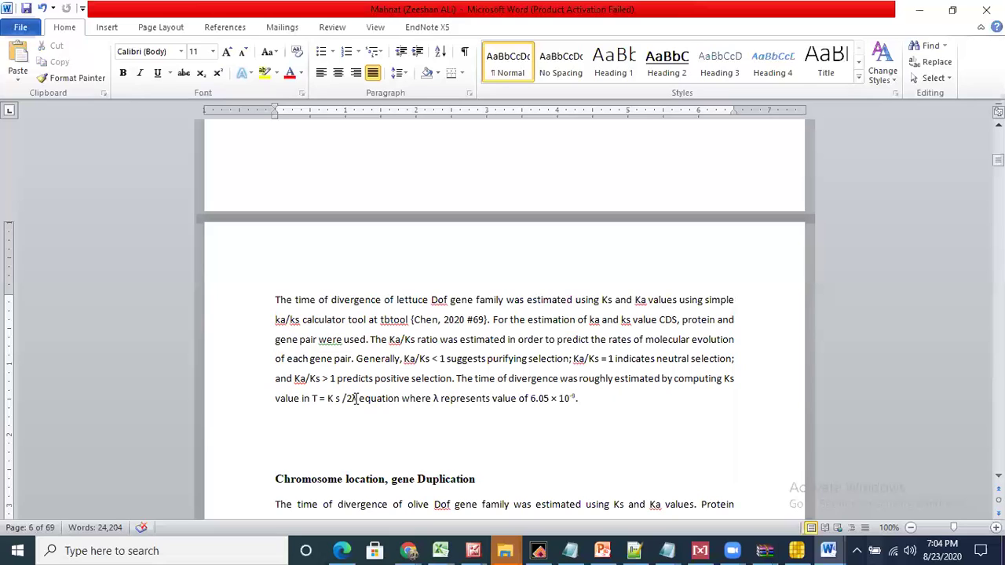
Delete the old "Chromosome location, gene Duplication" heading together with the olive Dof divergence paragraph below it.
key("Down")
key("Down")
key("Down")
key("Down")
key("Down")
key("Down")
key("Up")
key("Down")
key("Down")
key("Down")
key("Down")
key("Down")
key("Down")
key("Down")
key("Down")
key("Down")
key("Down")
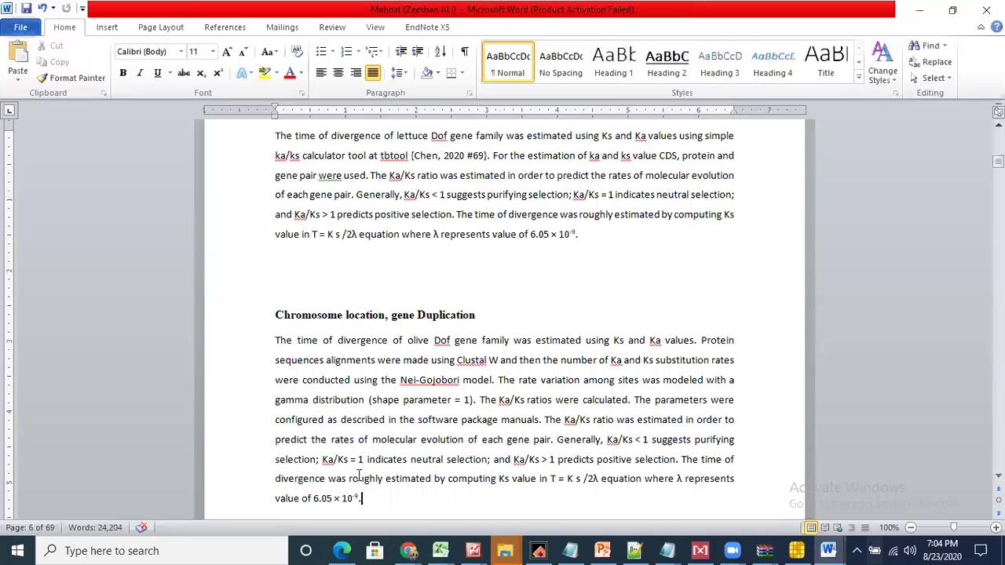
left_click_drag(362, 499, 279, 318)
key("Delete")
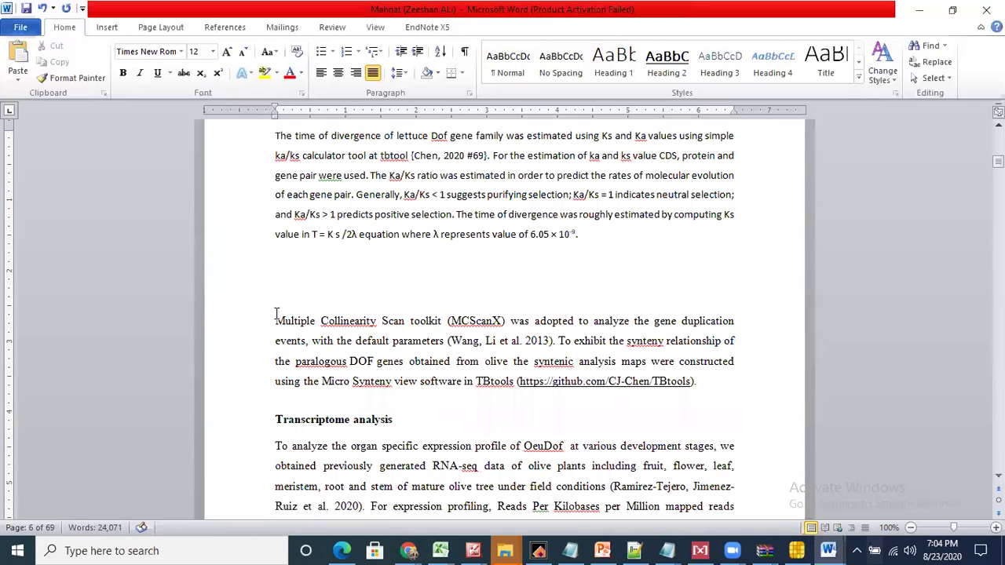
Delete the MCScanX collinearity paragraph and an empty line above "Transcriptome analysis", and save the document.
left_click_drag(276, 314, 557, 341)
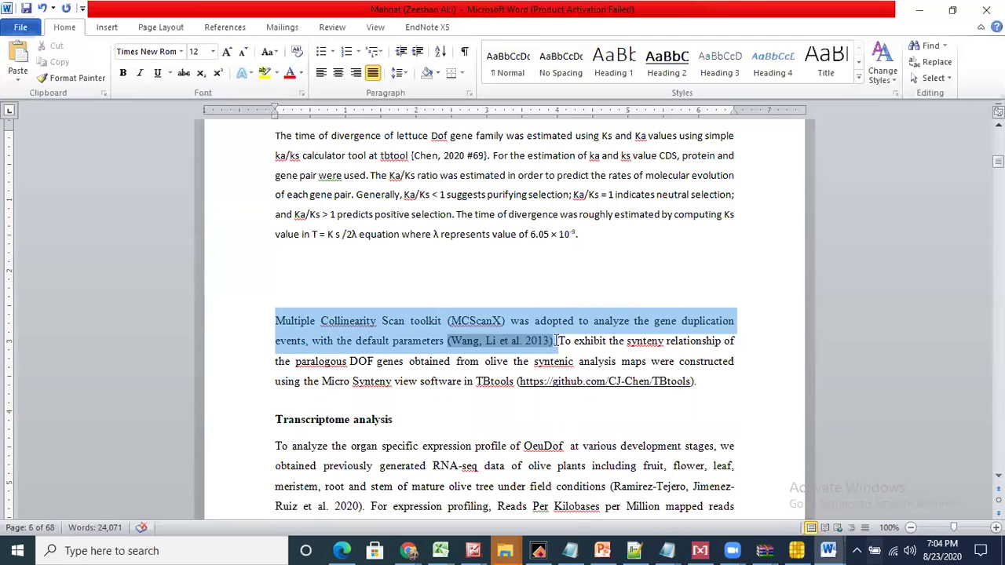
left_click_drag(557, 341, 725, 377)
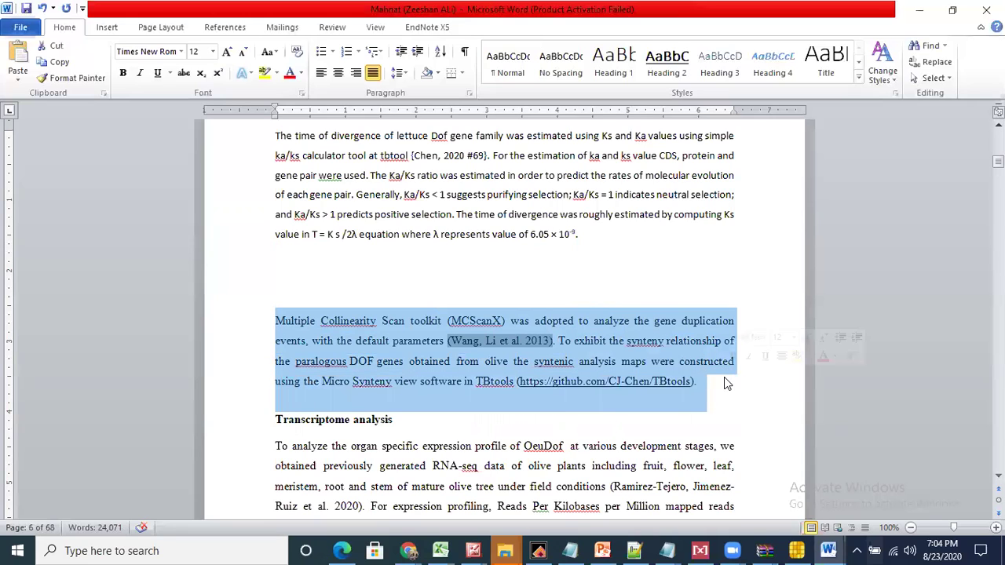
key("Delete")
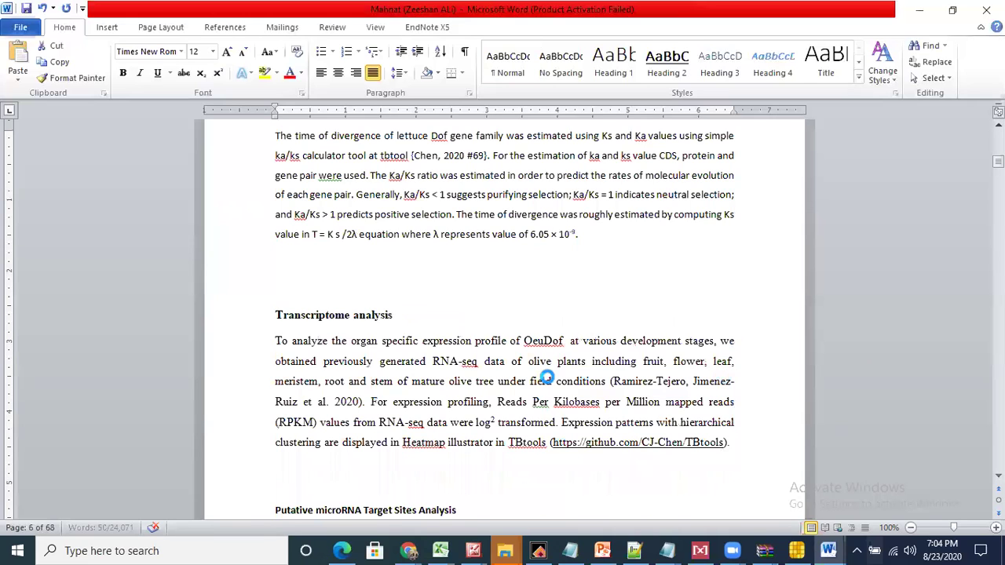
left_click(318, 278)
key("Delete")
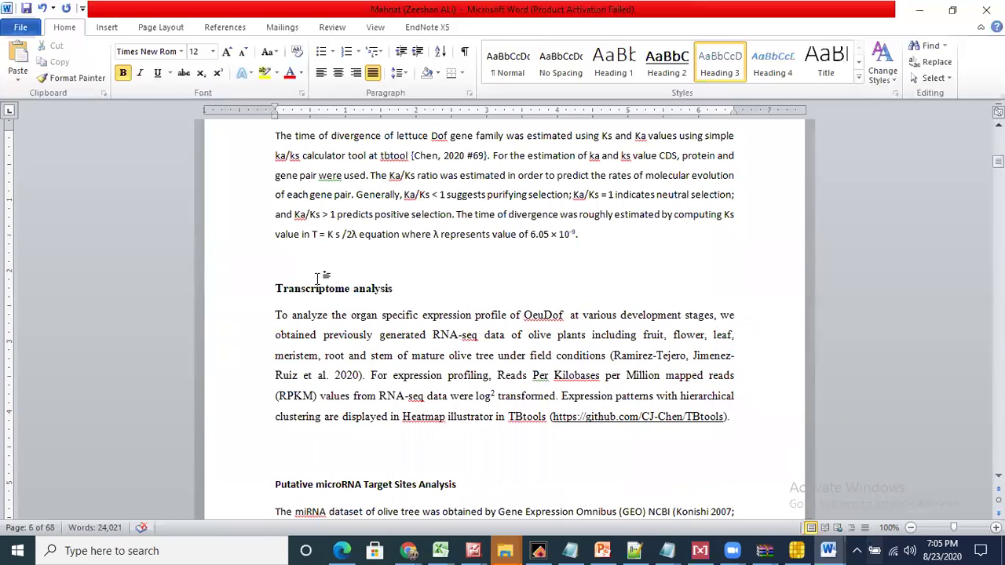
key("ctrl+s")
Insert "Comparative phylogenetic analysis and" at the start of the "Multiple sequence alignment and comparative phylogenetic analysis" heading.
scroll(502, 314, "up", 6)
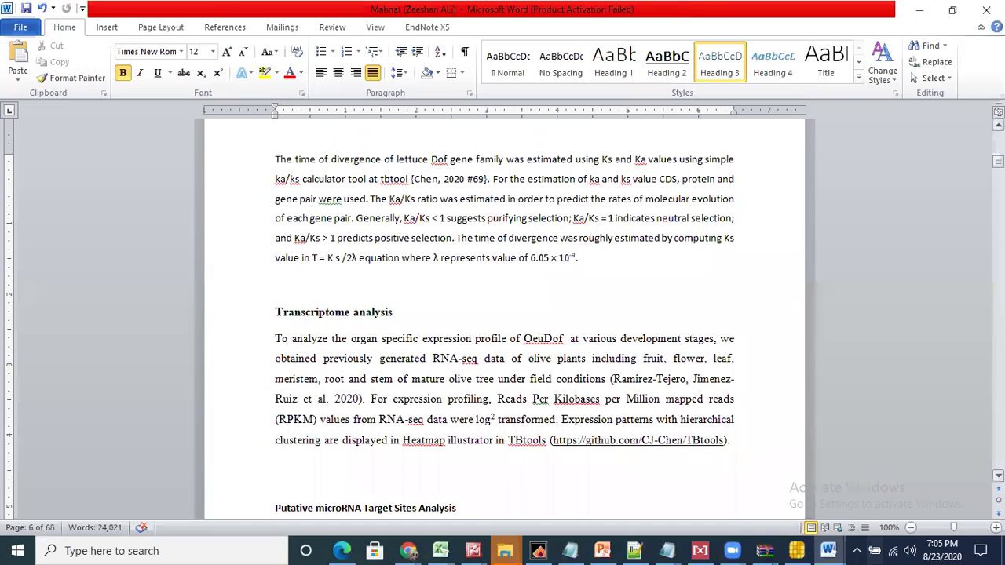
scroll(503, 314, "up", 3)
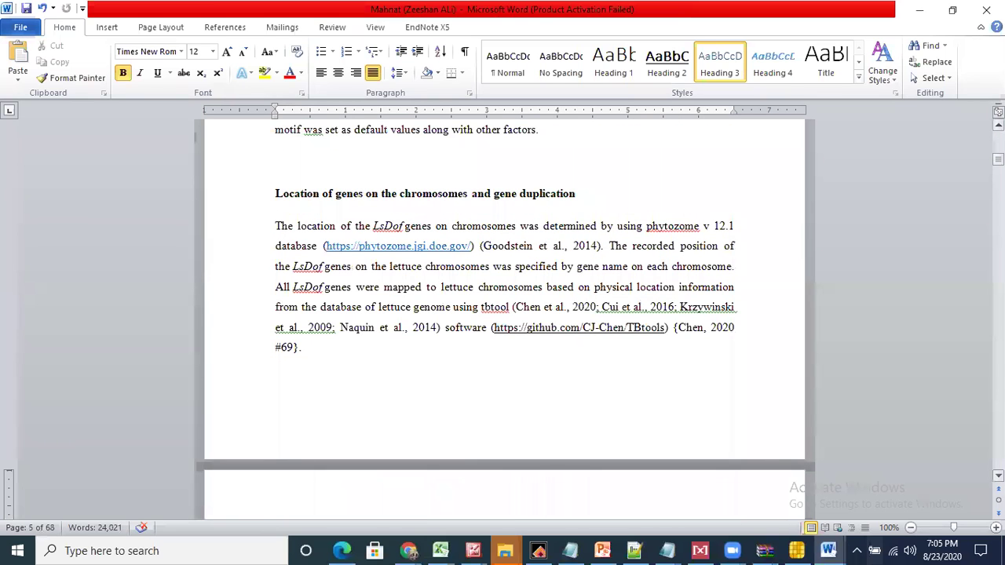
scroll(502, 314, "up", 8)
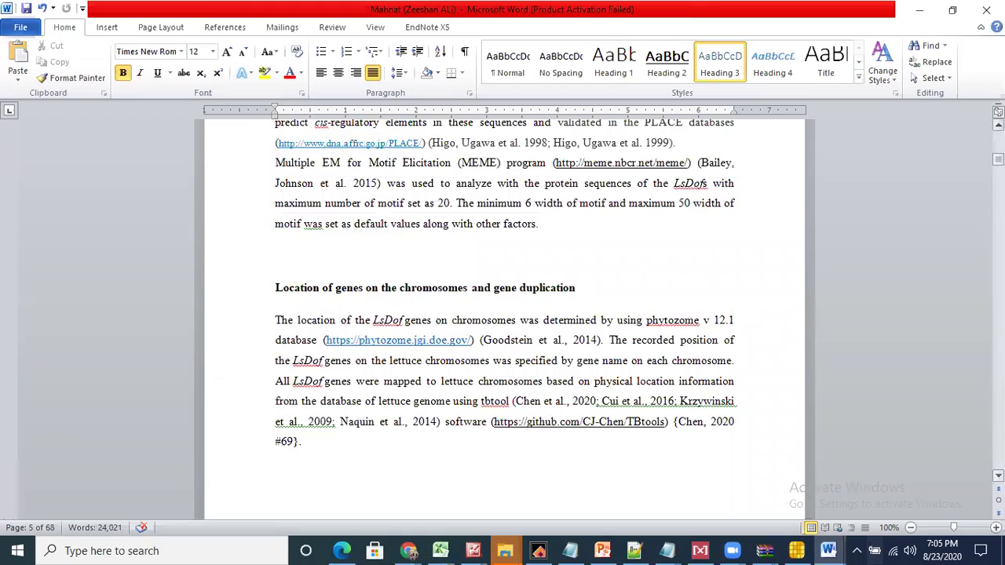
scroll(503, 314, "up", 6)
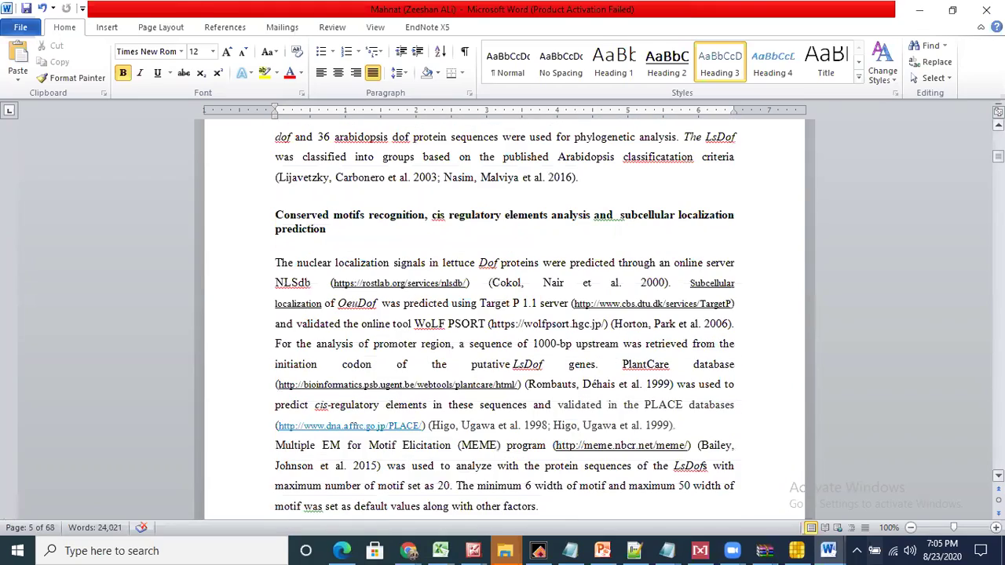
scroll(502, 314, "up", 8)
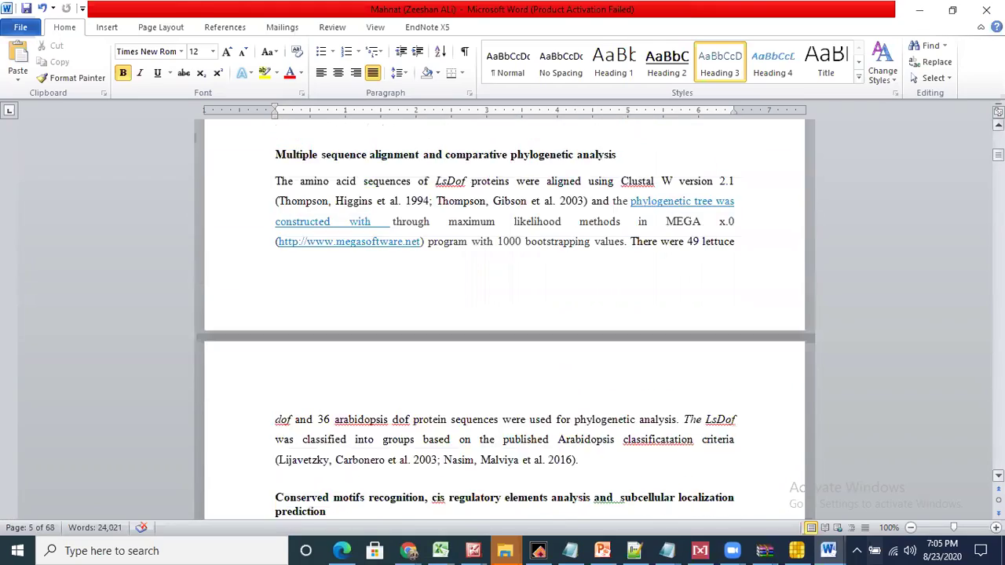
scroll(666, 240, "up", 1)
left_click(277, 286)
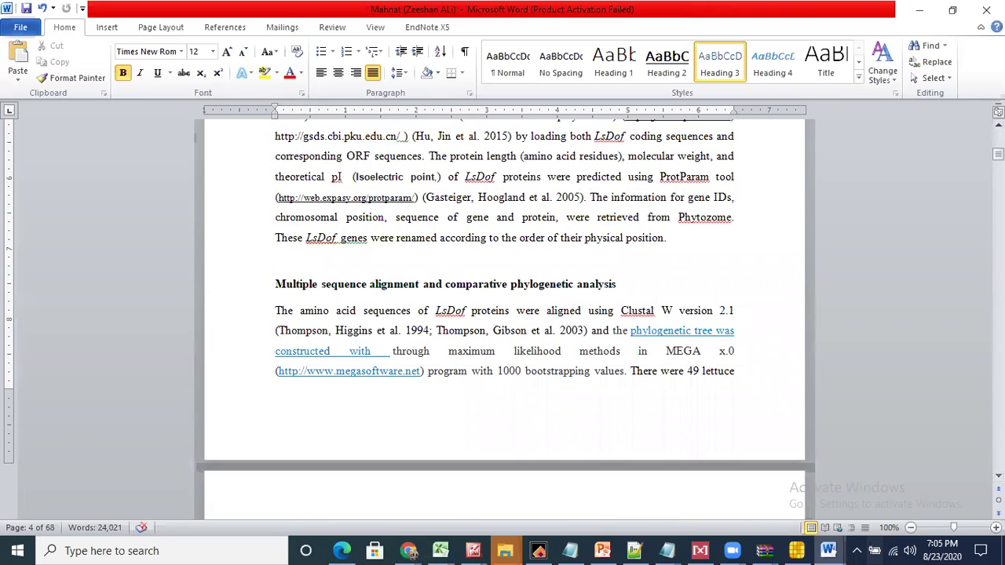
type("Comparati")
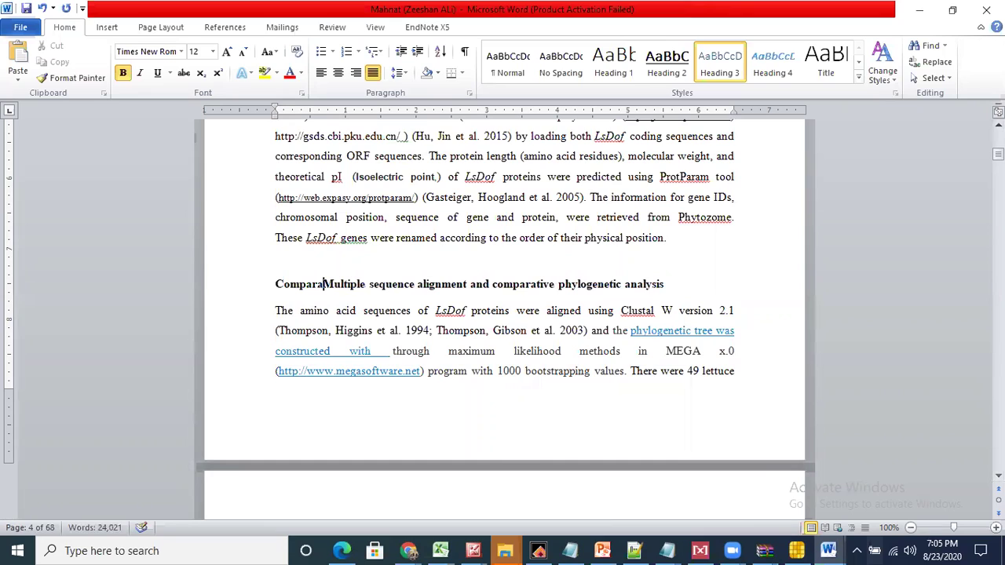
type("ve ")
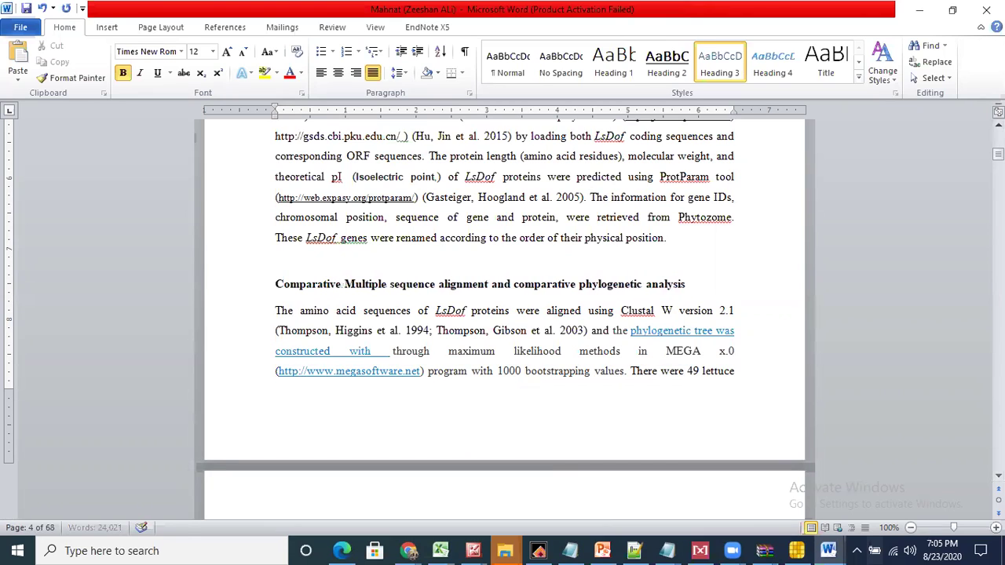
type("phylo")
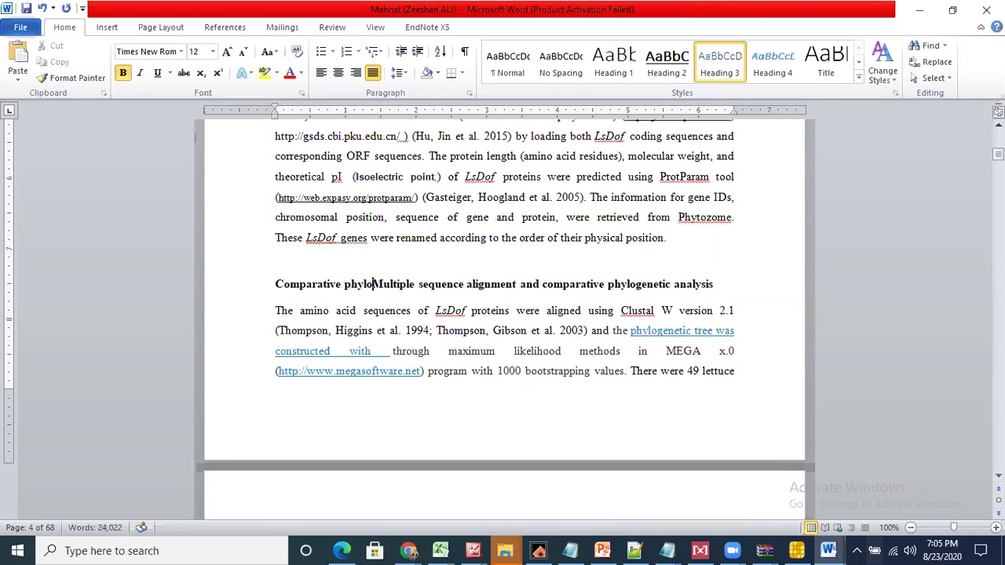
type("genetic analysis and")
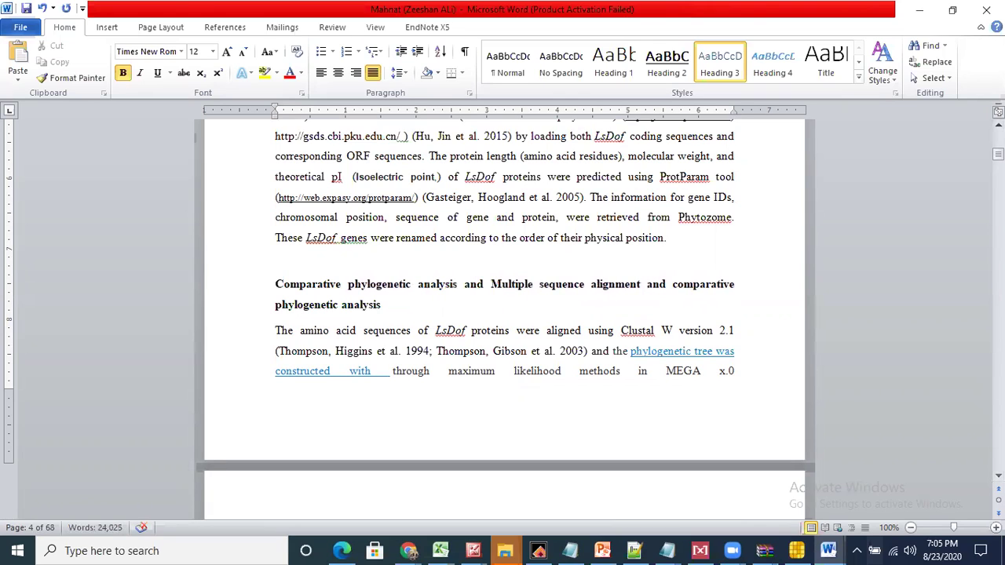
Lowercase the M of "Multiple" in that heading and delete the trailing words "and comparative phylogenetic analysis".
key("Delete")
type("m")
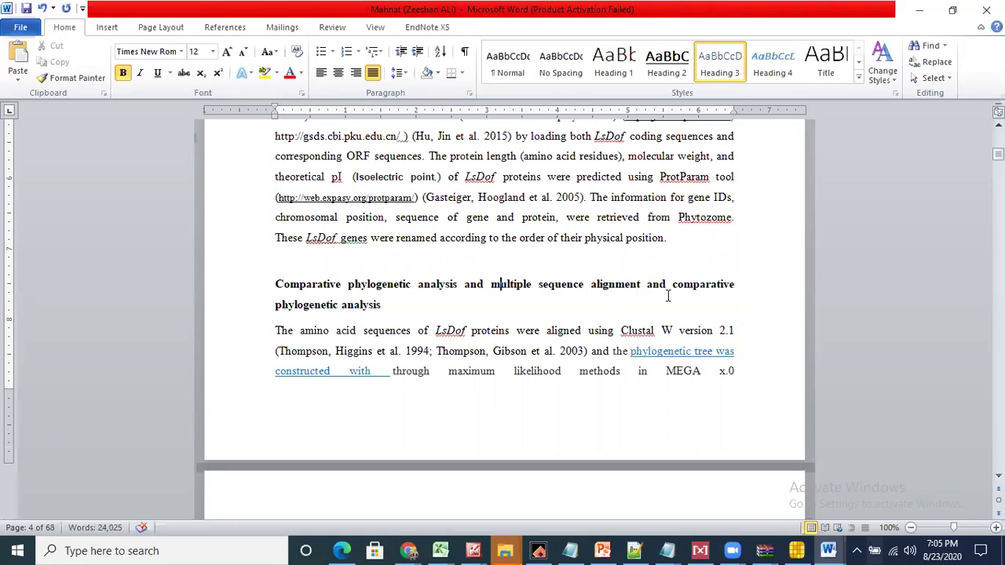
left_click_drag(649, 285, 404, 307)
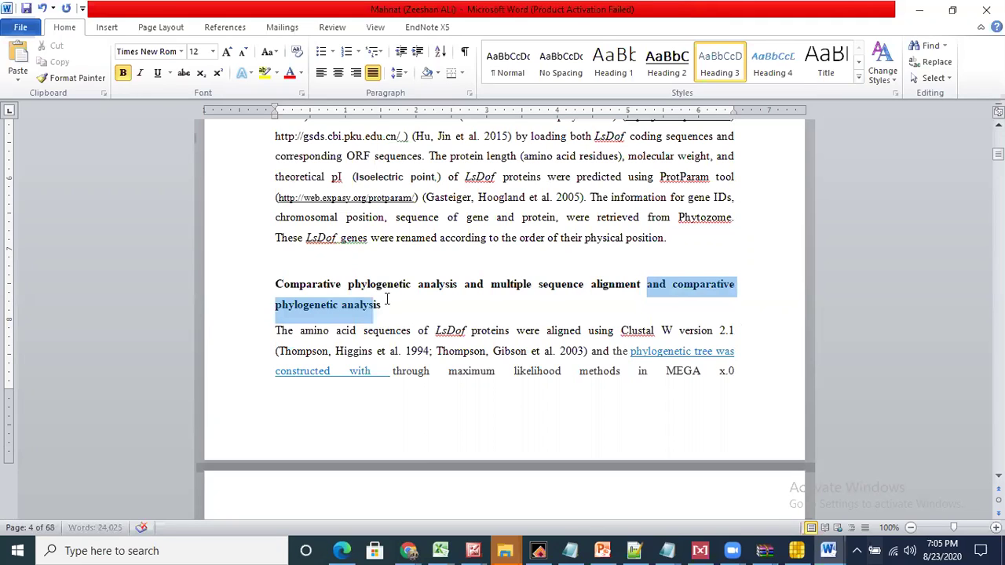
key("Delete")
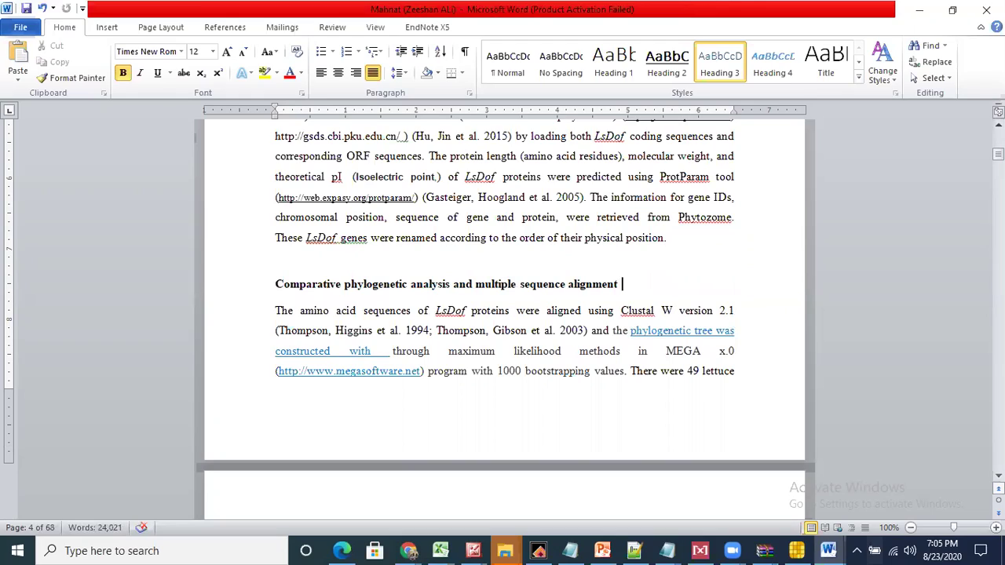
Review the methods text after the phylogenetic section, especially the transcriptome and microRNA target site sections, for remaining olive content.
scroll(505, 295, "down", 3)
scroll(504, 314, "down", 6)
scroll(504, 314, "down", 5)
scroll(505, 314, "down", 3)
scroll(505, 314, "down", 4)
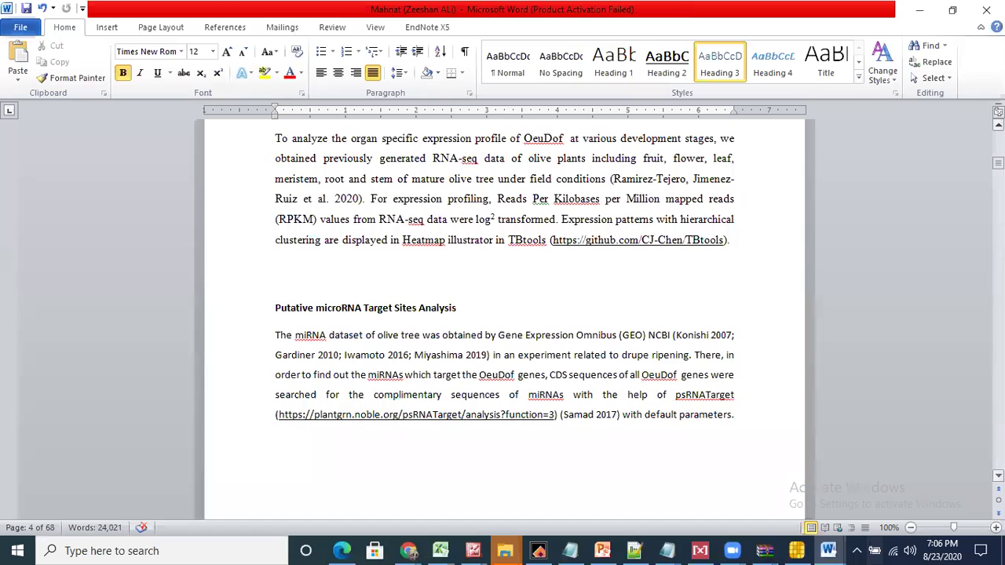
scroll(505, 315, "up", 2)
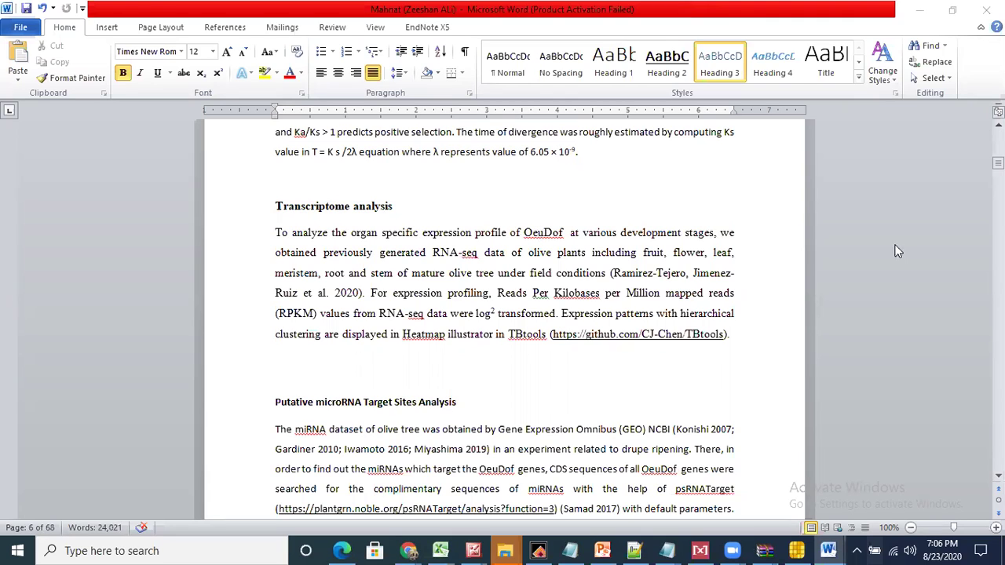
scroll(503, 314, "up", 2)
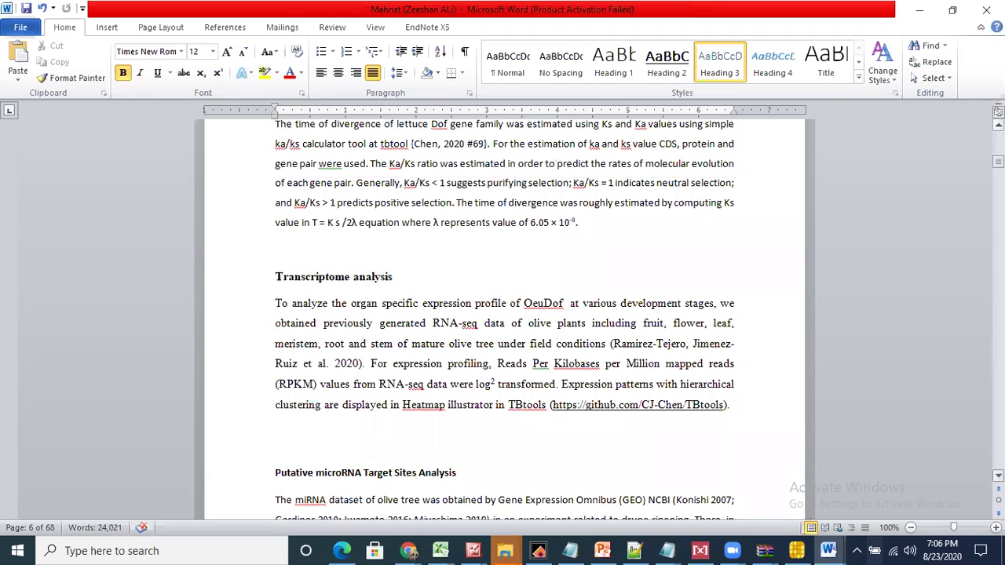
left_click(585, 226)
key("Down")
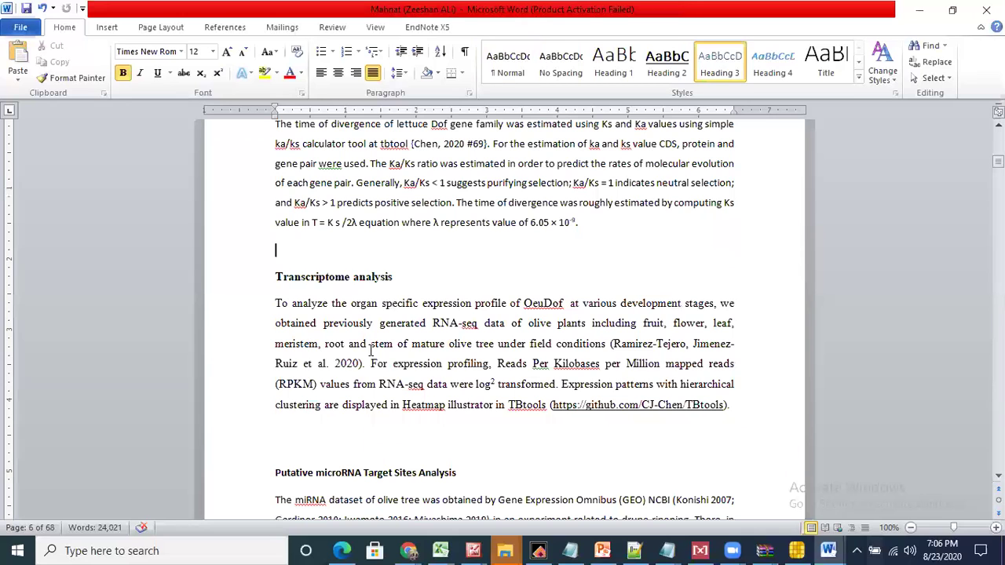
key("Down")
key("Down")
key("Down")
key("Down")
key("Down")
key("Down")
key("Down")
key("Down")
key("Down")
key("Down")
key("Down")
key("Down")
key("Down")
key("Down")
key("Down")
key("Down")
key("Down")
key("Down")
key("Down")
key("Down")
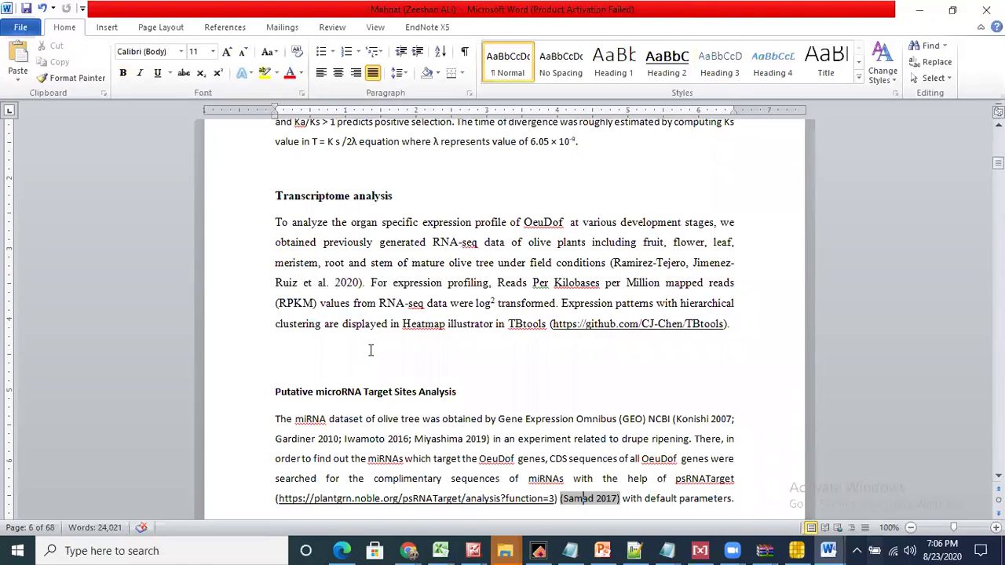
key("Up")
key("Up")
key("Up")
key("Up")
key("Up")
key("Up")
key("Up")
key("Up")
key("Up")
key("Up")
key("Up")
key("Up")
key("Up")
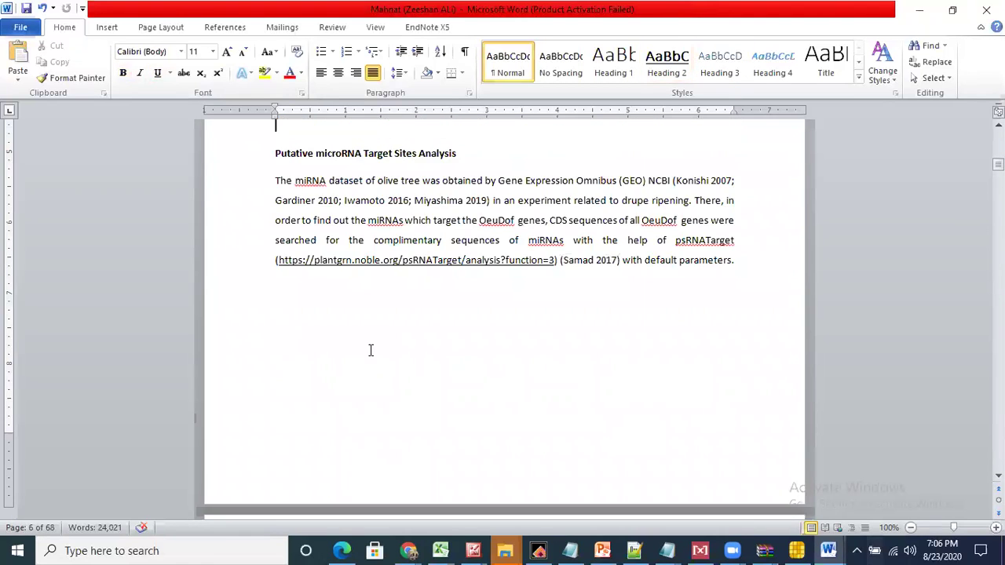
key("Up")
key("Up")
key("Up")
key("Up")
key("Up")
key("Up")
key("Up")
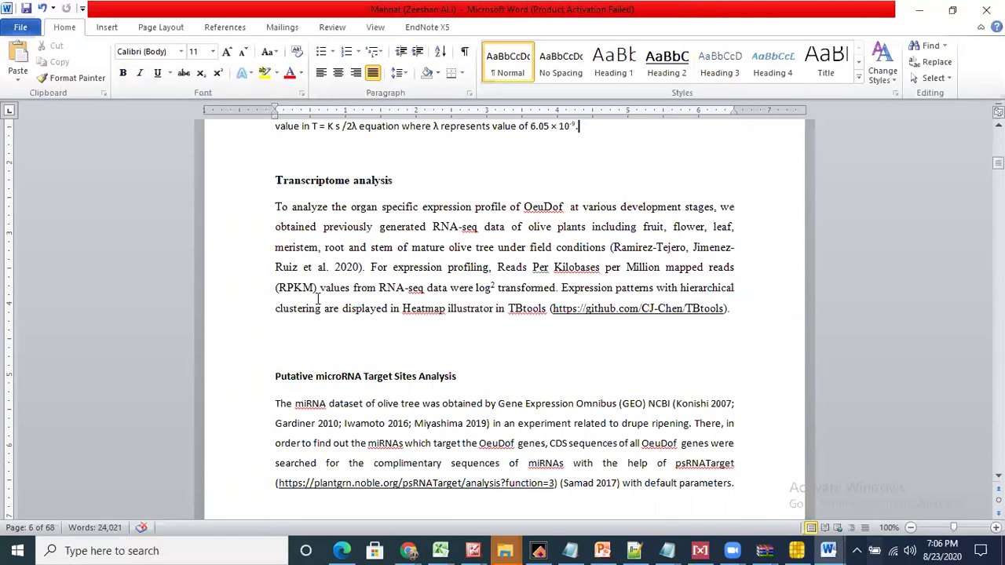
Colour the "Transcriptome analysis" and "Putative microRNA Target Sites Analysis" sections red, including their headings.
left_click_drag(270, 182, 759, 483)
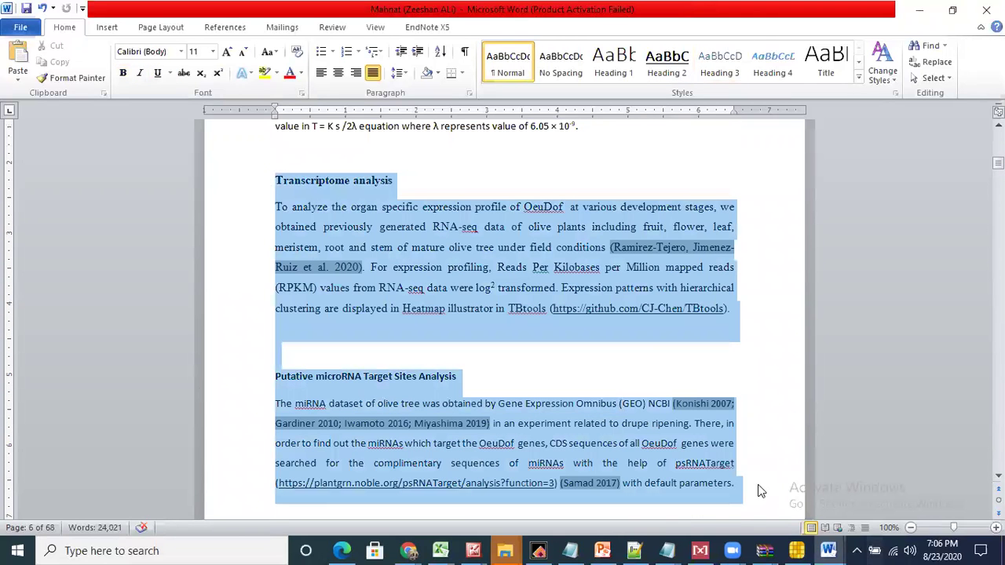
left_click(290, 73)
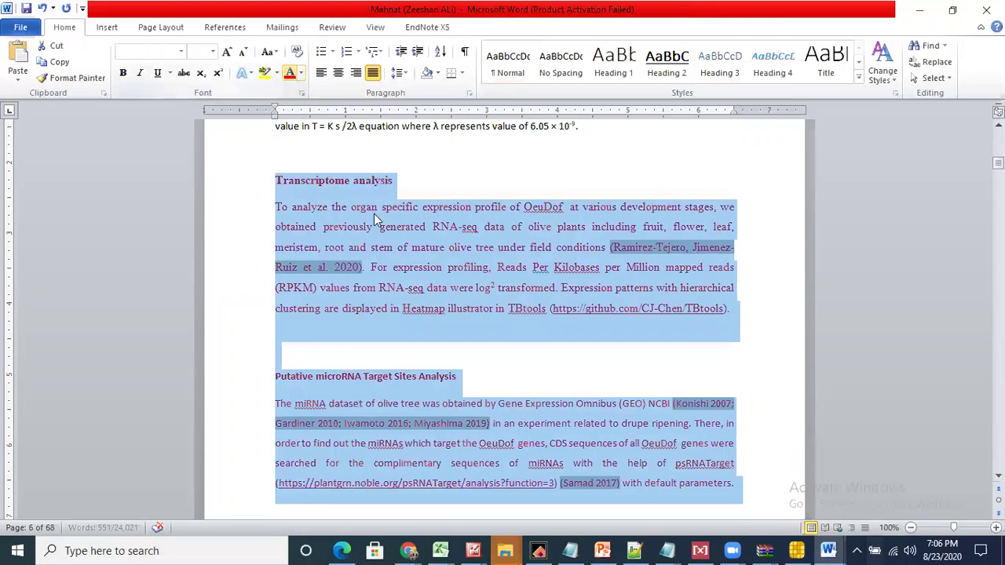
left_click(385, 240)
Replace "olive" with "lettuce" in the first subheading under Results.
key("Down")
key("Down")
key("Down")
key("Down")
key("Down")
key("Down")
key("Down")
key("Down")
key("Down")
key("Down")
key("Down")
key("Down")
key("Down")
key("Down")
key("Down")
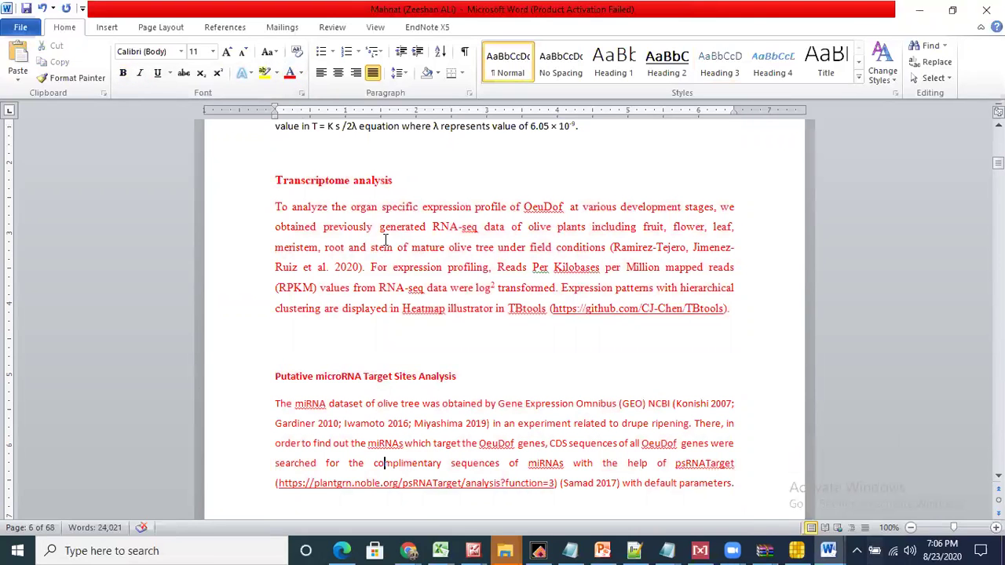
key("Down")
key("Down")
key("Down")
key("Down")
key("Down")
key("Down")
key("Down")
key("Down")
key("Down")
key("Down")
key("Down")
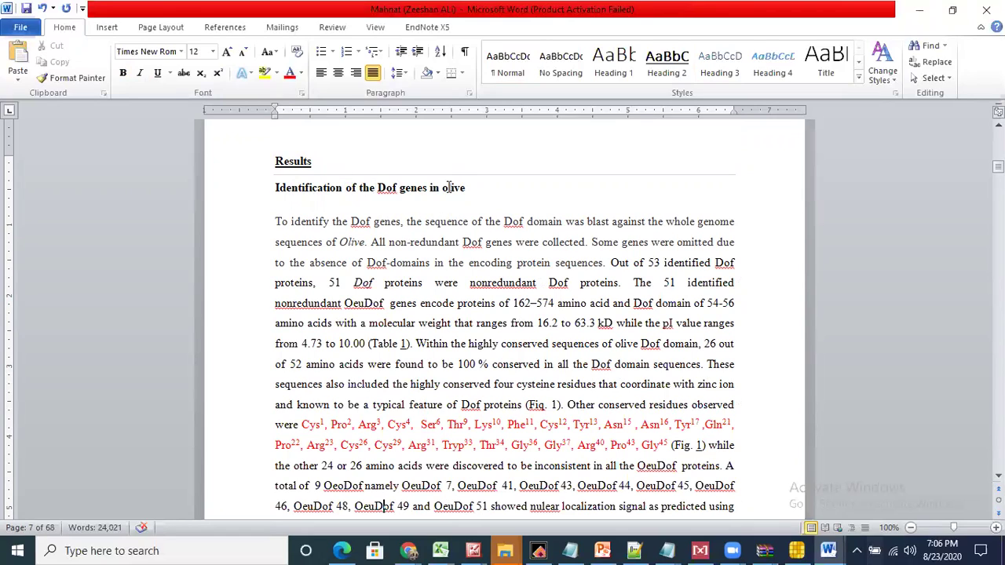
left_click_drag(442, 188, 472, 192)
type("lett")
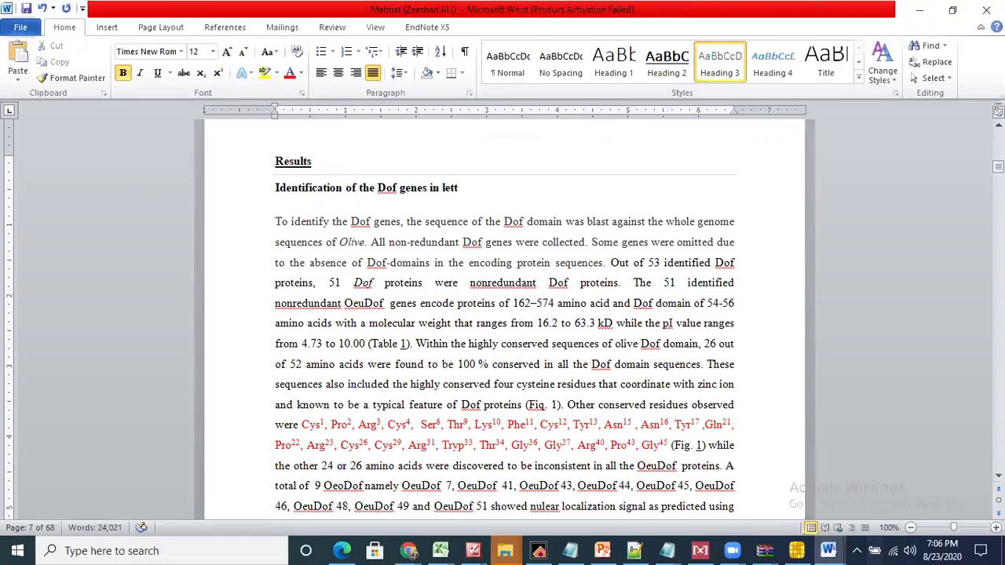
type("uce")
Add "Genome wide" before "Identification" in the first Results subheading and lowercase the I of "Identification".
left_click(276, 188)
type("Genome wide ")
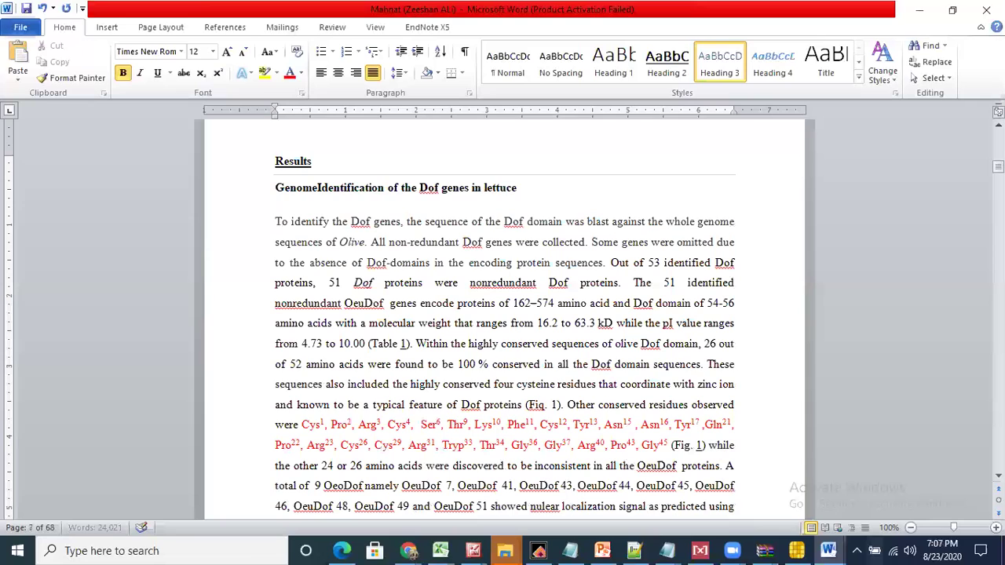
type("i")
key("Delete")
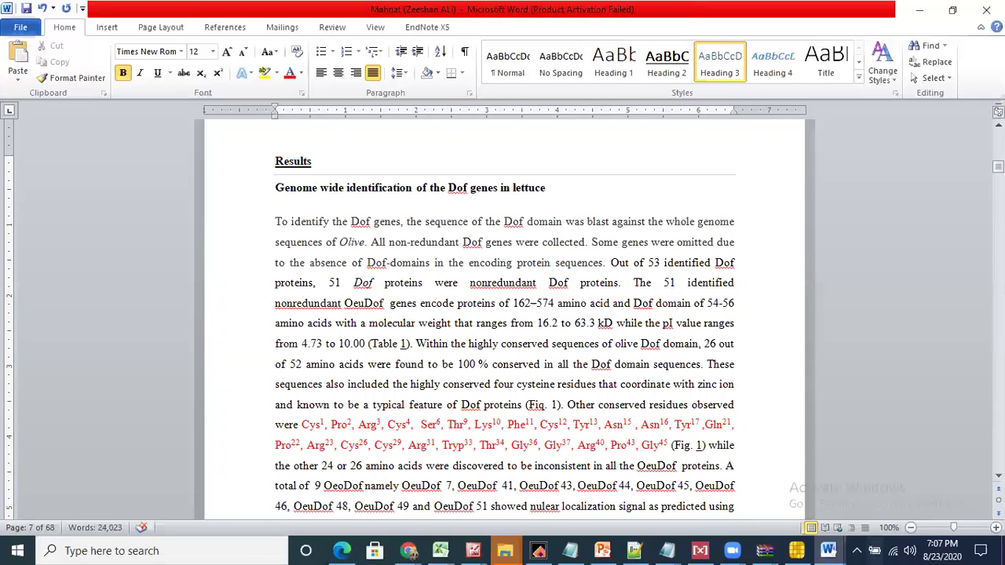
Italicise "Dof" in the "Genome wide identification of the Dof genes in lettuce" subheading.
left_click_drag(447, 189, 472, 198)
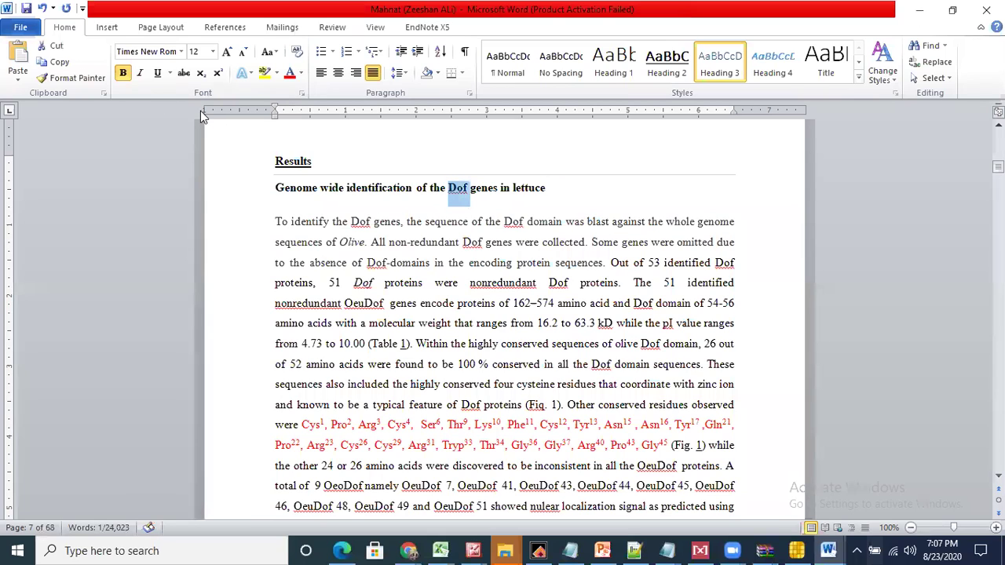
left_click(140, 72)
left_click(436, 225)
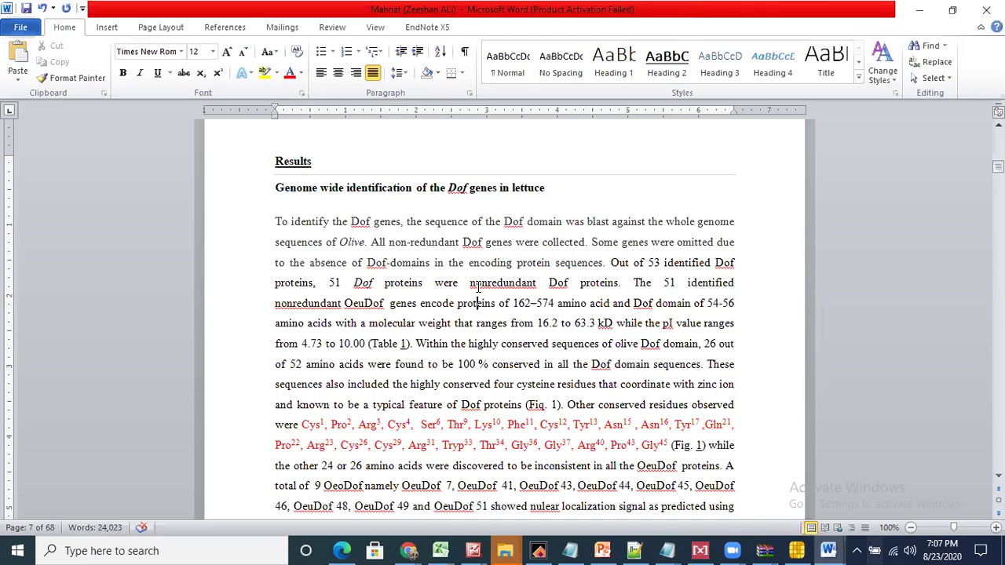
Apply all borders to the whole of Table 1 with the Dof gene information.
left_click_drag(998, 167, 998, 223)
scroll(503, 330, "down", 5)
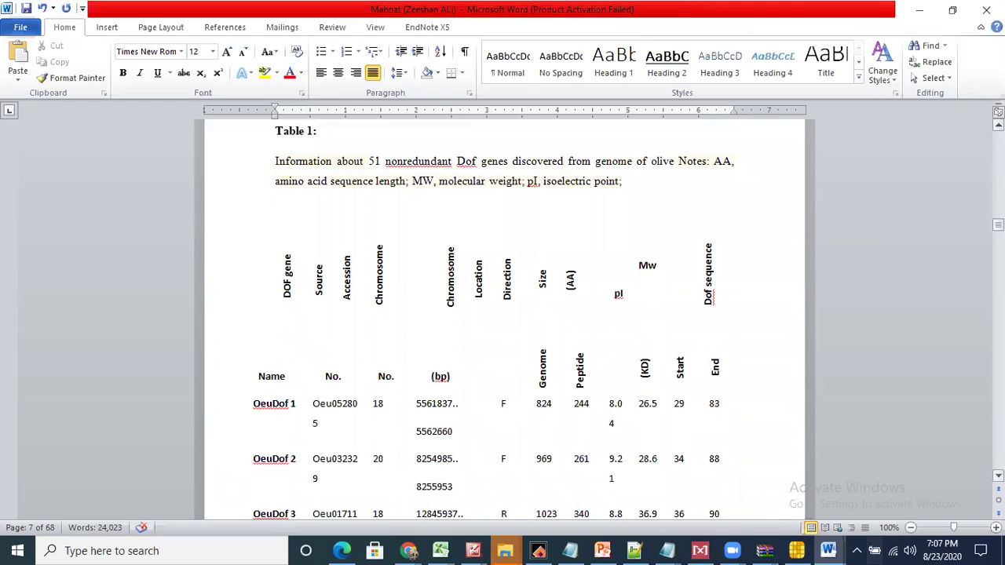
left_click(239, 199)
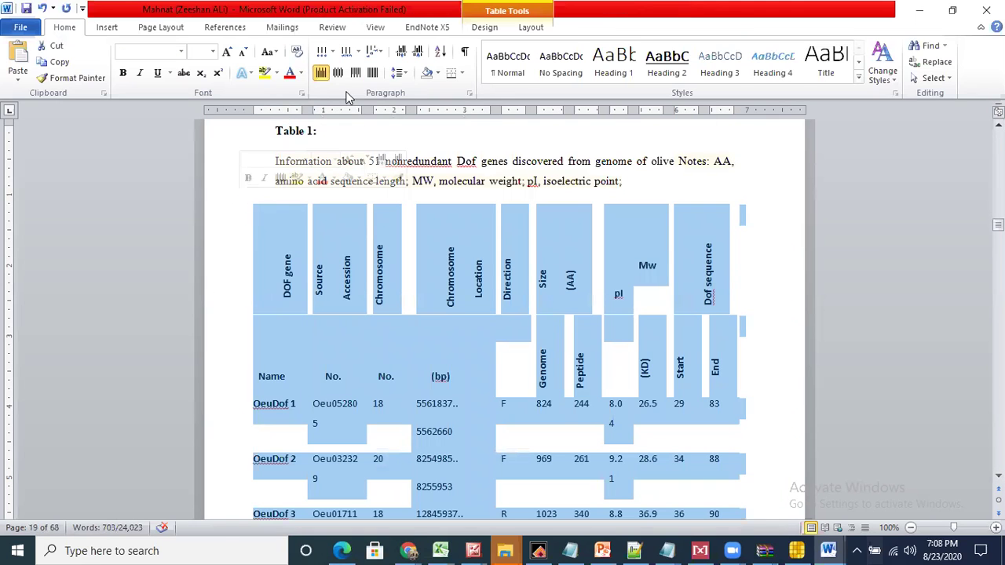
left_click(461, 73)
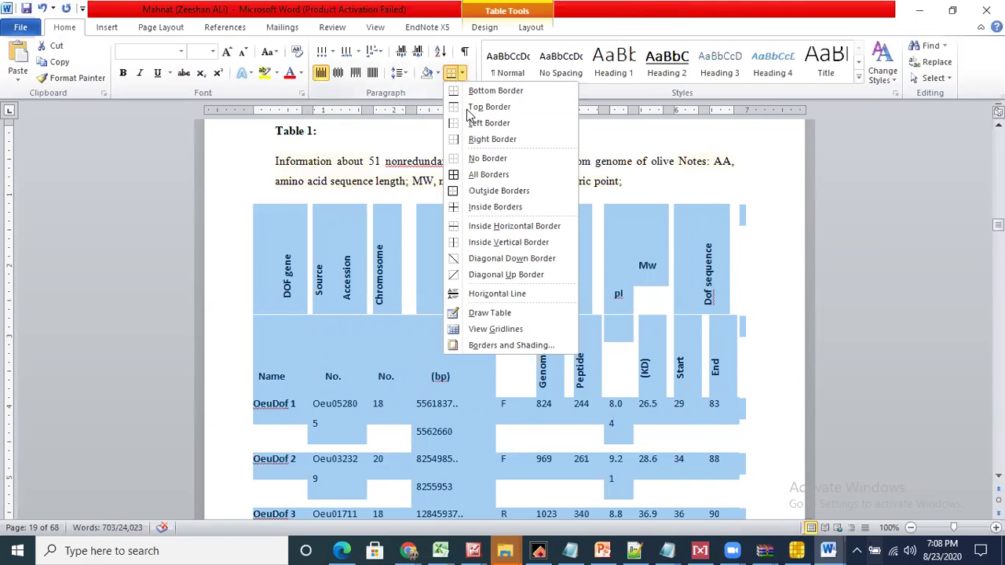
left_click(471, 174)
left_click(516, 367)
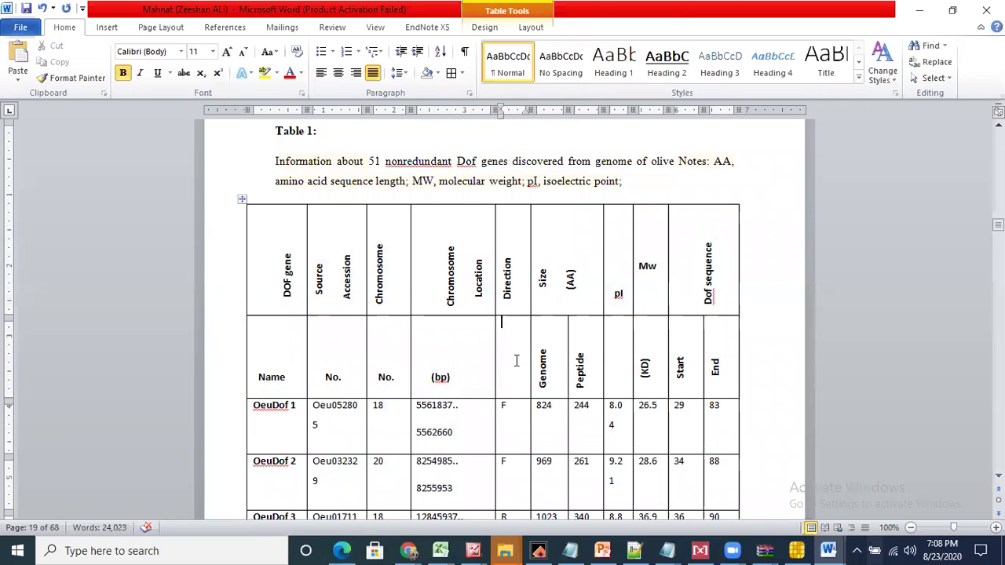
key("Down")
scroll(516, 360, "down", 3)
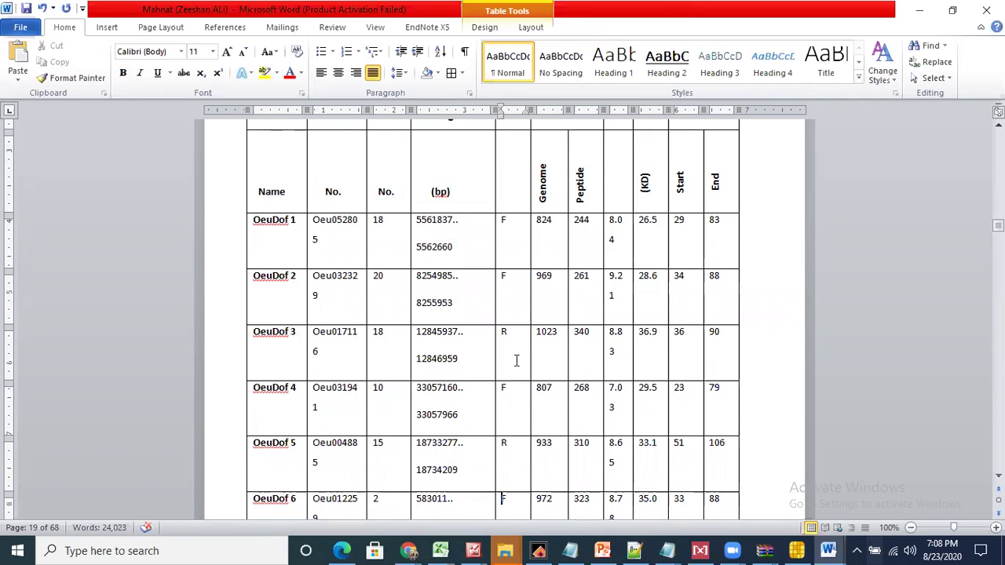
scroll(516, 360, "down", 3)
scroll(516, 360, "down", 3)
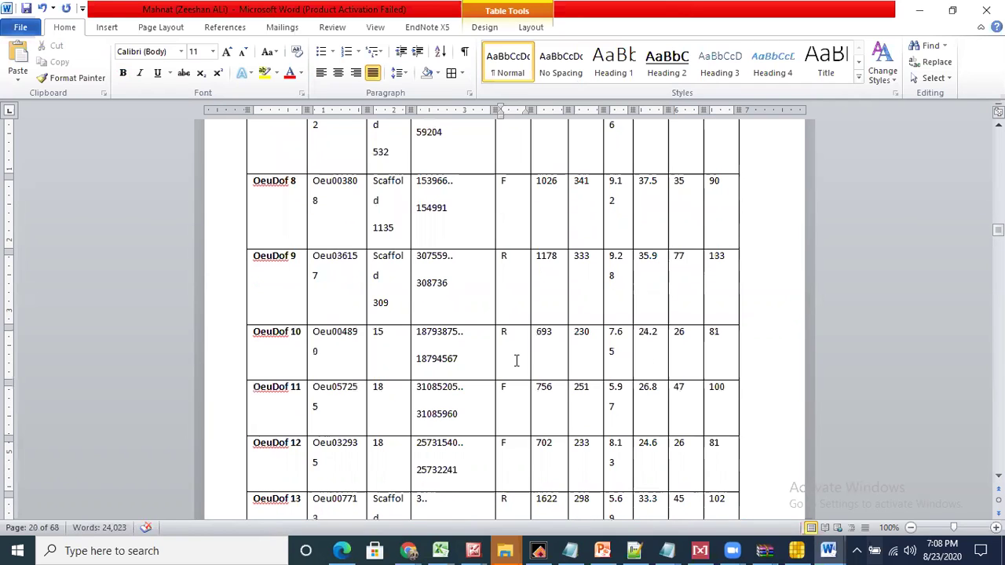
Look through the remaining rows of Table 1 and on to the multiple sequence alignment in Figure 1.
scroll(516, 360, "down", 9)
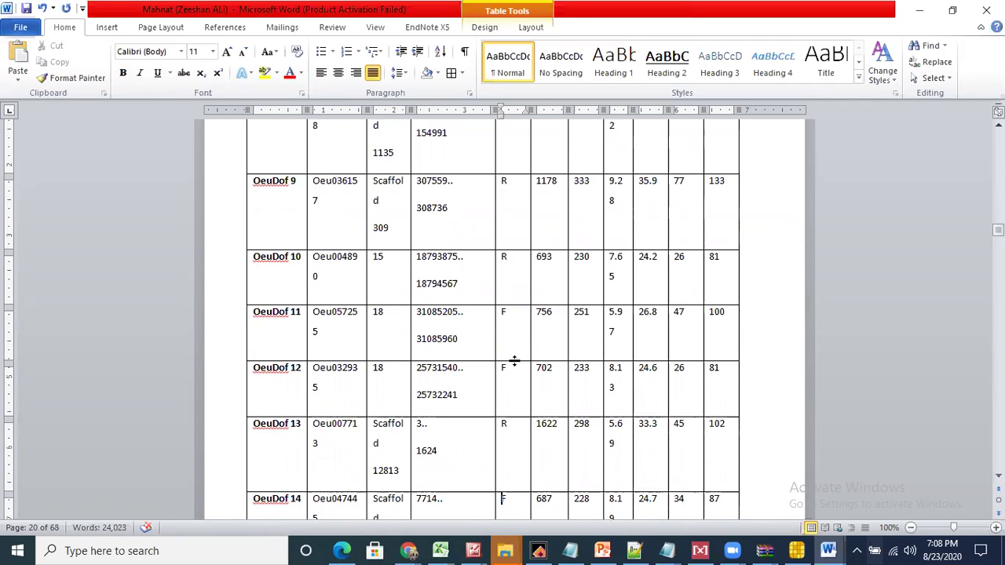
scroll(516, 360, "down", 10)
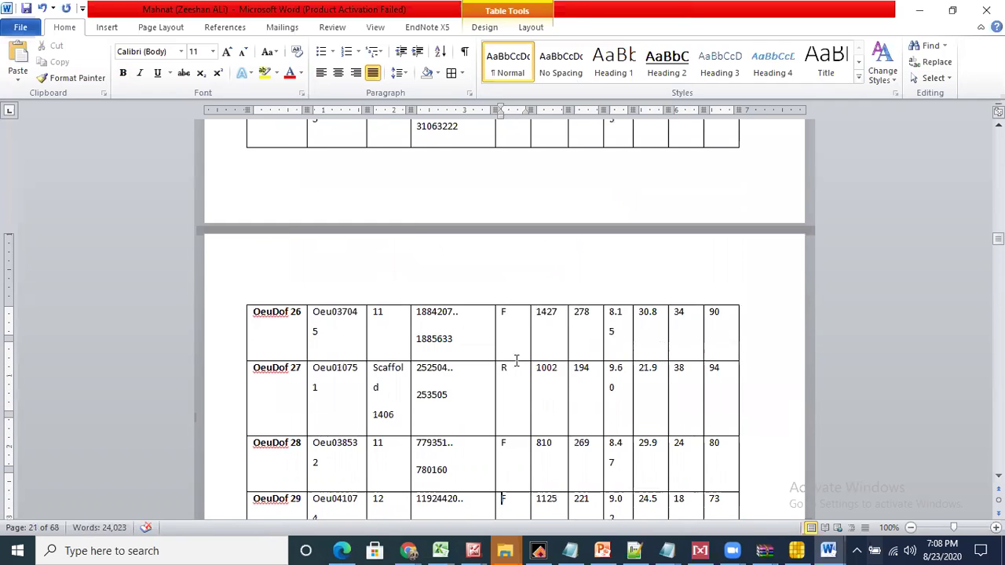
scroll(516, 360, "down", 20)
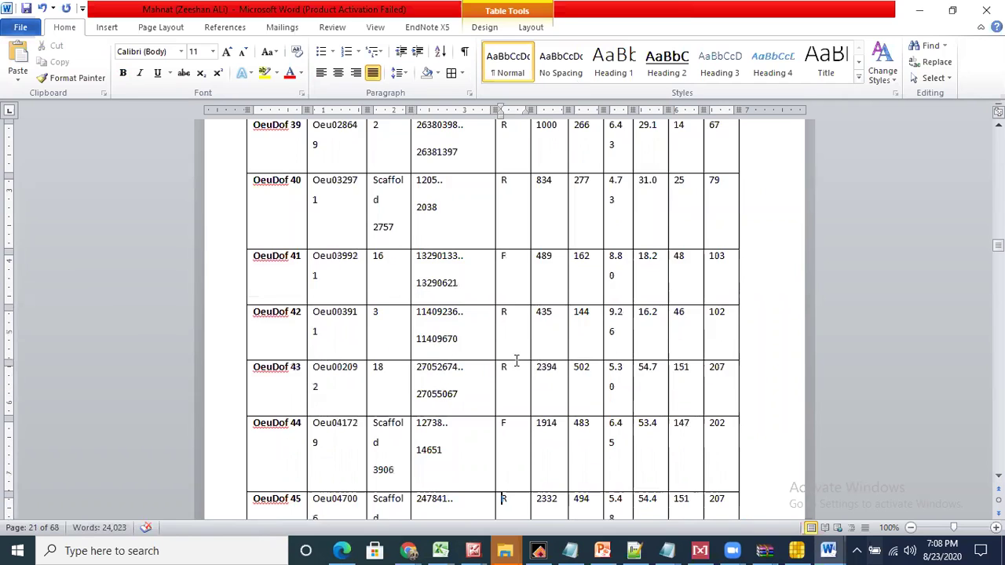
key("Down")
key("Down")
key("Down")
key("Down")
key("Down")
key("Down")
key("Down")
key("Down")
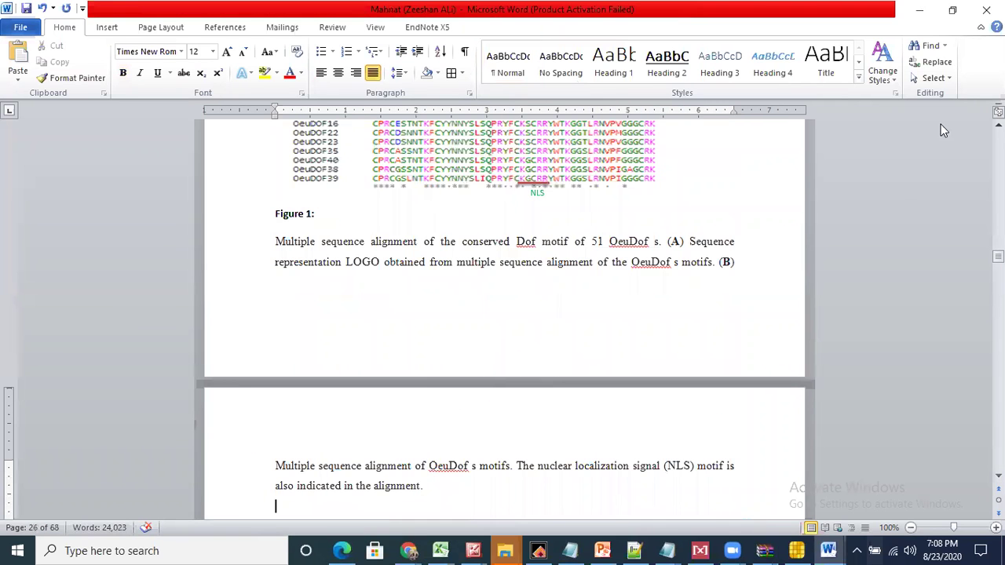
scroll(516, 360, "up", 5)
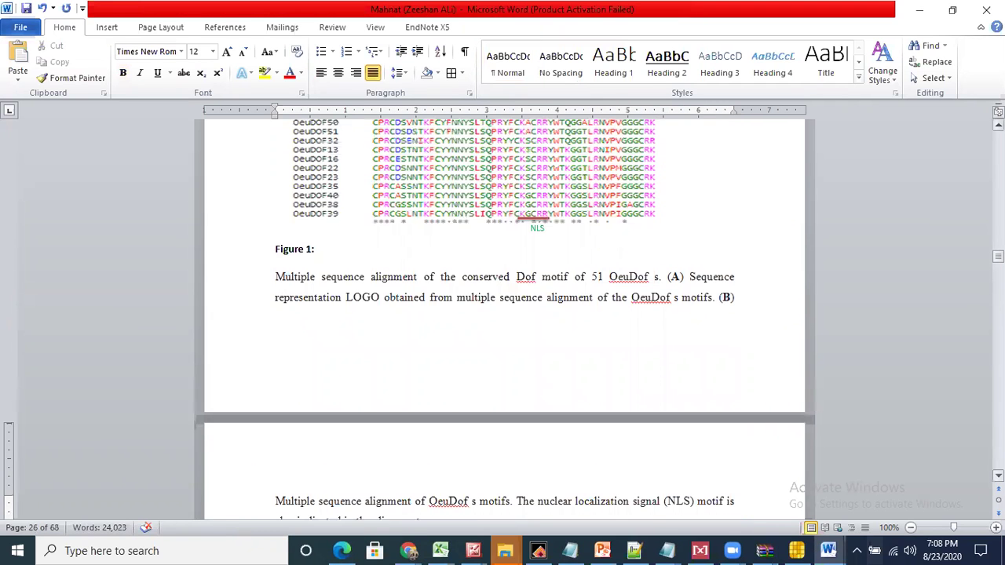
scroll(516, 361, "up", 7)
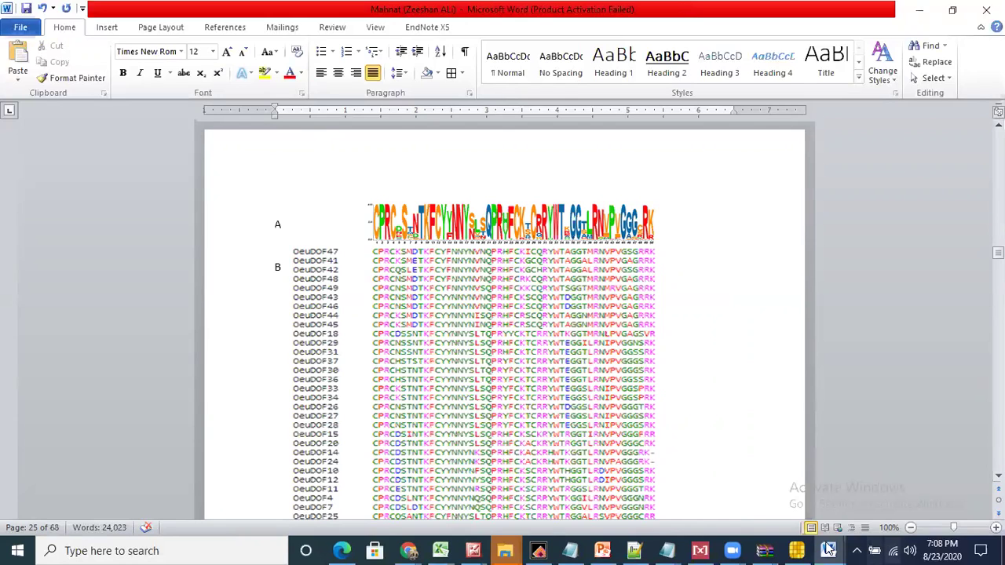
Switch to the "Research Dof (AutoRecovered)" document and close it.
mouse_move(831, 549)
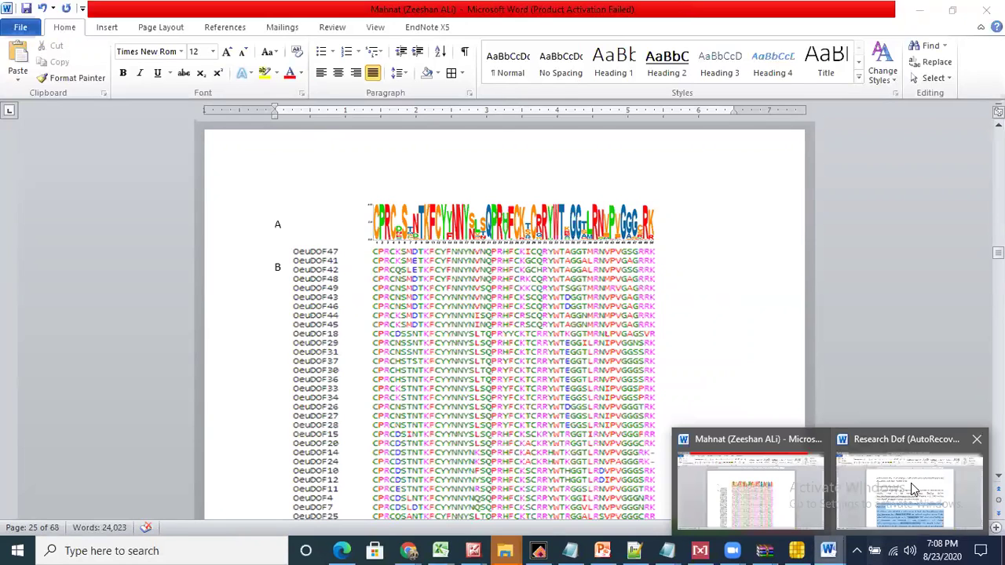
left_click(911, 485)
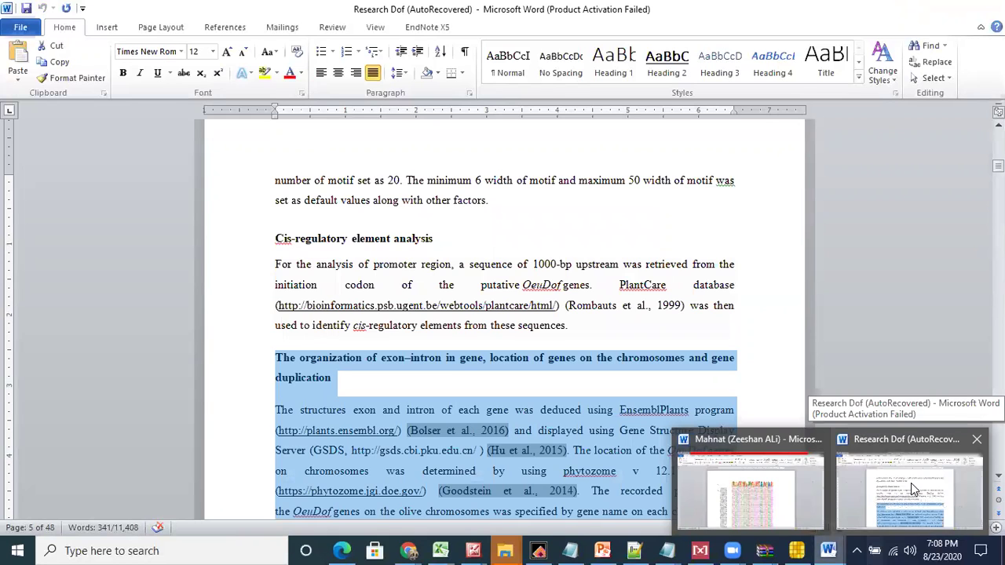
left_click(987, 9)
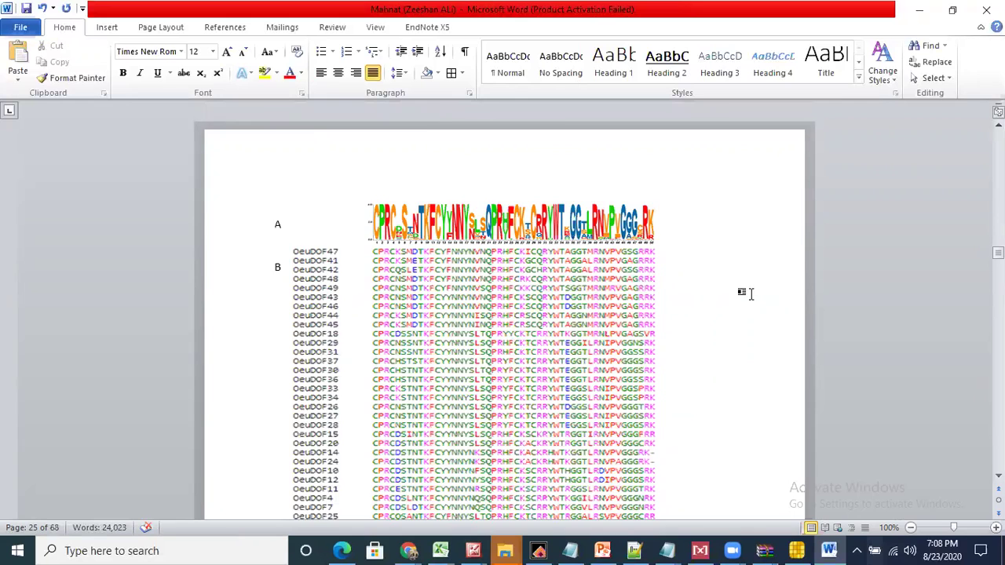
Examine the Dof alignment in Figure 1 and its caption, and the zinc finger sequence logo in Figure 2.
scroll(751, 293, "down", 5)
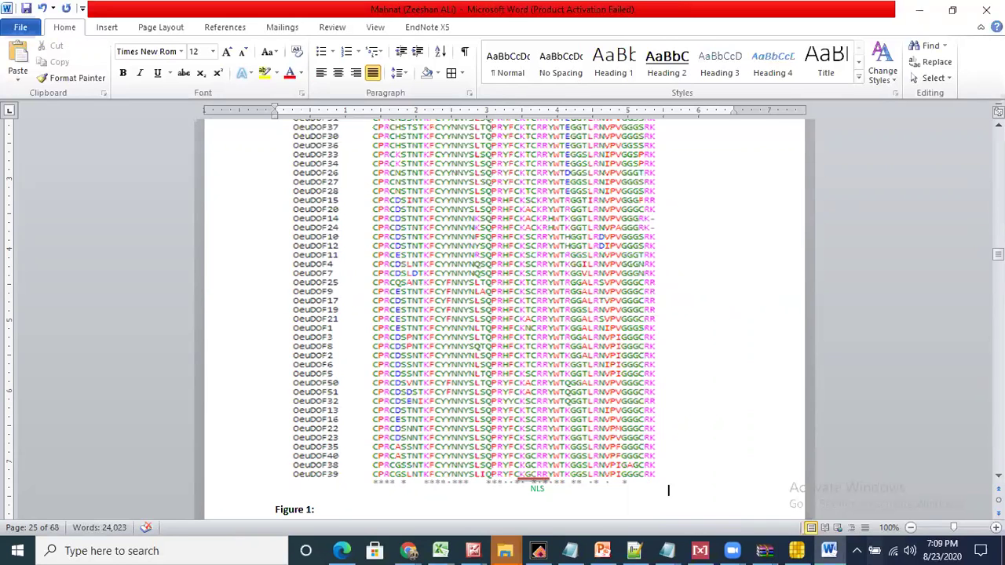
scroll(502, 314, "up", 2)
scroll(503, 314, "up", 5)
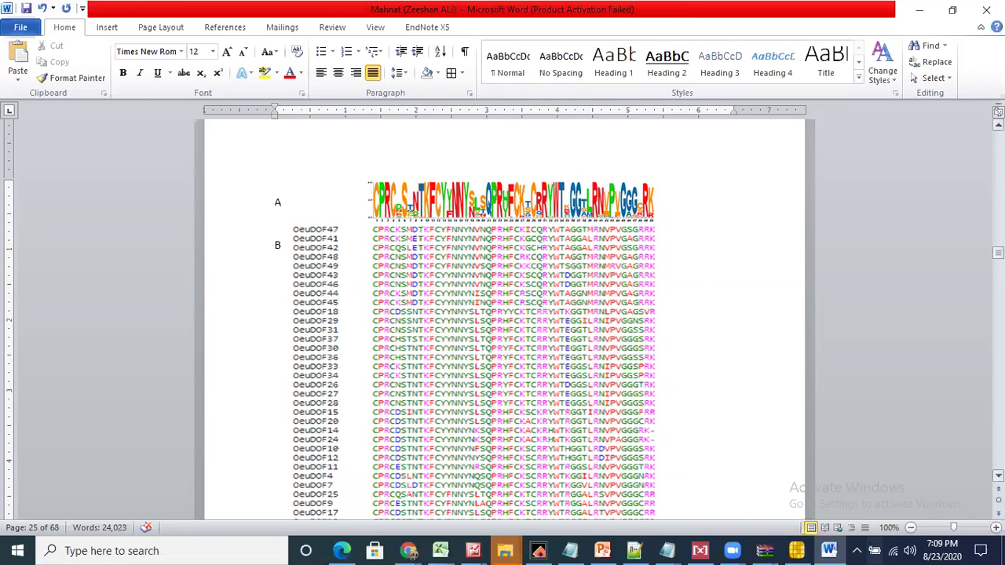
scroll(502, 314, "down", 7)
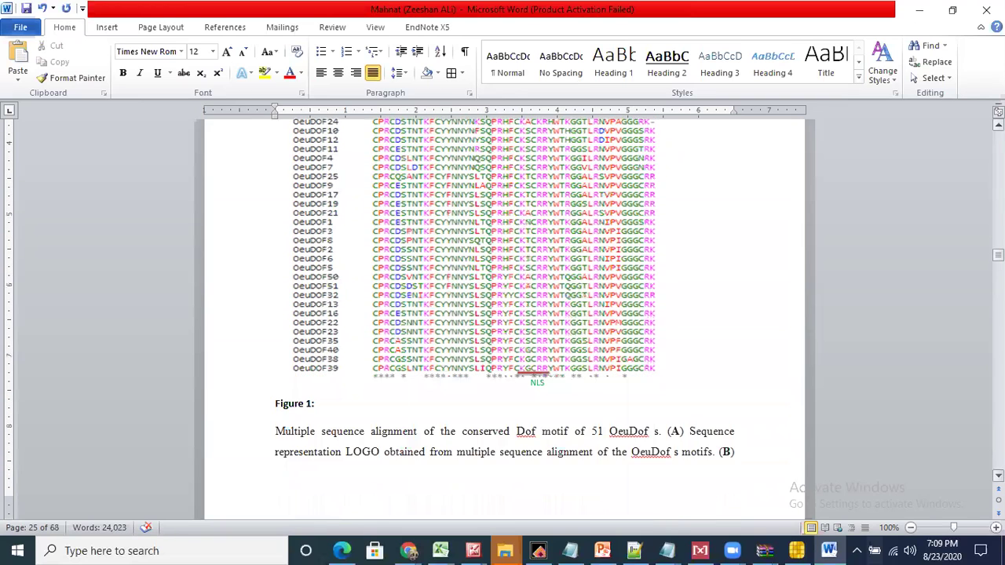
scroll(669, 325, "down", 1)
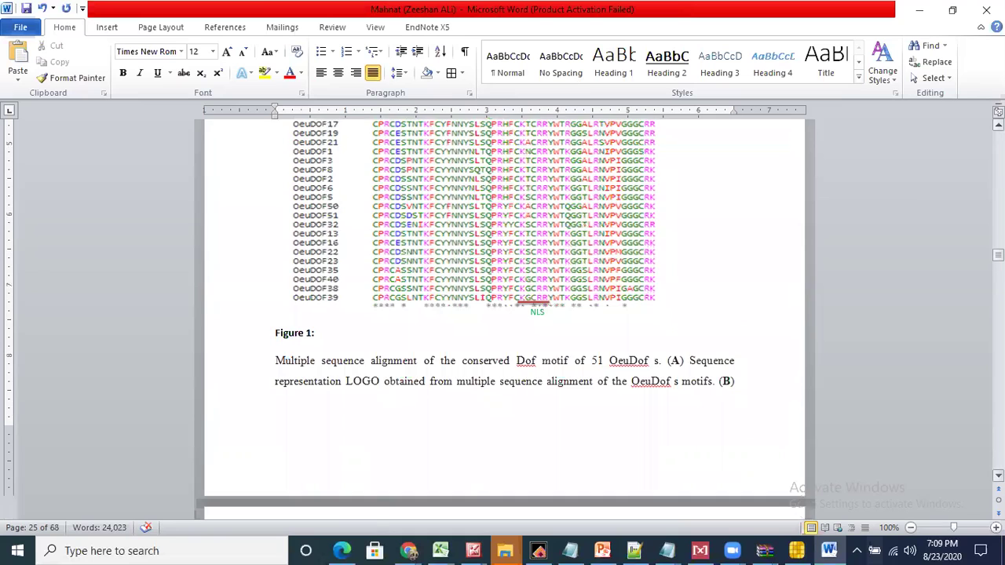
scroll(505, 315, "down", 10)
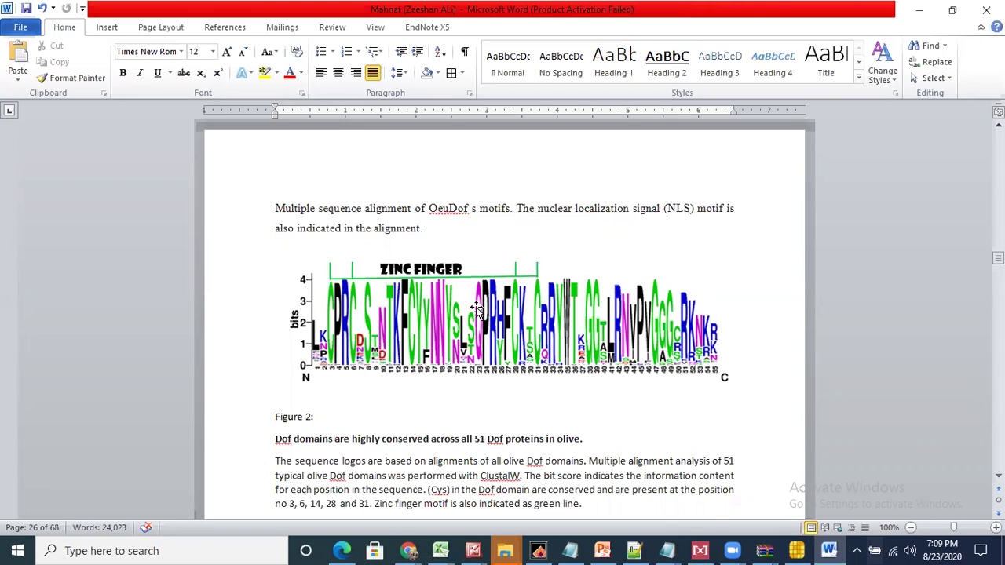
left_click(562, 550)
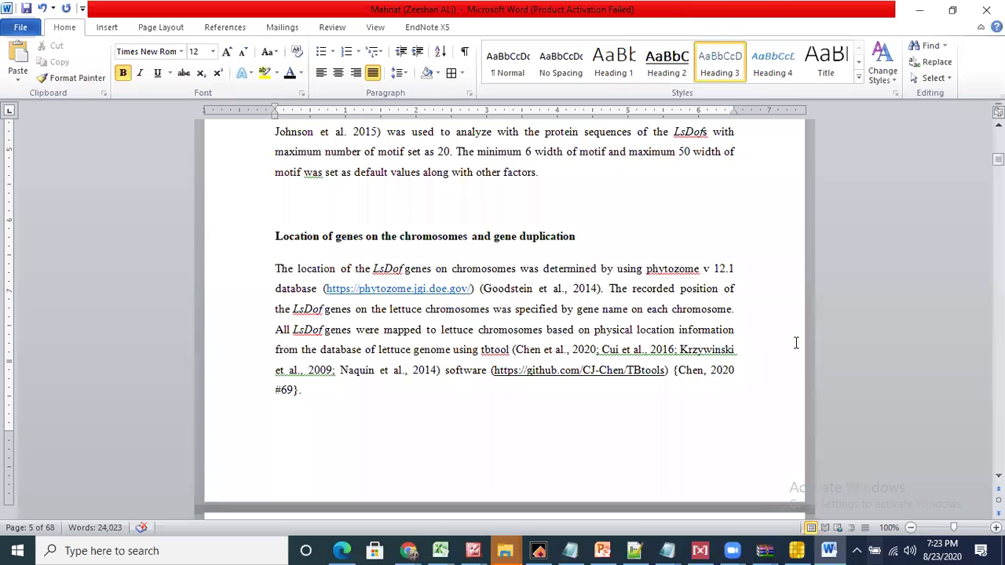
Review the methods sections from motif analysis and gene location through transcriptome and microRNA target analysis, up to the Results.
left_click(682, 350)
left_click(650, 320)
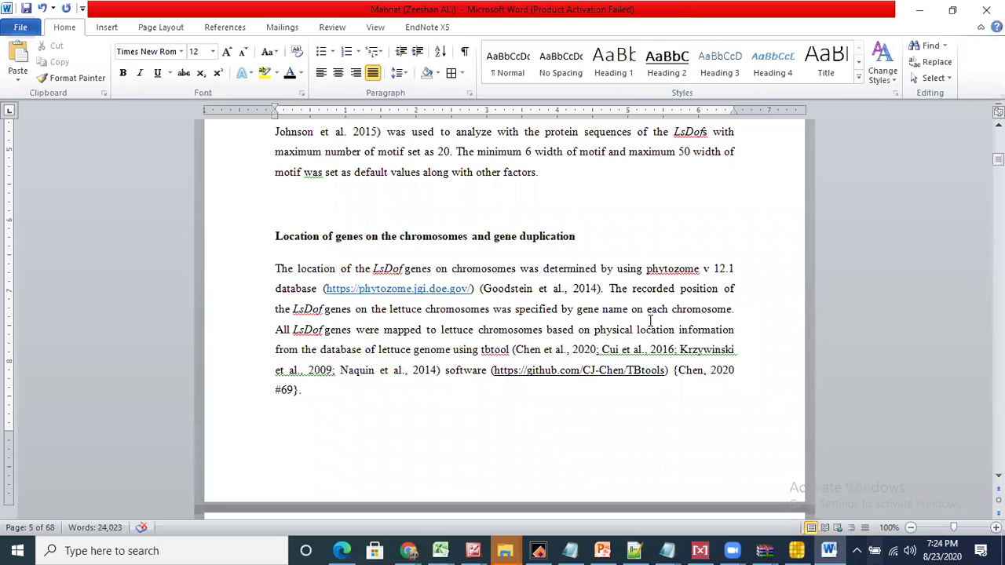
key("Up")
key("Up")
key("Up")
key("Up")
key("Up")
key("Up")
key("Up")
key("Up")
key("Up")
key("Up")
key("Up")
key("Up")
key("Up")
key("Up")
key("Up")
key("Up")
key("Up")
key("Up")
key("Up")
key("Up")
key("Up")
key("Up")
key("Up")
key("Up")
key("Up")
key("Up")
key("Down")
key("Down")
key("Down")
key("Down")
key("Down")
key("Down")
key("Down")
key("Down")
key("Down")
key("Down")
key("Down")
key("Down")
key("Down")
key("Down")
key("Down")
key("Down")
key("Down")
key("Down")
key("Down")
key("Down")
key("Down")
key("Down")
key("Down")
key("Down")
key("Down")
key("Down")
key("Down")
key("Down")
key("Down")
key("Down")
key("Down")
key("Down")
key("Down")
key("Down")
key("Down")
key("Down")
key("Down")
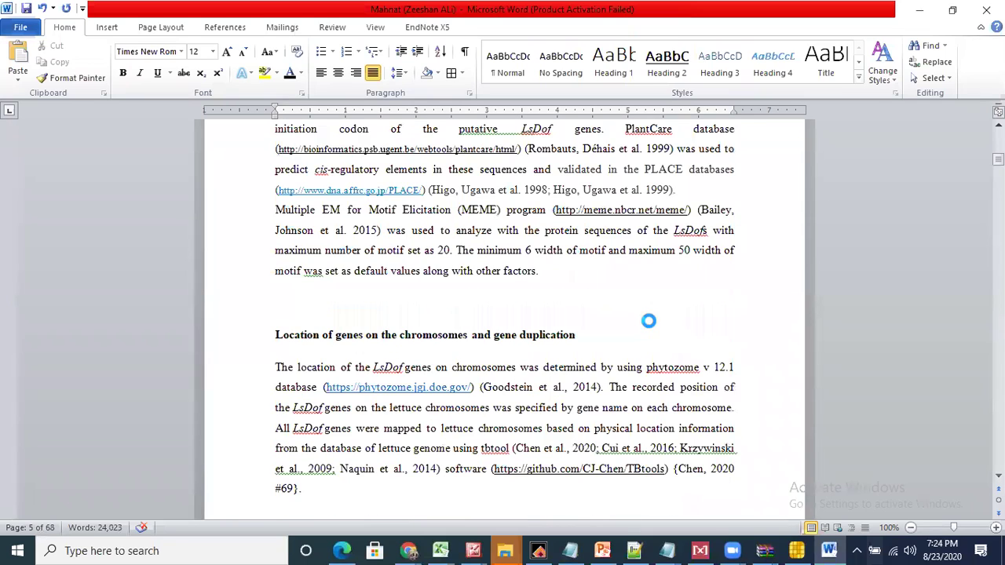
key("Down")
key("Down")
key("Down")
key("Down")
key("Down")
key("Down")
key("Down")
key("Down")
key("Down")
key("Down")
key("Down")
key("Down")
key("Down")
key("Down")
key("Down")
key("Down")
key("Down")
key("Down")
key("Down")
key("Down")
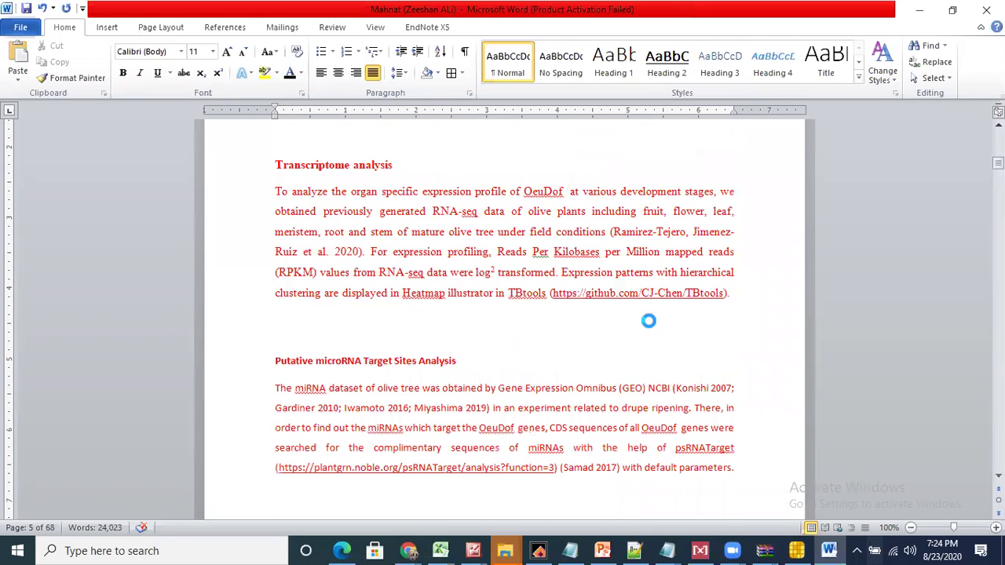
key("Down")
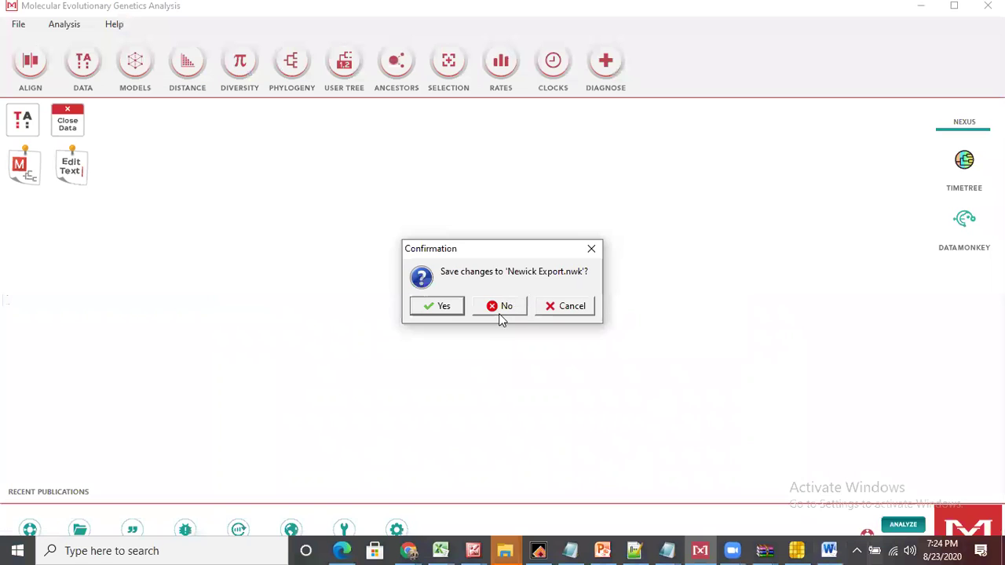
Discard the changes to "Newick Export.nwk" and close the Molecular Evolutionary Genetics Analysis program.
left_click(500, 318)
left_click(499, 316)
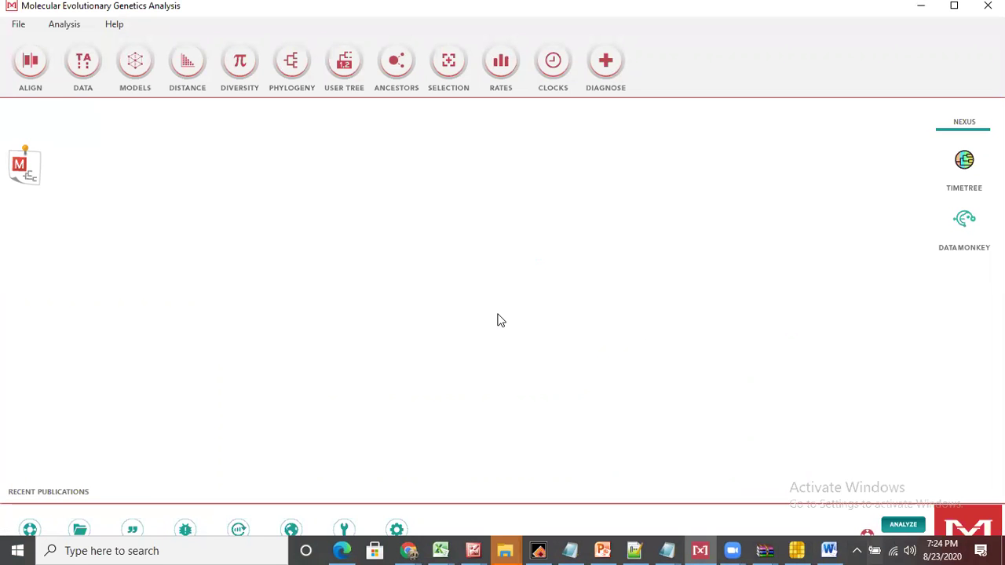
left_click(988, 7)
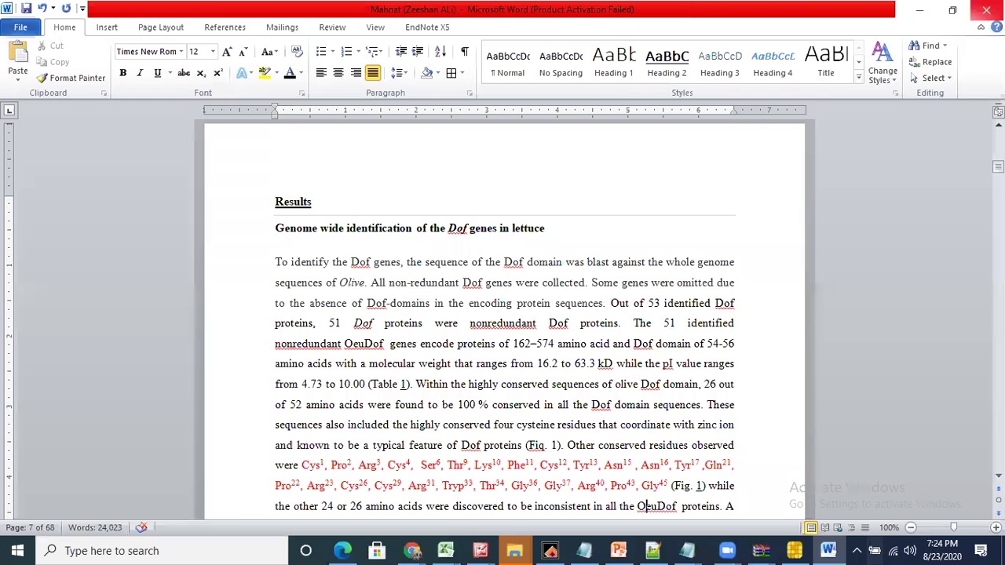
left_click(830, 549)
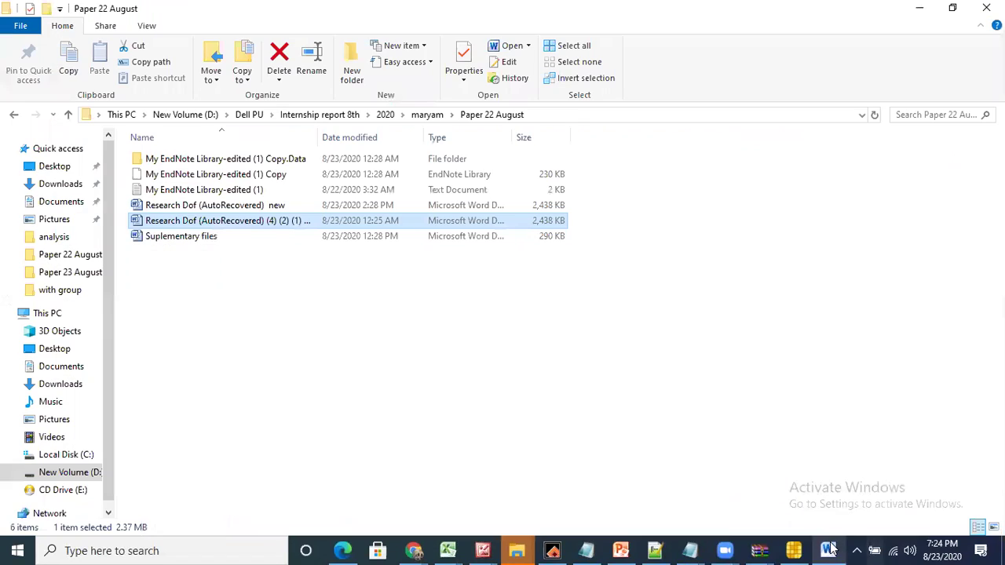
mouse_move(690, 549)
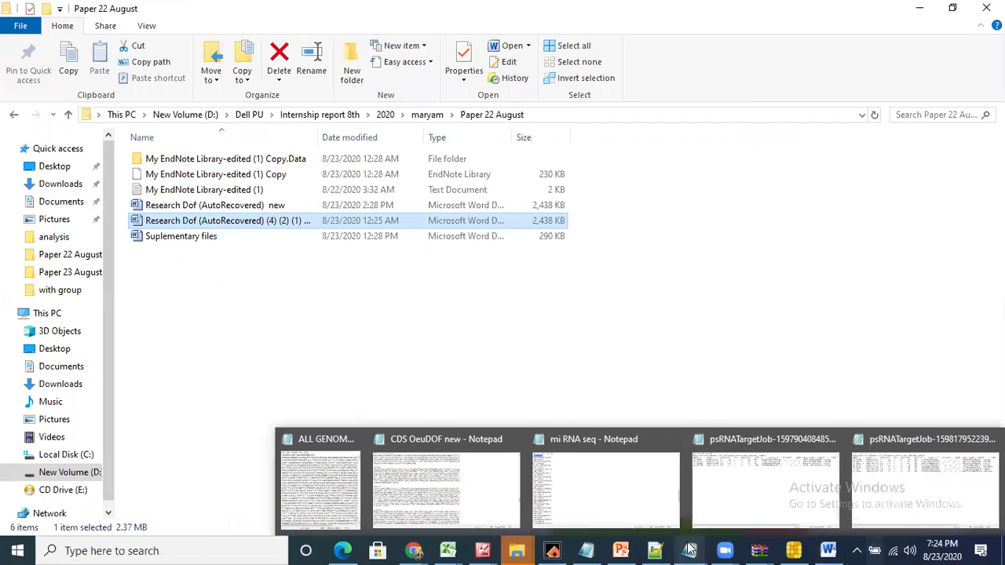
left_click(748, 353)
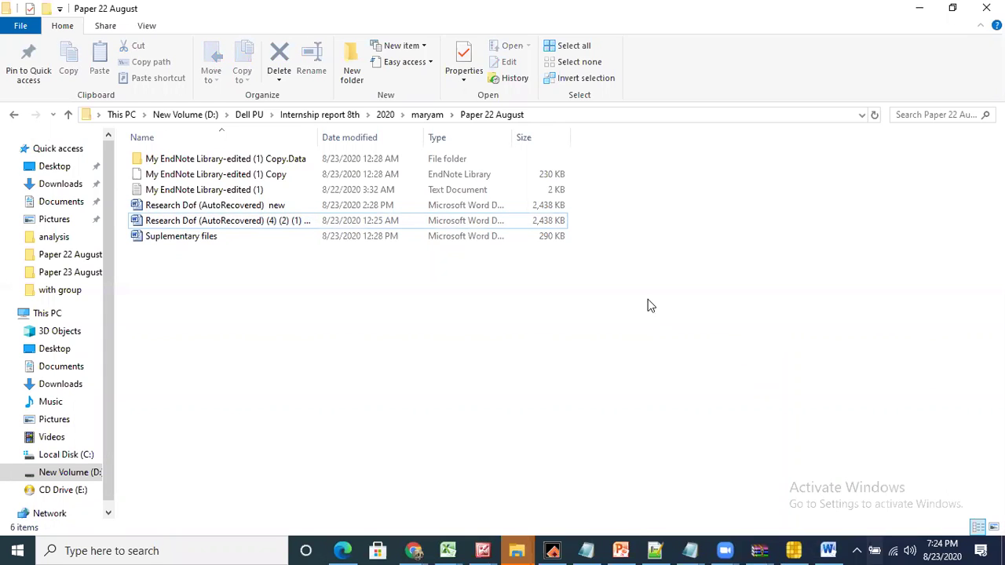
Switch to WhatsApp Web in Chrome and read the examination notice image in the "Intro. Plant Biotech." group.
mouse_move(407, 542)
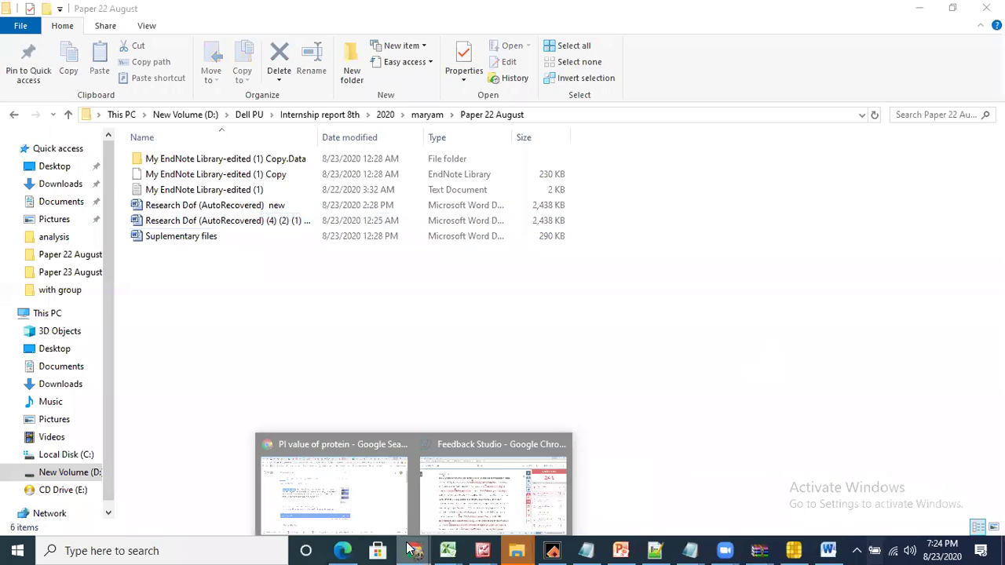
left_click(343, 511)
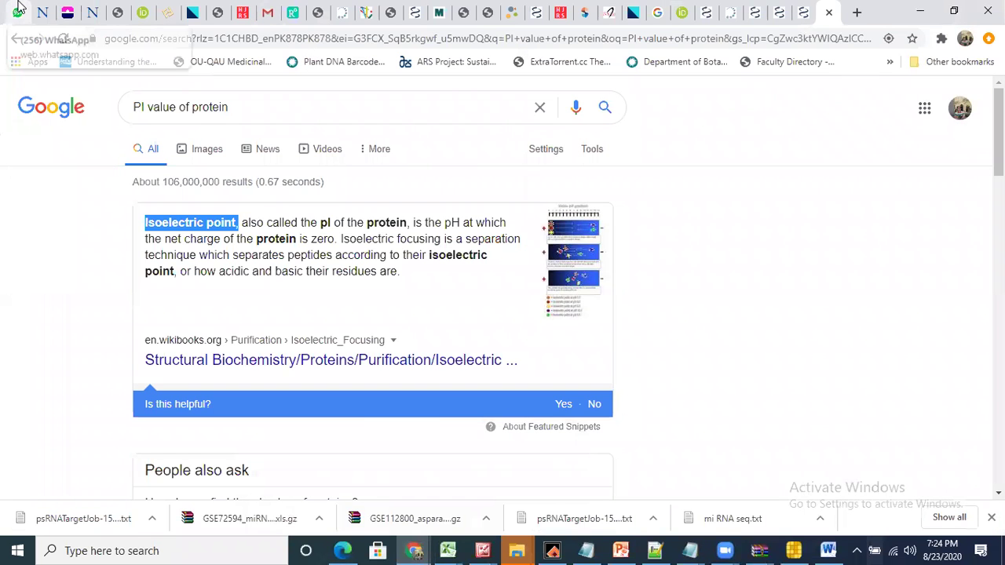
left_click(19, 9)
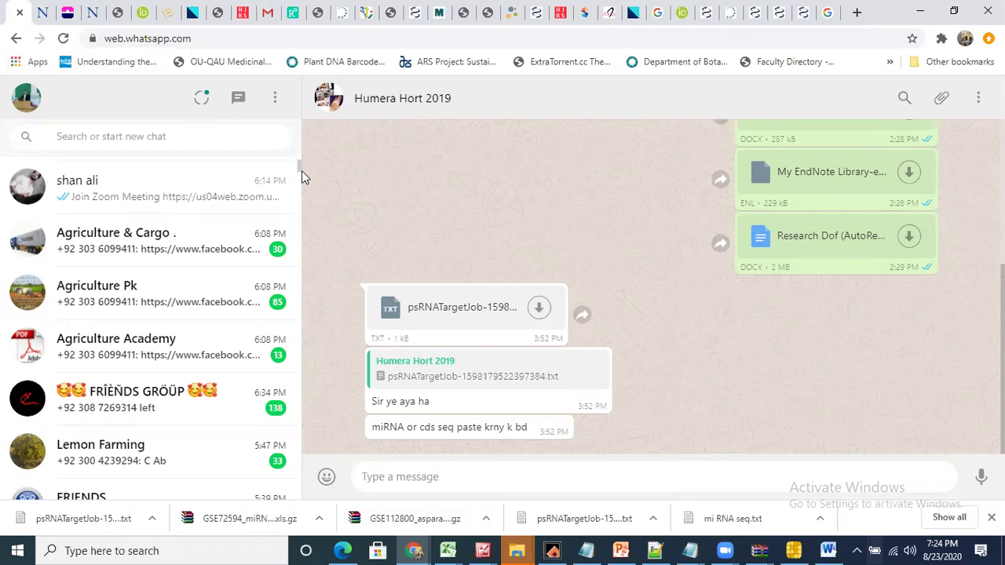
scroll(305, 177, "down", 5)
left_click_drag(302, 171, 301, 163)
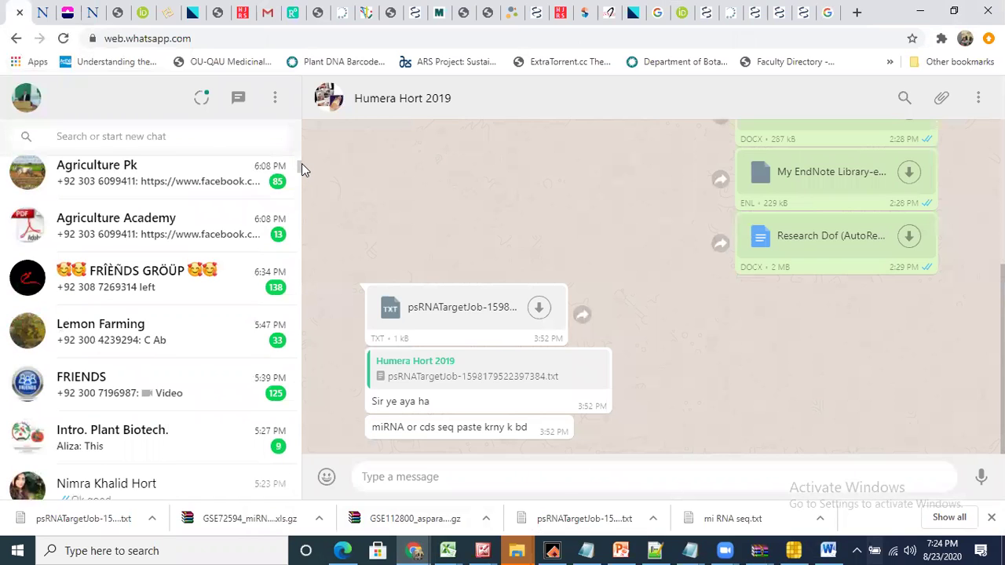
left_click(209, 454)
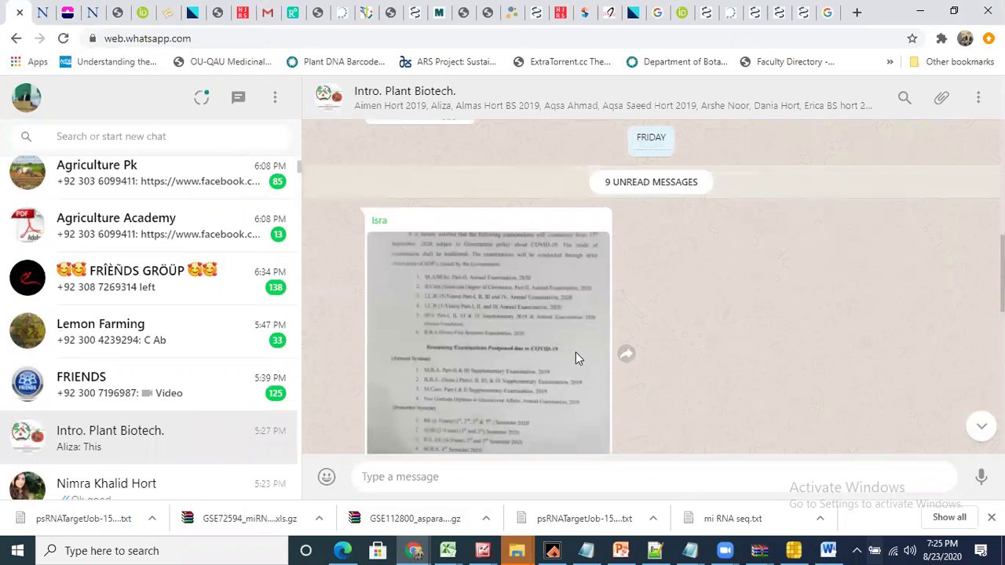
left_click(576, 352)
left_click(537, 250)
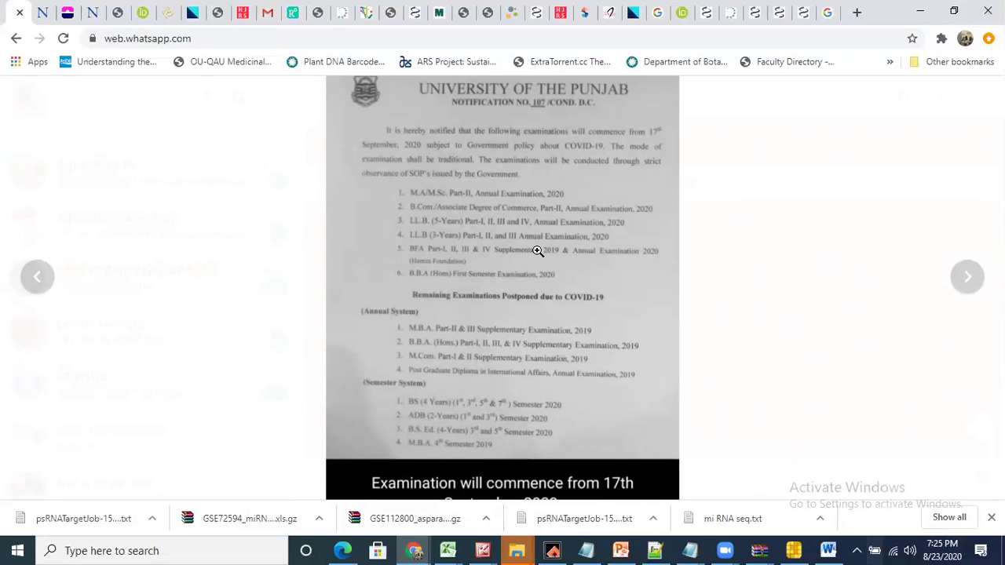
left_click(54, 216)
left_click(110, 151)
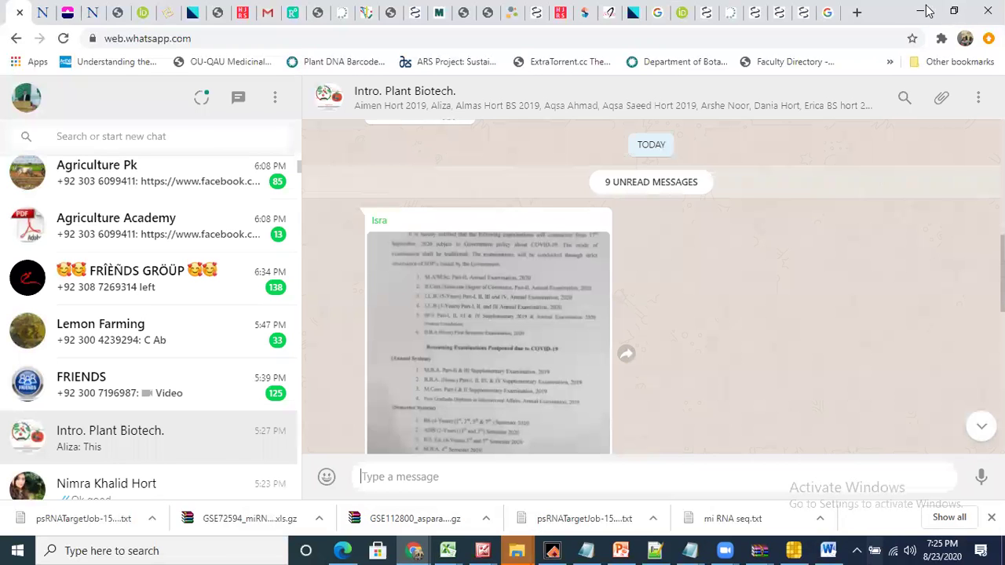
left_click(925, 11)
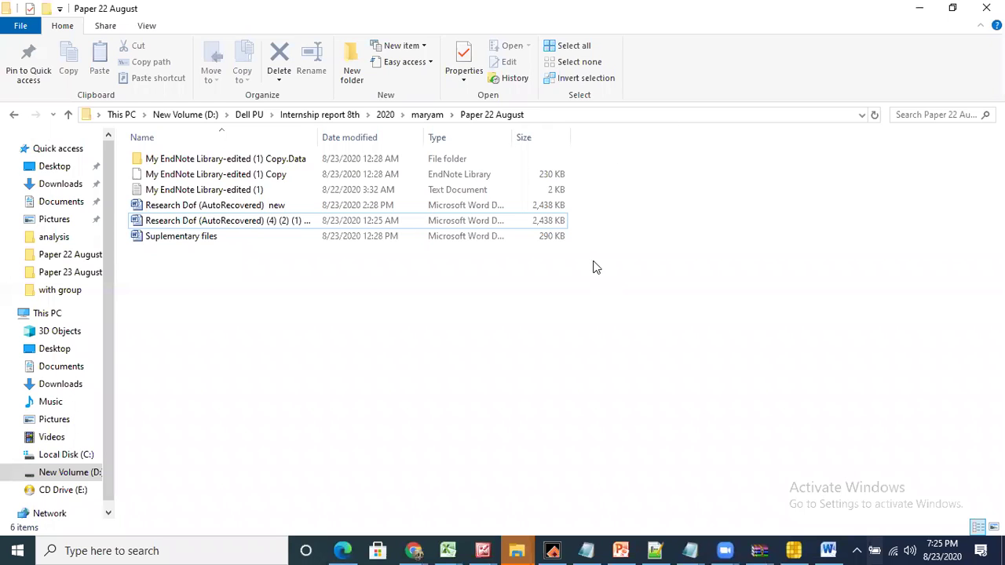
Switch to WhatsApp Web in Chrome and download the newly received "lactuca peptide dof domain.rtf" file from its chat.
left_click(407, 549)
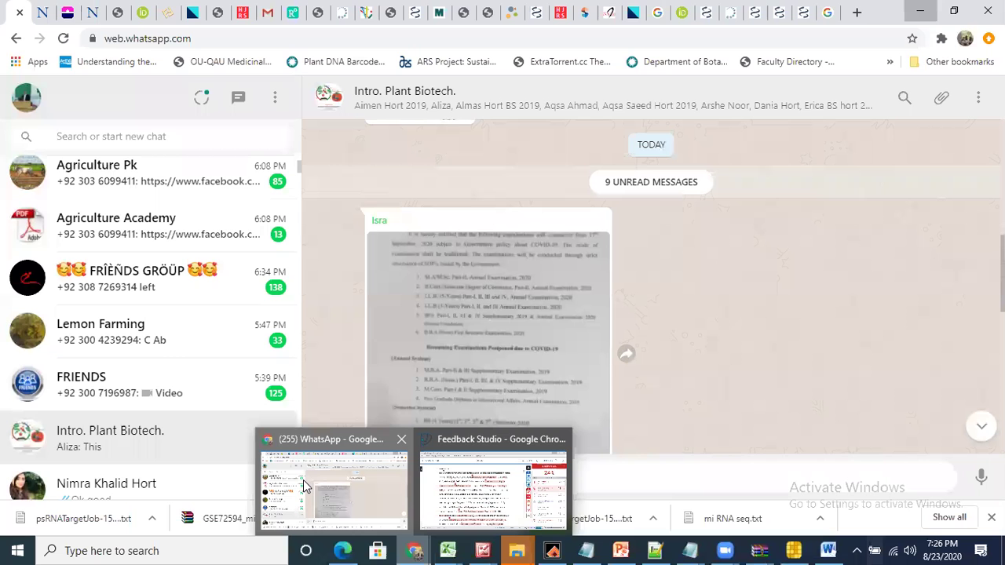
left_click(303, 480)
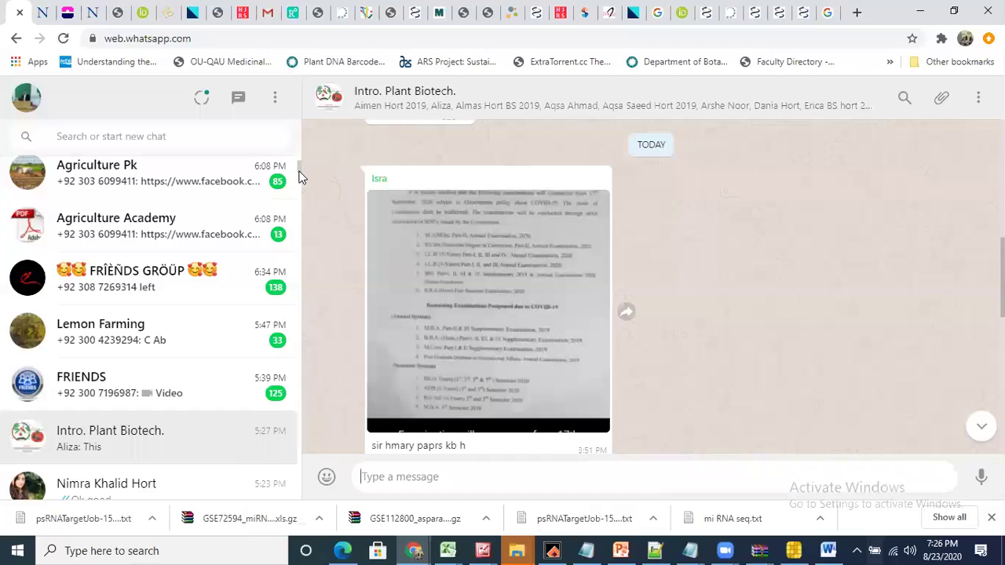
left_click_drag(299, 169, 298, 143)
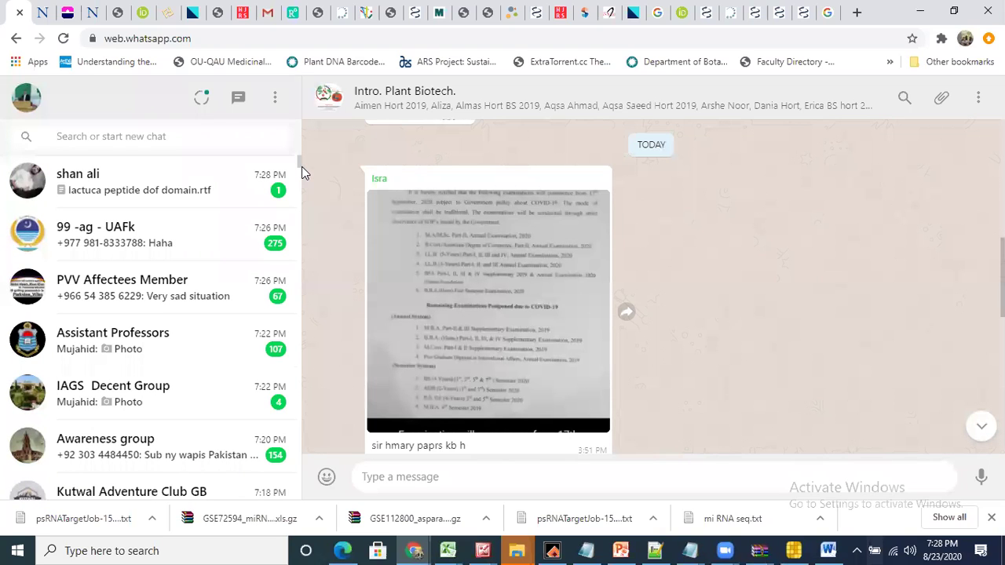
left_click(206, 181)
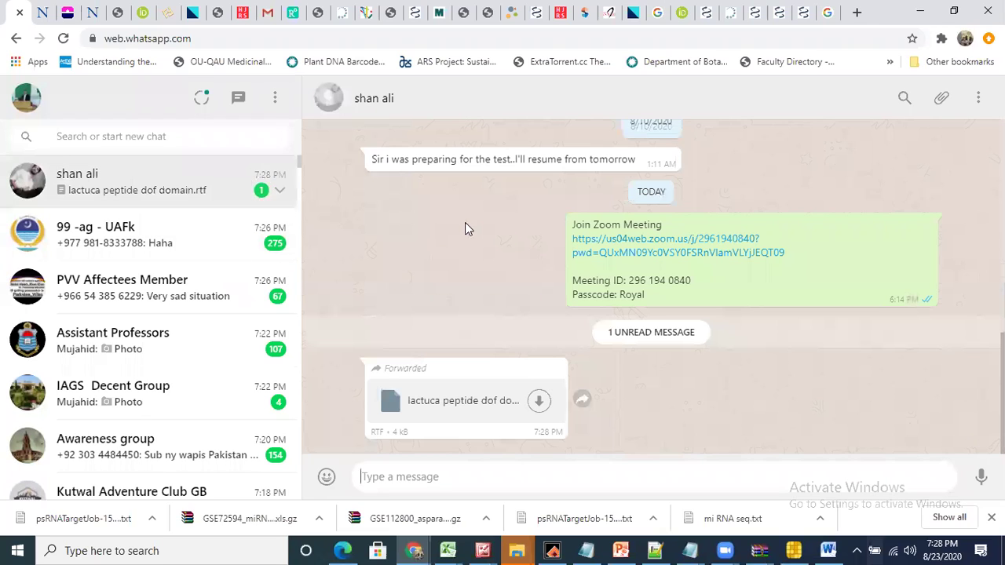
left_click(539, 401)
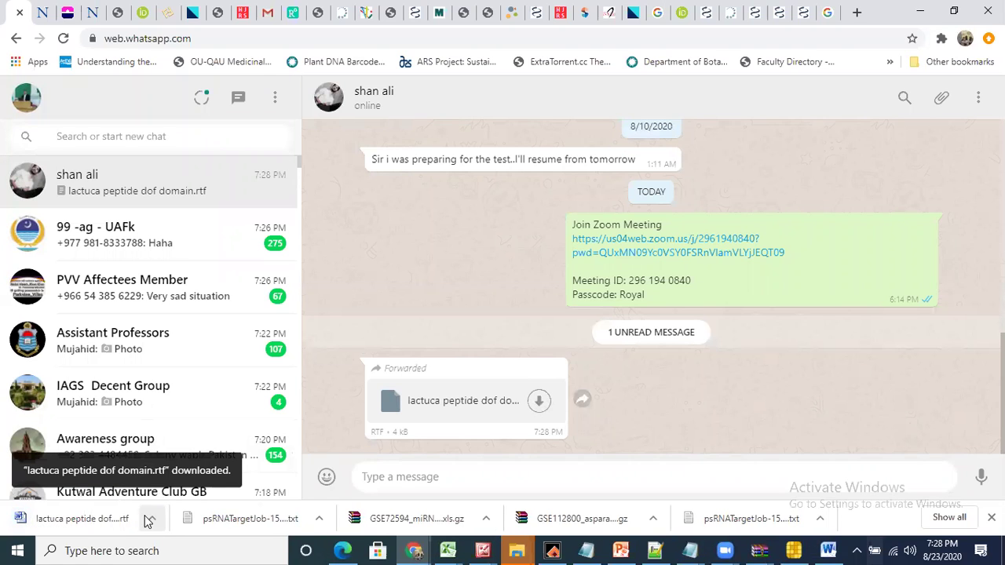
Open the downloaded "lactuca peptide dof domain" file in Word, enable editing and copy all LsDOF sequences.
left_click(106, 522)
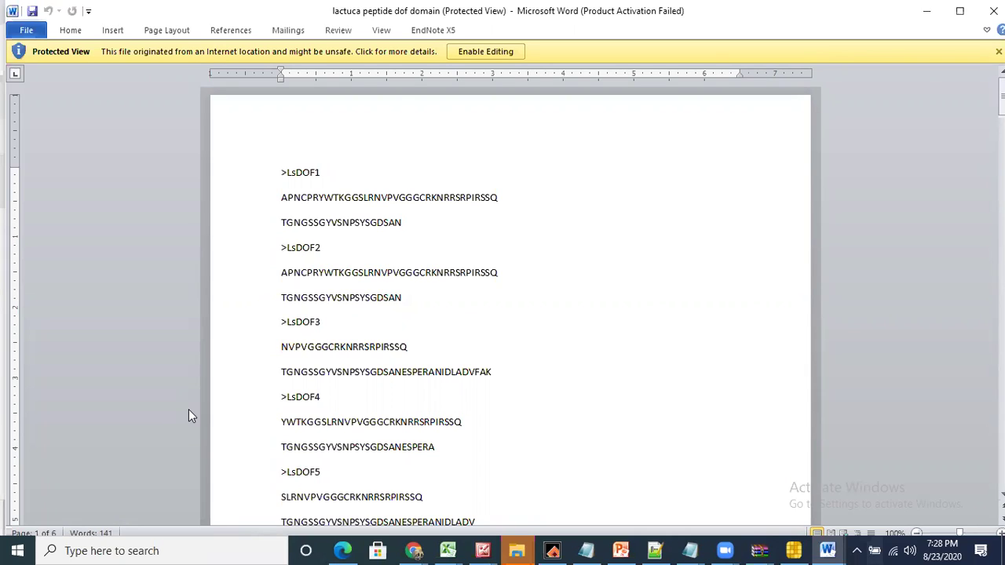
left_click(490, 56)
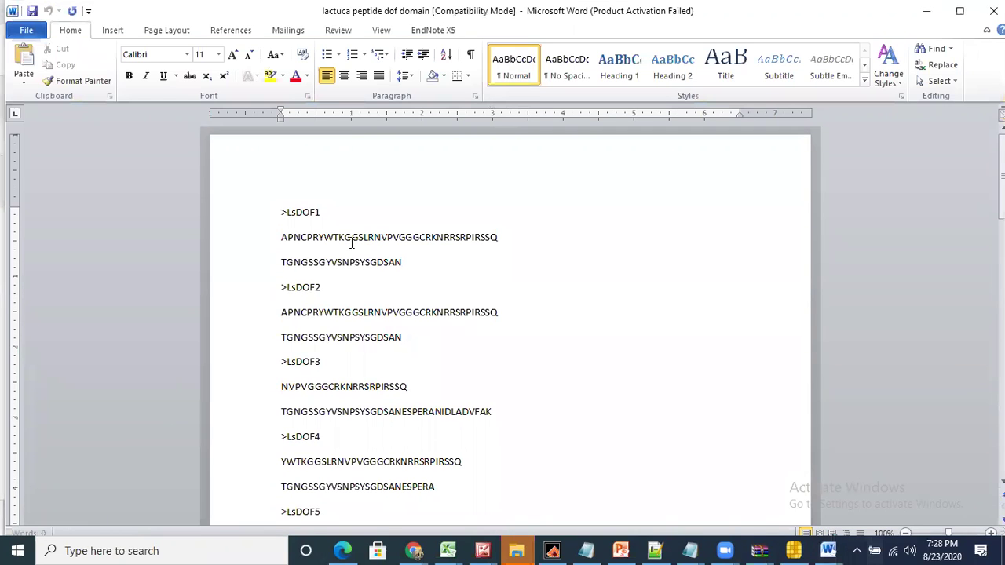
key("ctrl+a")
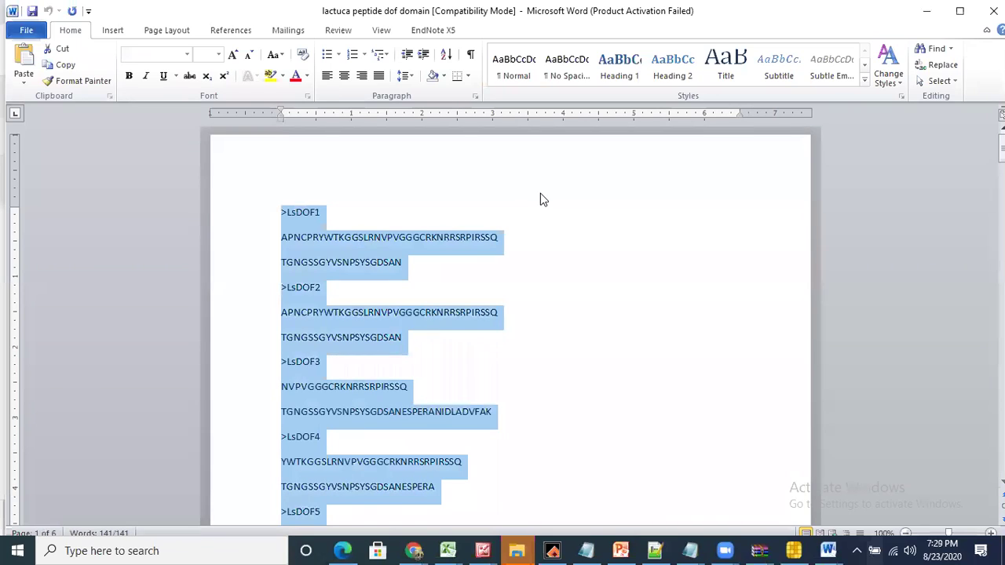
left_click(793, 550)
left_click(793, 550)
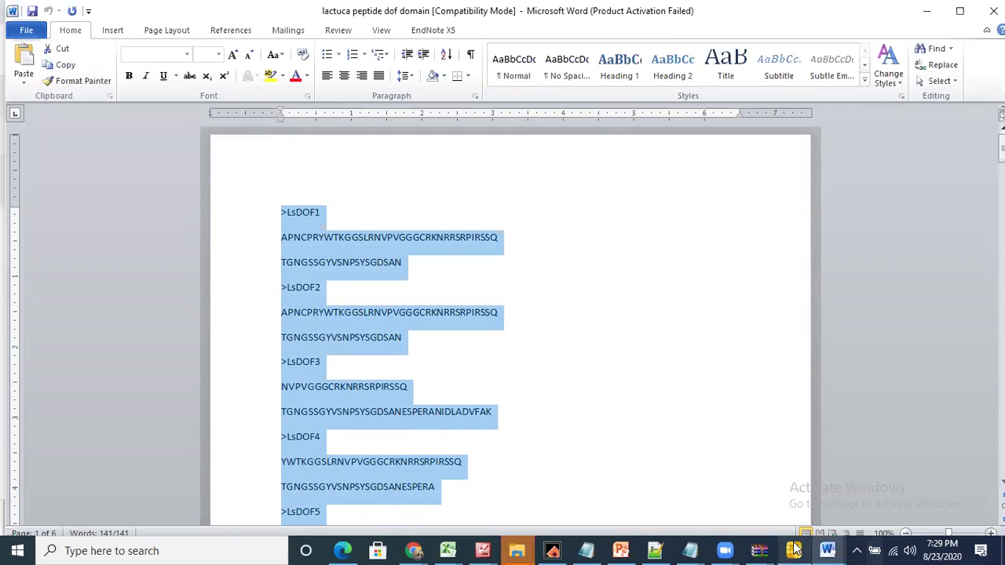
left_click(472, 276)
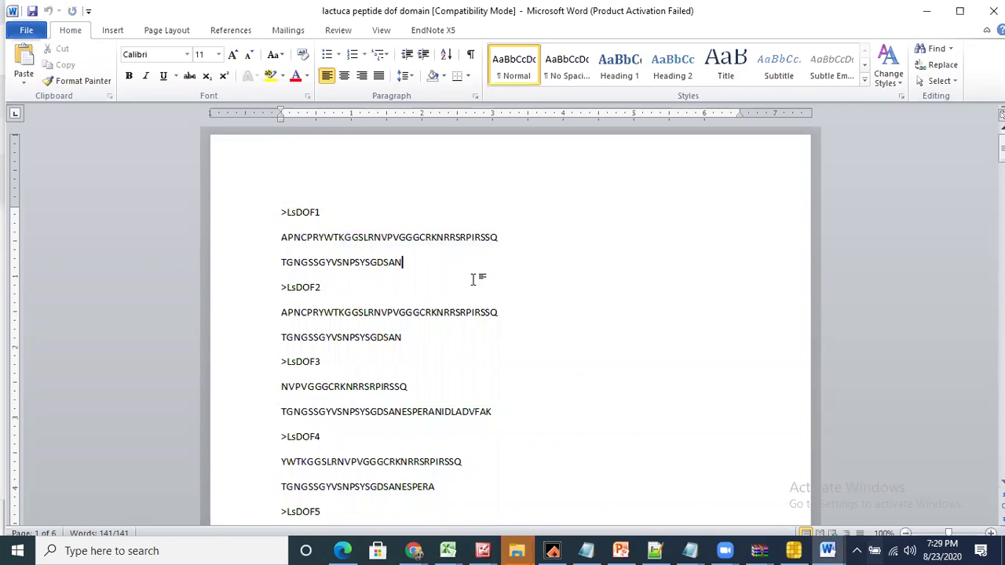
left_click(958, 11)
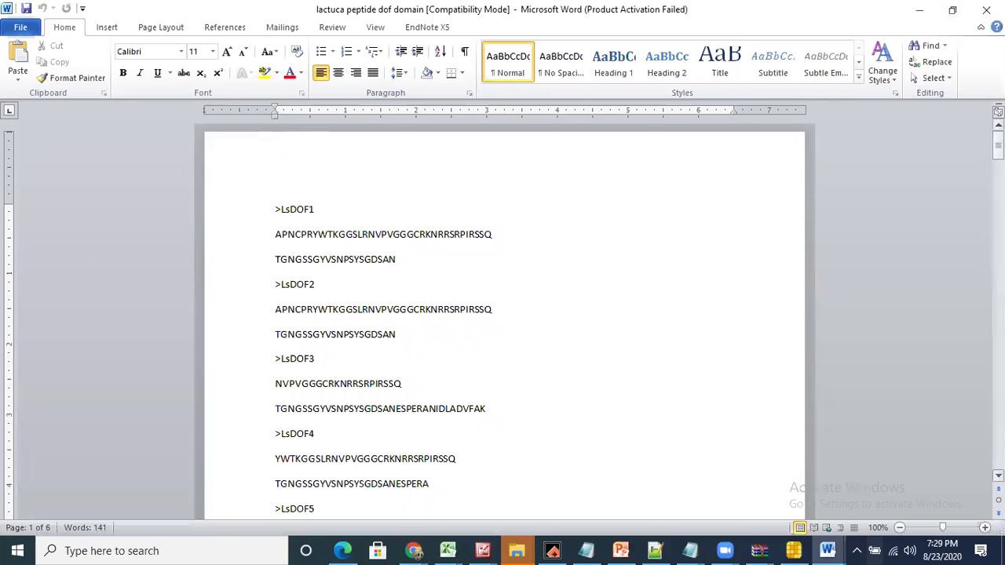
mouse_move(998, 145)
left_mouse_down()
mouse_move(998, 385)
mouse_move(998, 141)
left_mouse_up()
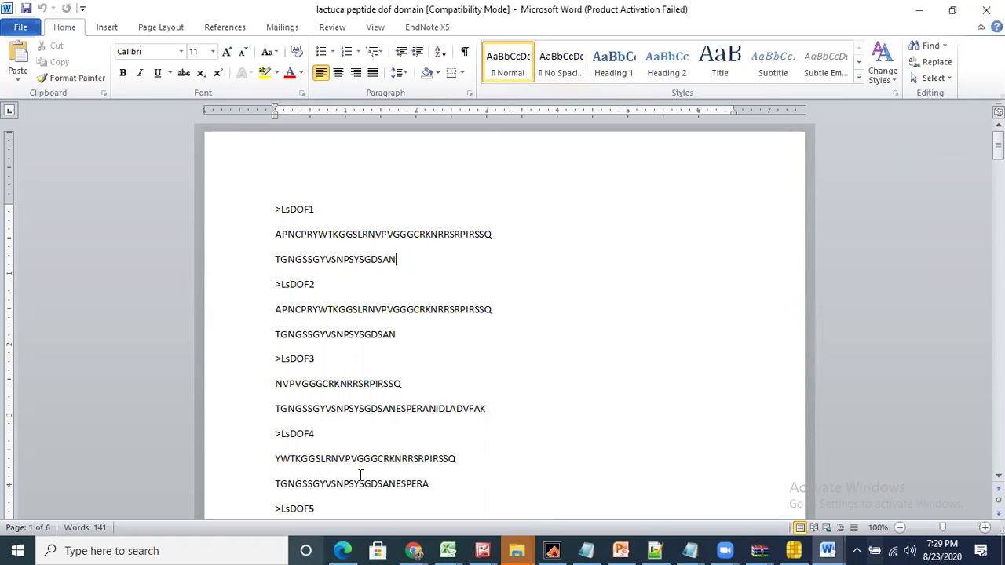
Switch to TBtools and open the SeqLogo tool.
left_click(482, 550)
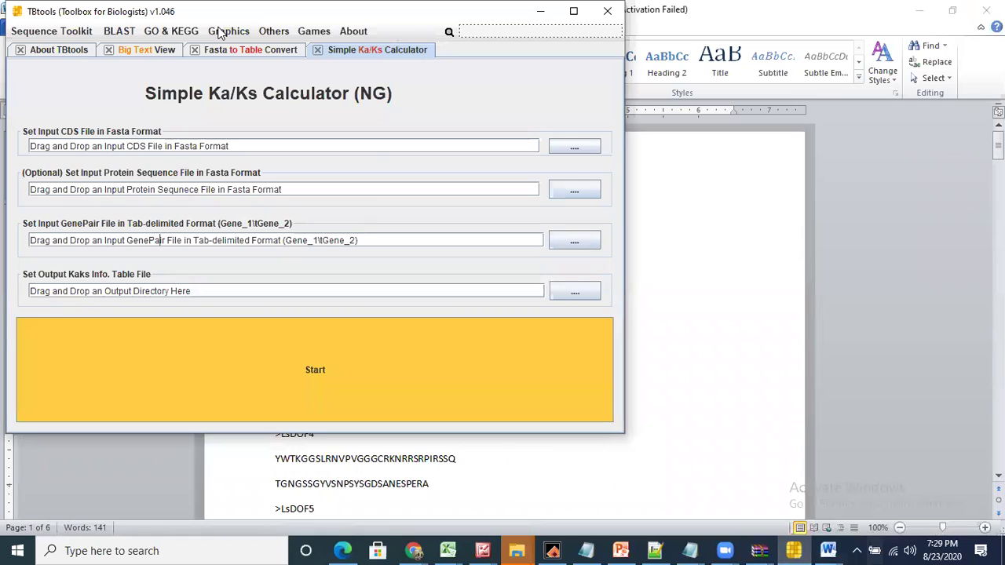
left_click(277, 32)
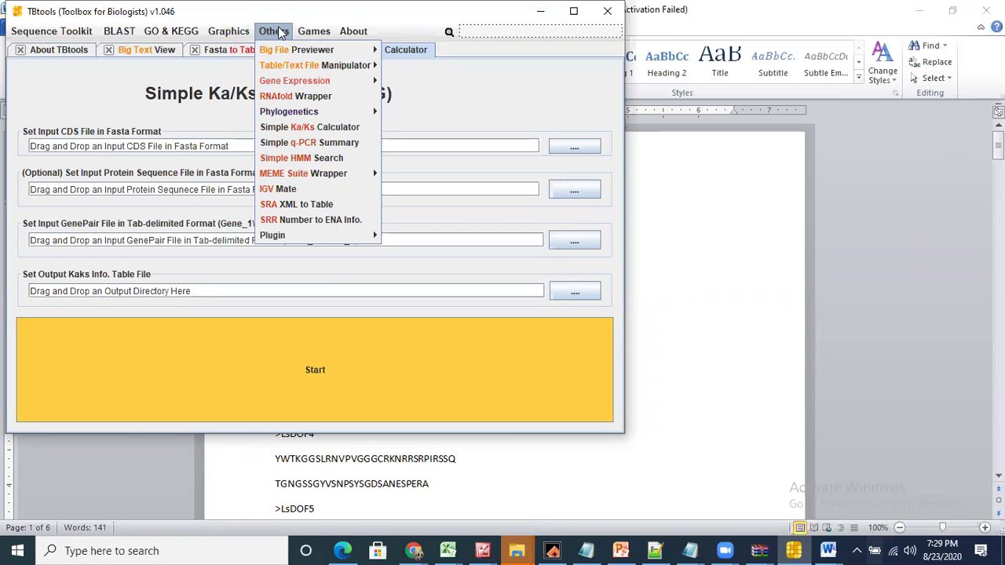
mouse_move(229, 32)
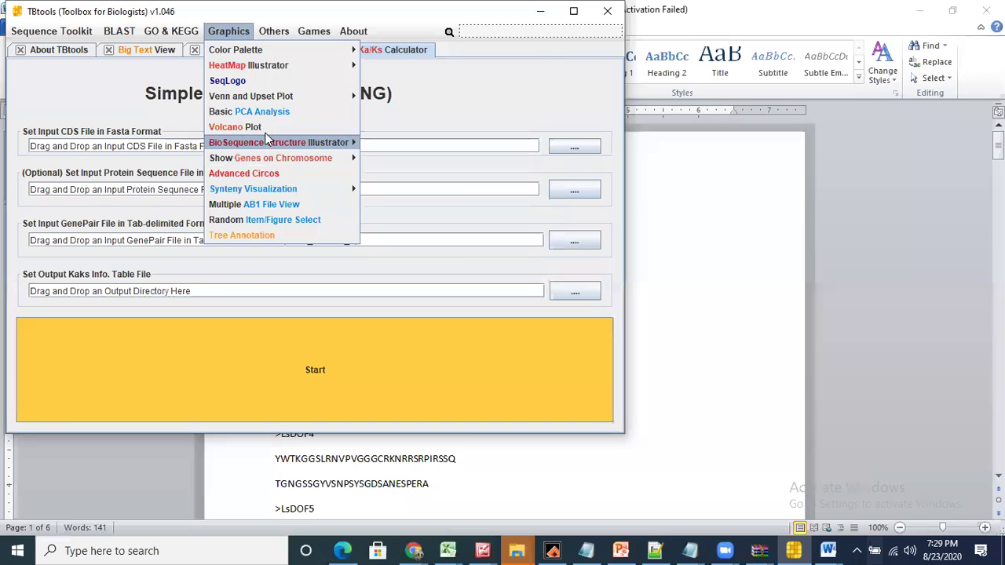
left_click(271, 81)
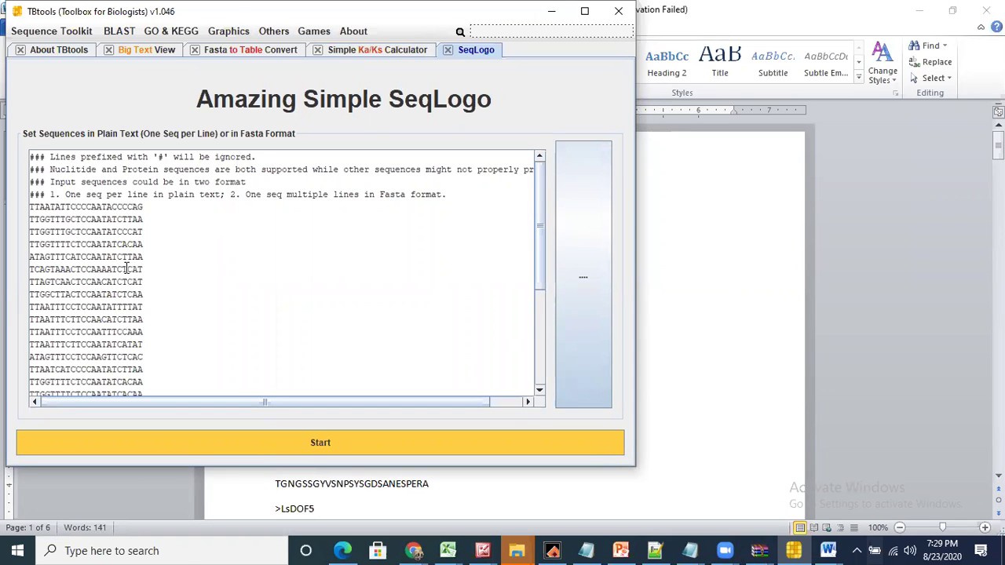
Replace the sample sequences in SeqLogo with the copied LsDOF sequences and try to generate the logo.
key("ctrl+a")
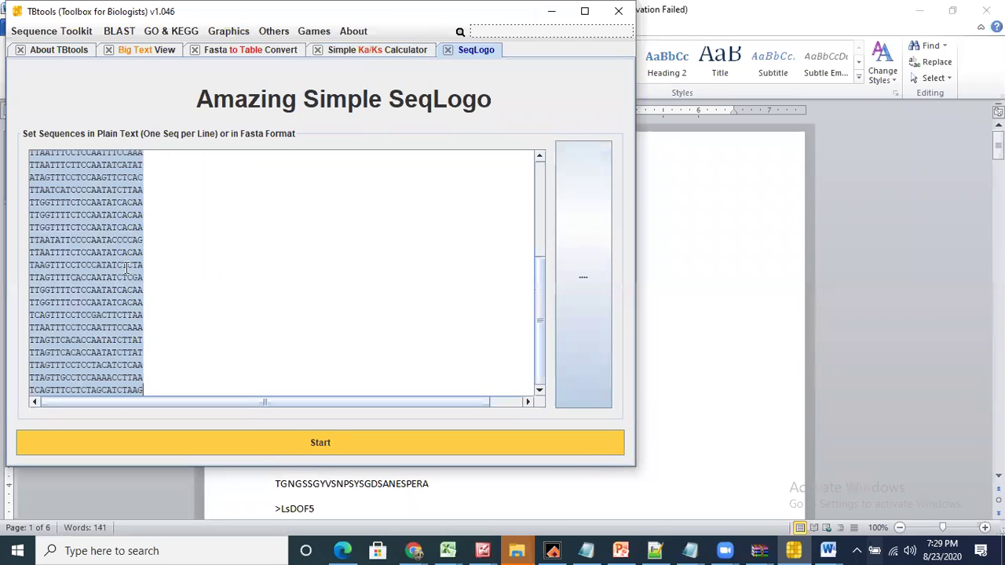
key("Delete")
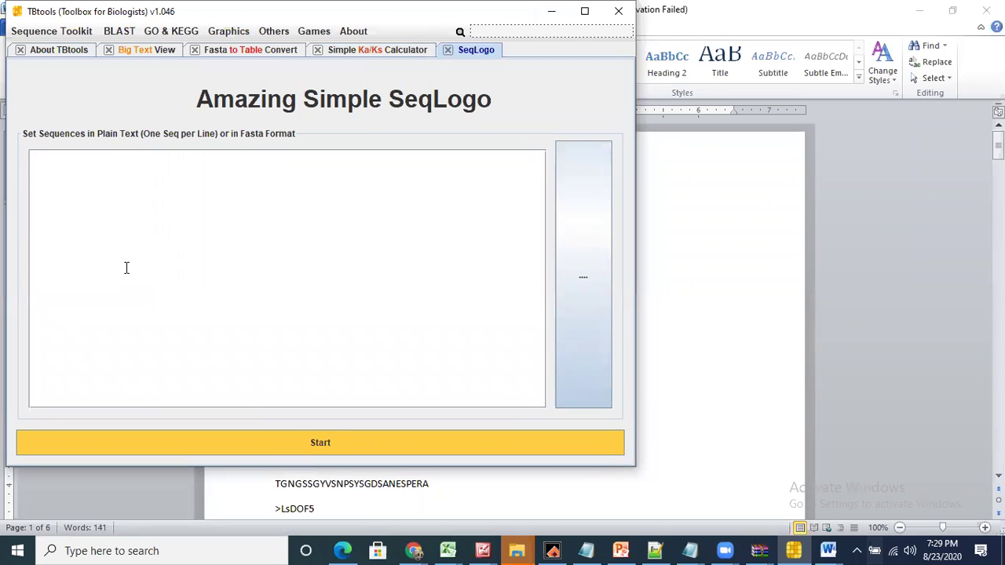
key("ctrl+v")
left_click(153, 439)
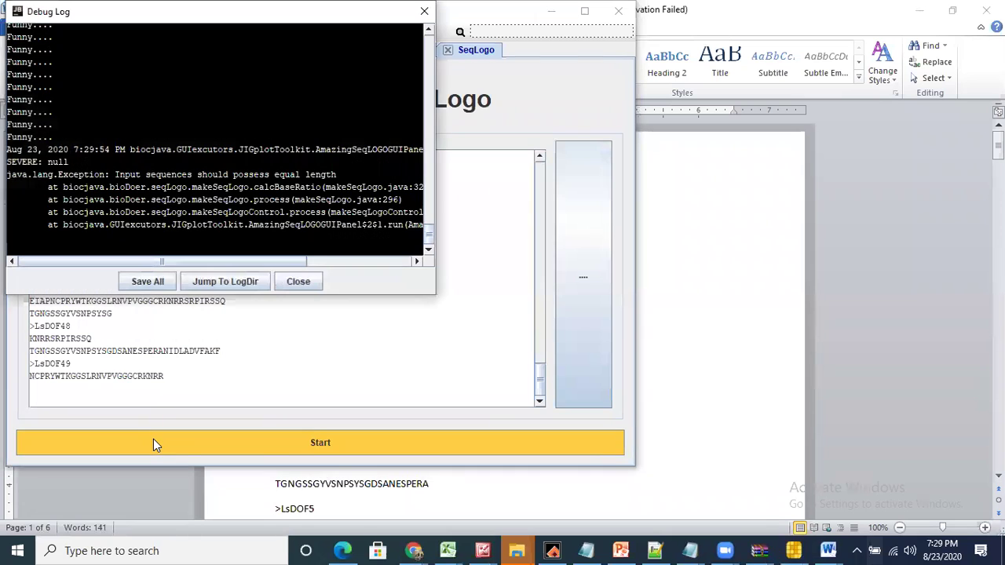
left_click(302, 290)
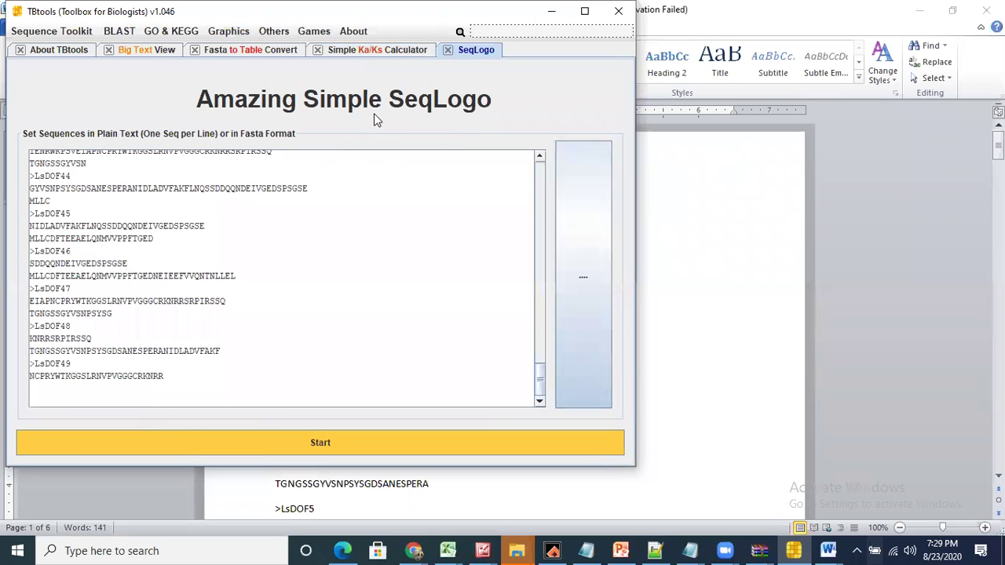
Open the MUSCLE Wrapper and paste the copied LsDOF sequences as direct sequence input.
left_click(314, 32)
mouse_move(268, 36)
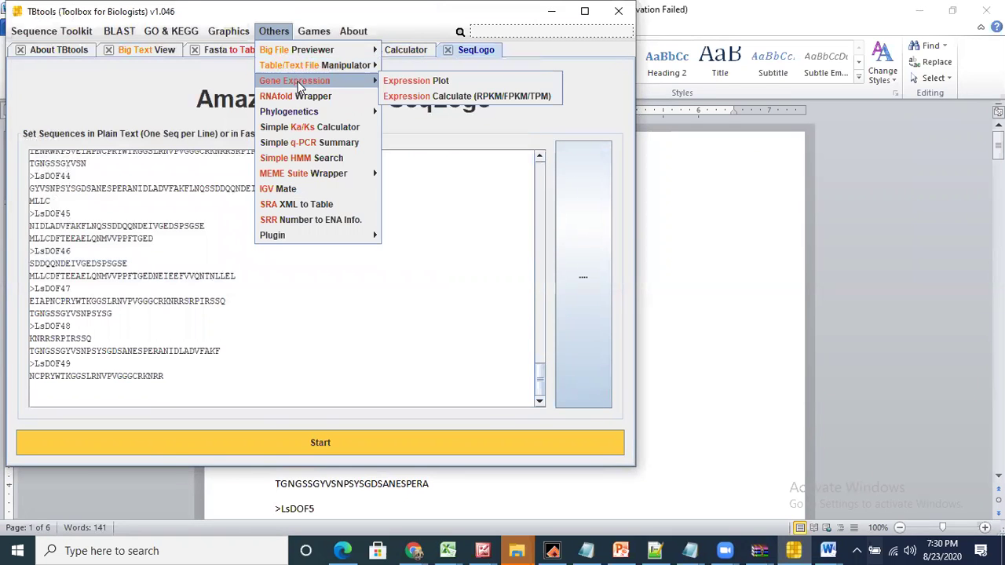
mouse_move(310, 115)
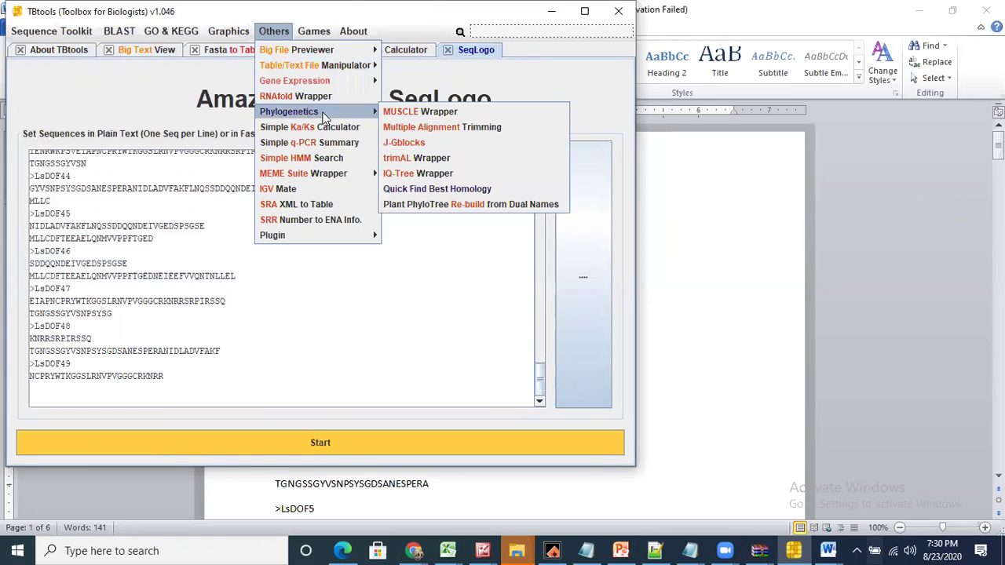
left_click(438, 110)
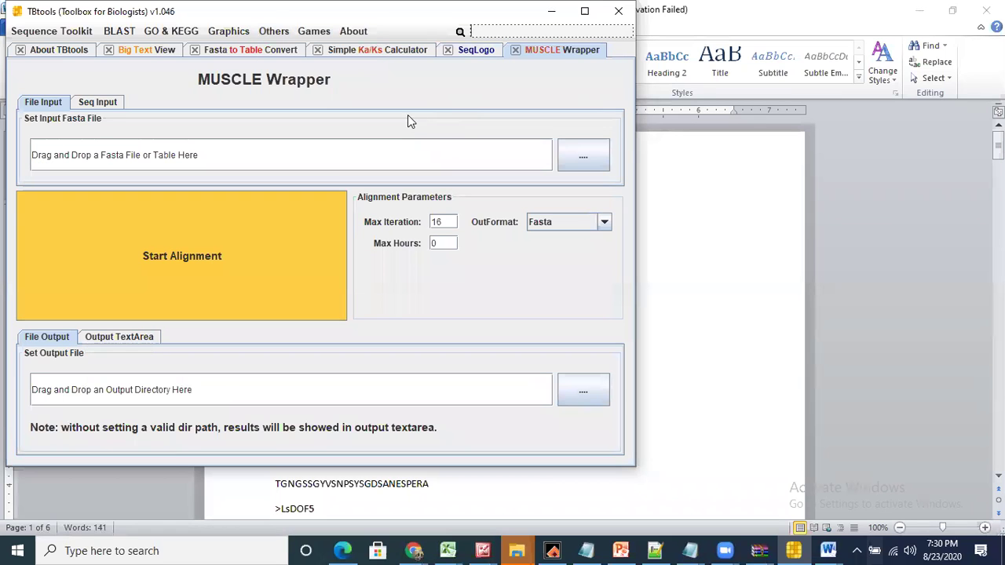
left_click(98, 103)
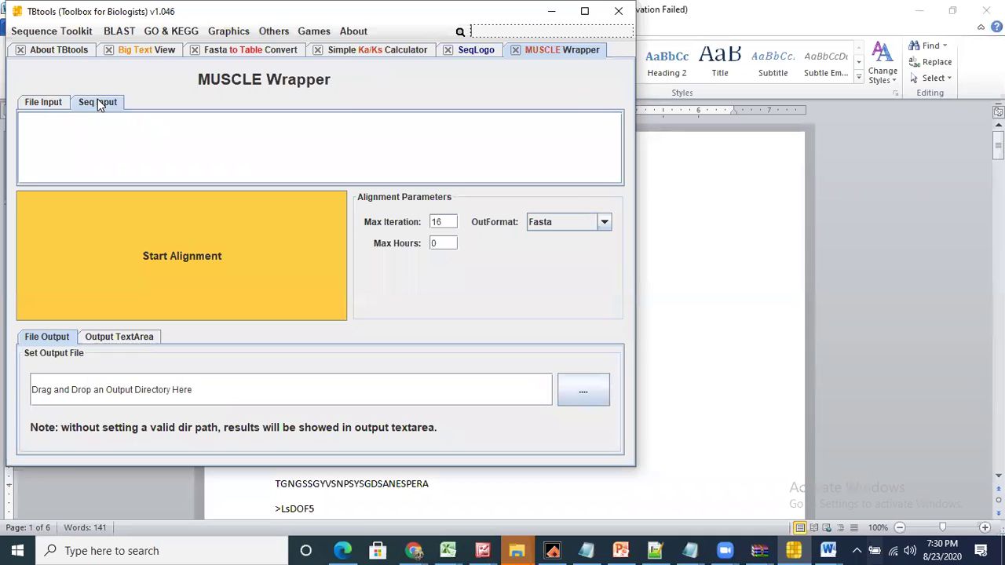
key("ctrl+v")
left_click(79, 134)
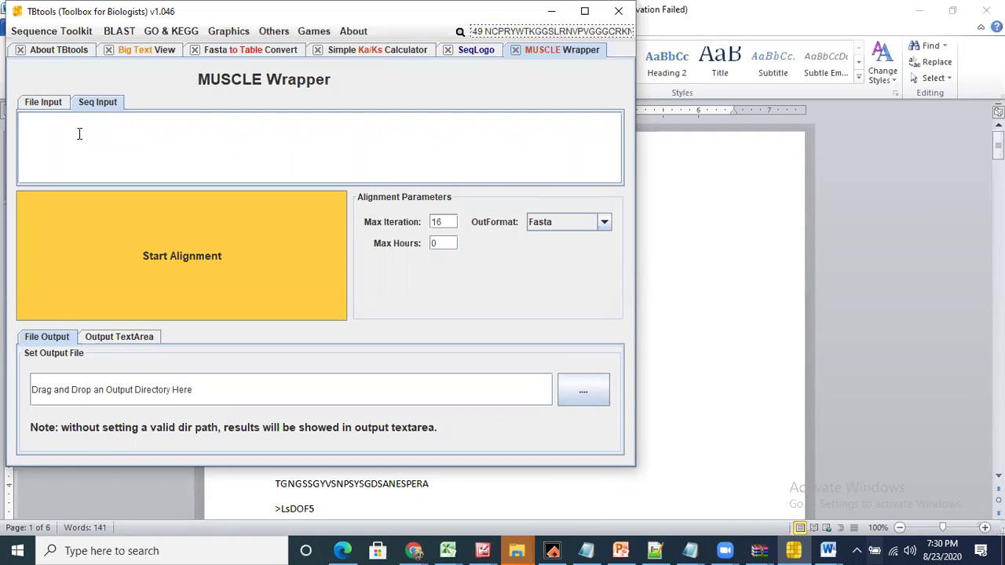
key("ctrl+v")
Try to align the LsDOF sequences and display the result with file output selected but no output directory set.
left_click(123, 230)
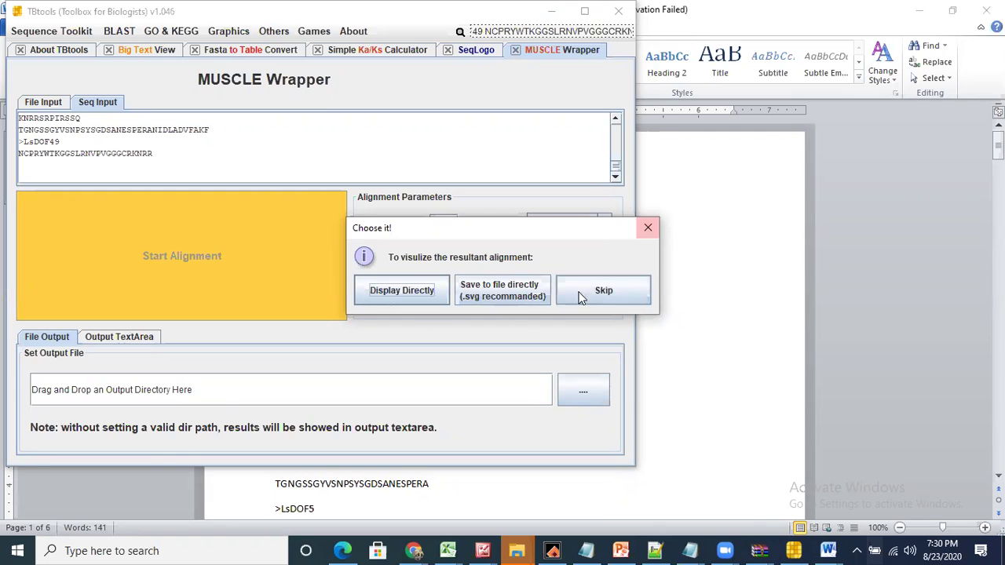
left_click(390, 284)
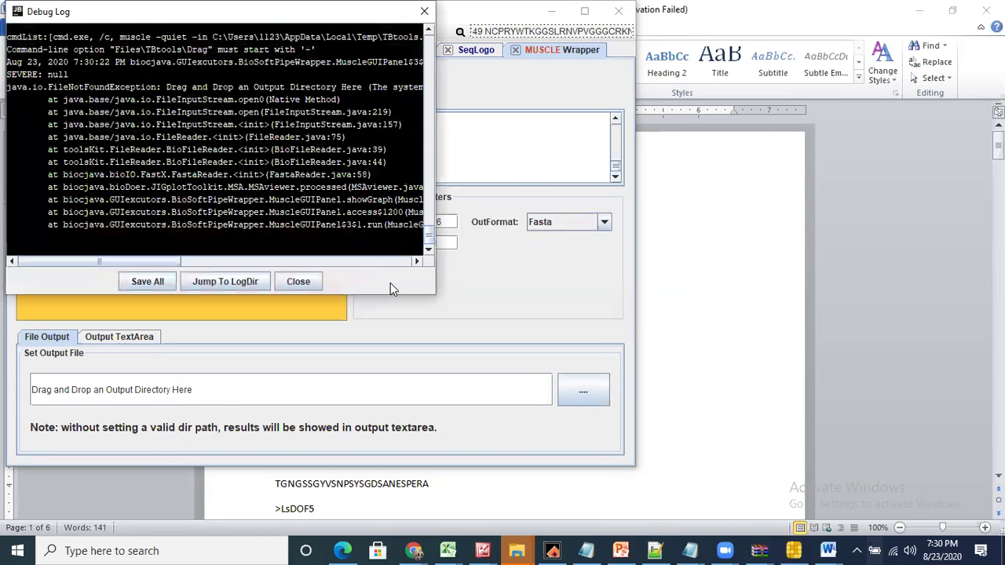
left_click(419, 16)
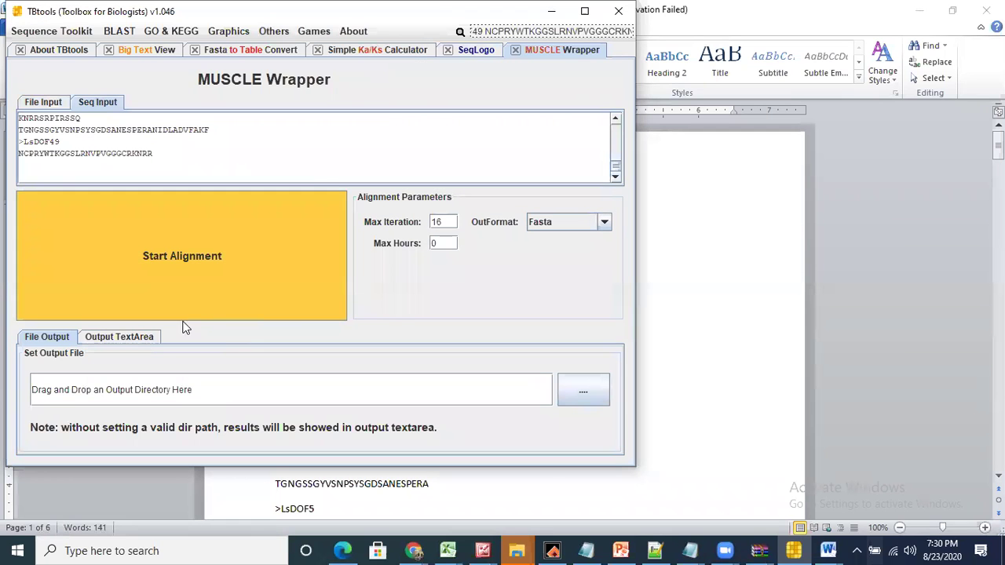
Send the output to the text area, run the MUSCLE alignment in Fasta format and display the result directly.
left_click(118, 337)
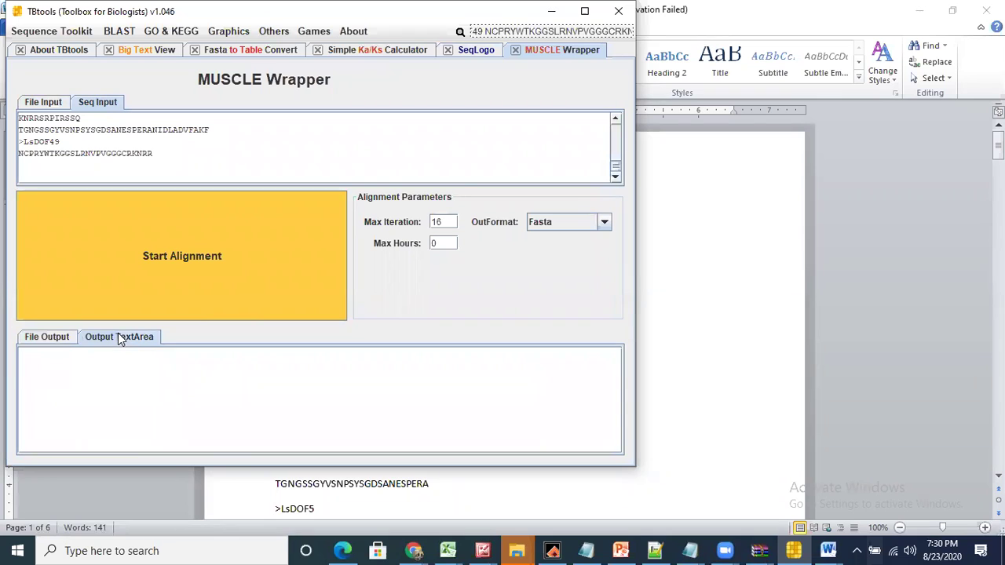
left_click(125, 256)
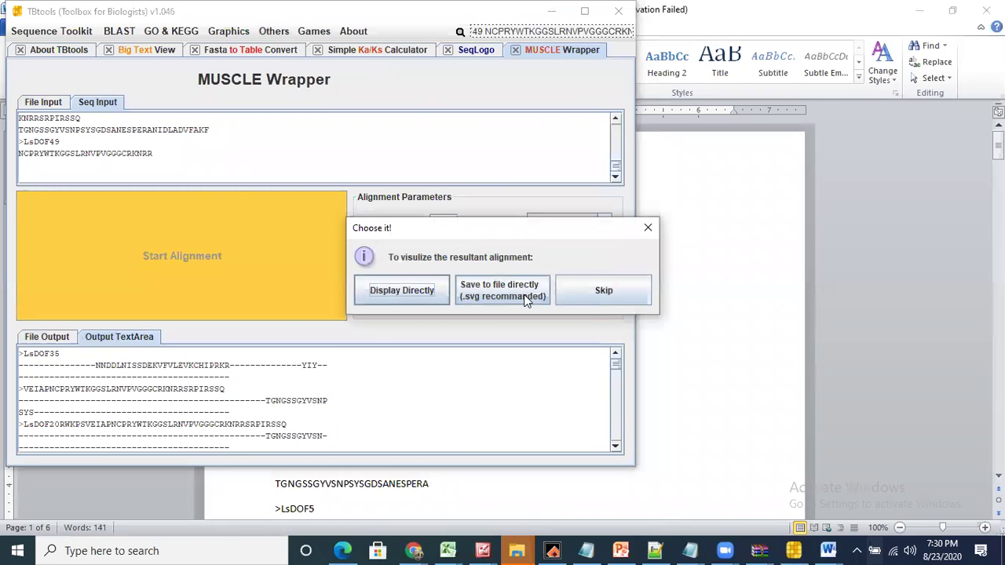
left_click(412, 288)
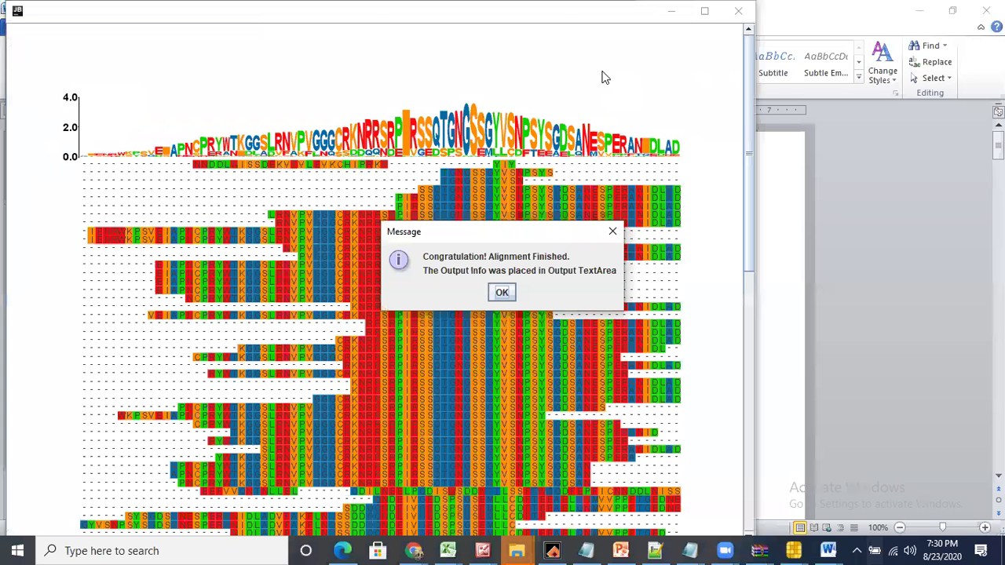
left_click(502, 292)
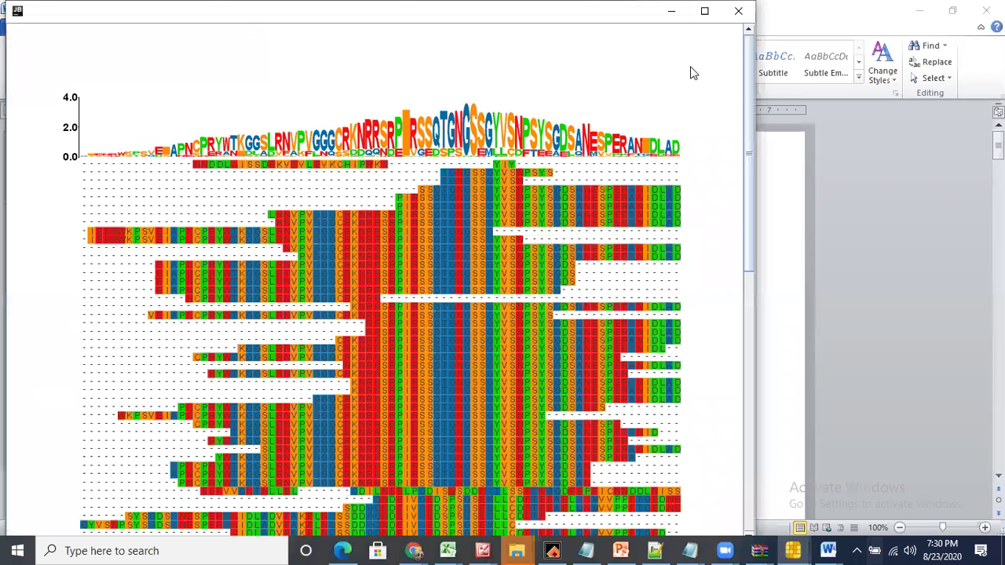
Examine the full LsDOF alignment graph with its sequence logo, then minimize the graph window.
left_click(705, 12)
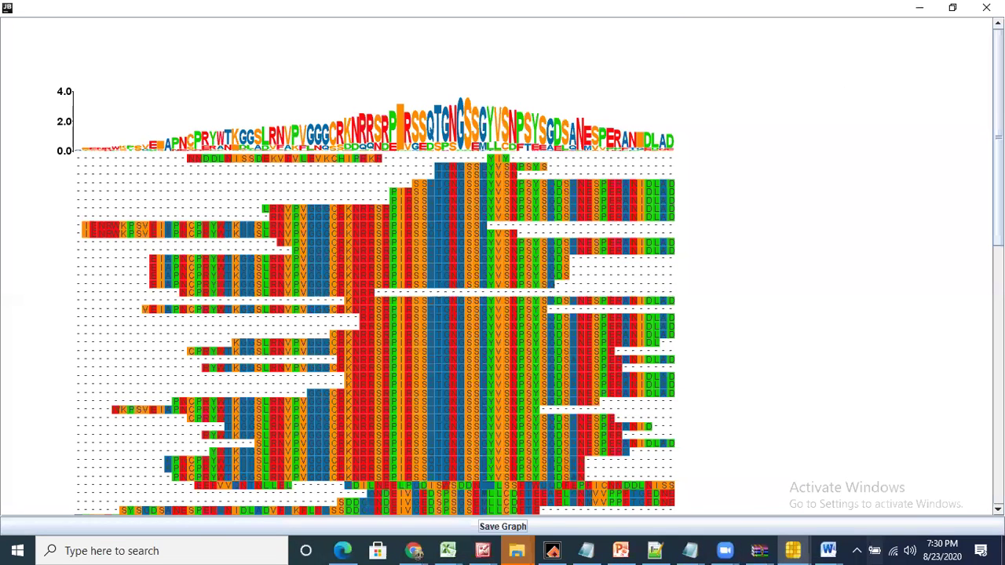
scroll(366, 267, "down", 5)
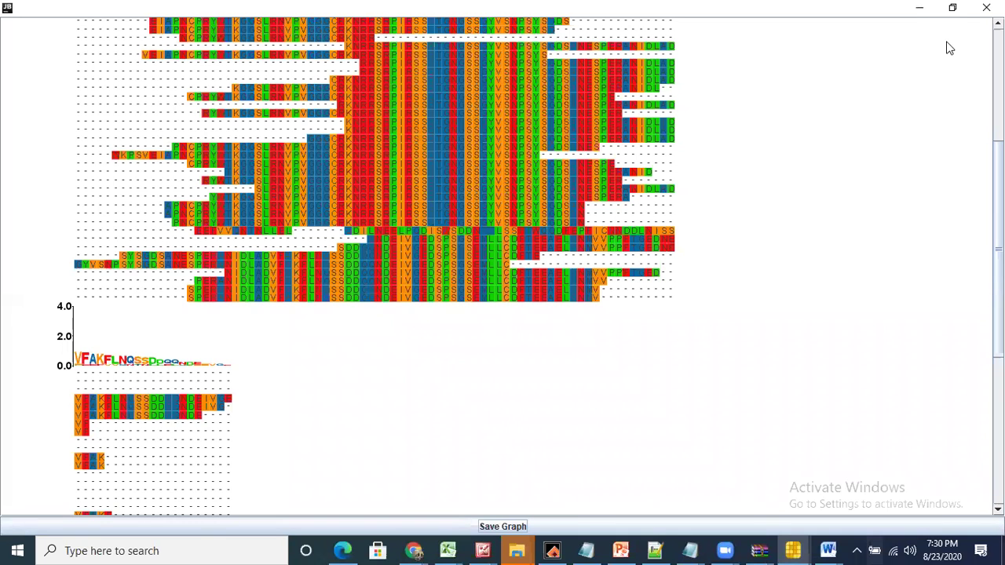
left_click(920, 8)
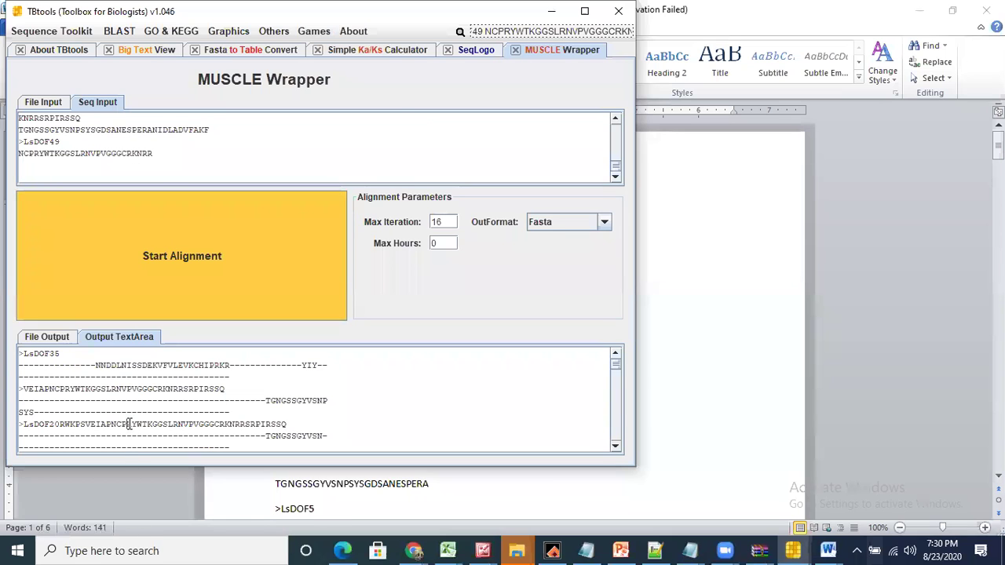
Copy the complete MUSCLE alignment output and paste it into a new SeqLogo tool in place of the sample sequences.
key("ctrl+a")
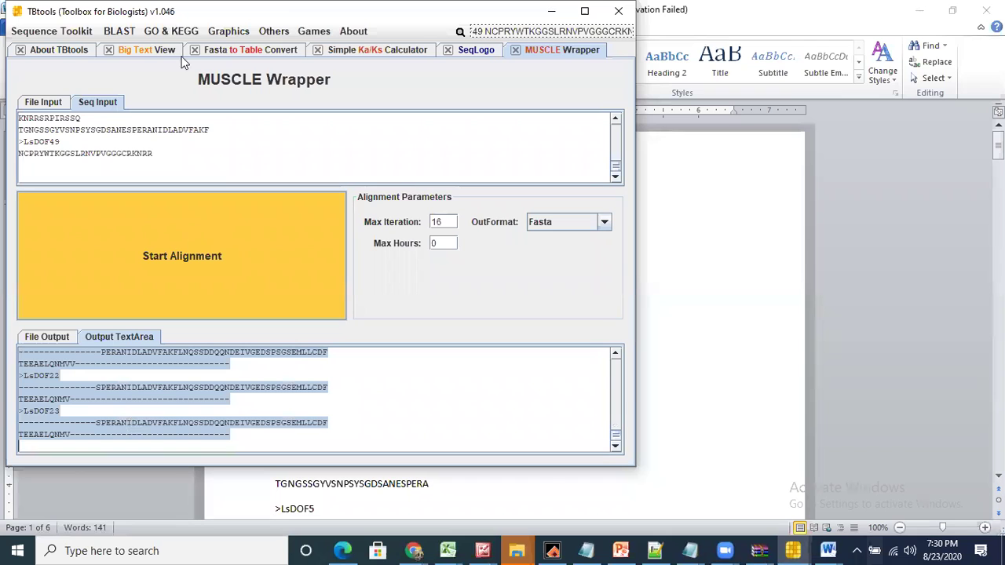
left_click(276, 31)
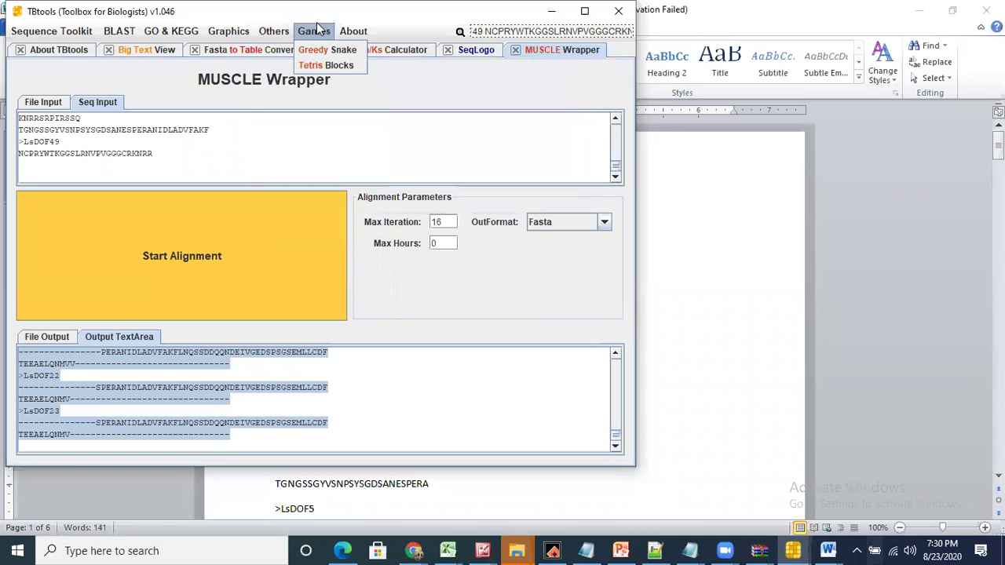
mouse_move(239, 33)
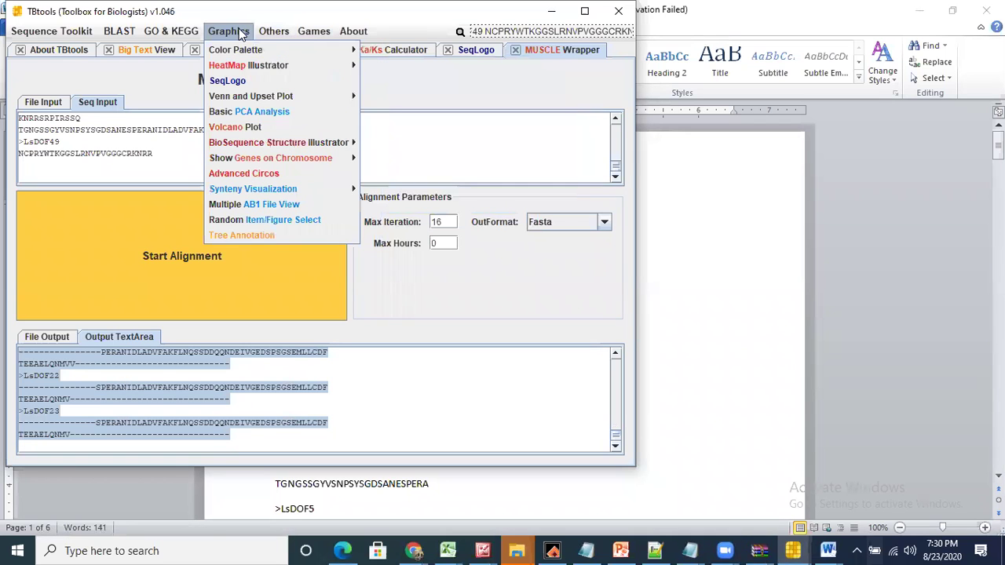
left_click(269, 84)
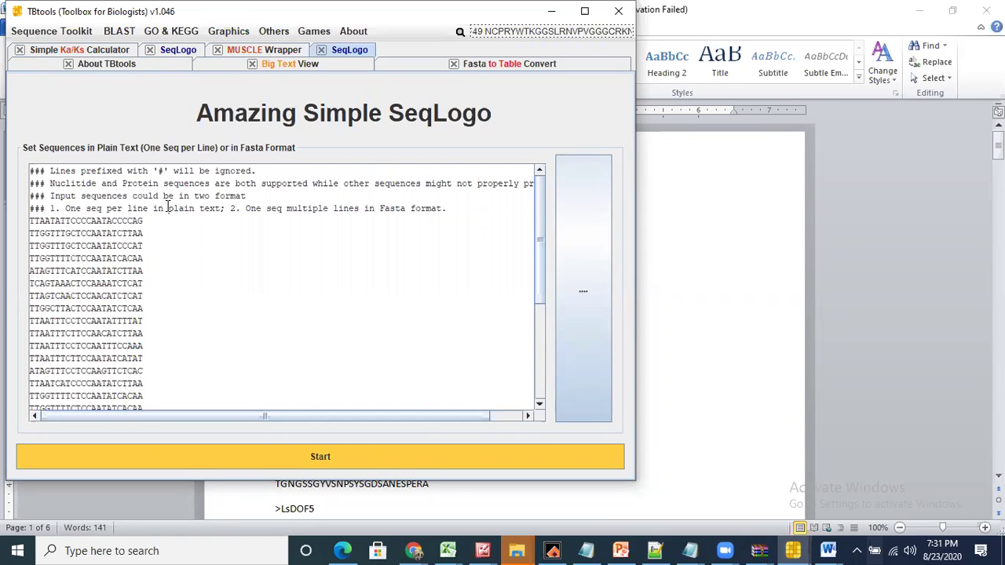
key("ctrl+a")
key("BackSpace")
key("ctrl+v")
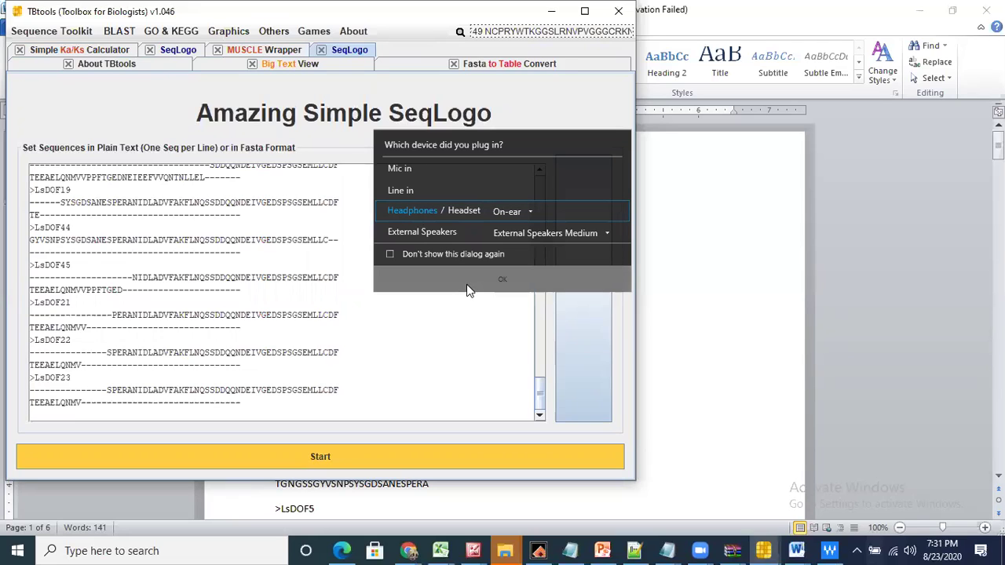
left_click(510, 277)
left_click(408, 273)
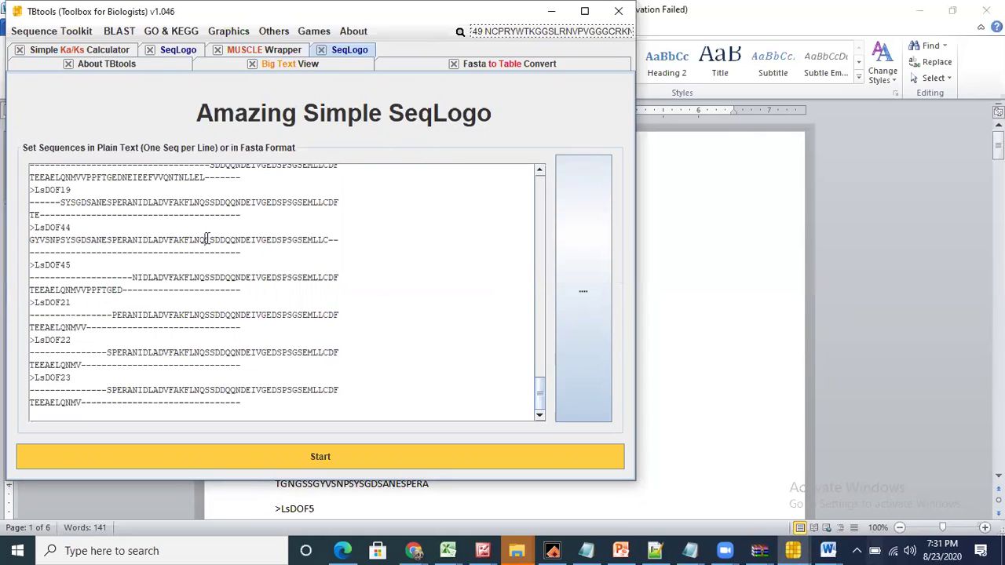
Generate the sequence logo from the LsDOF alignment and label its x-axis with position numbers by enabling UseStartPos.
left_click(302, 458)
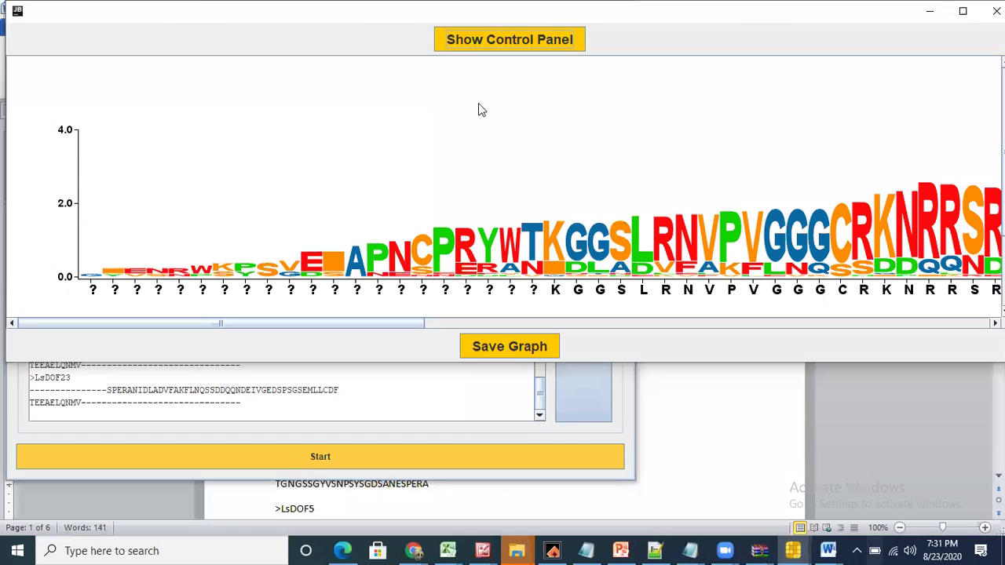
left_click(470, 45)
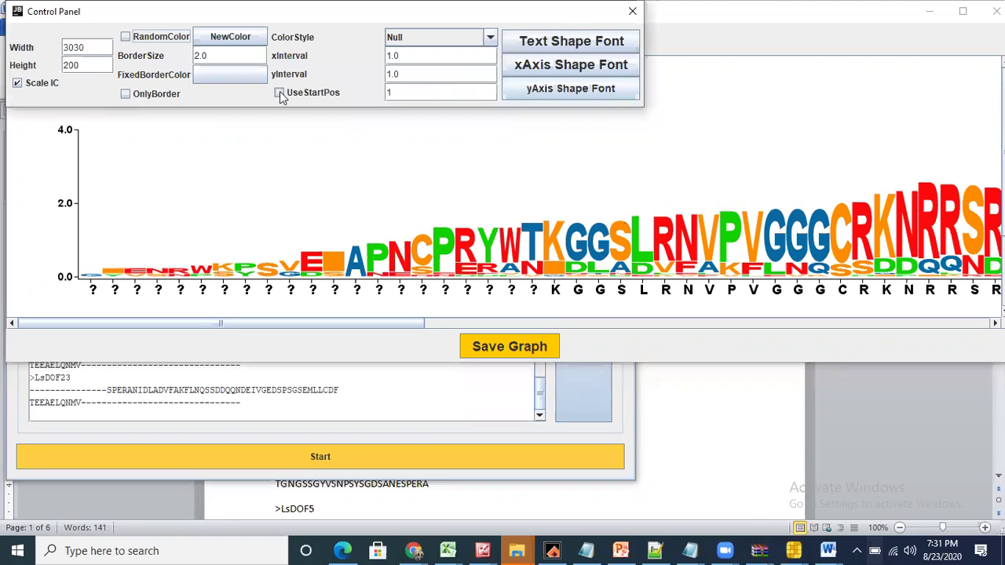
left_click(632, 11)
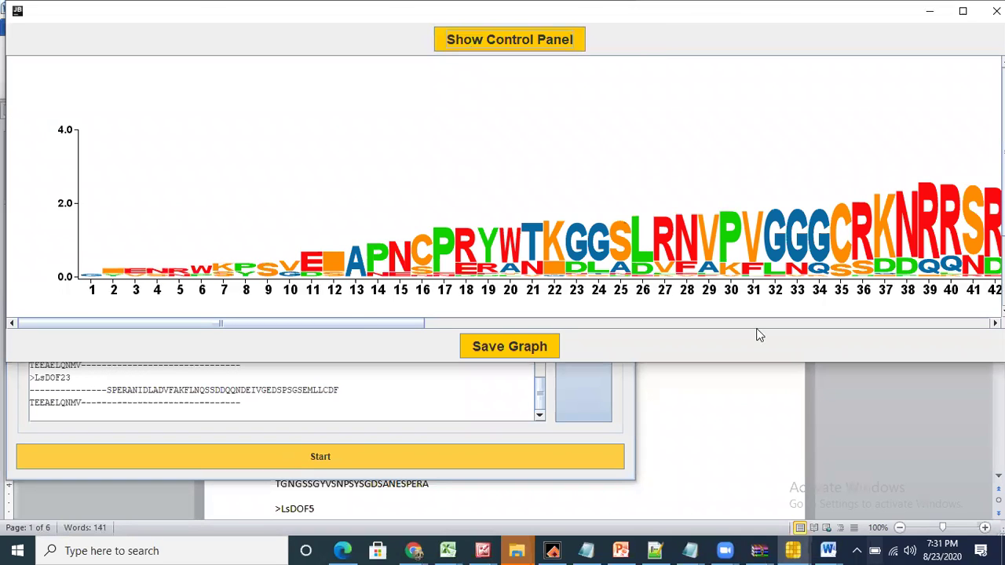
Examine the LsDOF sequence logo along its full length, then minimize the graph window.
left_click(957, 324)
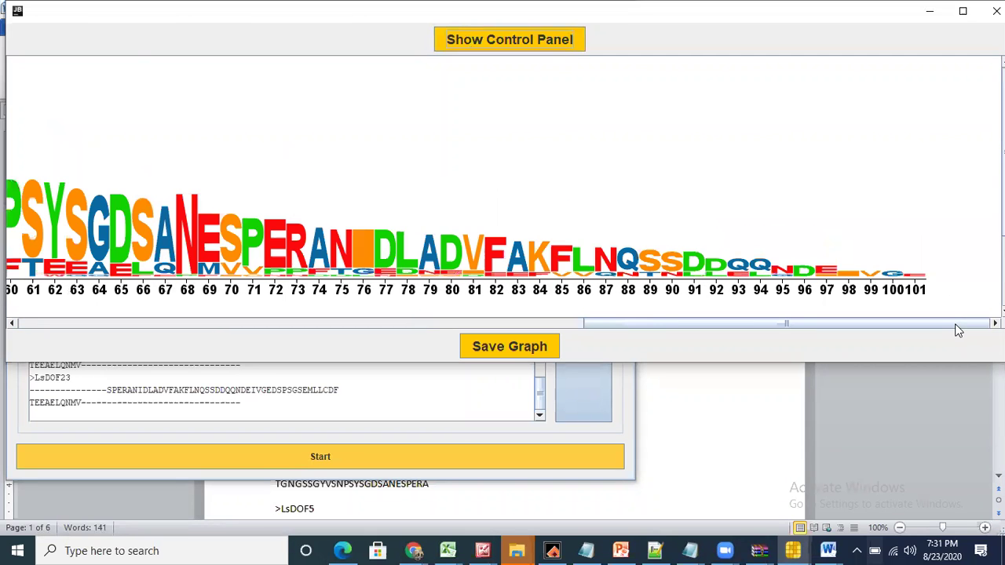
left_click_drag(957, 330, 535, 374)
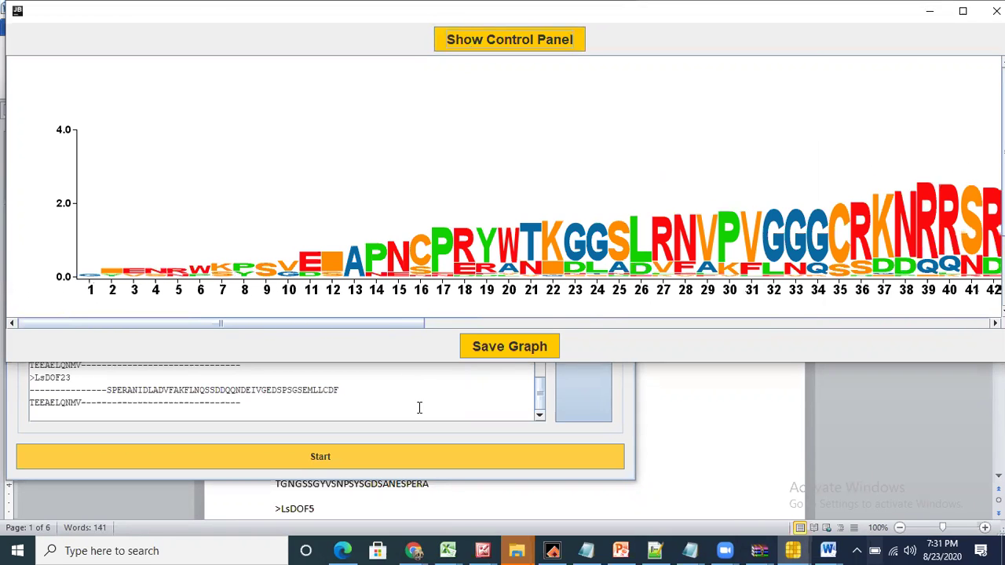
left_click_drag(595, 406, 761, 396)
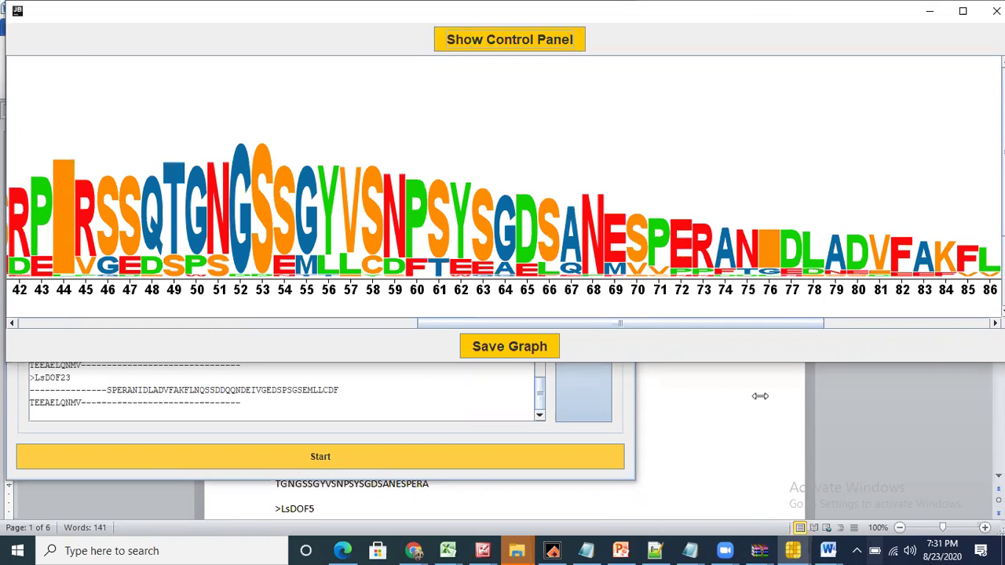
left_click_drag(624, 398, 572, 396)
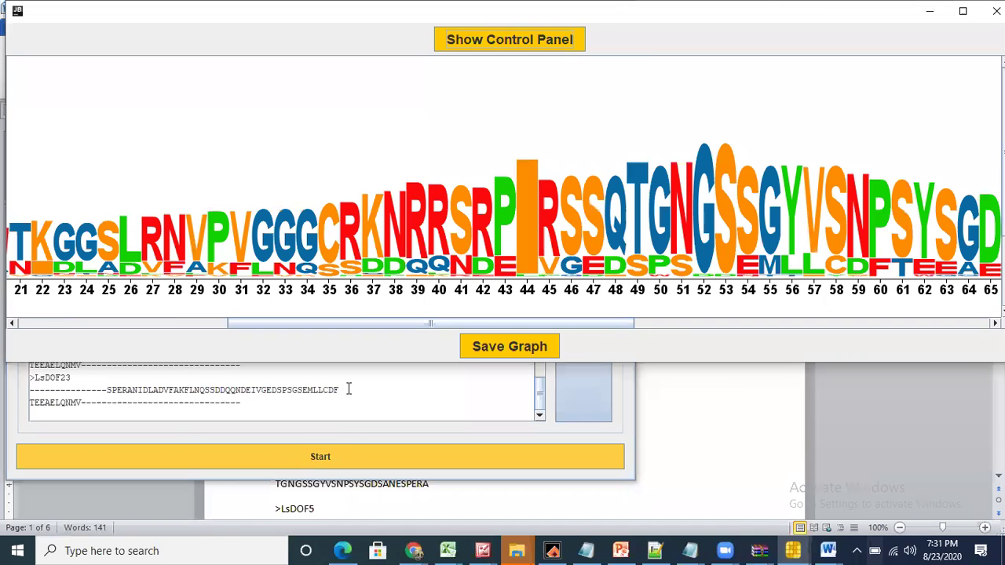
left_click_drag(573, 324, 862, 355)
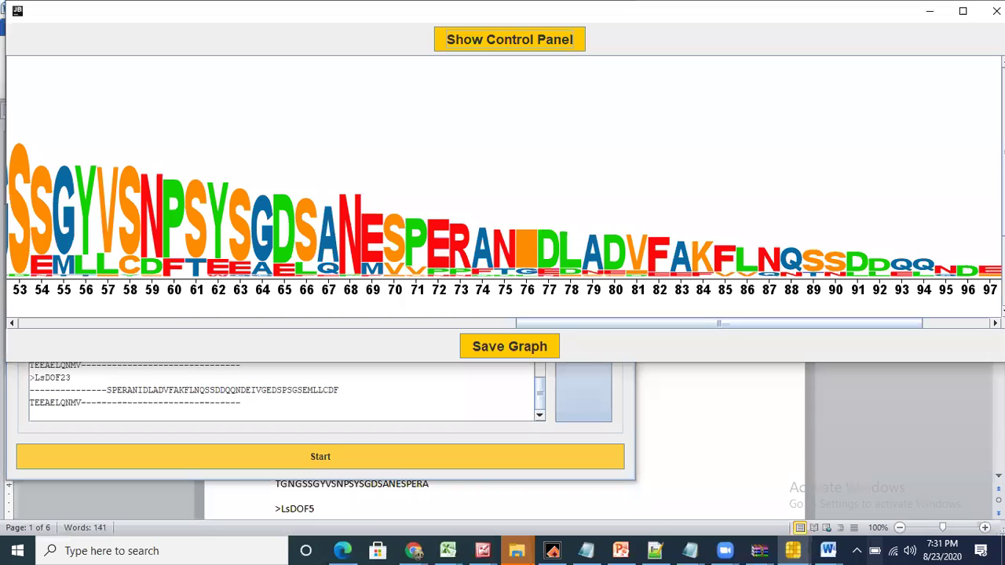
left_click(931, 12)
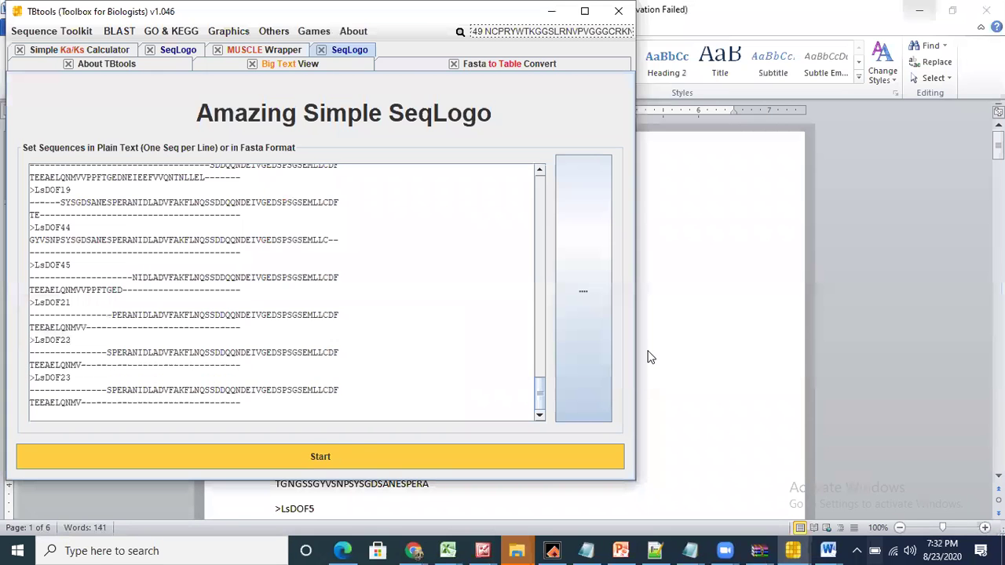
Download the received peptide.txt from the WhatsApp Web chat, open it and copy all of its LsDOF sequences.
left_click(650, 352)
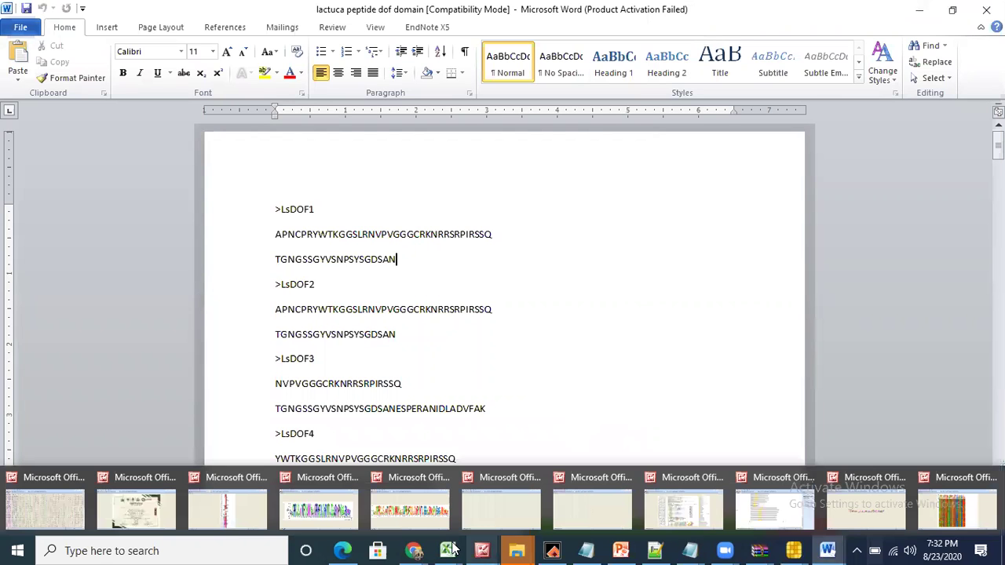
mouse_move(417, 551)
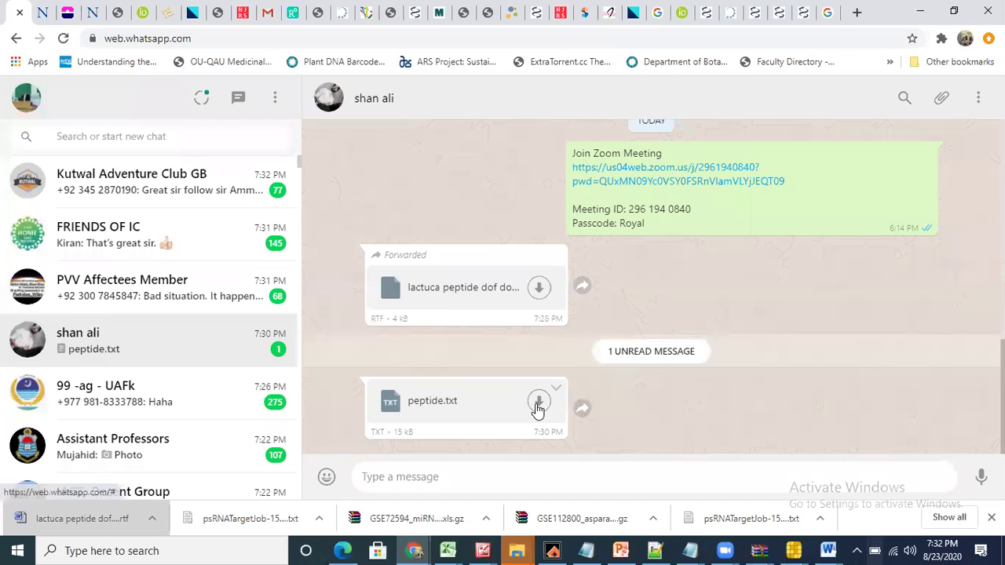
left_click(538, 406)
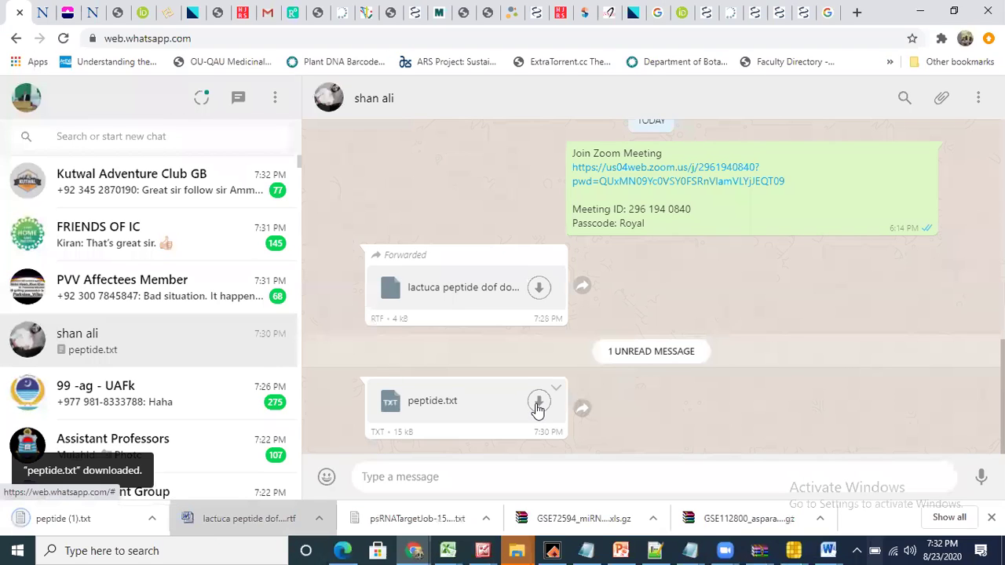
left_click(90, 520)
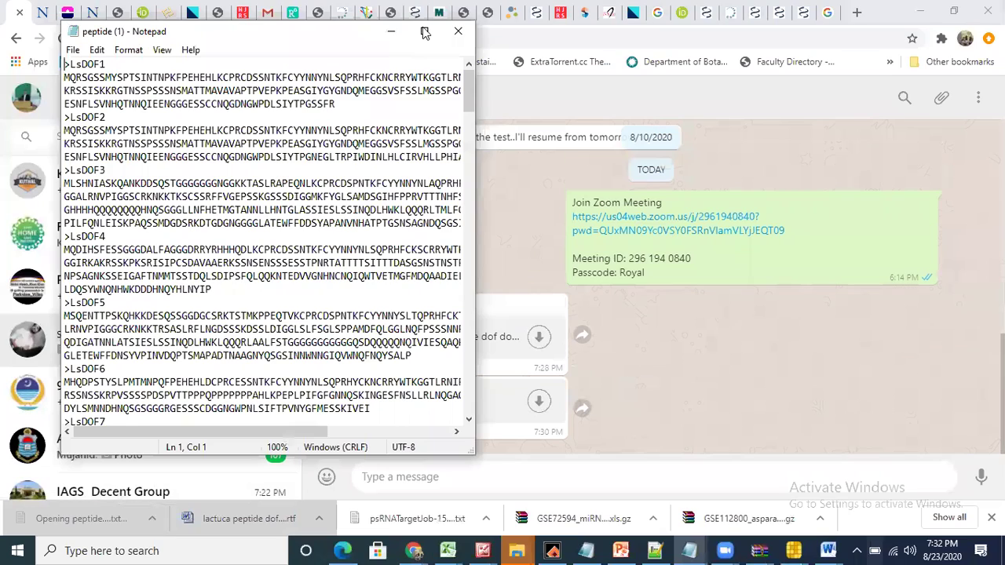
left_click(425, 31)
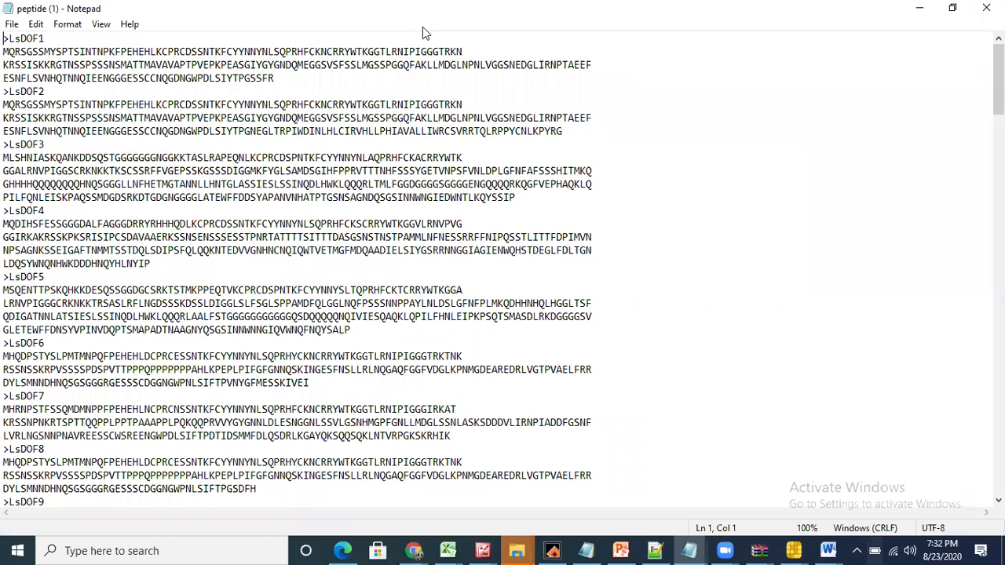
key("ctrl+a")
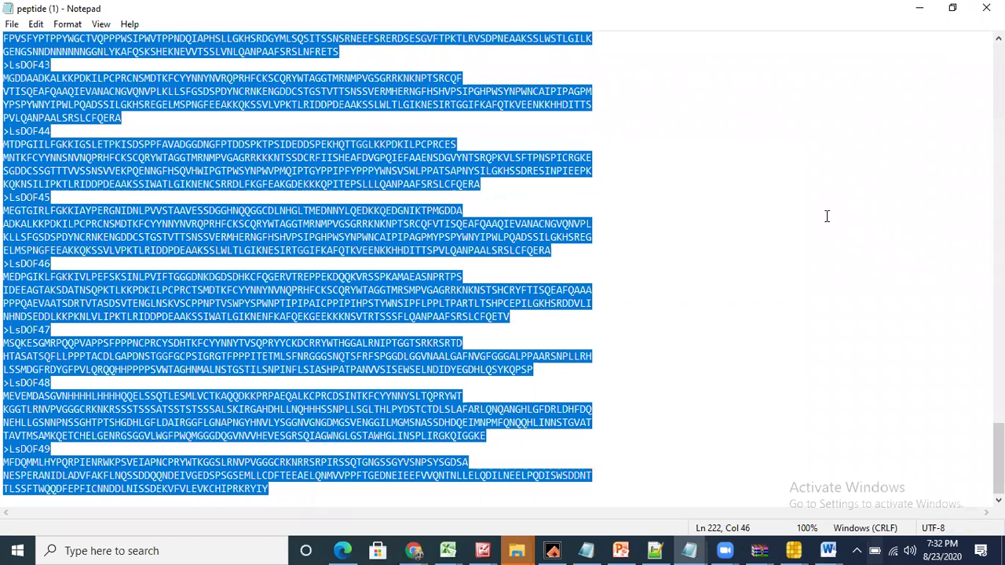
Open MEGA-X, create a new protein sequence alignment and maximize the Alignment Explorer.
left_click(193, 549)
type("m")
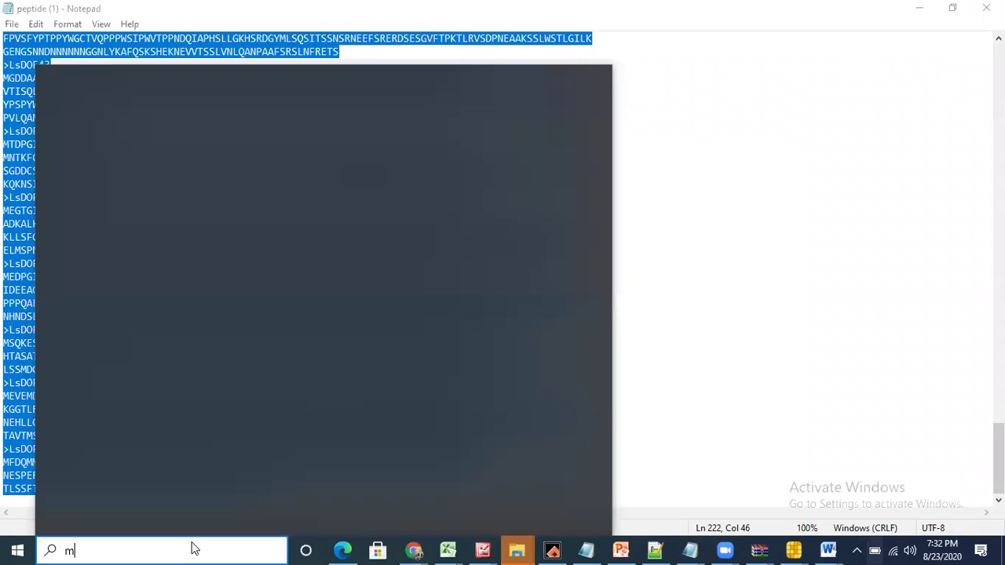
type("egAlign")
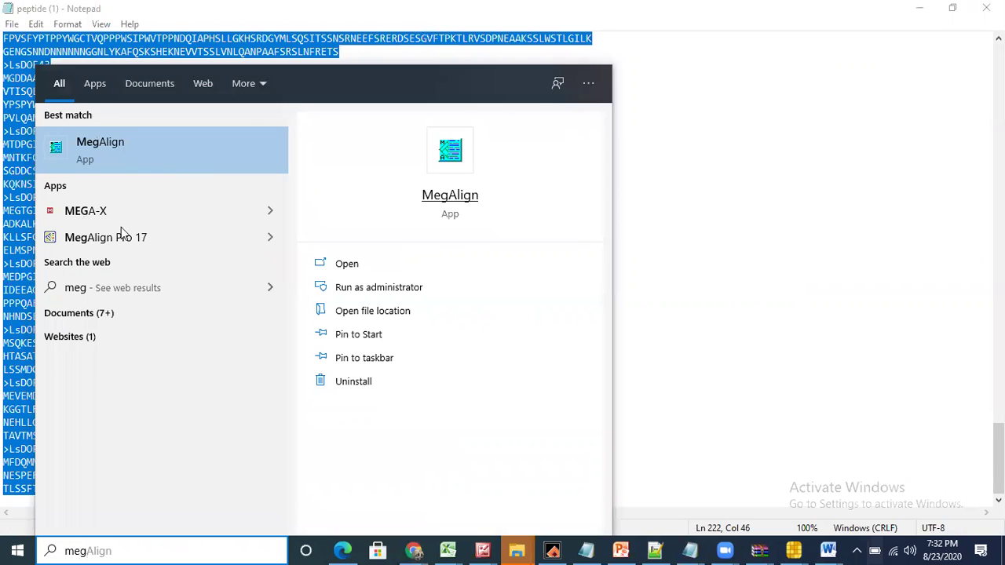
left_click(355, 271)
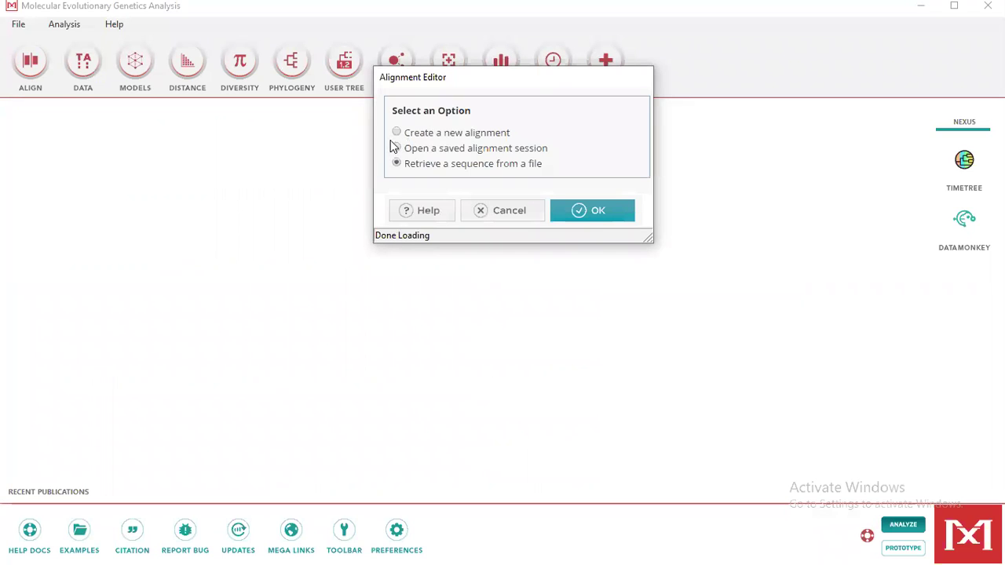
left_click(397, 132)
left_click(567, 220)
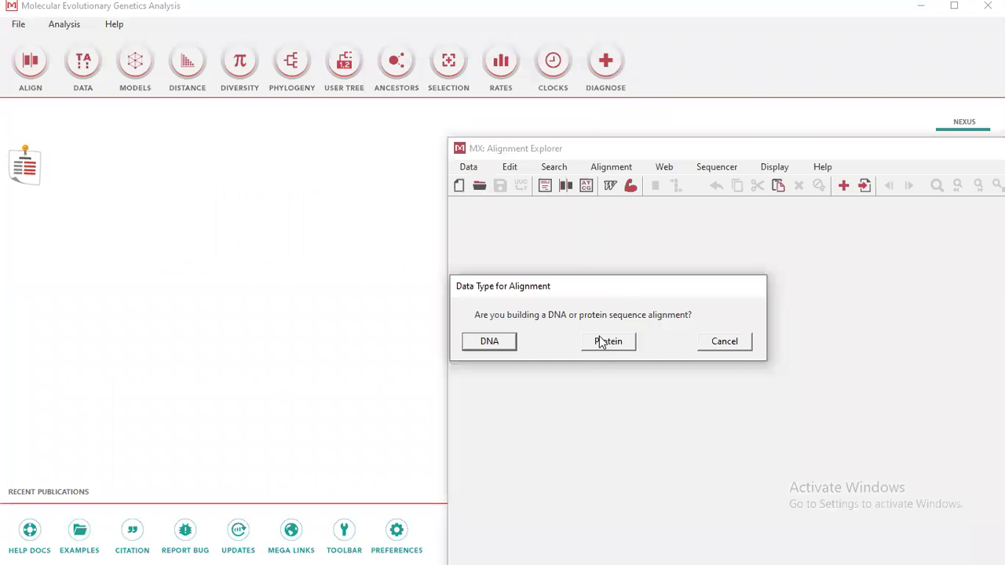
left_click(604, 342)
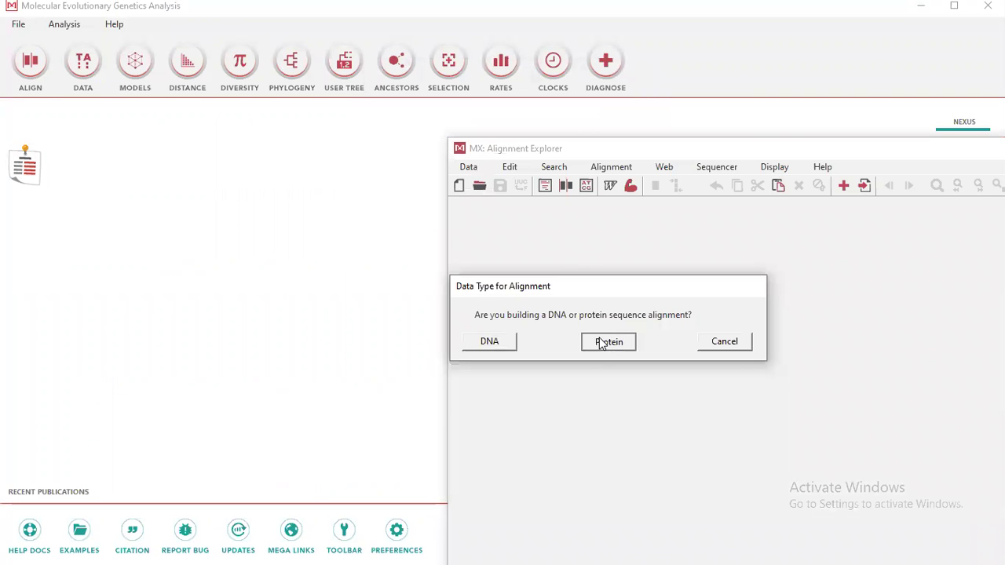
double_click(610, 153)
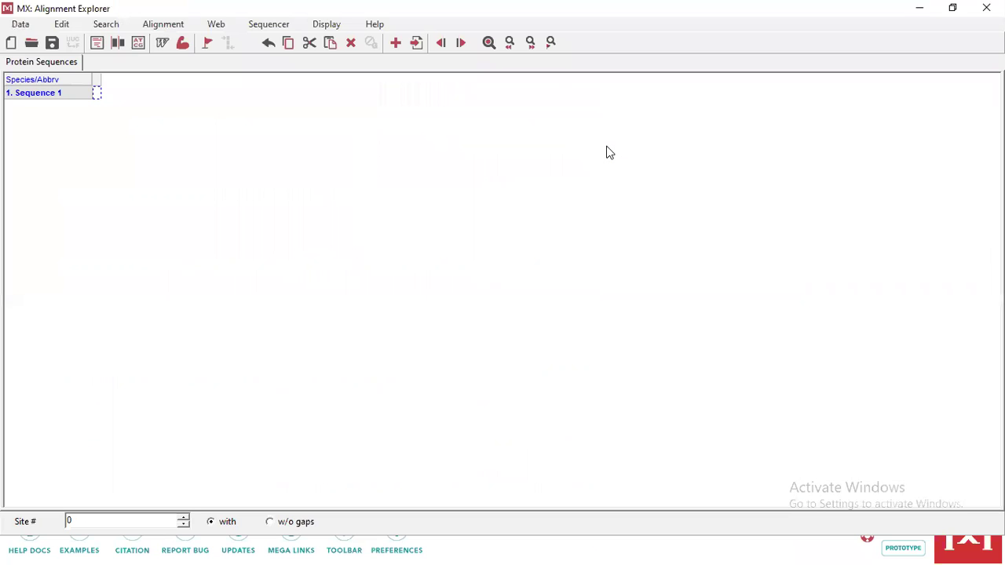
Paste the copied LsDOF peptide sequences into the alignment and delete the empty Sequence 1 row at the end.
key("ctrl+v")
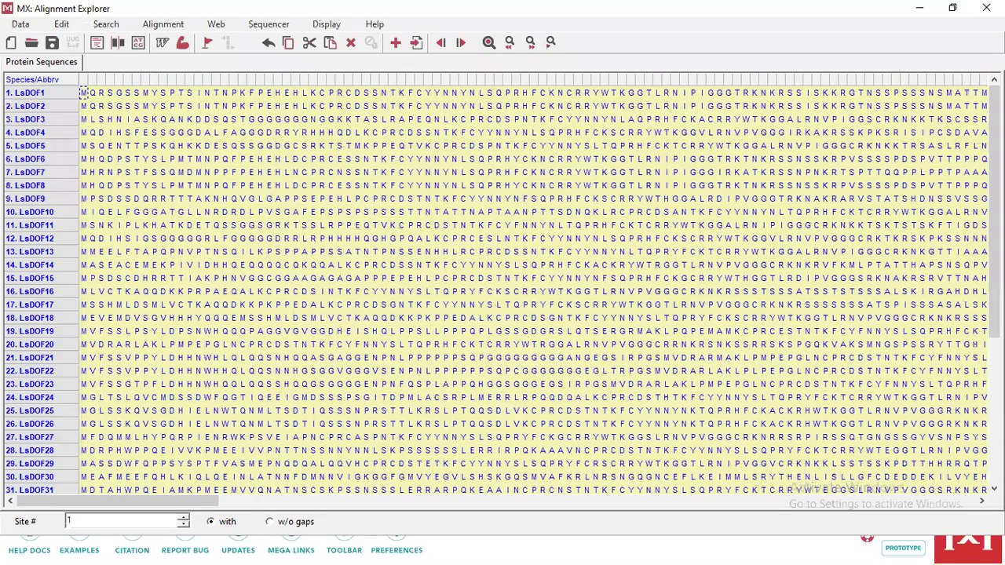
left_click_drag(995, 212, 995, 359)
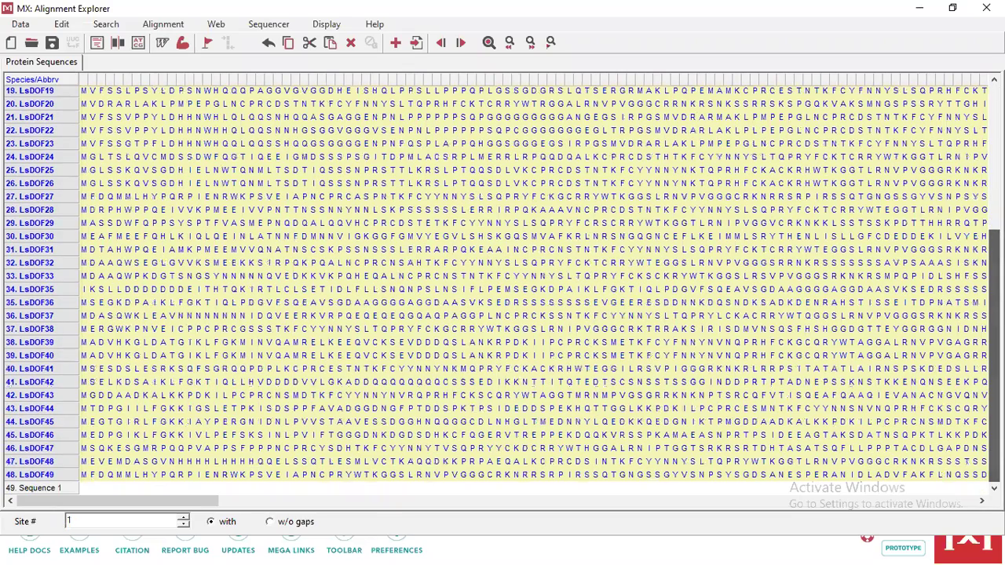
left_click(63, 486)
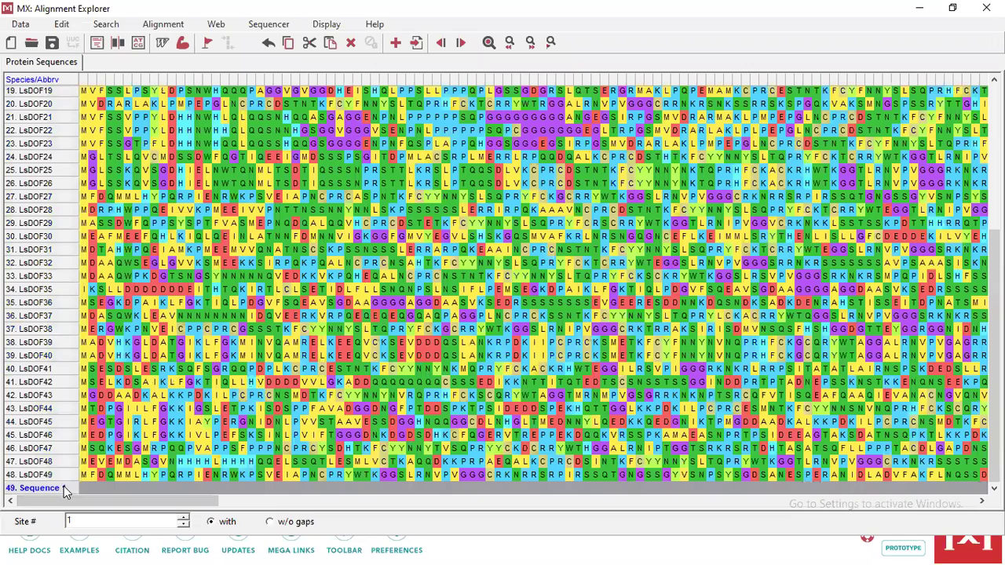
key("Delete")
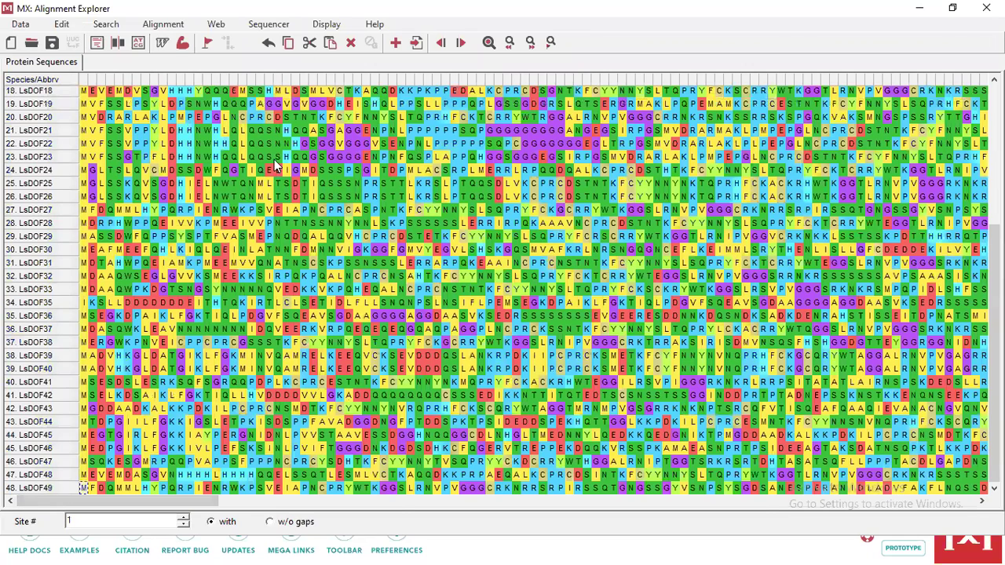
Align all LsDOF peptide sequences with MUSCLE, keeping the default gap penalties, 16 maximum iterations and UPGMA clustering.
left_click(161, 25)
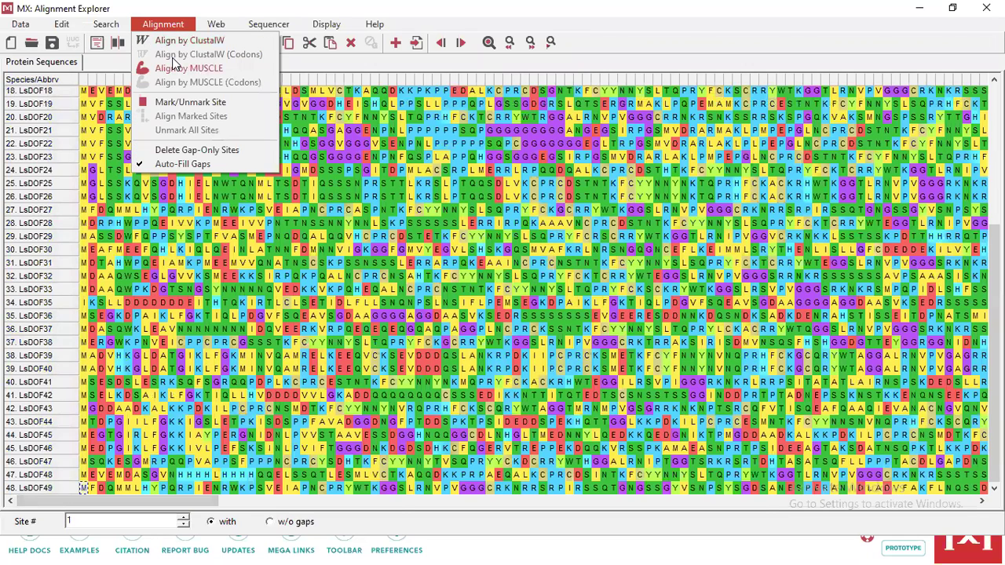
left_click(174, 67)
left_click(467, 305)
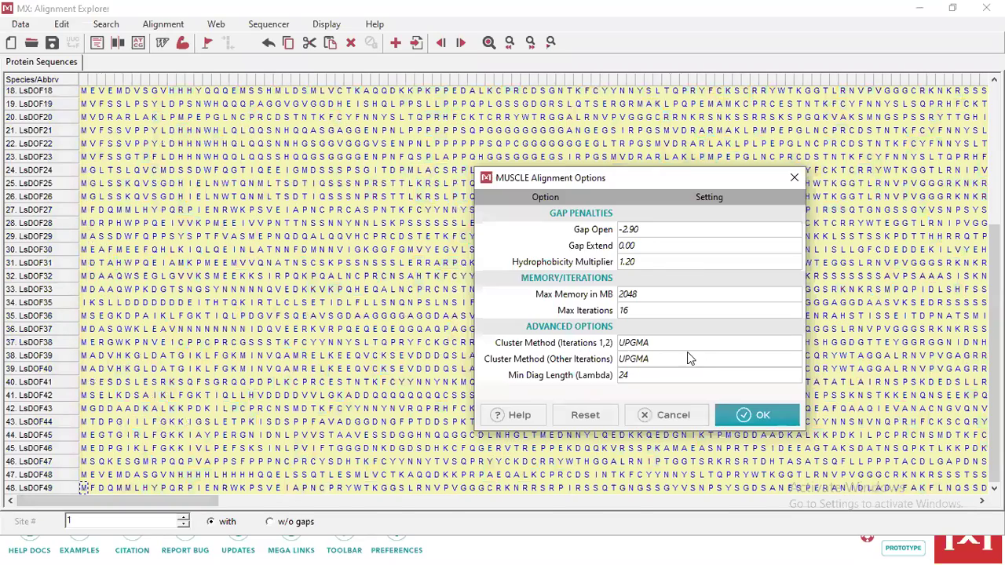
left_click(752, 421)
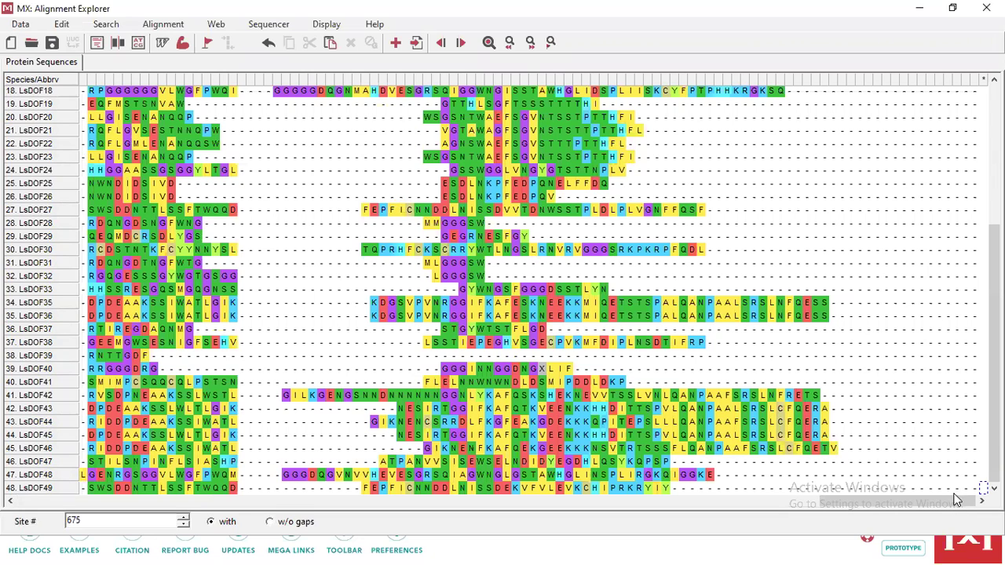
left_click(774, 505)
left_click_drag(723, 502, 402, 465)
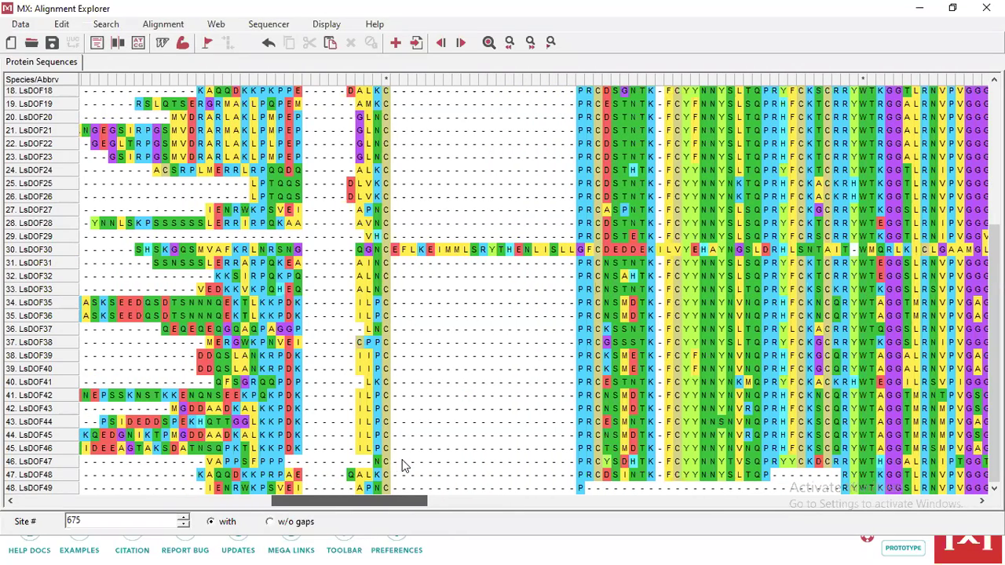
Select the LsDOF30 sequence and examine its alignment against the other sequences, from the conserved Dof block to the far end.
left_click_drag(402, 465, 132, 439)
left_click_drag(60, 439, 399, 471)
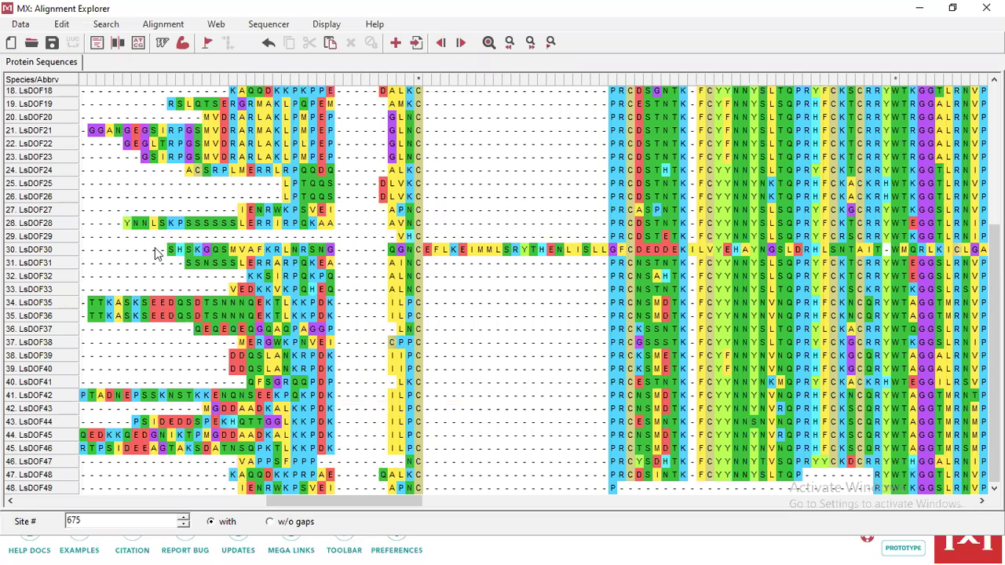
left_click(35, 249)
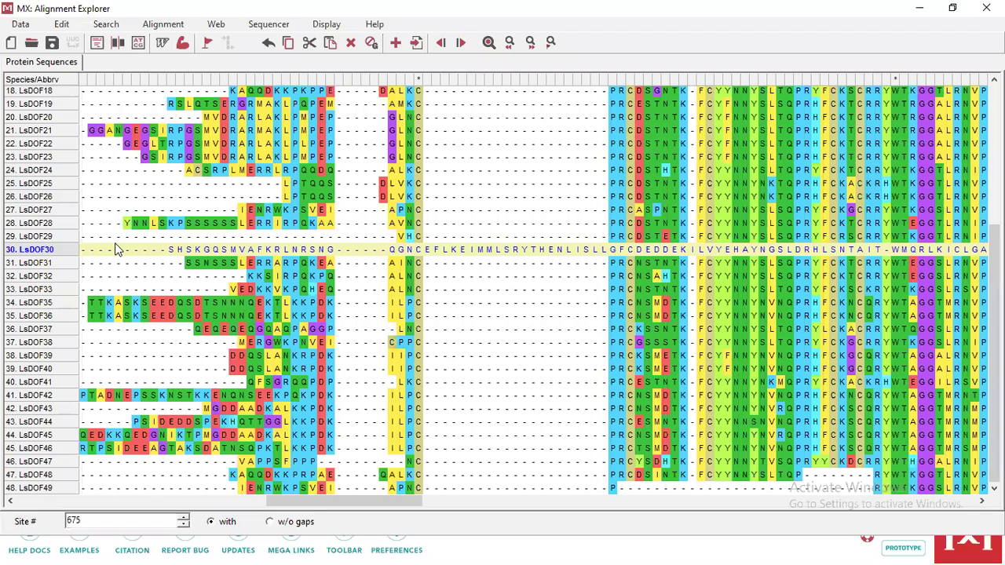
left_click_drag(289, 509, 722, 506)
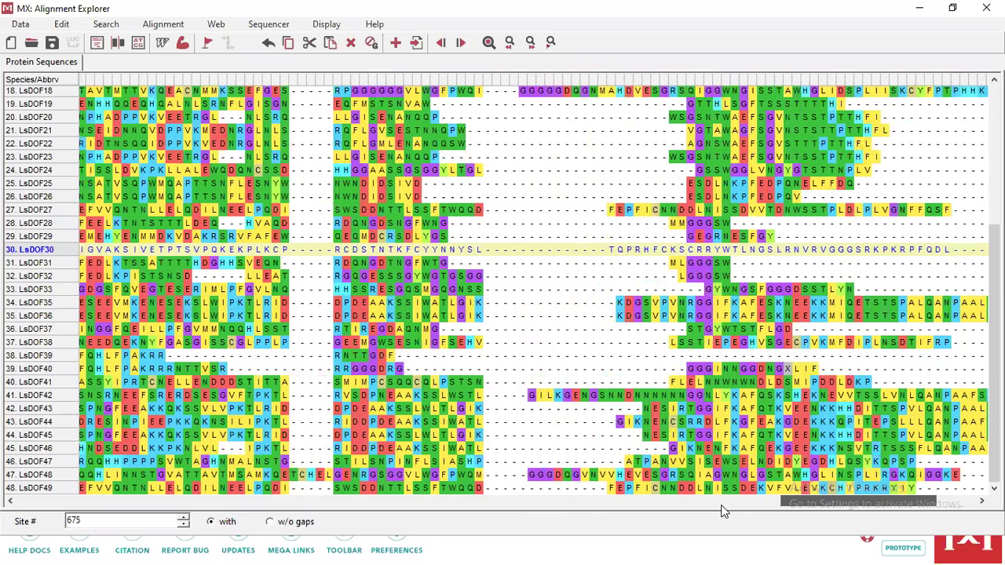
left_click_drag(721, 507, 722, 506)
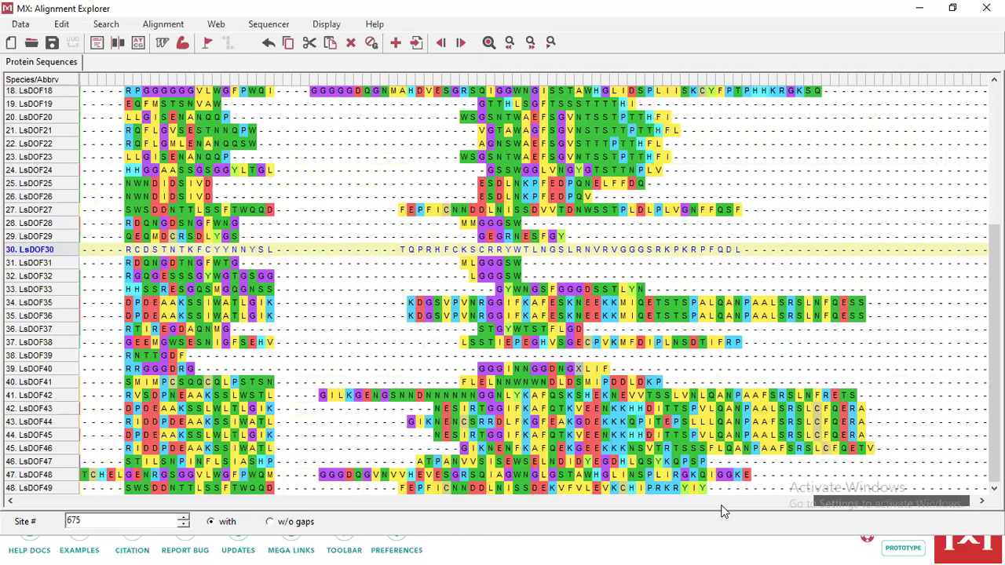
Search the alignment for the PRC motif taken from the start of LsDOF1's conserved block and check its position in the remaining sequences.
left_click_drag(722, 505, 355, 451)
left_click_drag(995, 271, 995, 130)
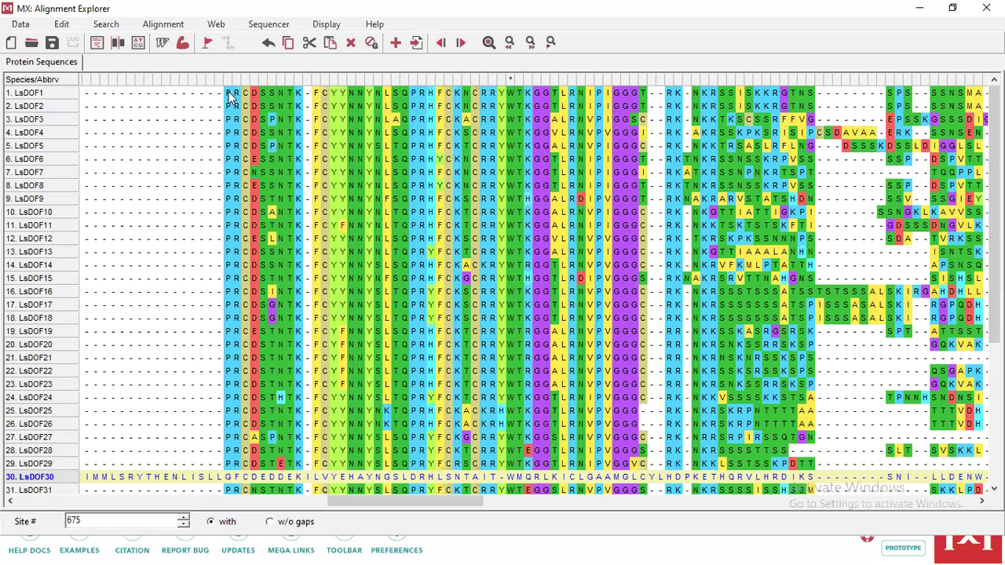
left_click_drag(227, 92, 245, 92)
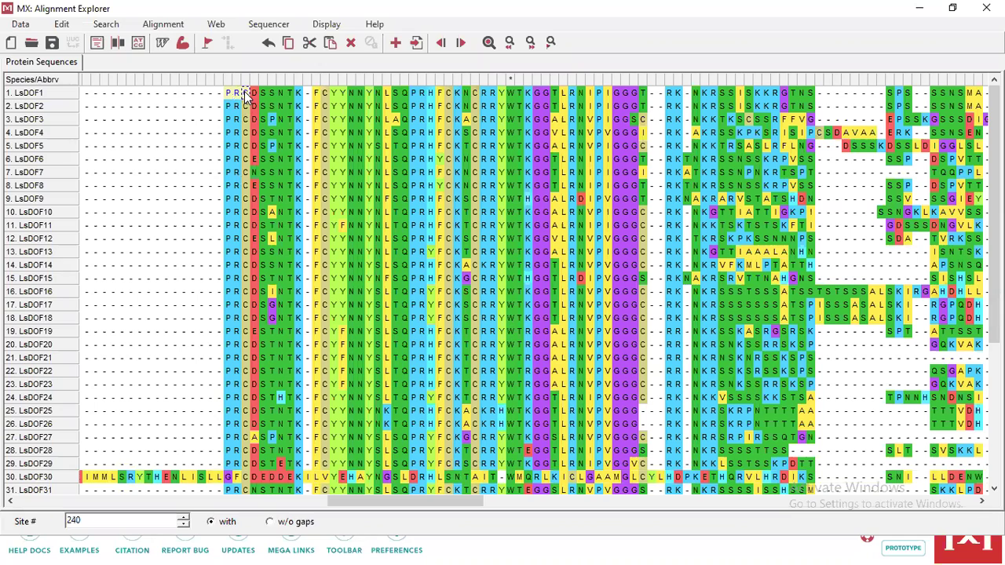
left_click(246, 93)
left_click_drag(227, 93, 245, 94)
key("ctrl+f")
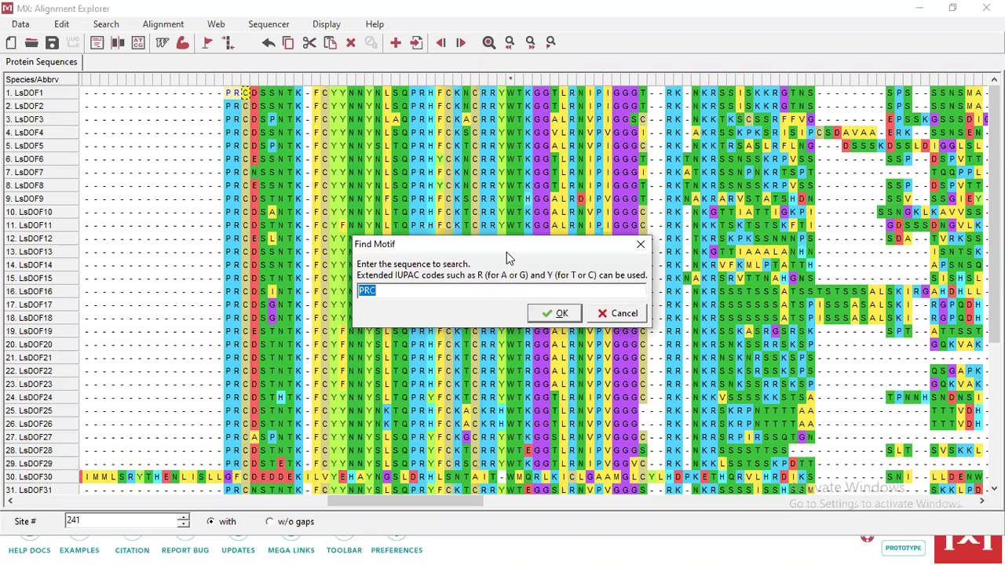
left_click(561, 314)
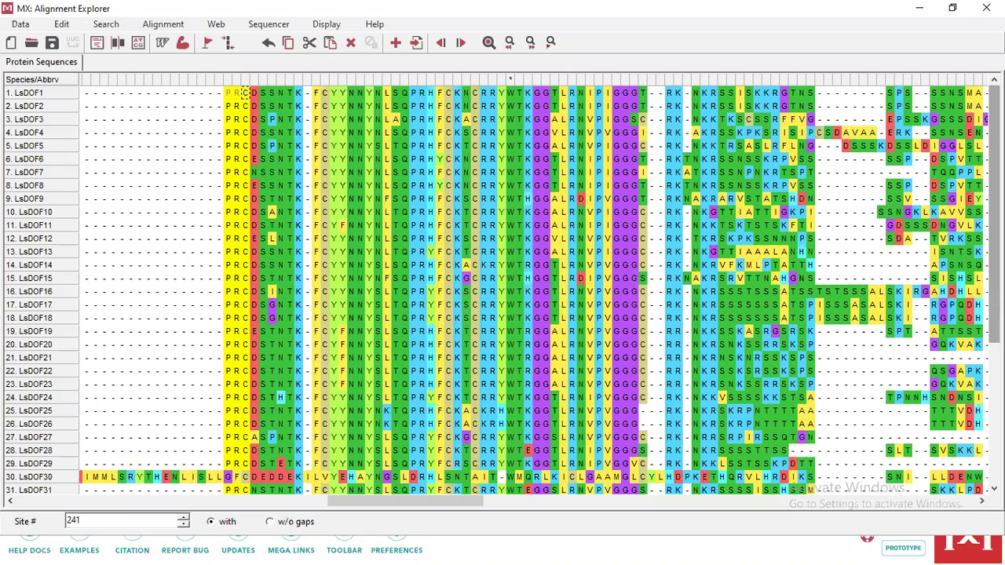
scroll(502, 291, "down", 6)
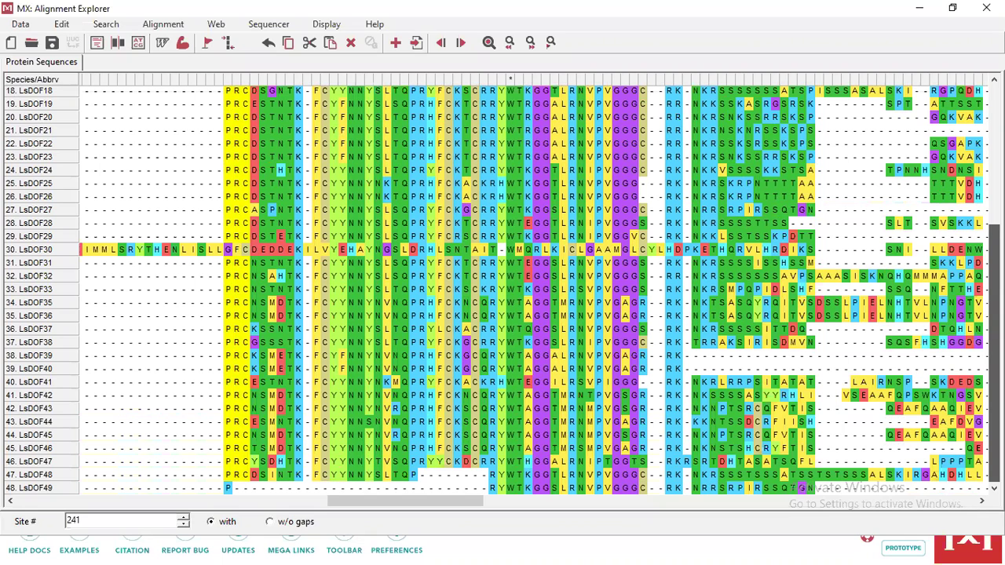
left_click_drag(438, 507, 547, 515)
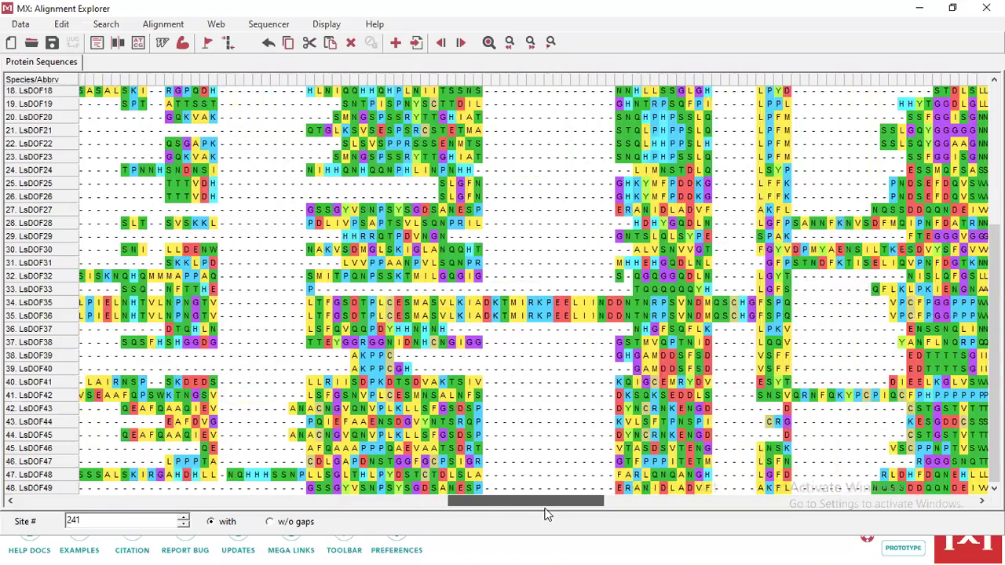